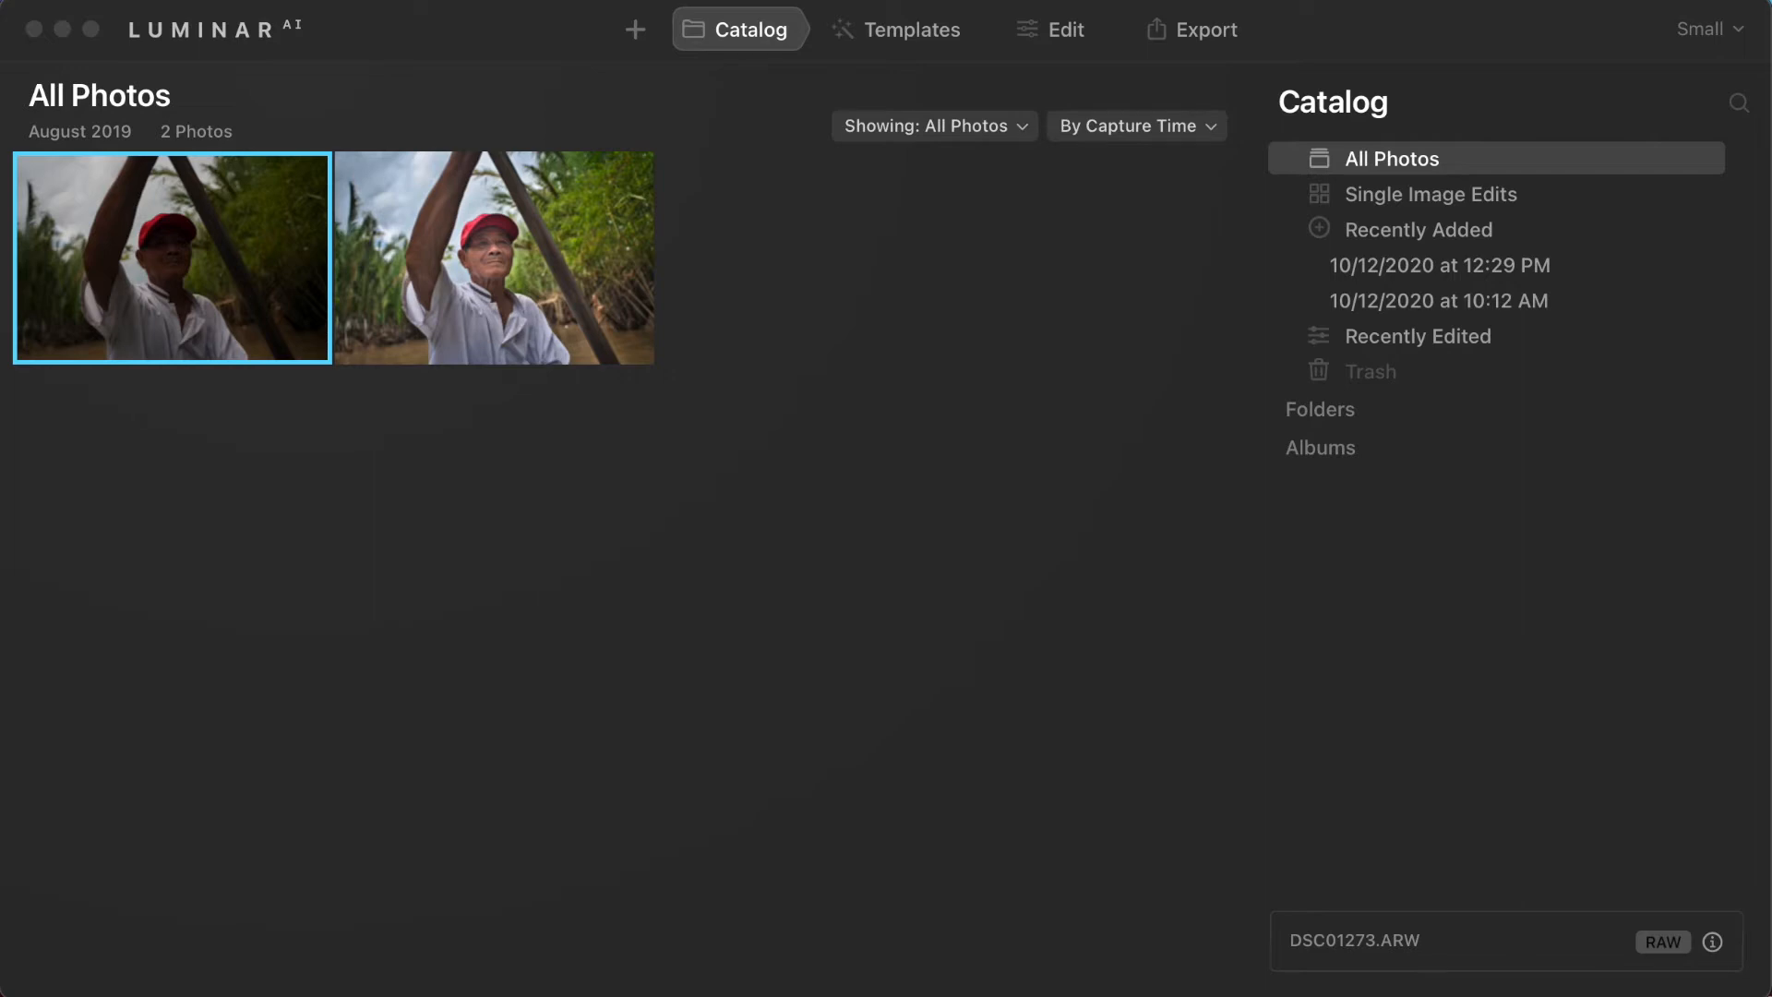
# Step: Examine the template collections suggested for the dark boatman portrait and the other collections available
pyautogui.click(907, 32)
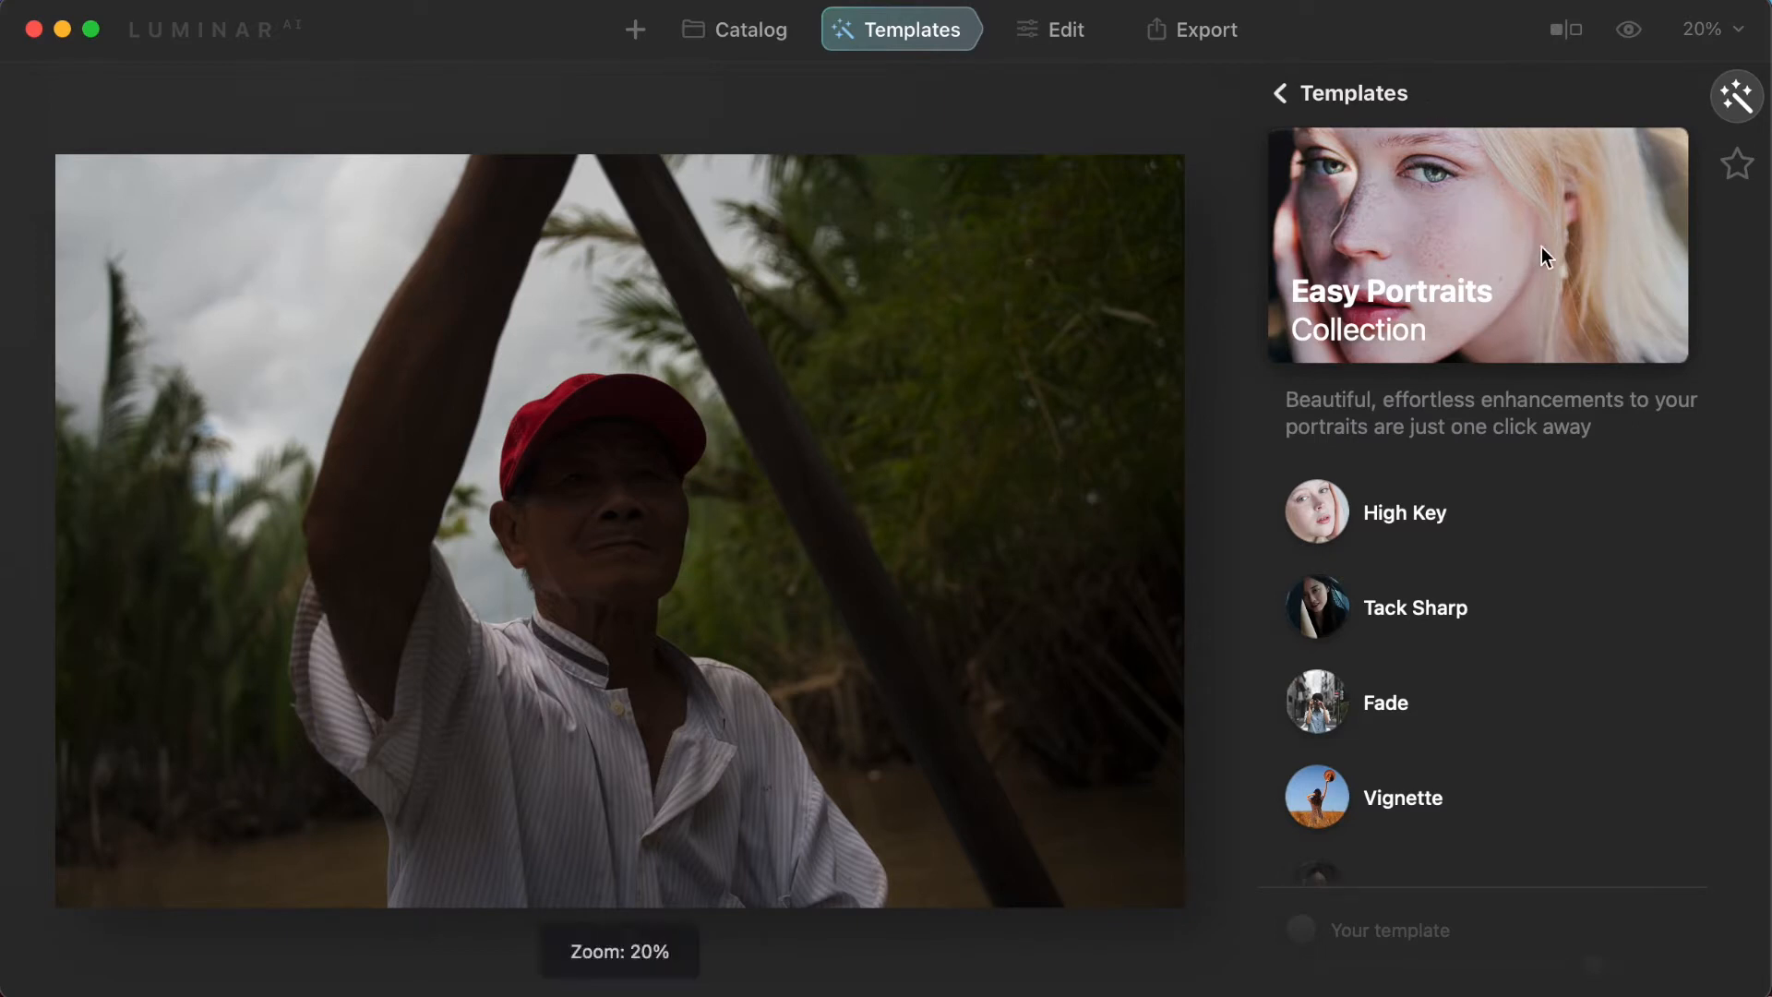
pyautogui.scroll(2, 1541, 246)
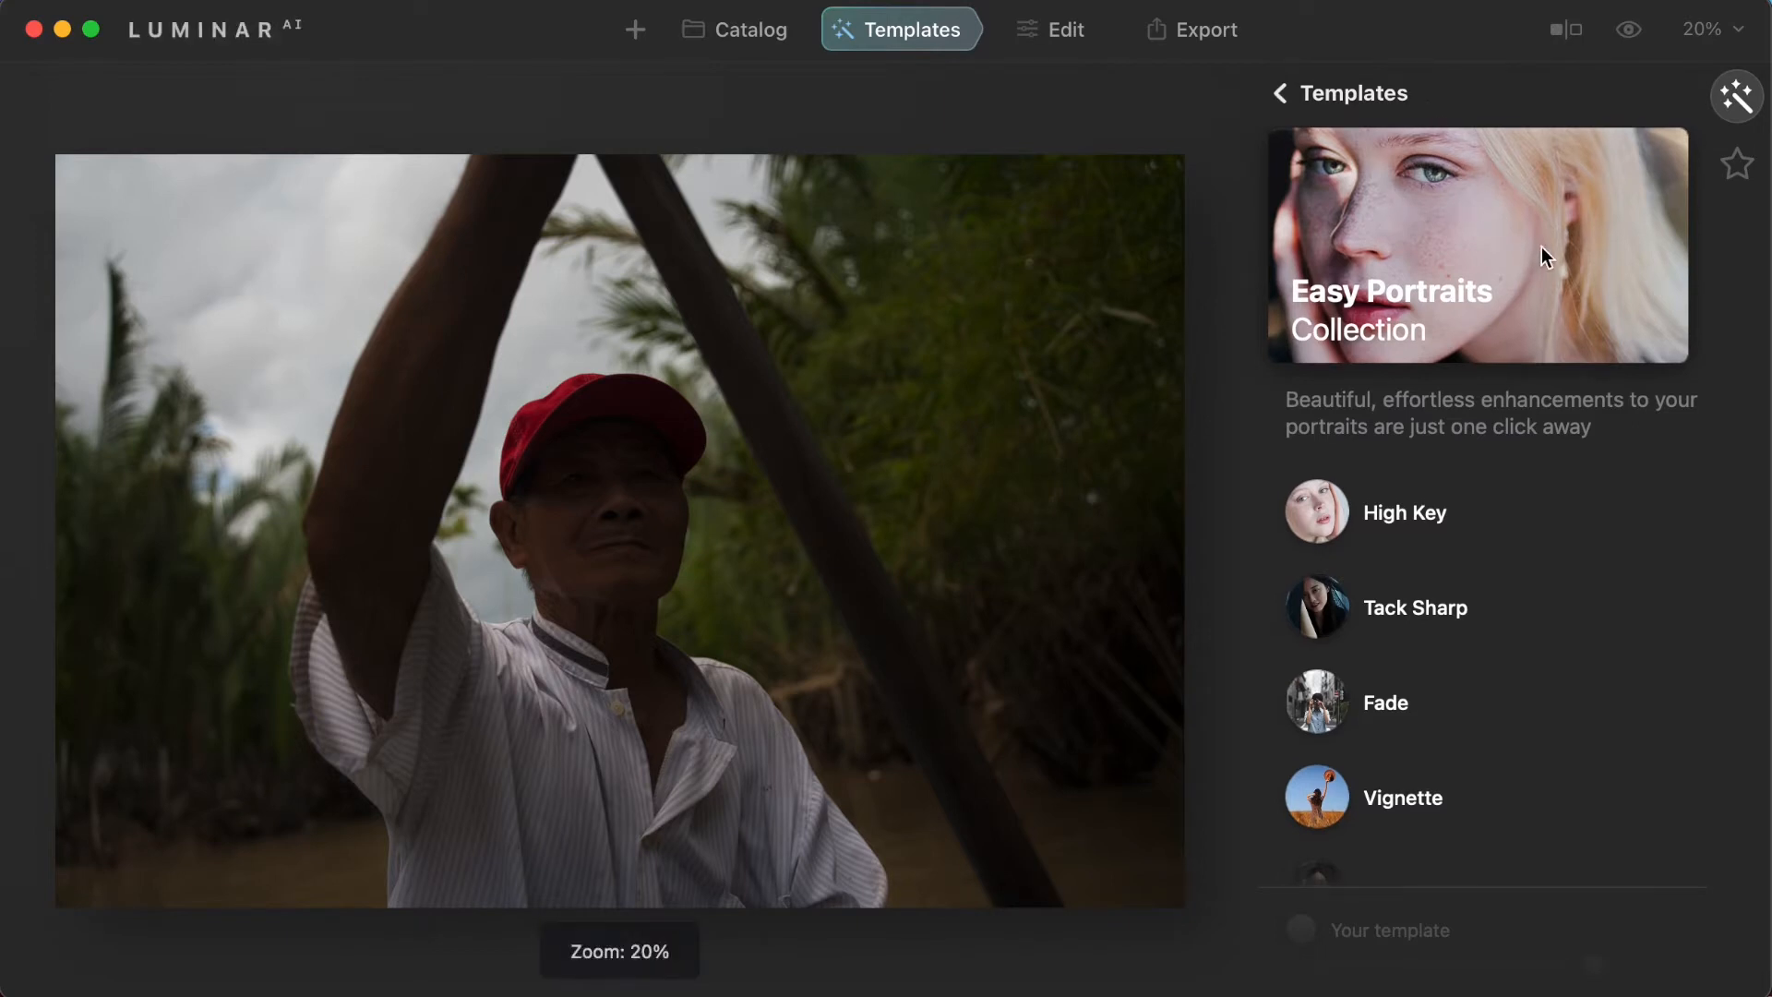
pyautogui.click(1279, 93)
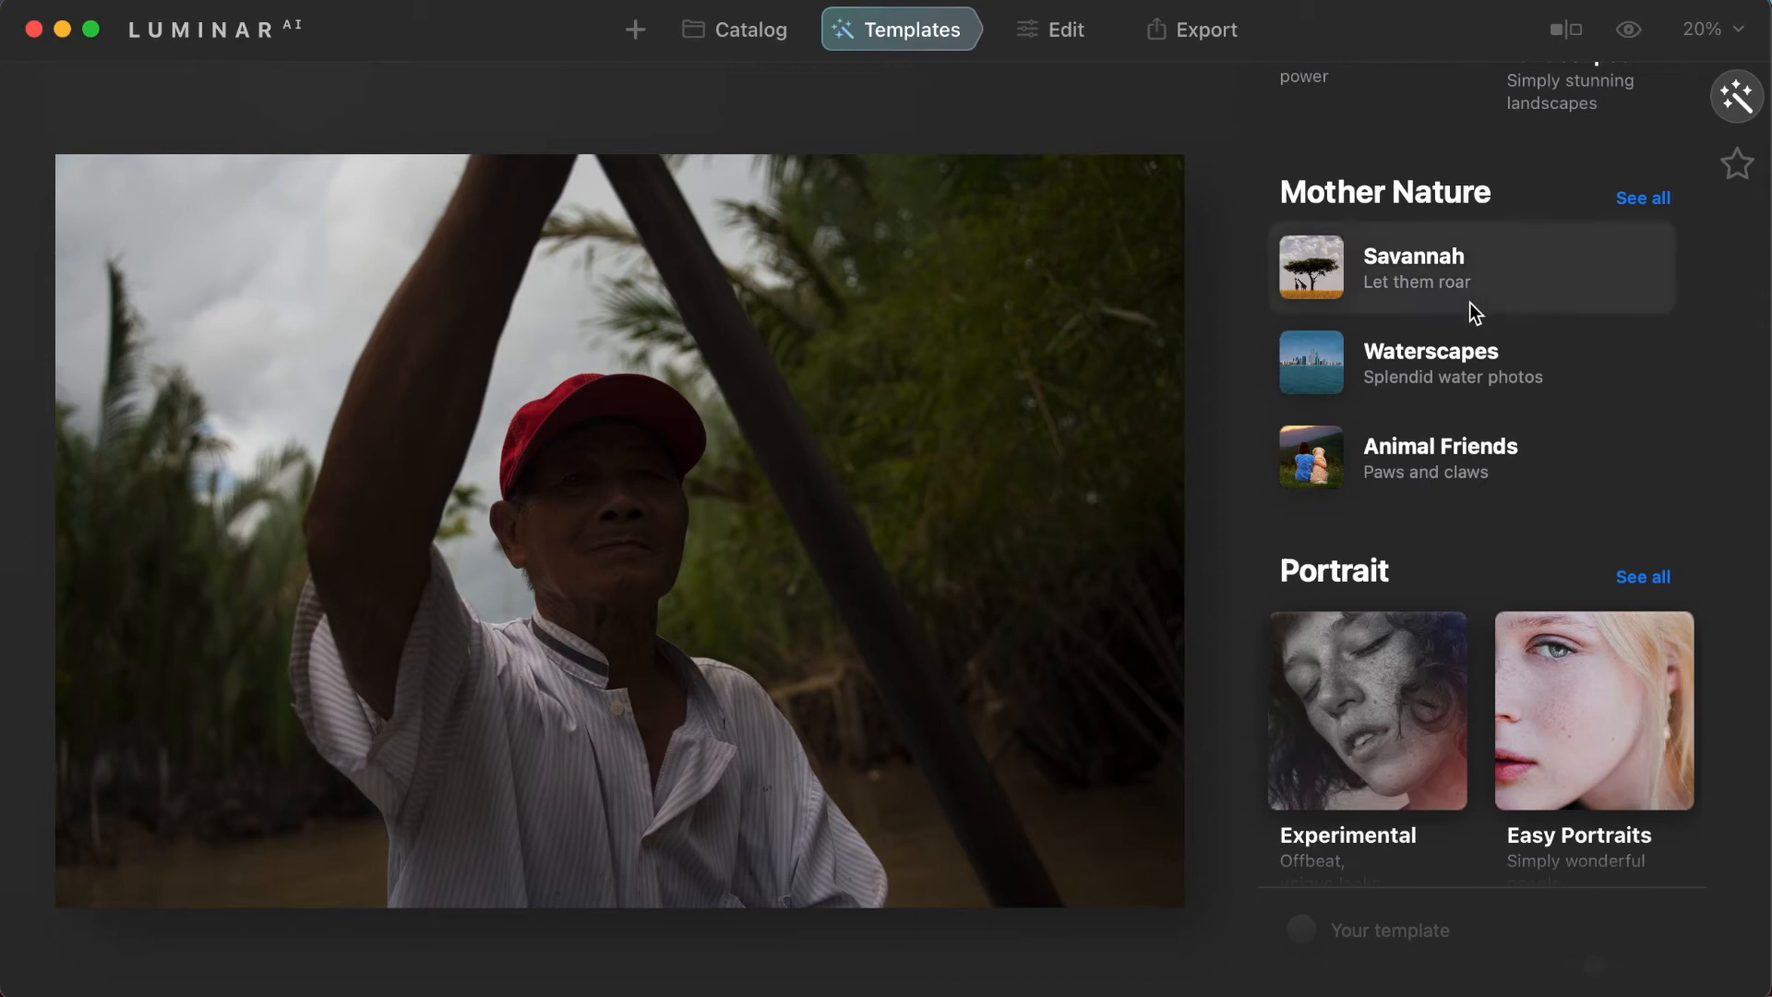
pyautogui.scroll(10, 1519, 266)
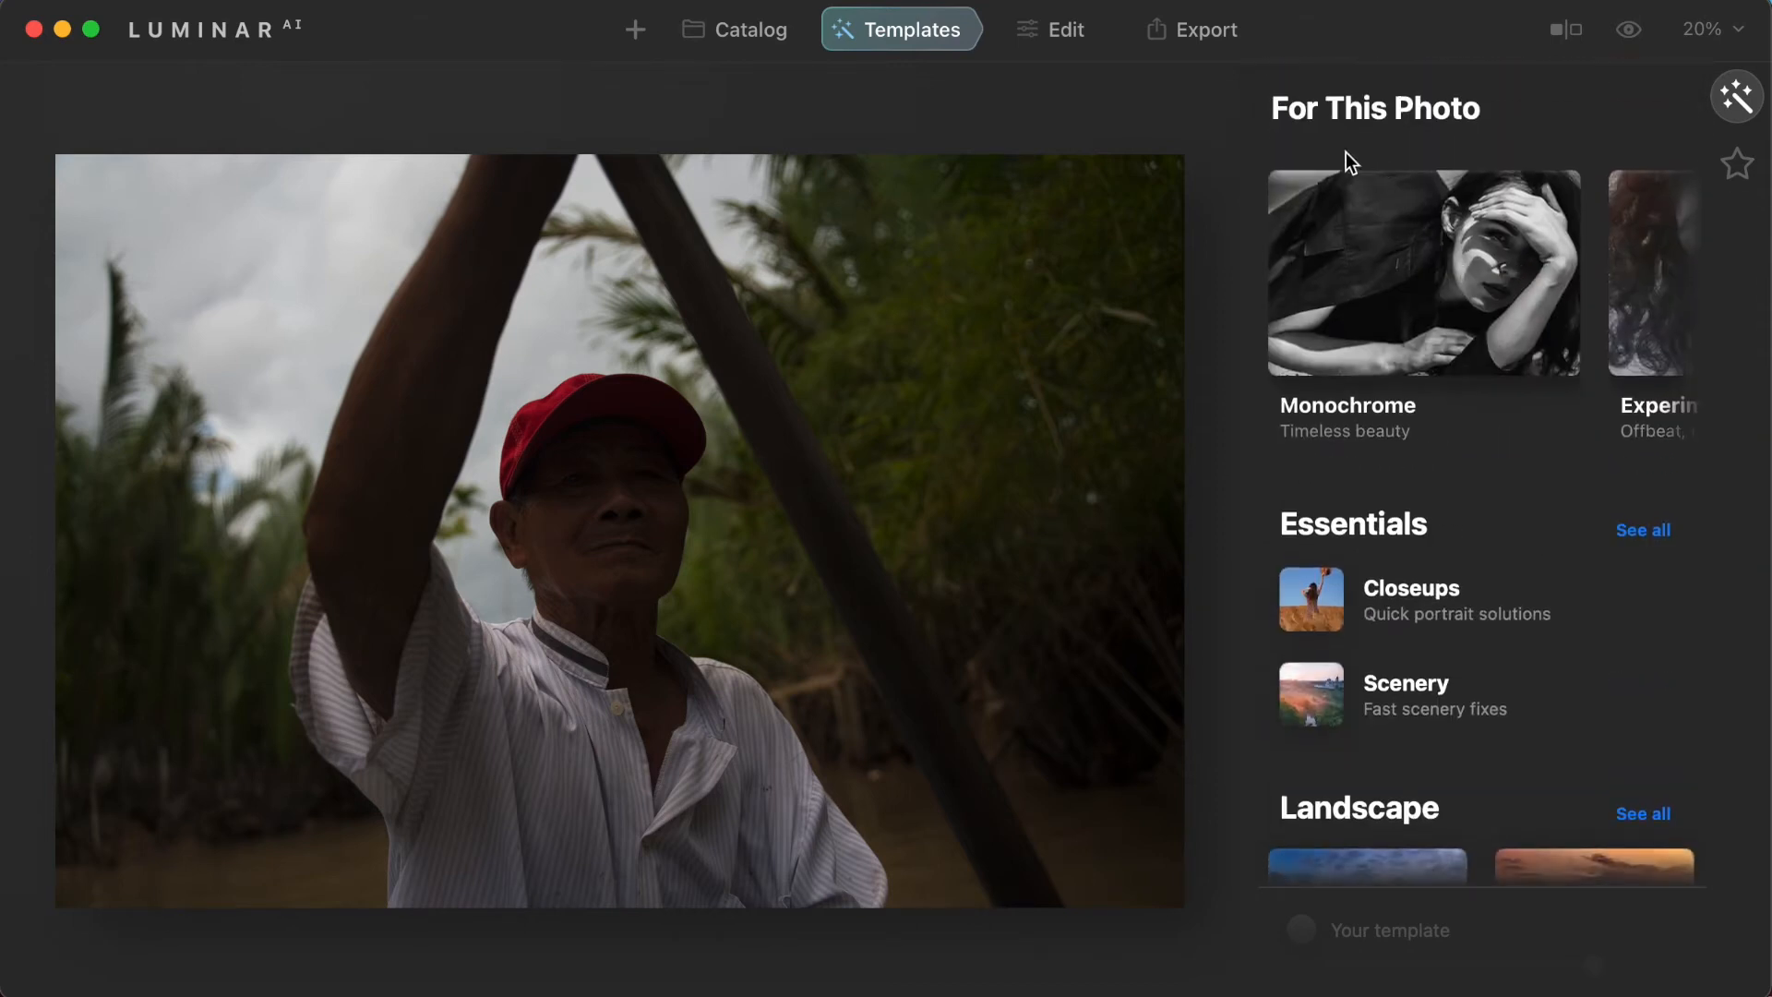
pyautogui.hscroll(10, 1491, 286)
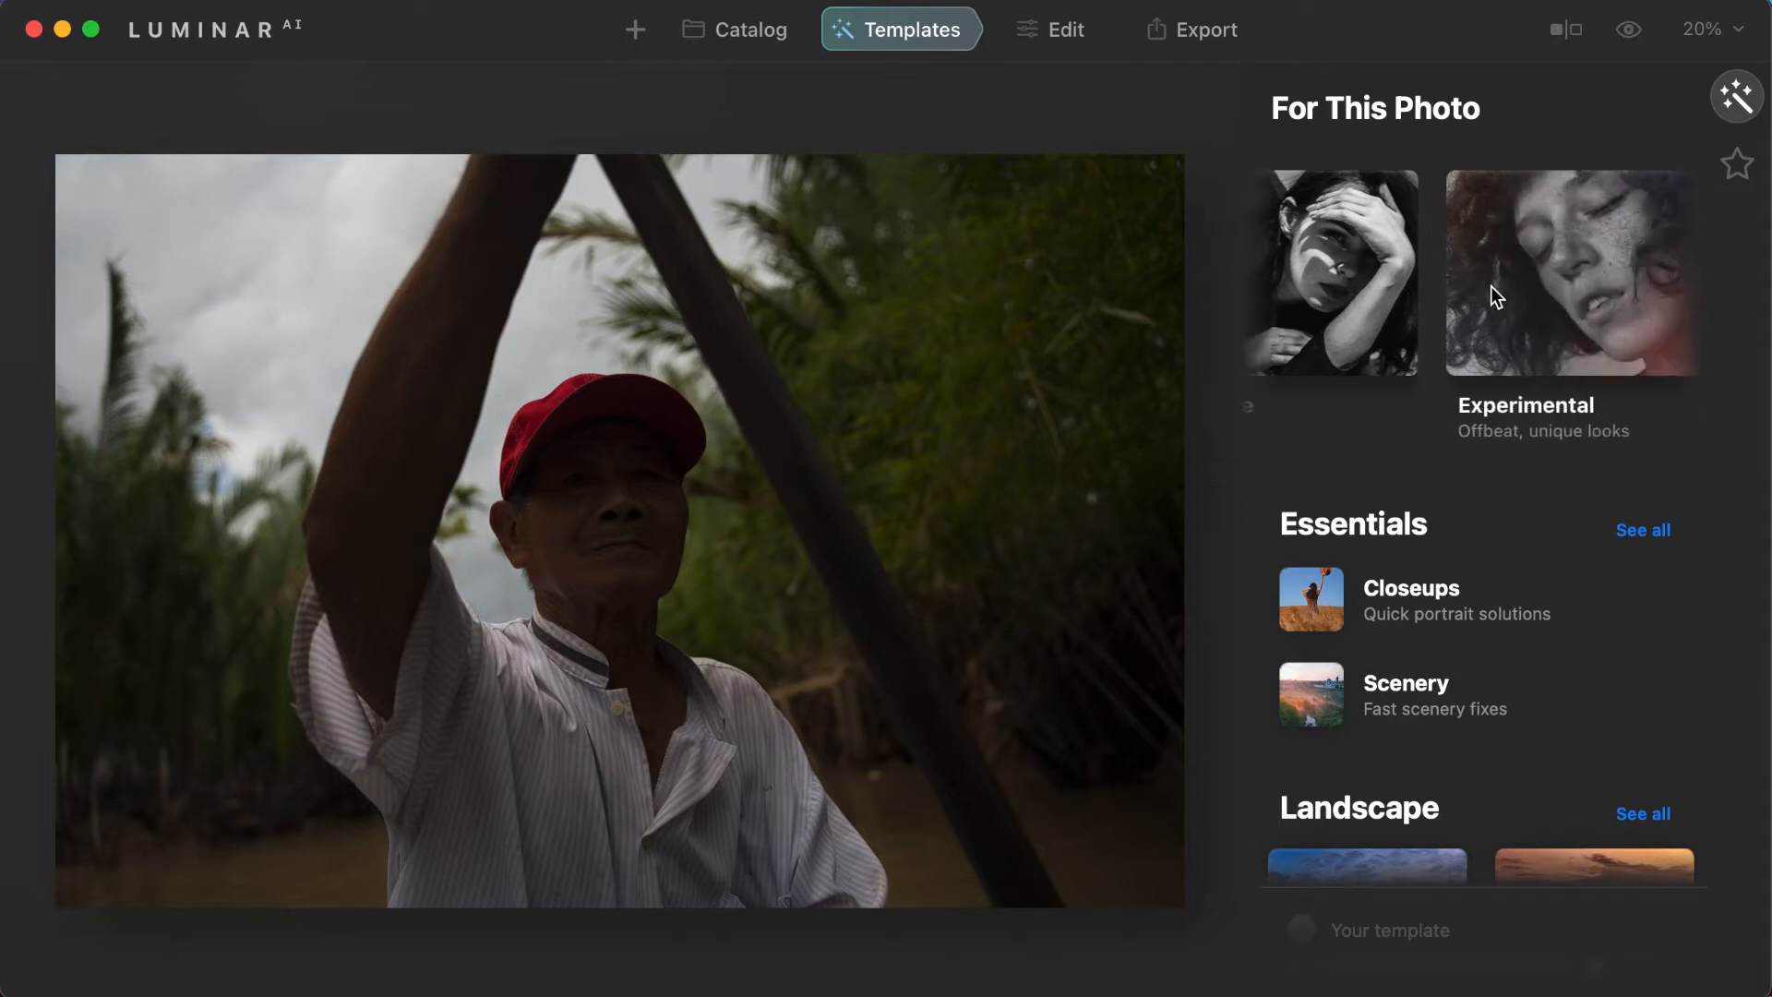
pyautogui.hscroll(-10, 1491, 287)
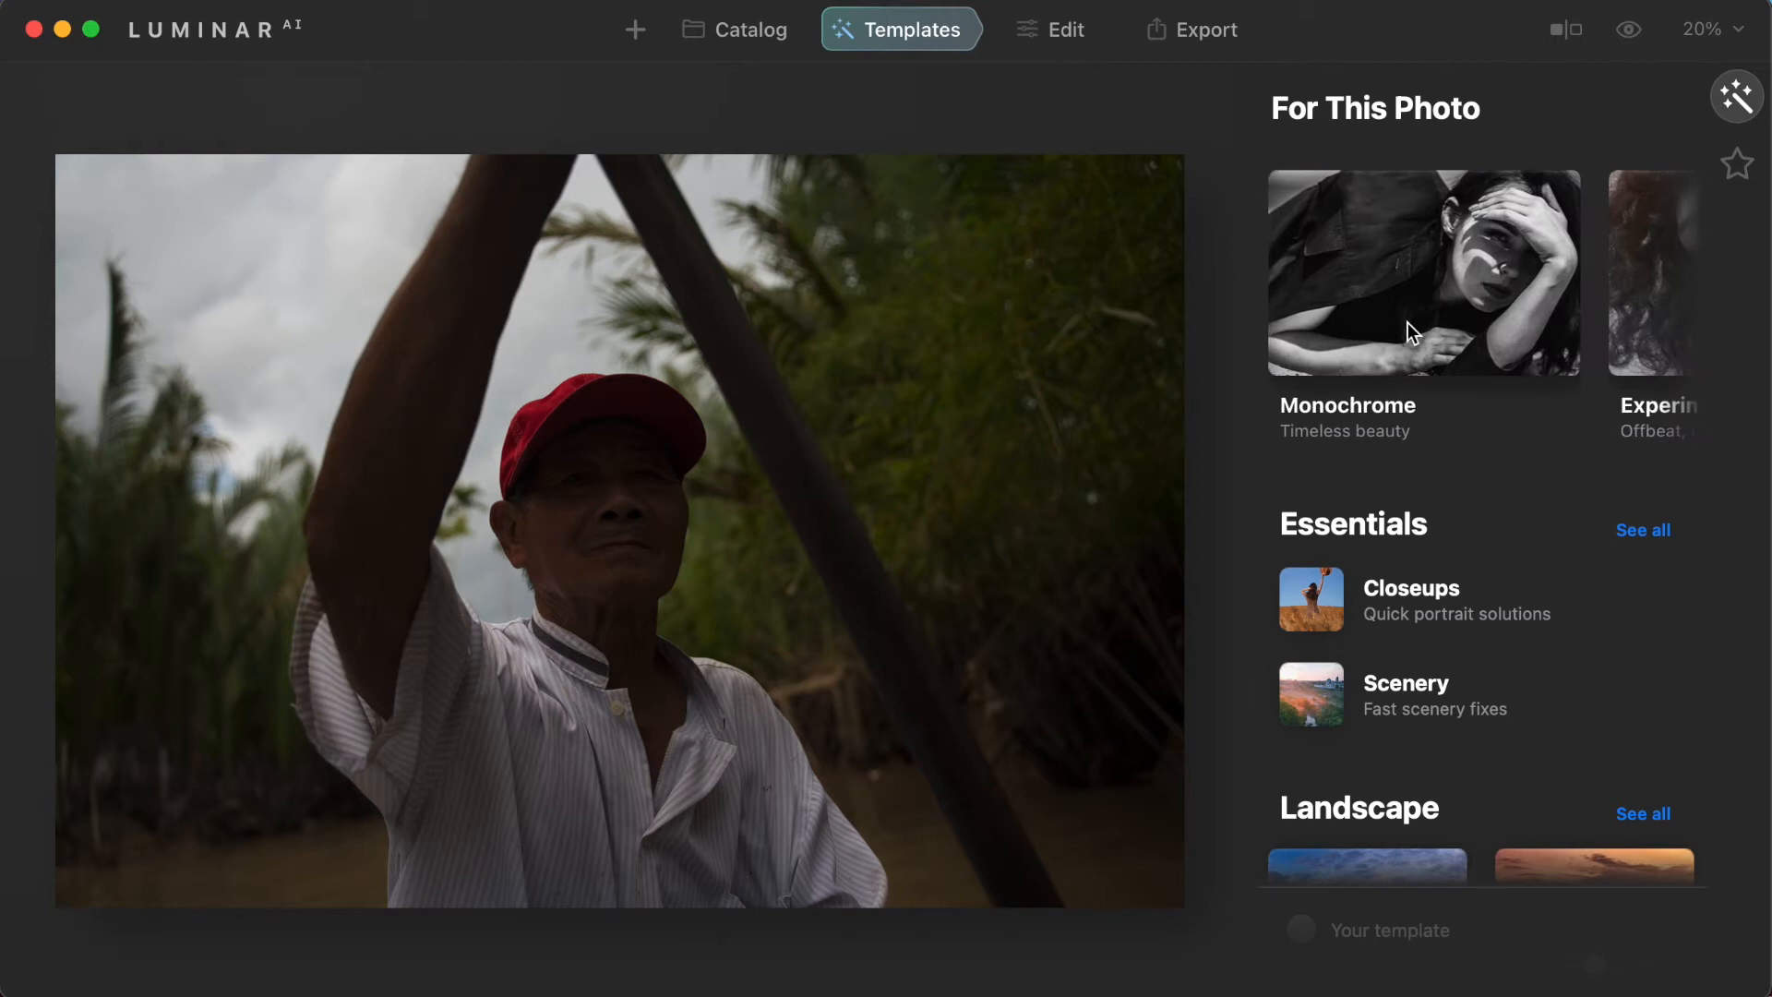
# Step: Try the Monochrome collection's Low Key, Lighthouse, Film Grain, Soulful and Elegant Matte templates on the photo, finishing on Low Key
pyautogui.click(1409, 330)
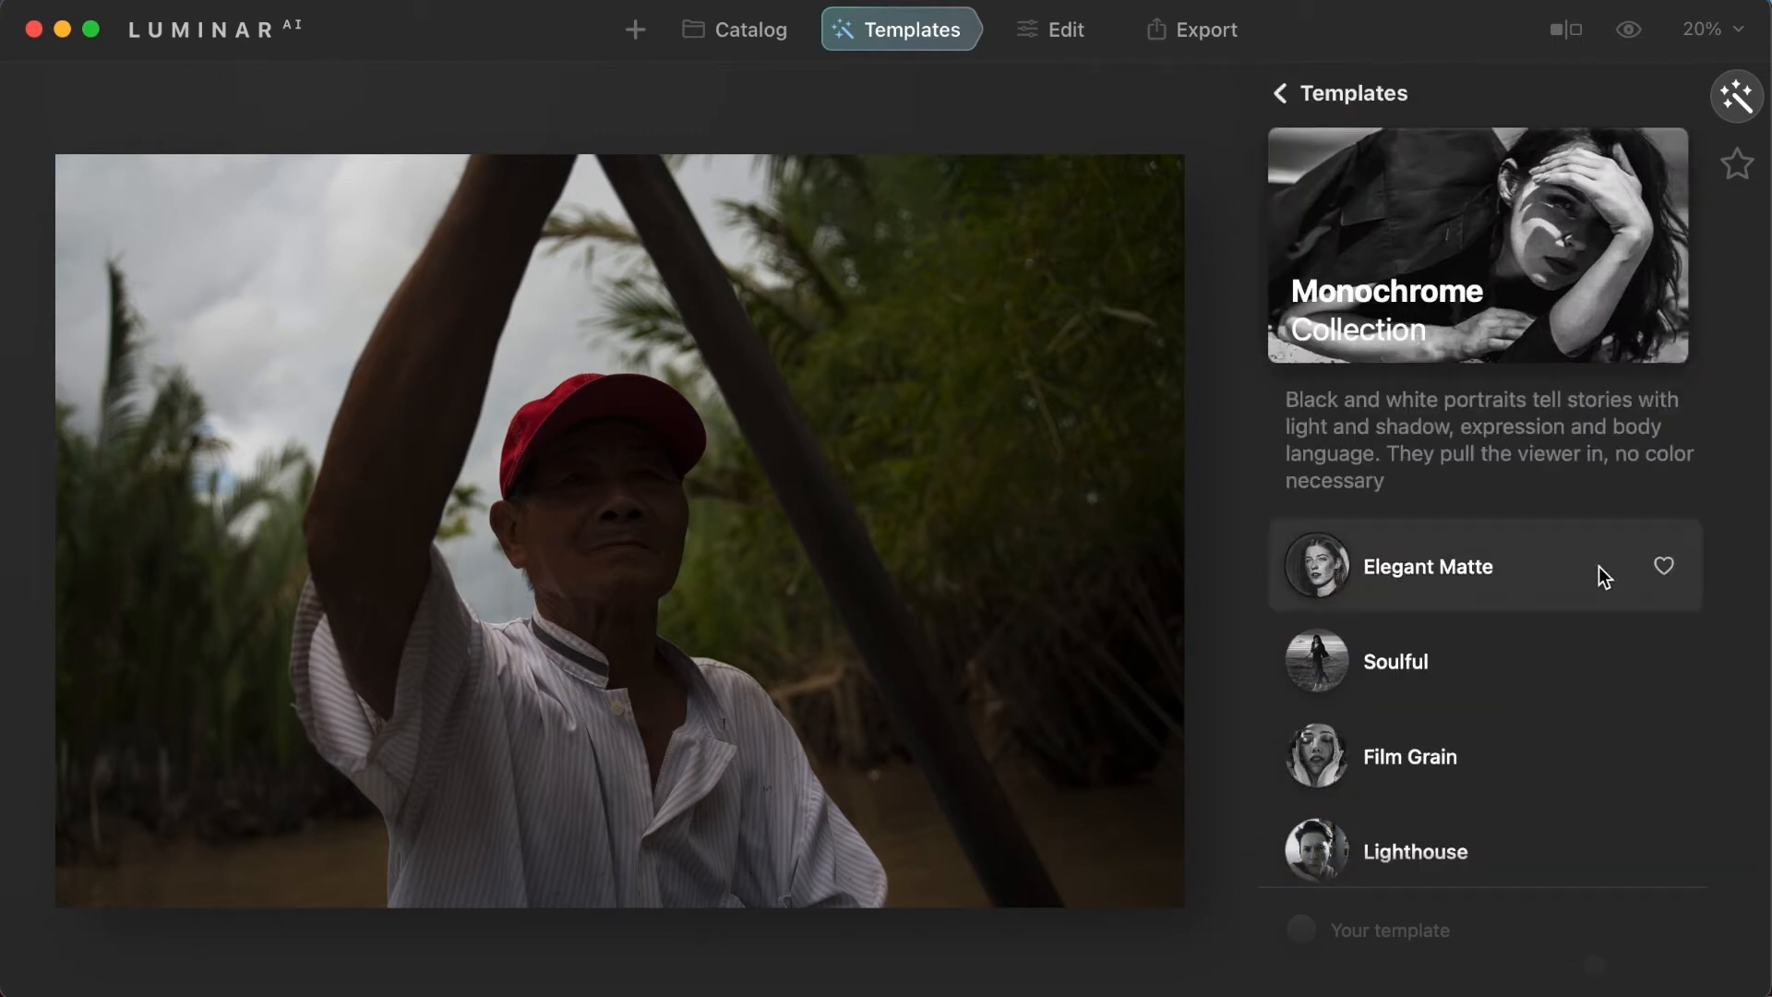
pyautogui.scroll(-3, 1537, 821)
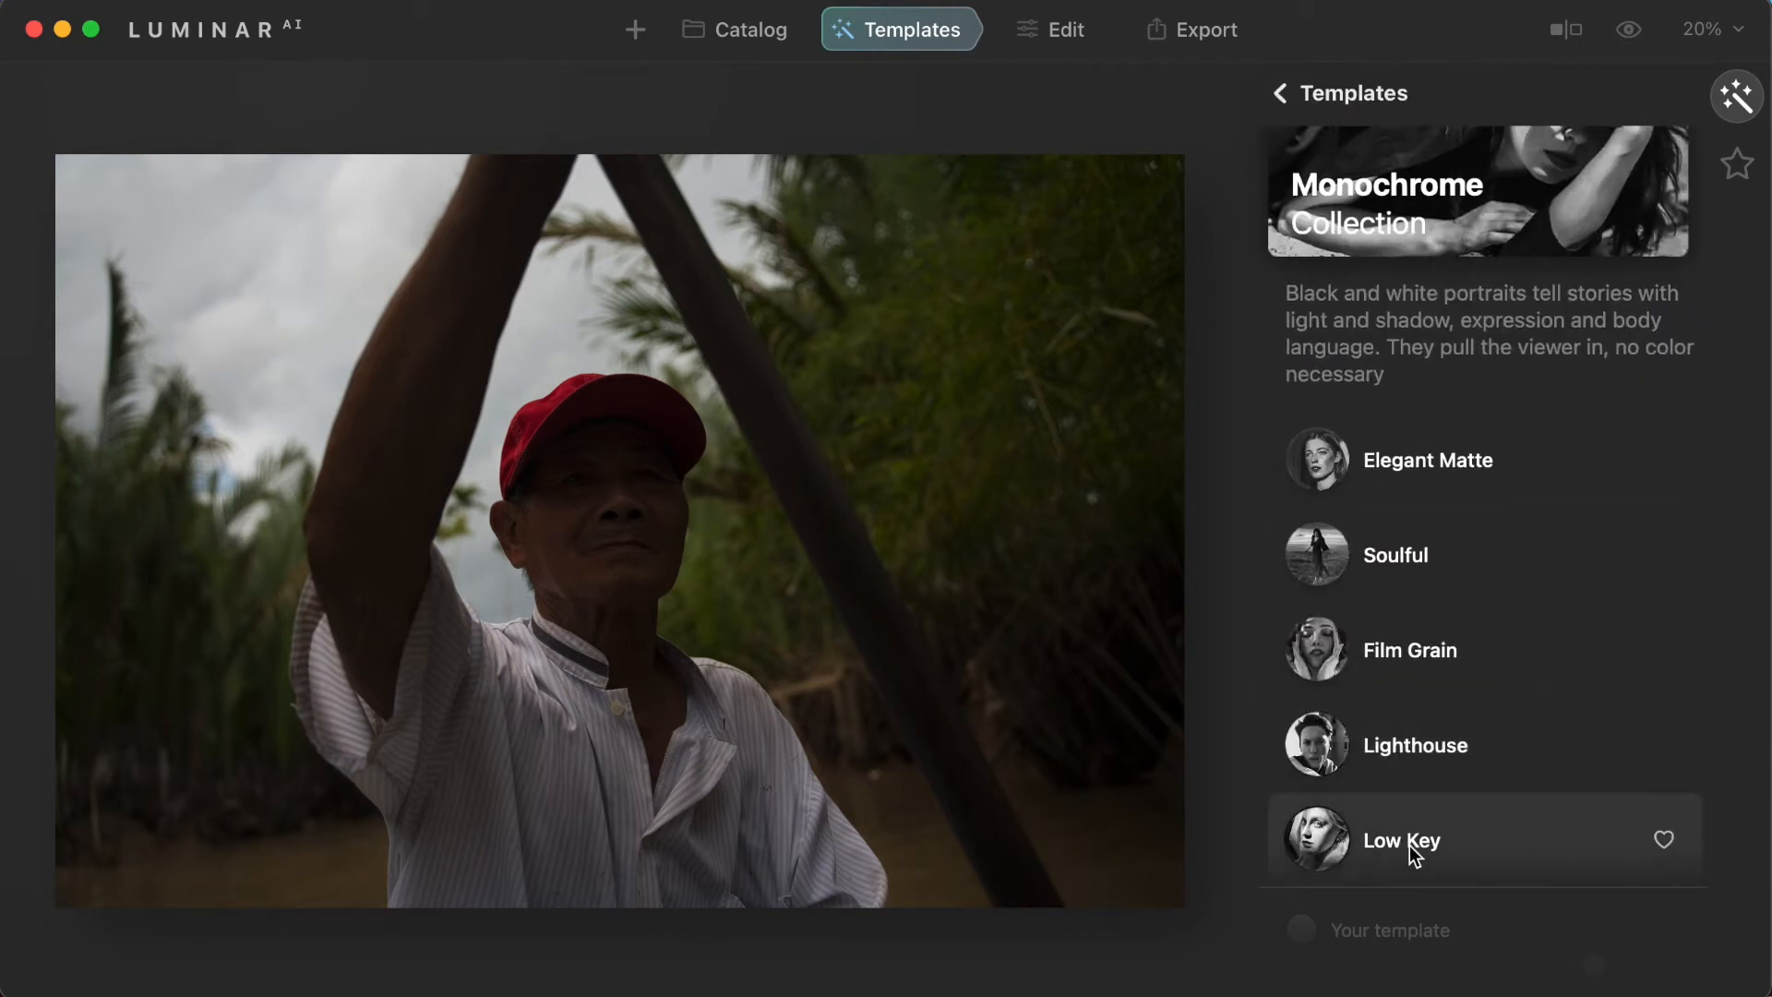
pyautogui.click(1409, 846)
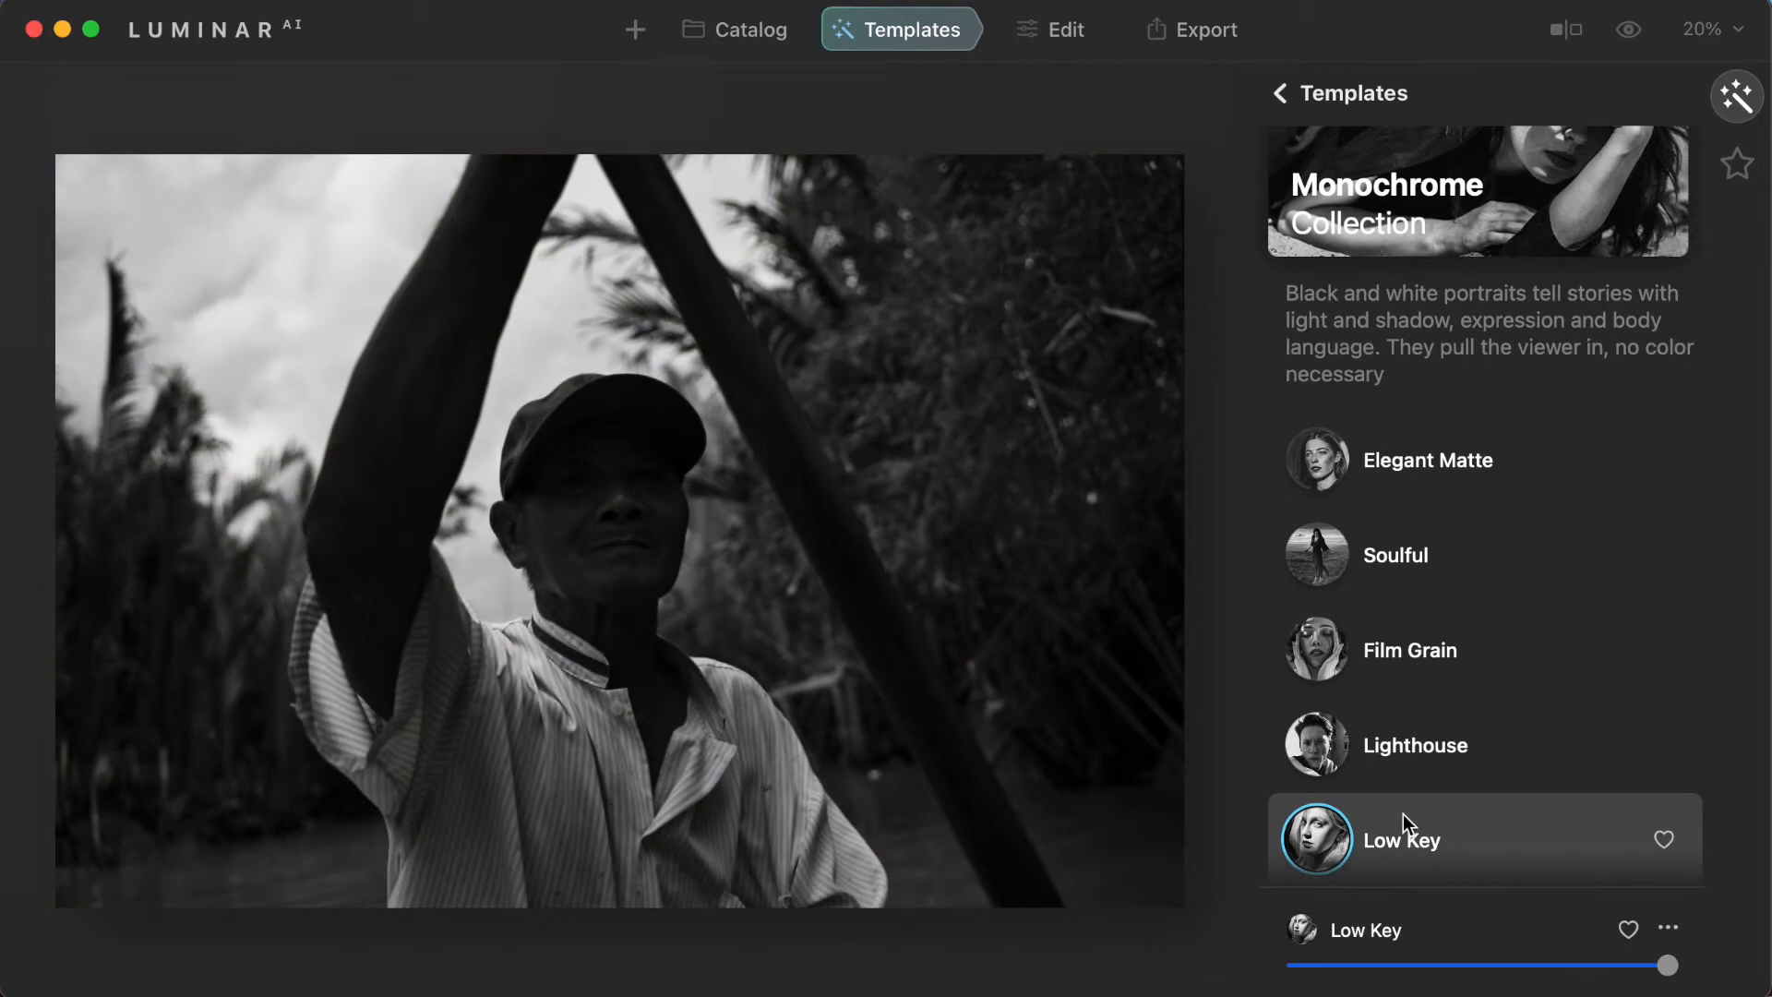
pyautogui.click(1398, 749)
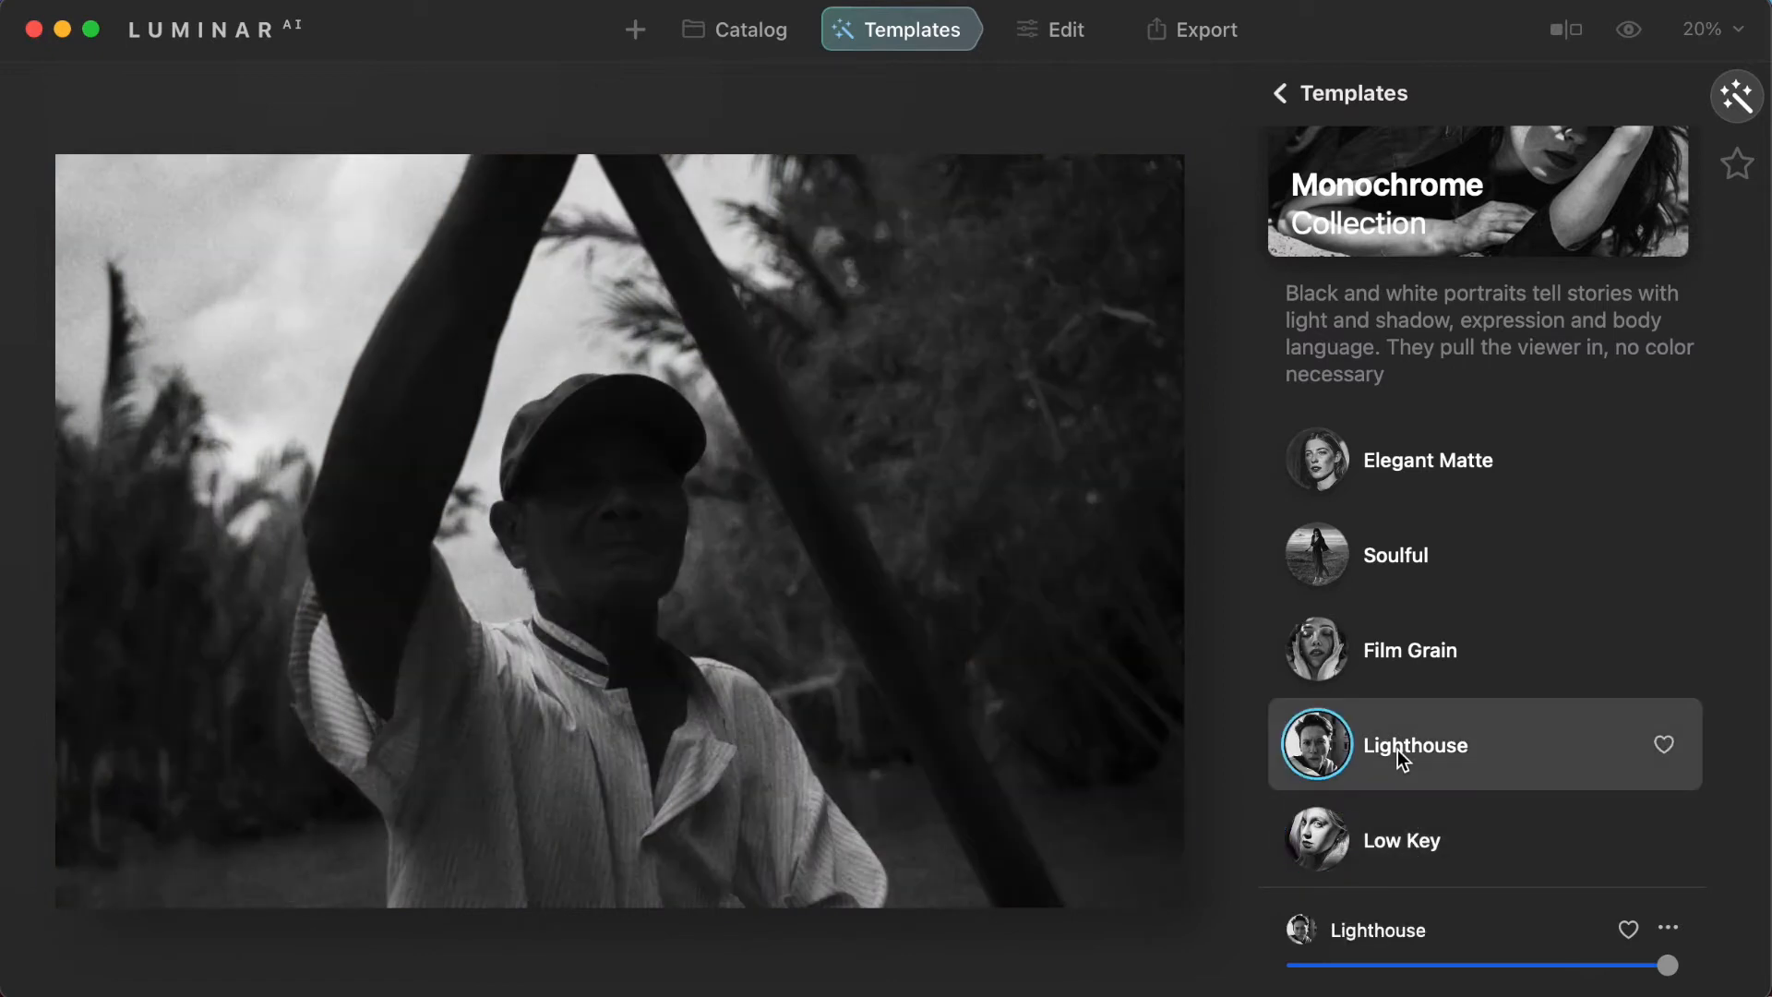
pyautogui.click(1390, 668)
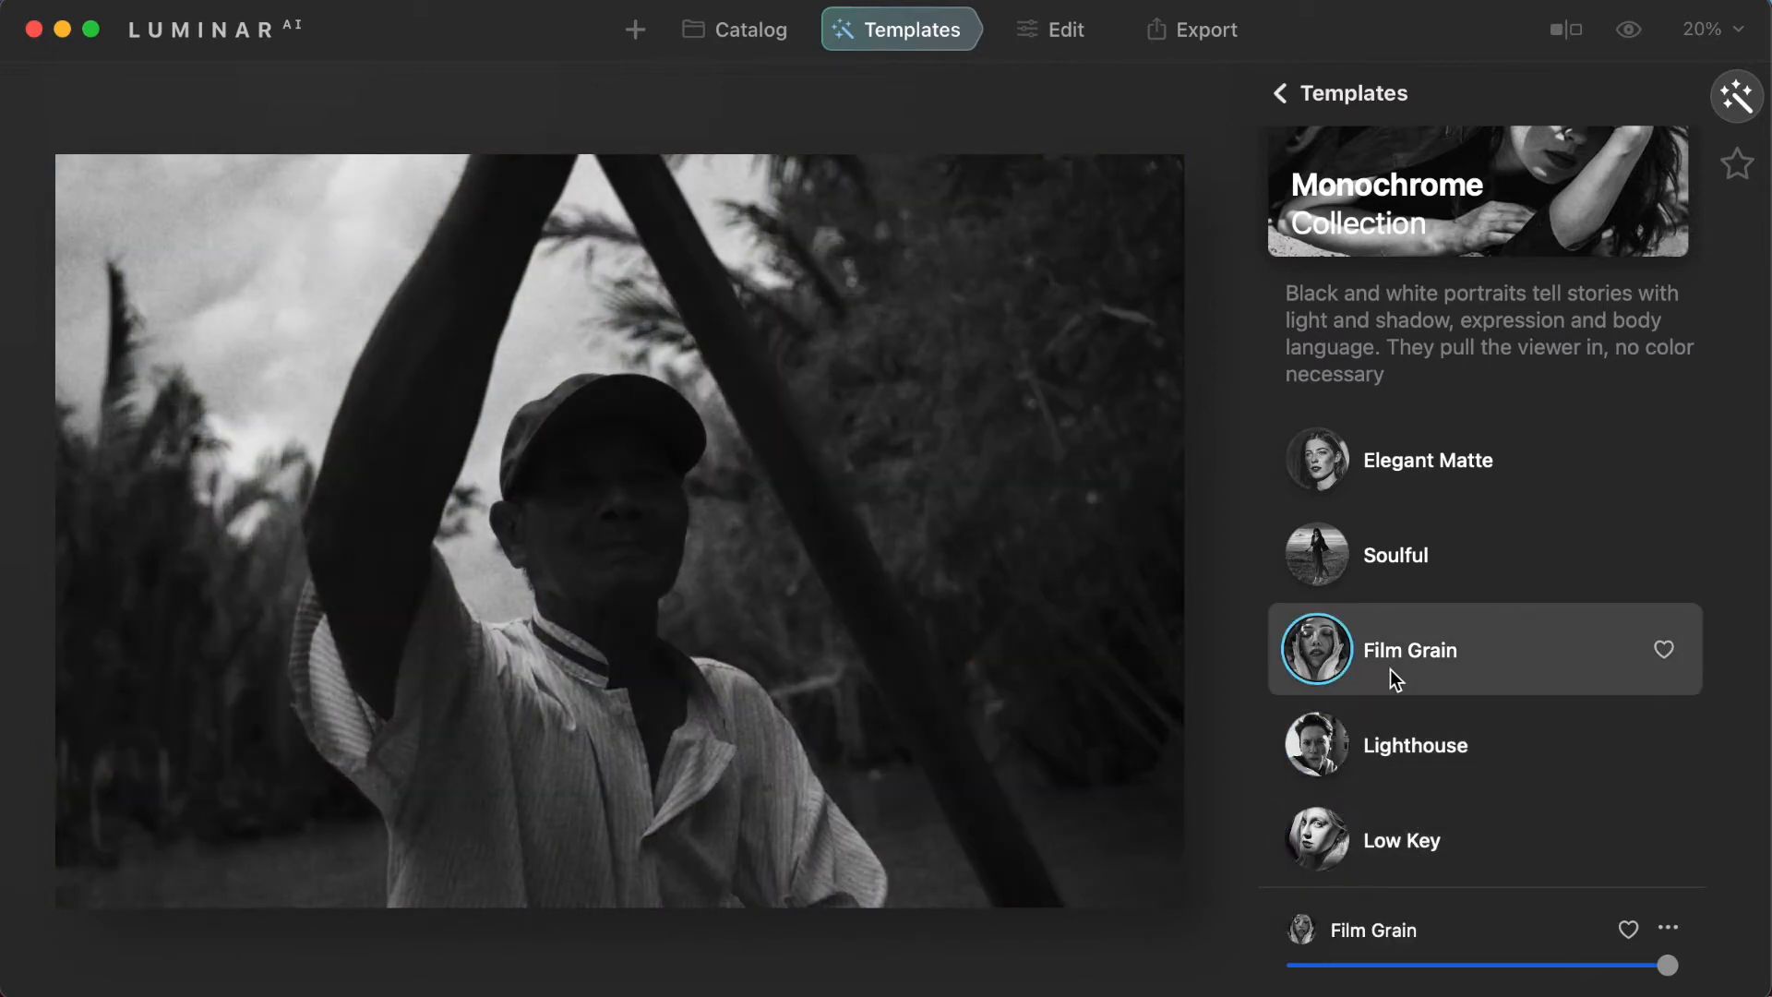
pyautogui.click(1375, 544)
pyautogui.click(1395, 479)
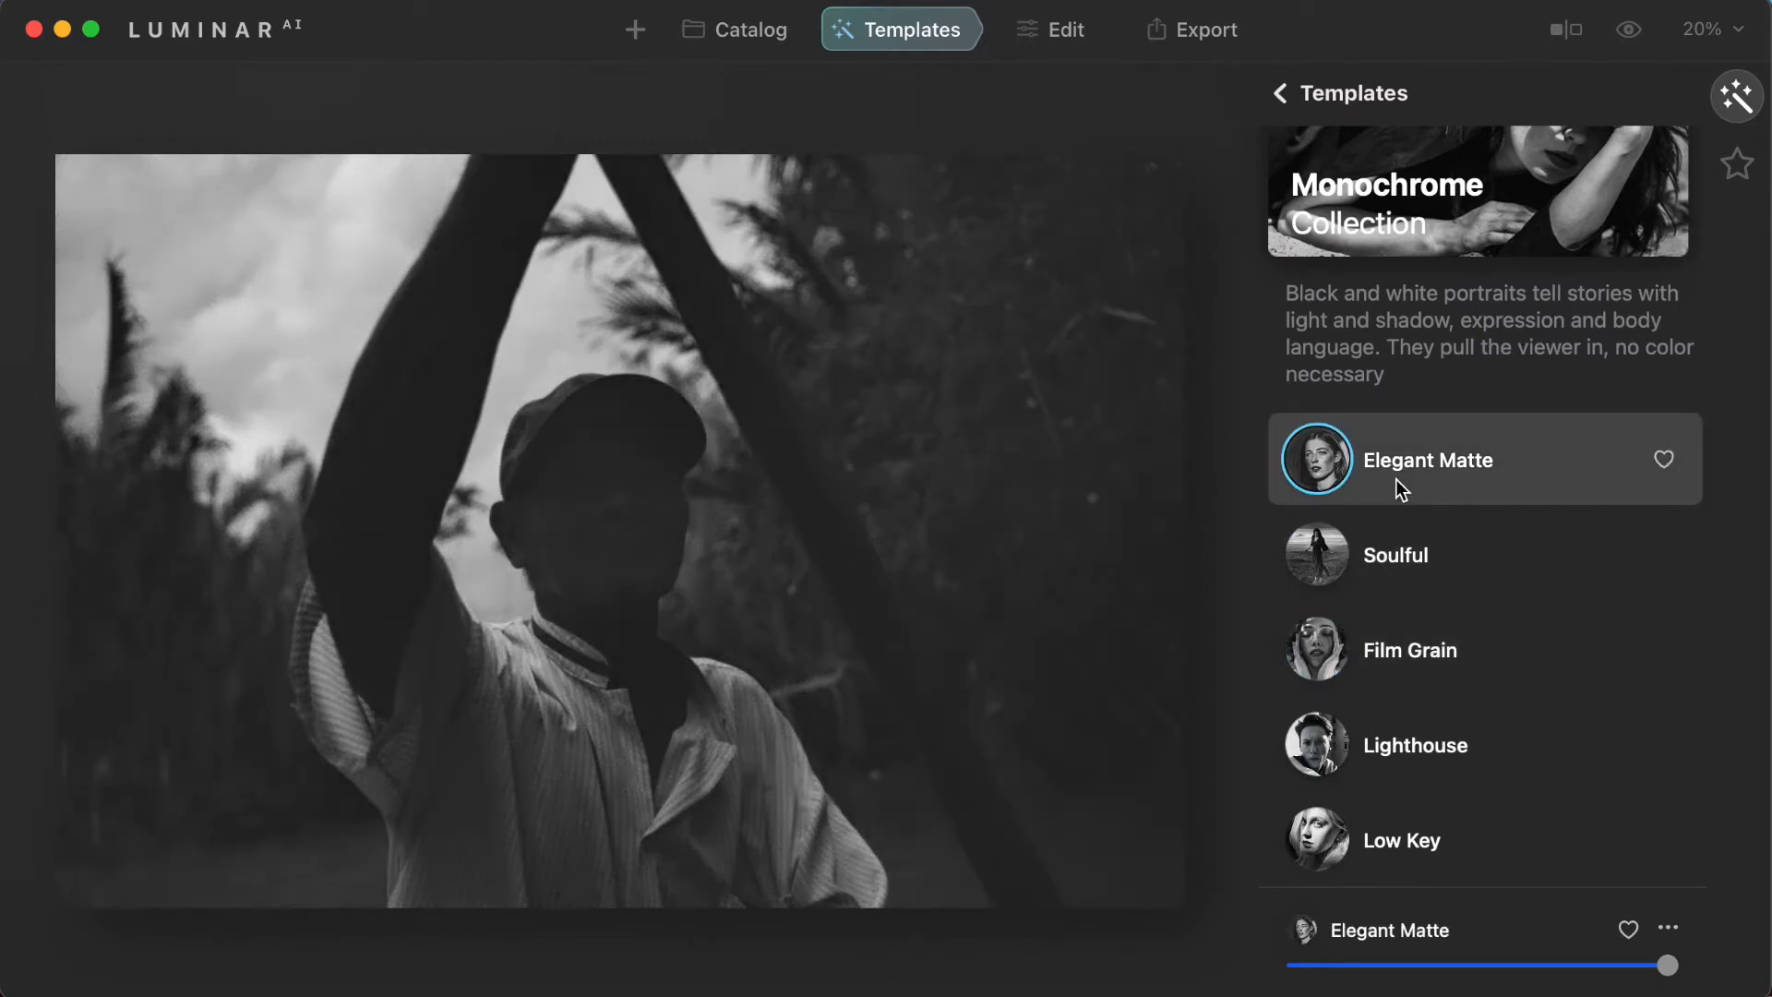
pyautogui.click(1408, 576)
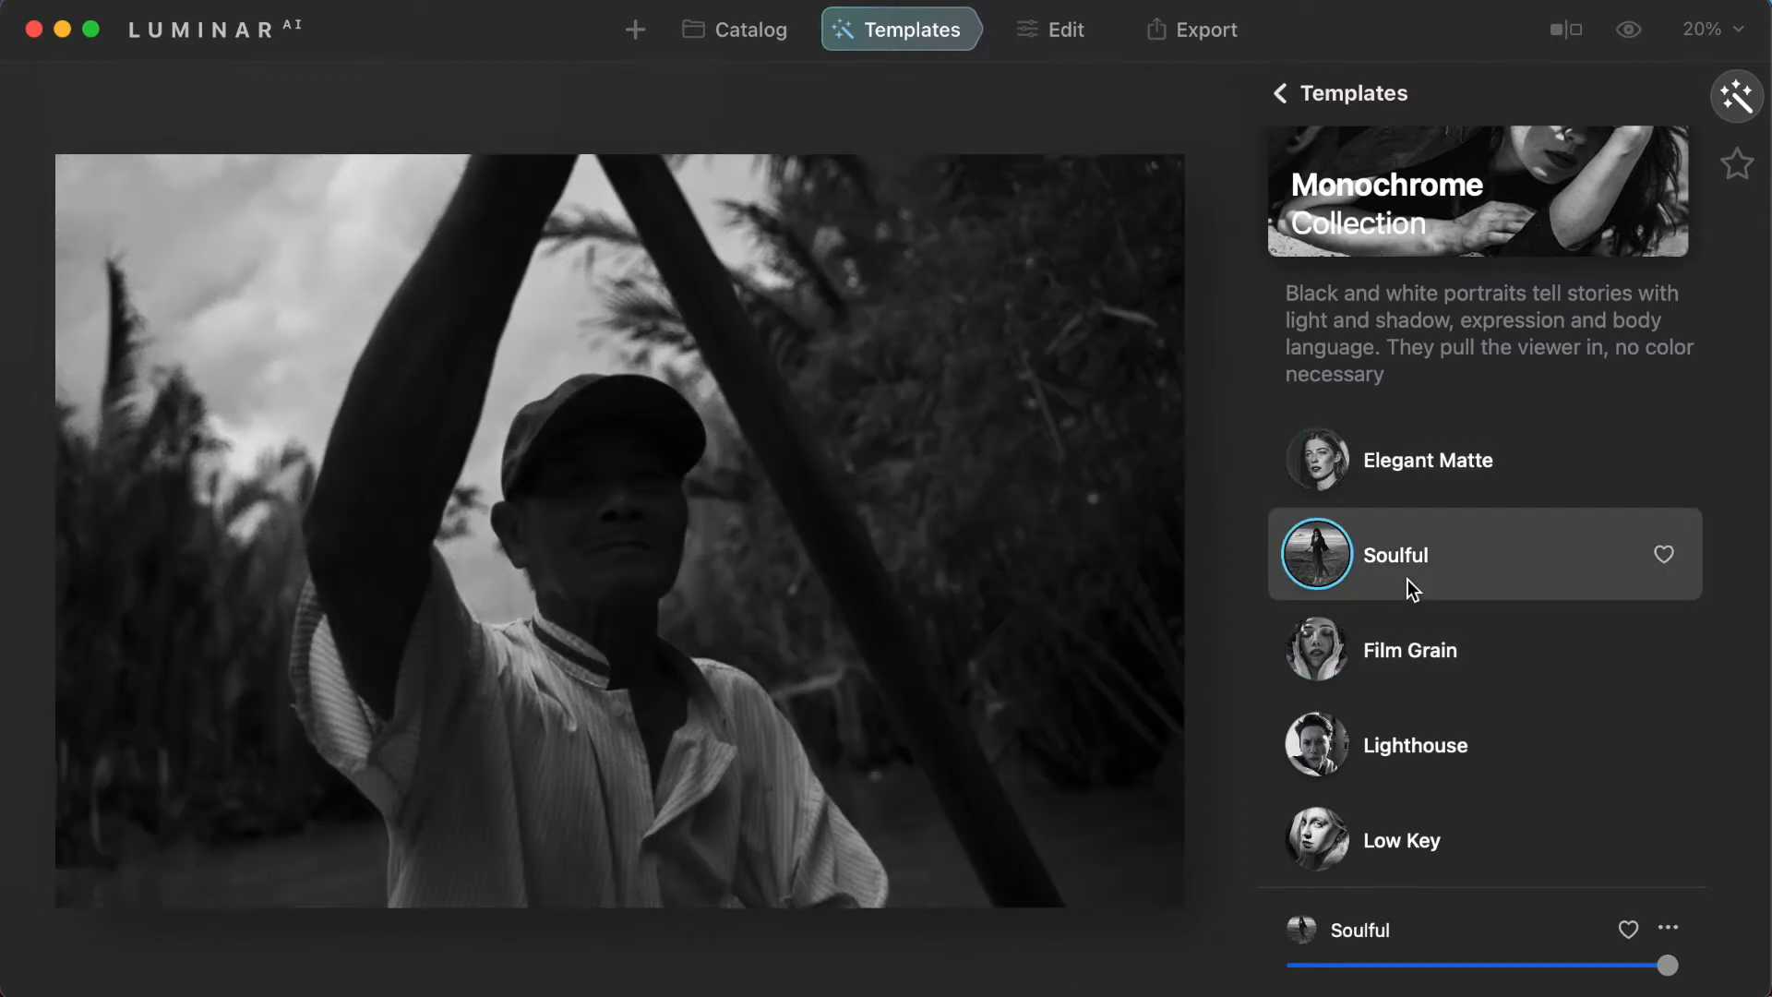
pyautogui.click(1378, 689)
pyautogui.click(1403, 767)
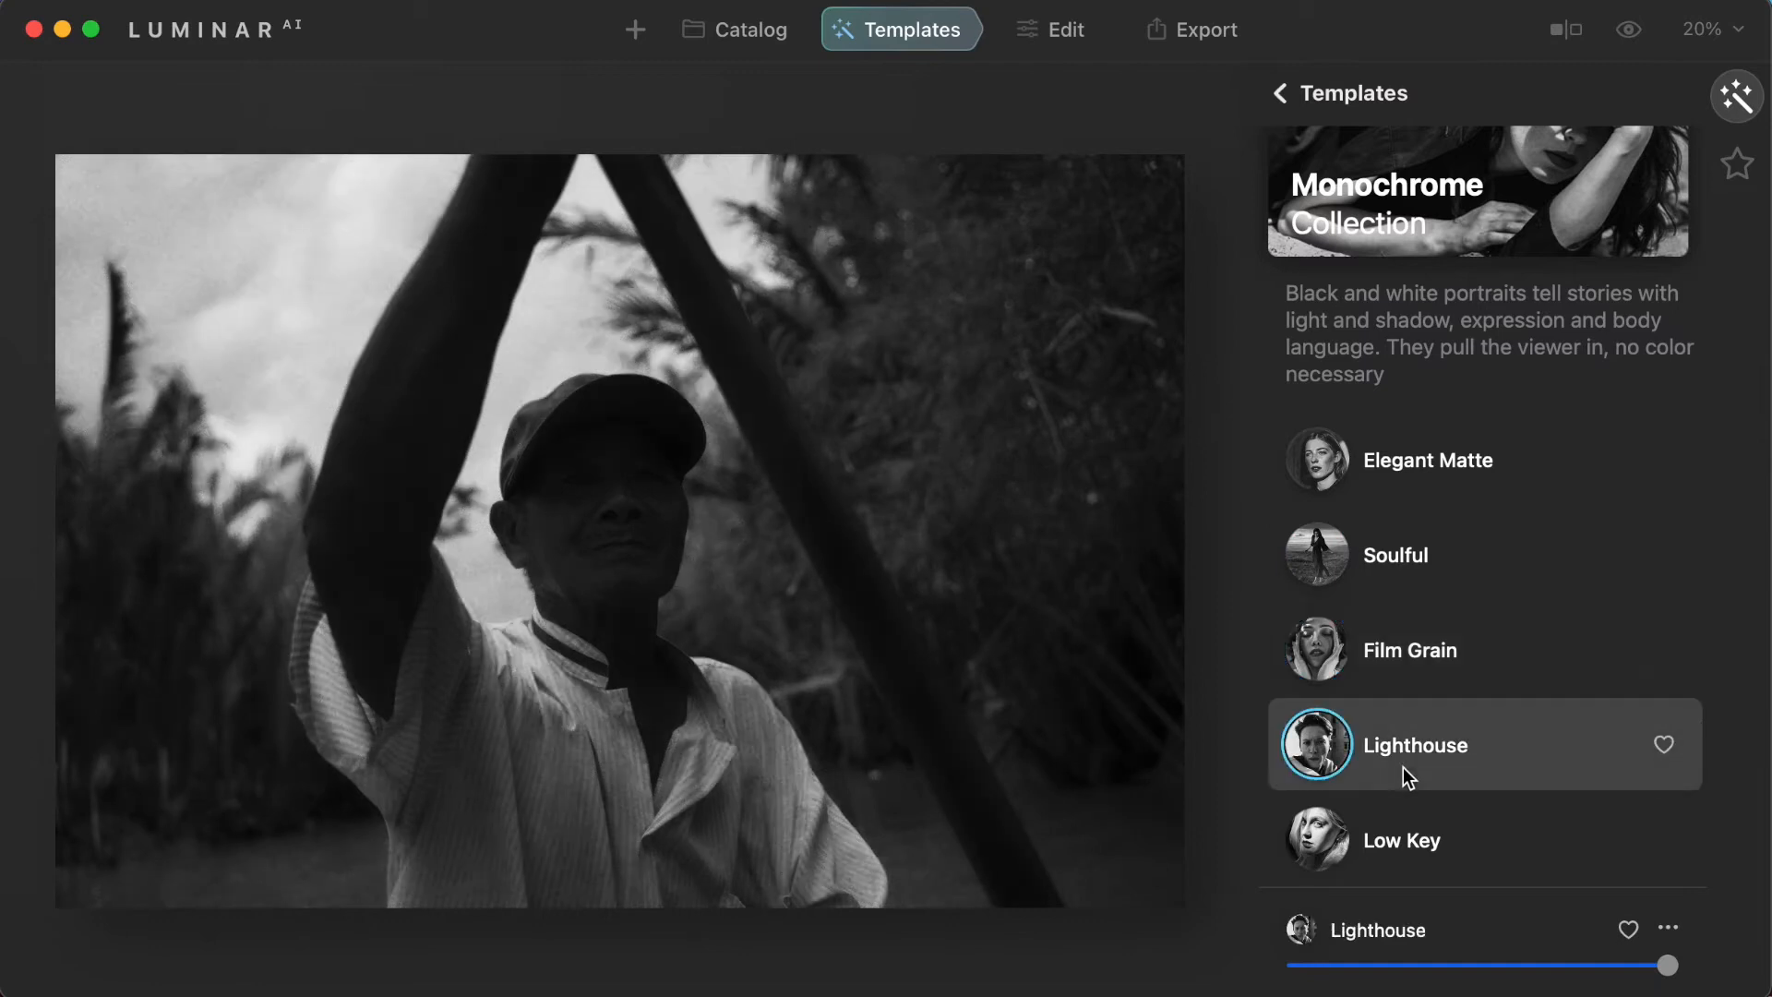
pyautogui.click(1467, 849)
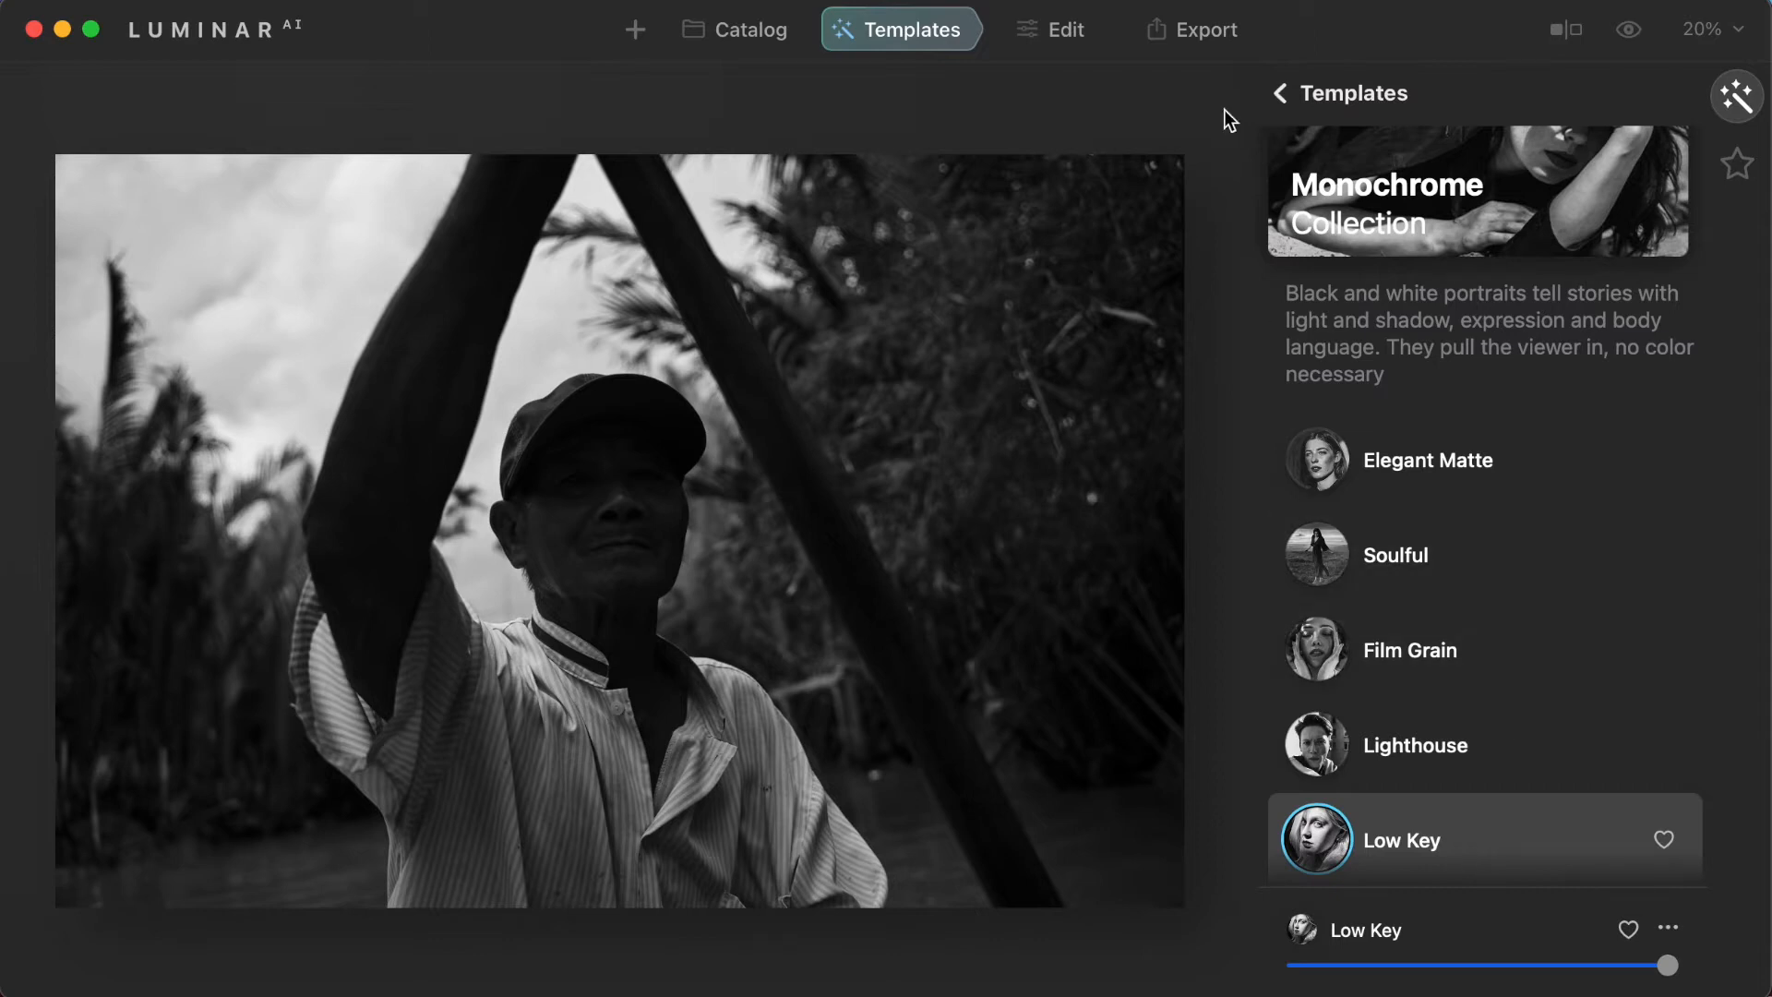
# Step: Restore the photo to its original state through the edit history, discarding the applied templates
pyautogui.scroll(3, 1636, 845)
pyautogui.click(1068, 37)
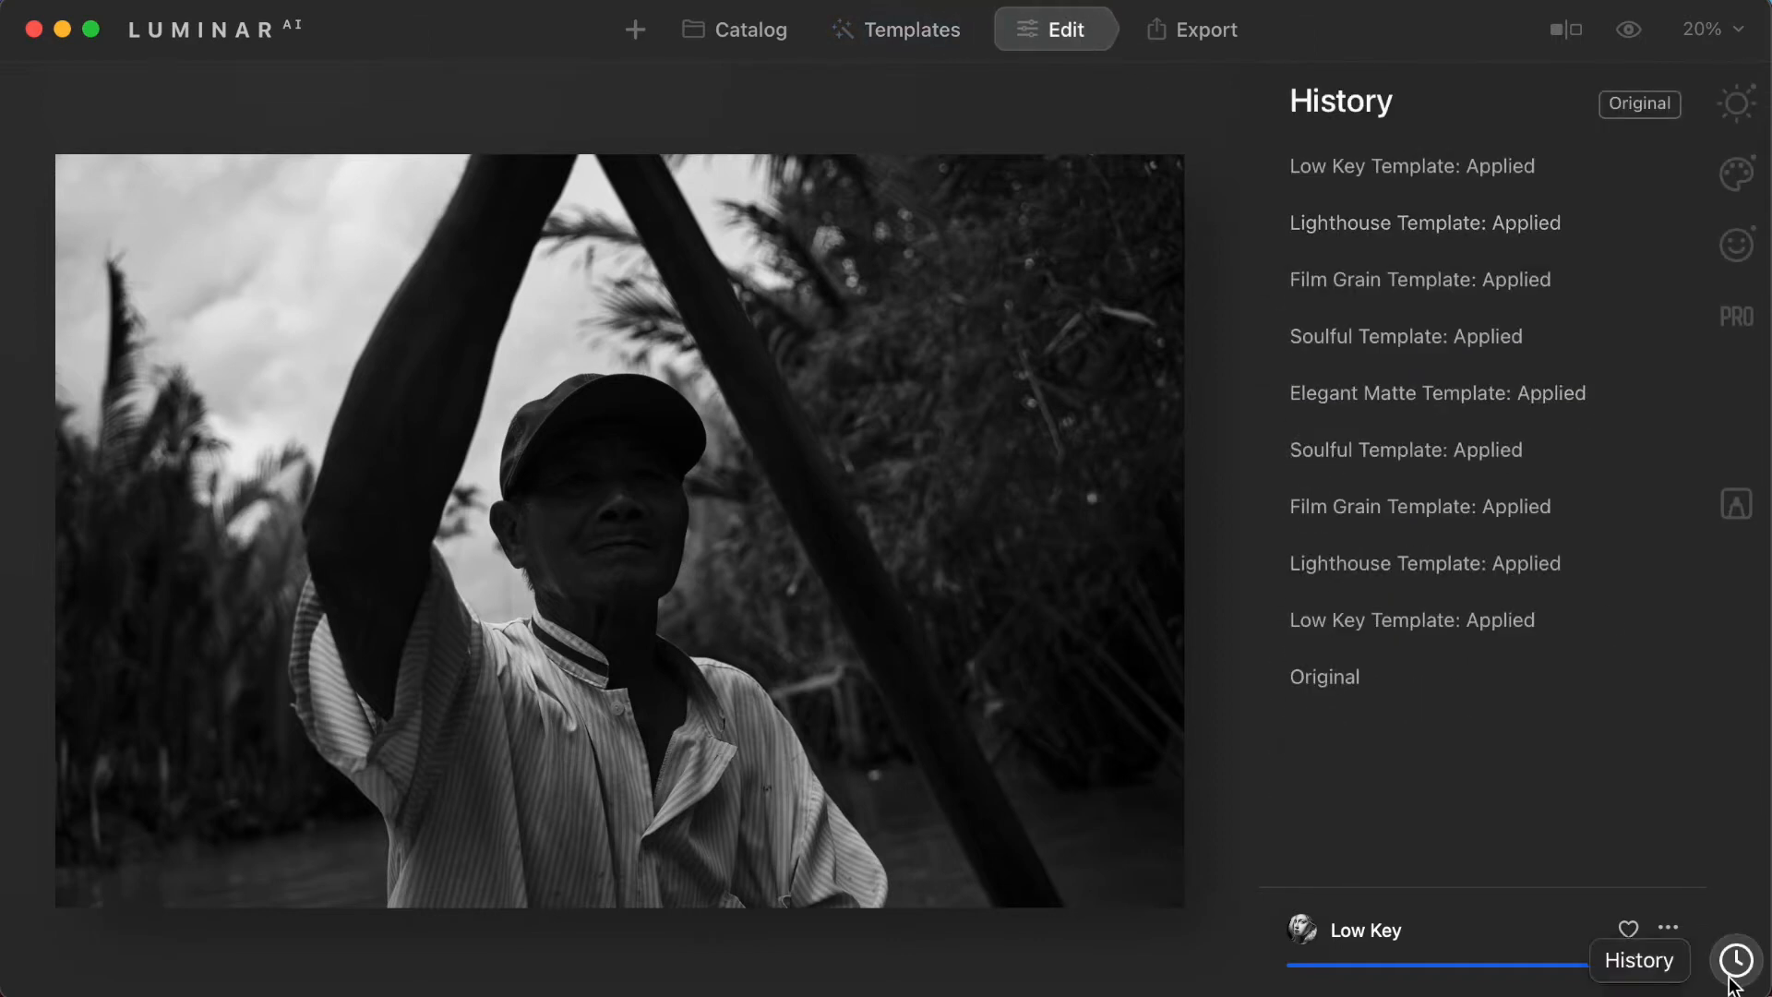
pyautogui.click(1652, 102)
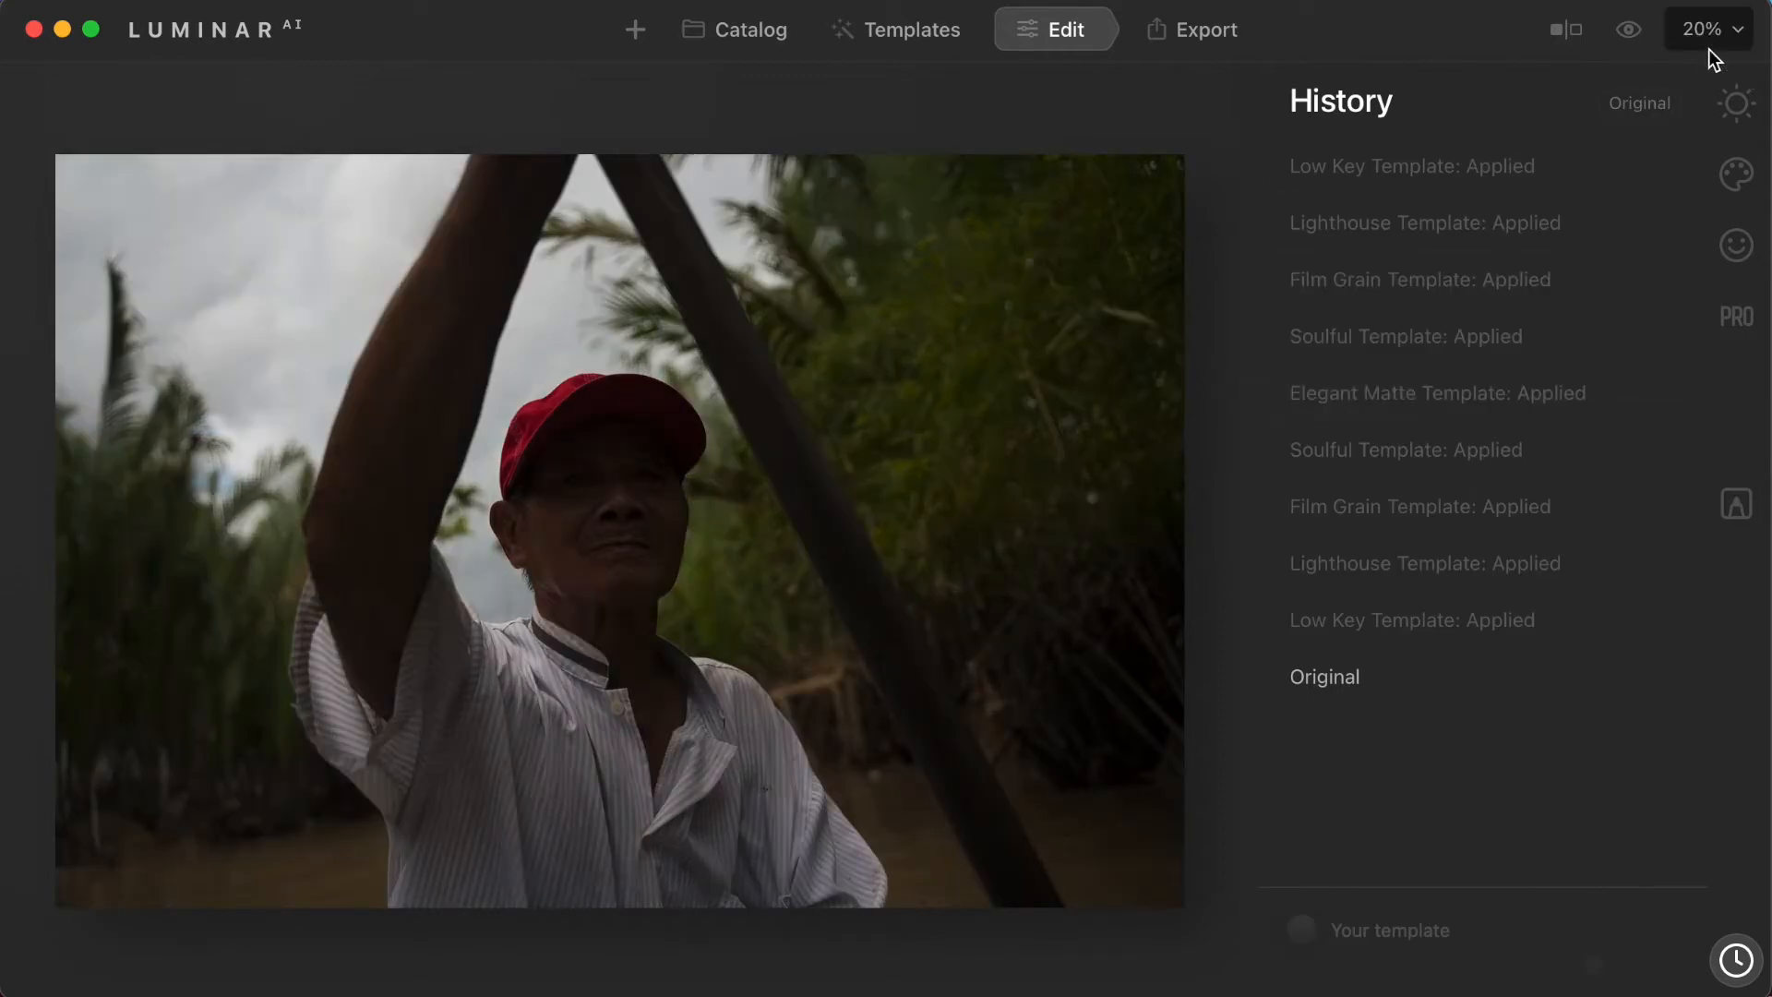
# Step: Try an automatic Composition AI crop at the Original ratio, reposition the photo within it, and reset the crop
pyautogui.click(1736, 103)
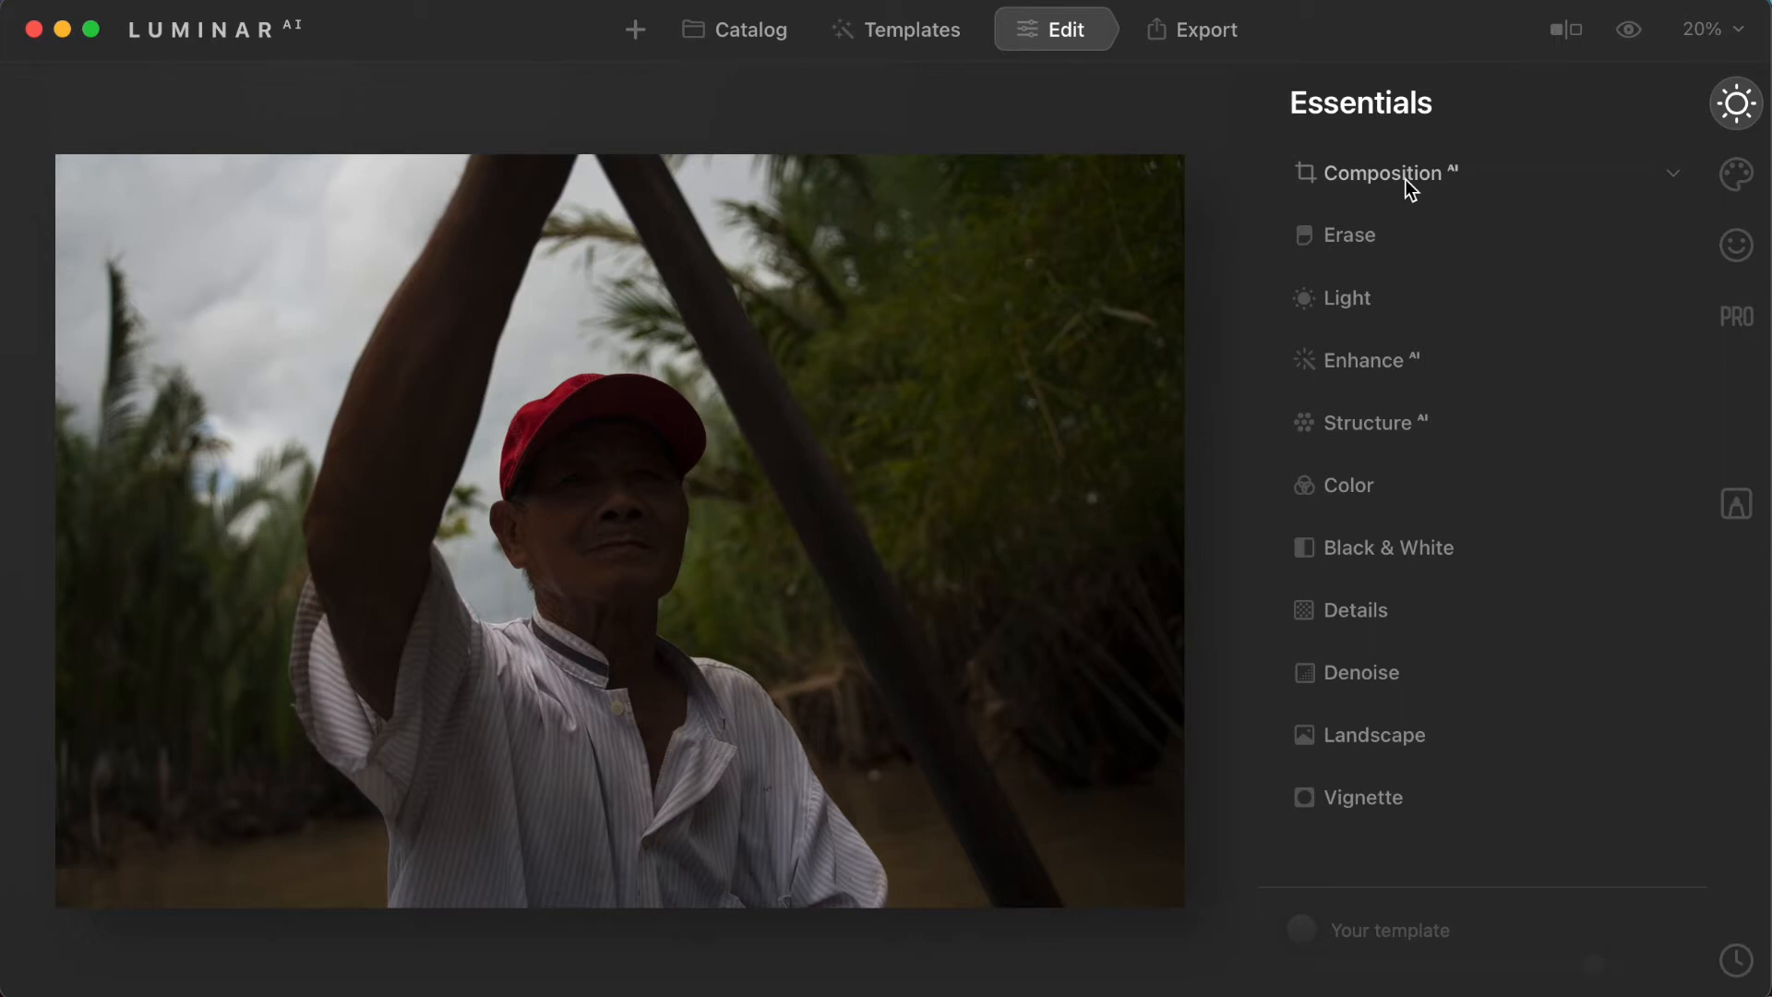
pyautogui.click(1370, 175)
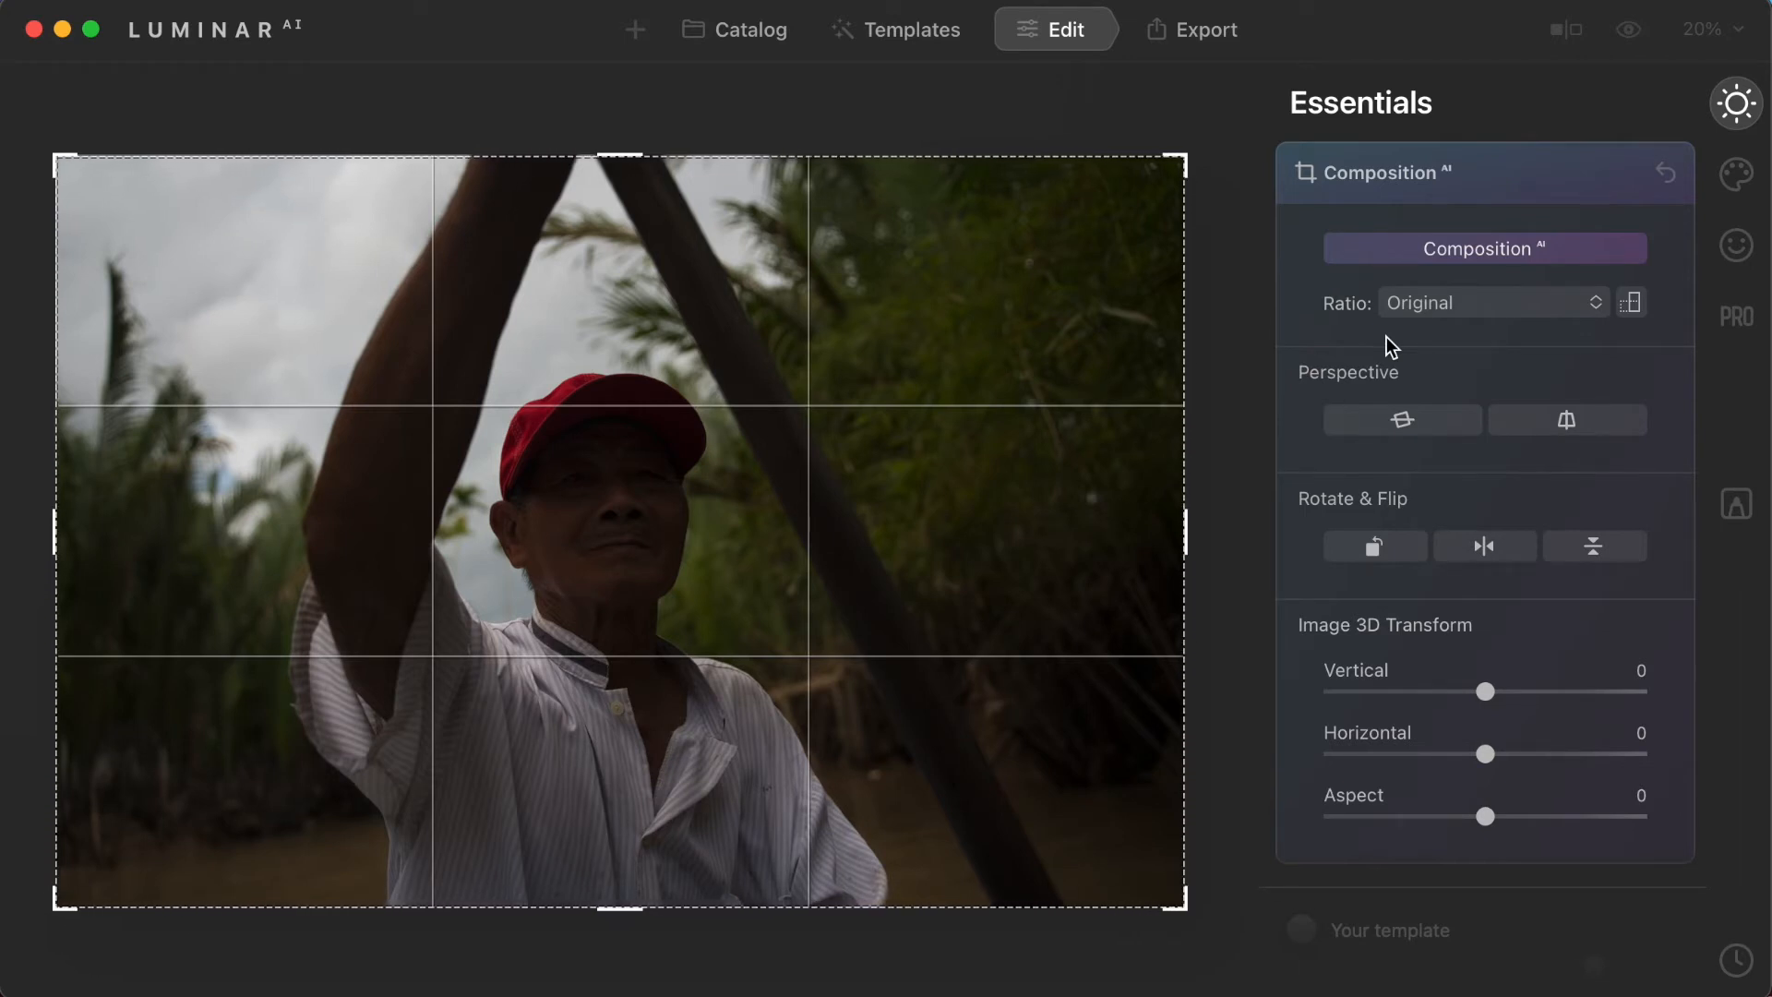
pyautogui.click(1493, 304)
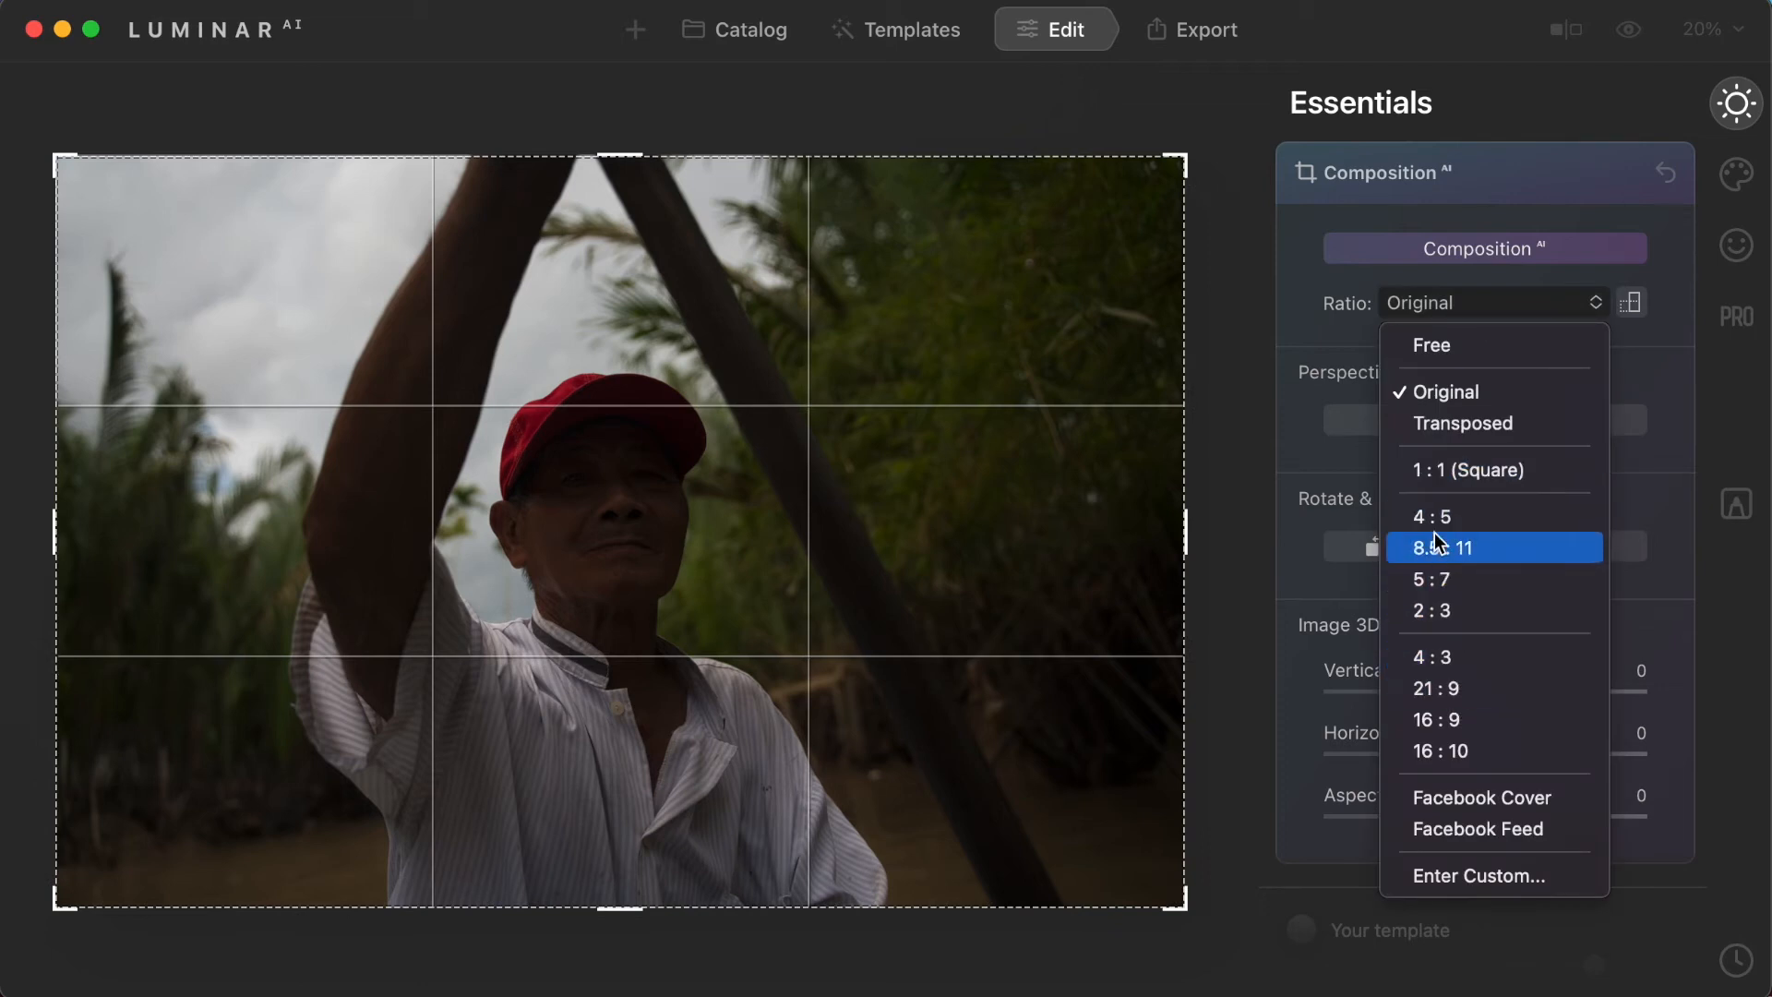
pyautogui.click(1506, 251)
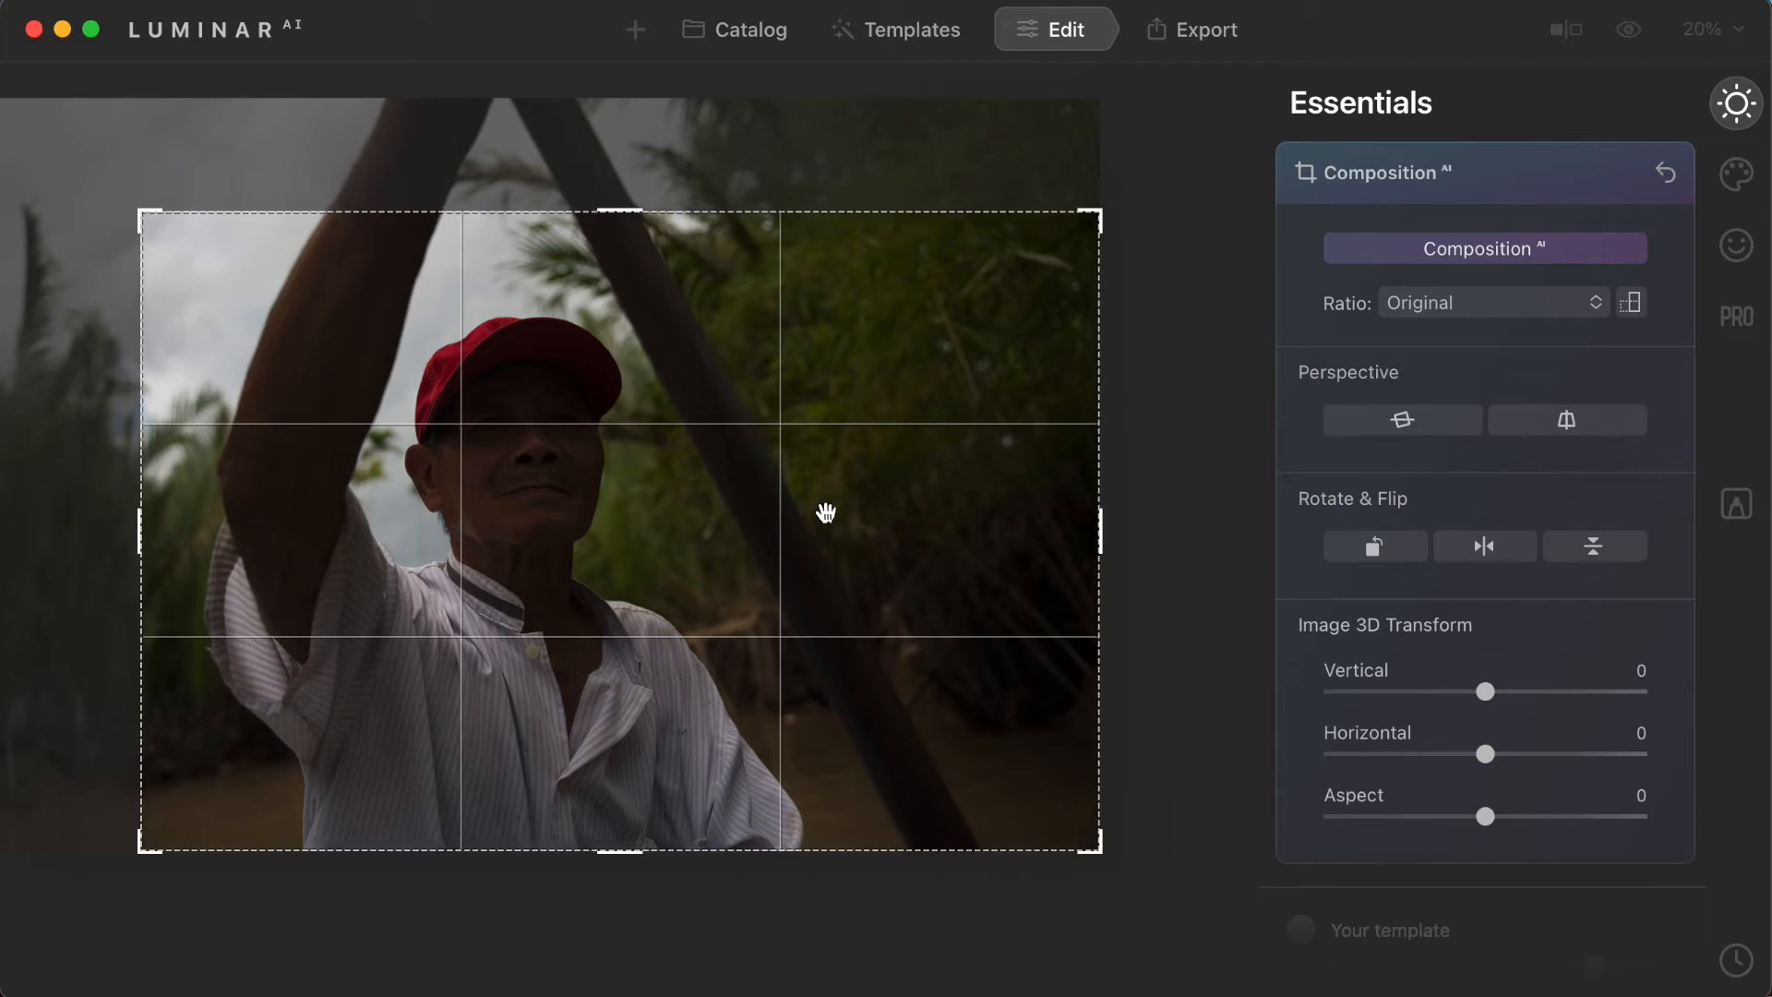
pyautogui.moveTo(834, 514); pyautogui.dragTo(898, 514)
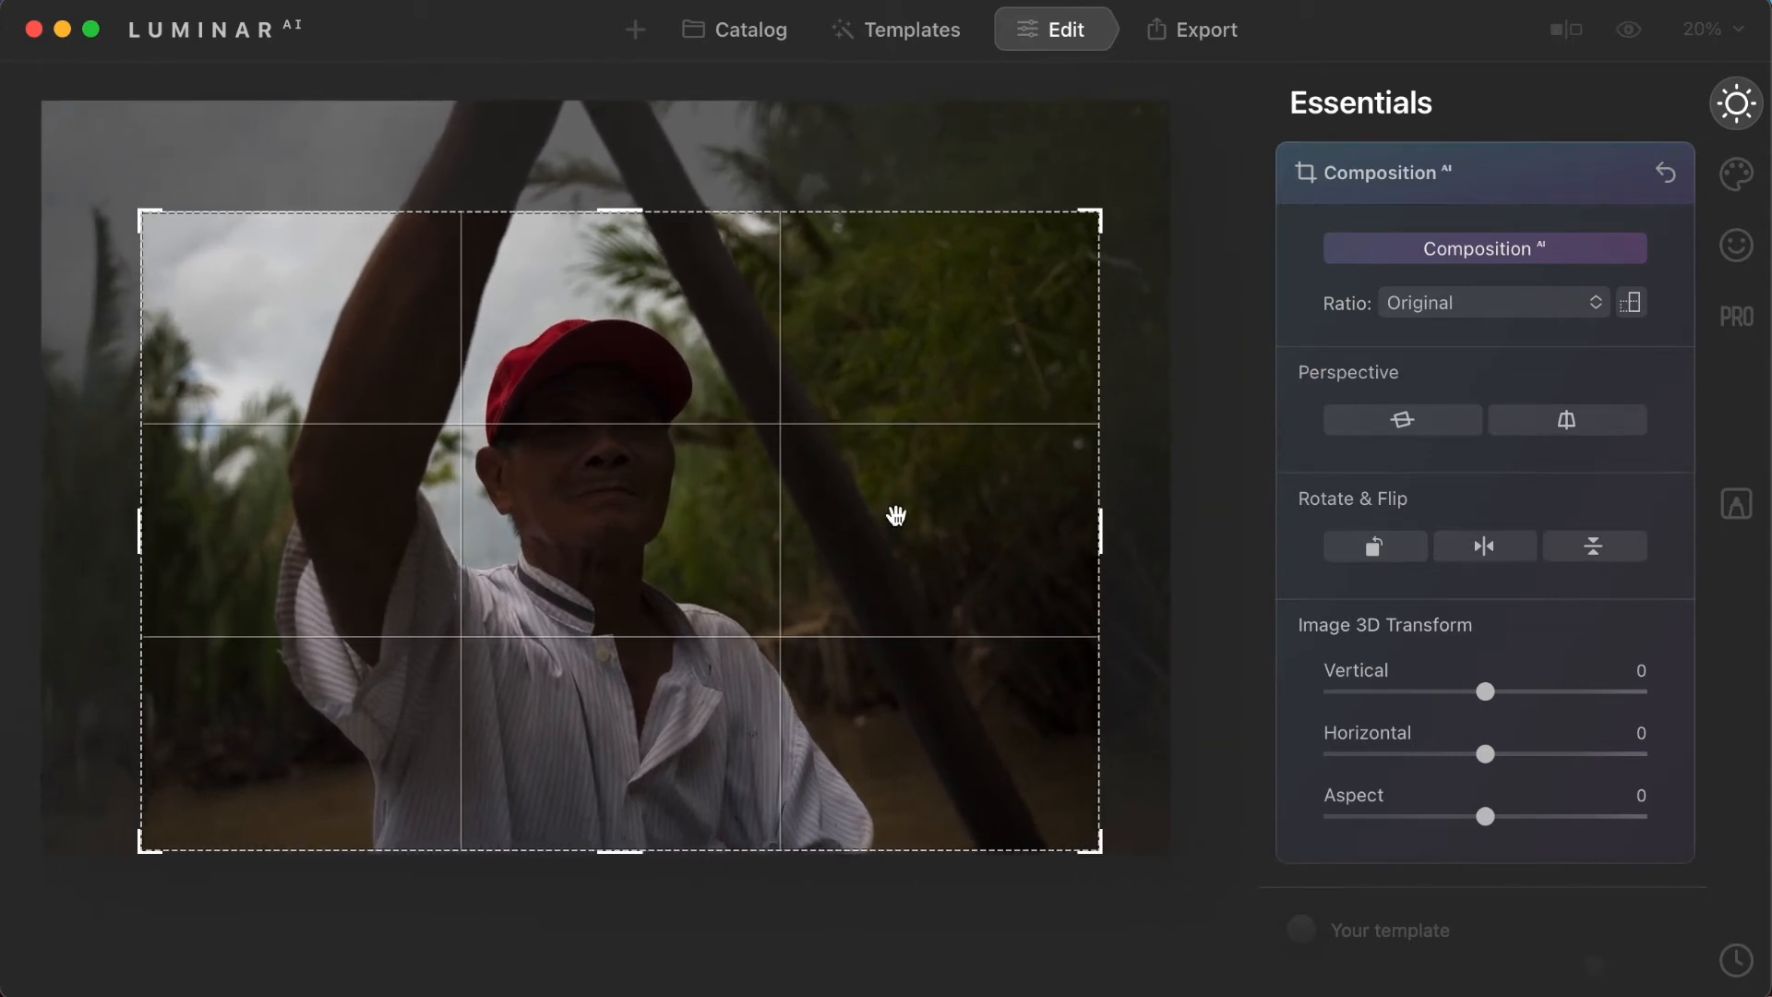
pyautogui.moveTo(902, 621); pyautogui.dragTo(690, 576)
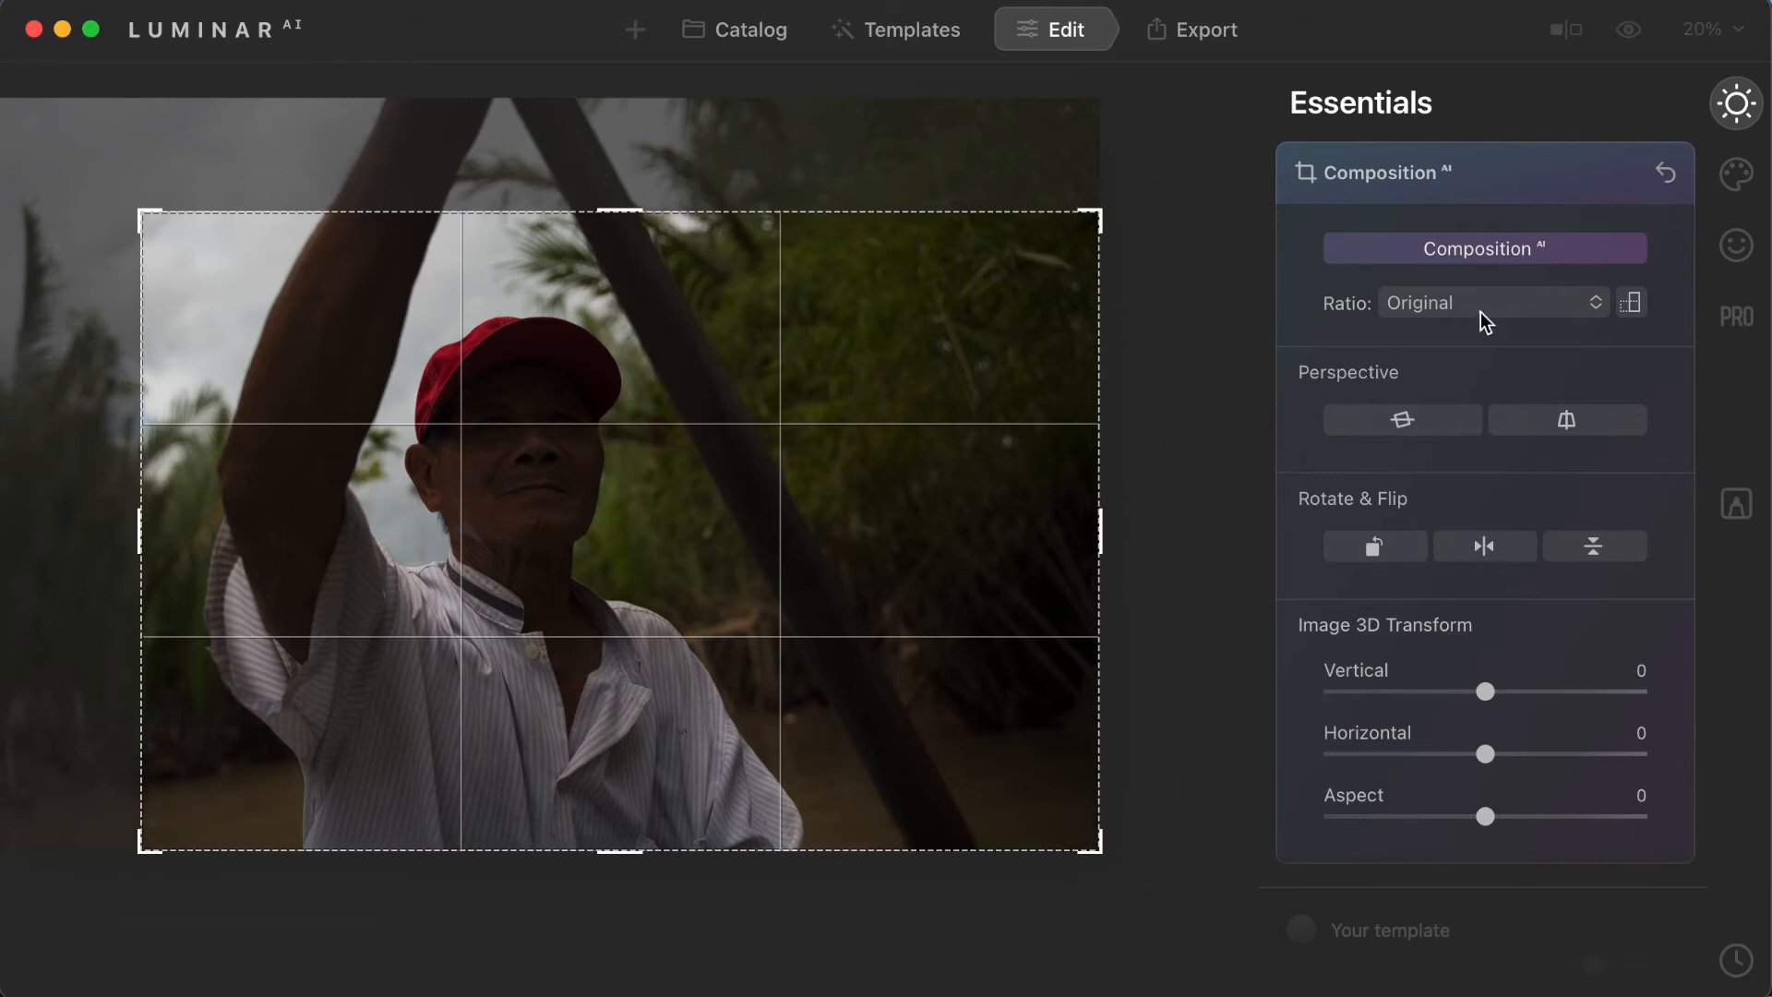
pyautogui.click(1668, 176)
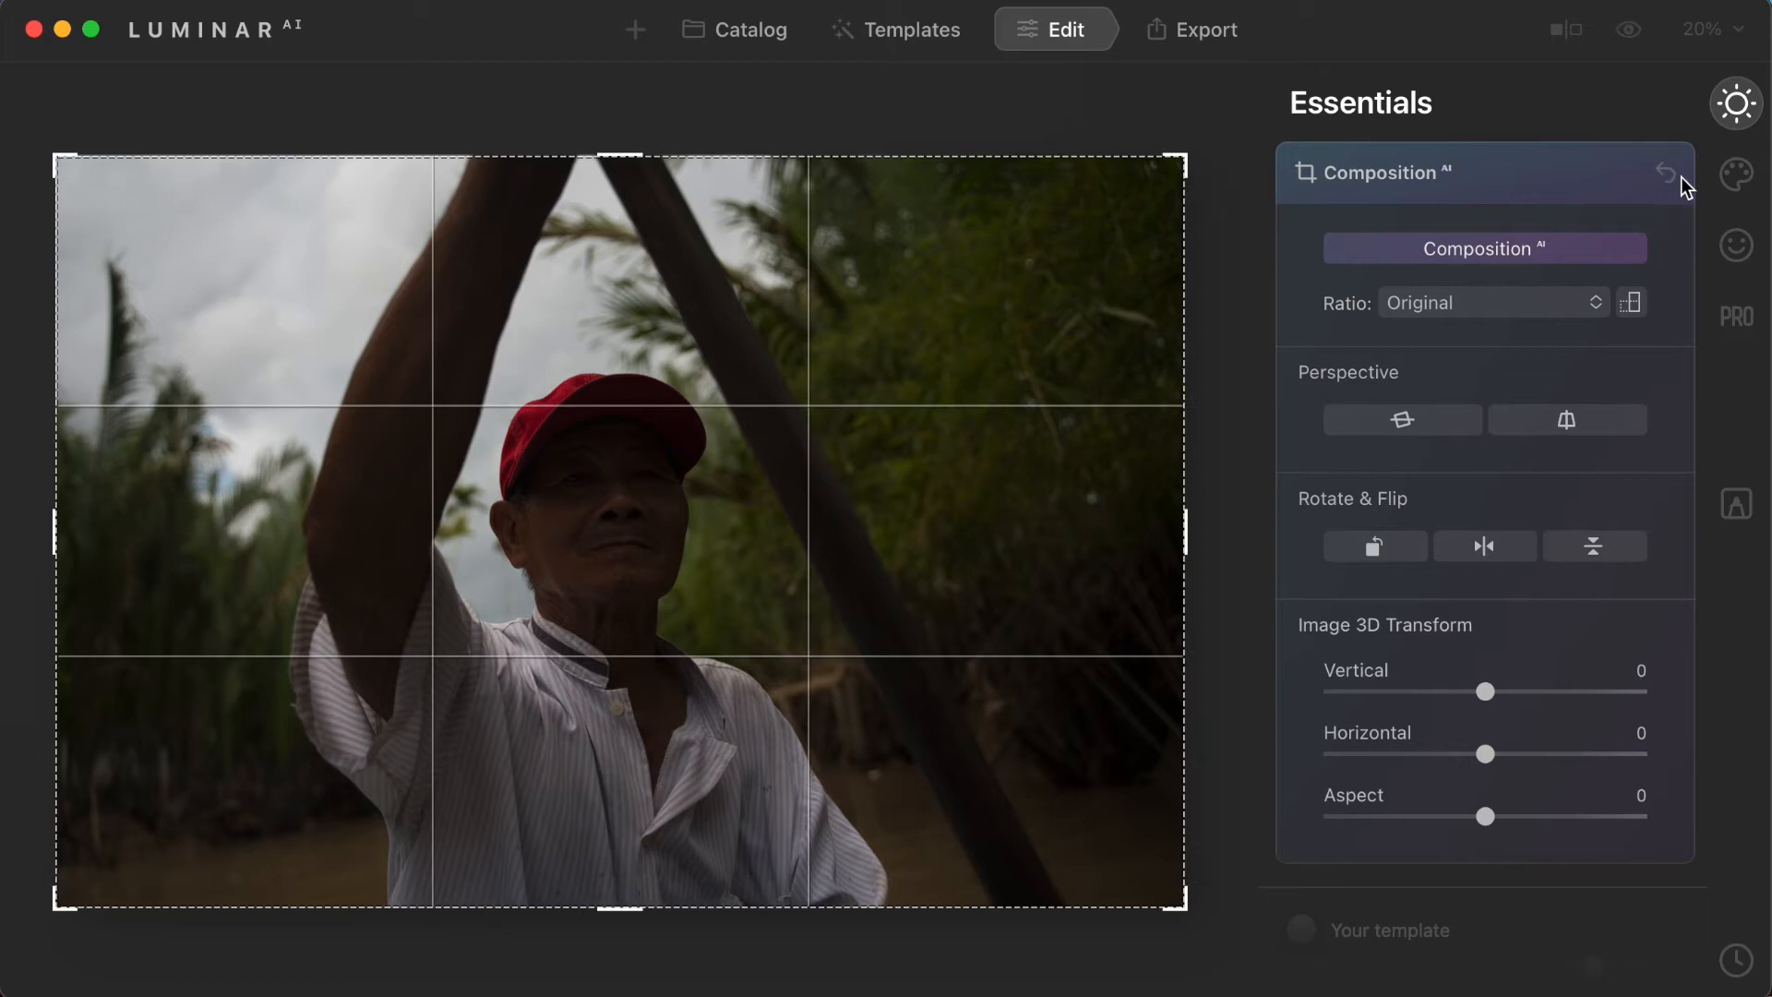
pyautogui.click(1574, 190)
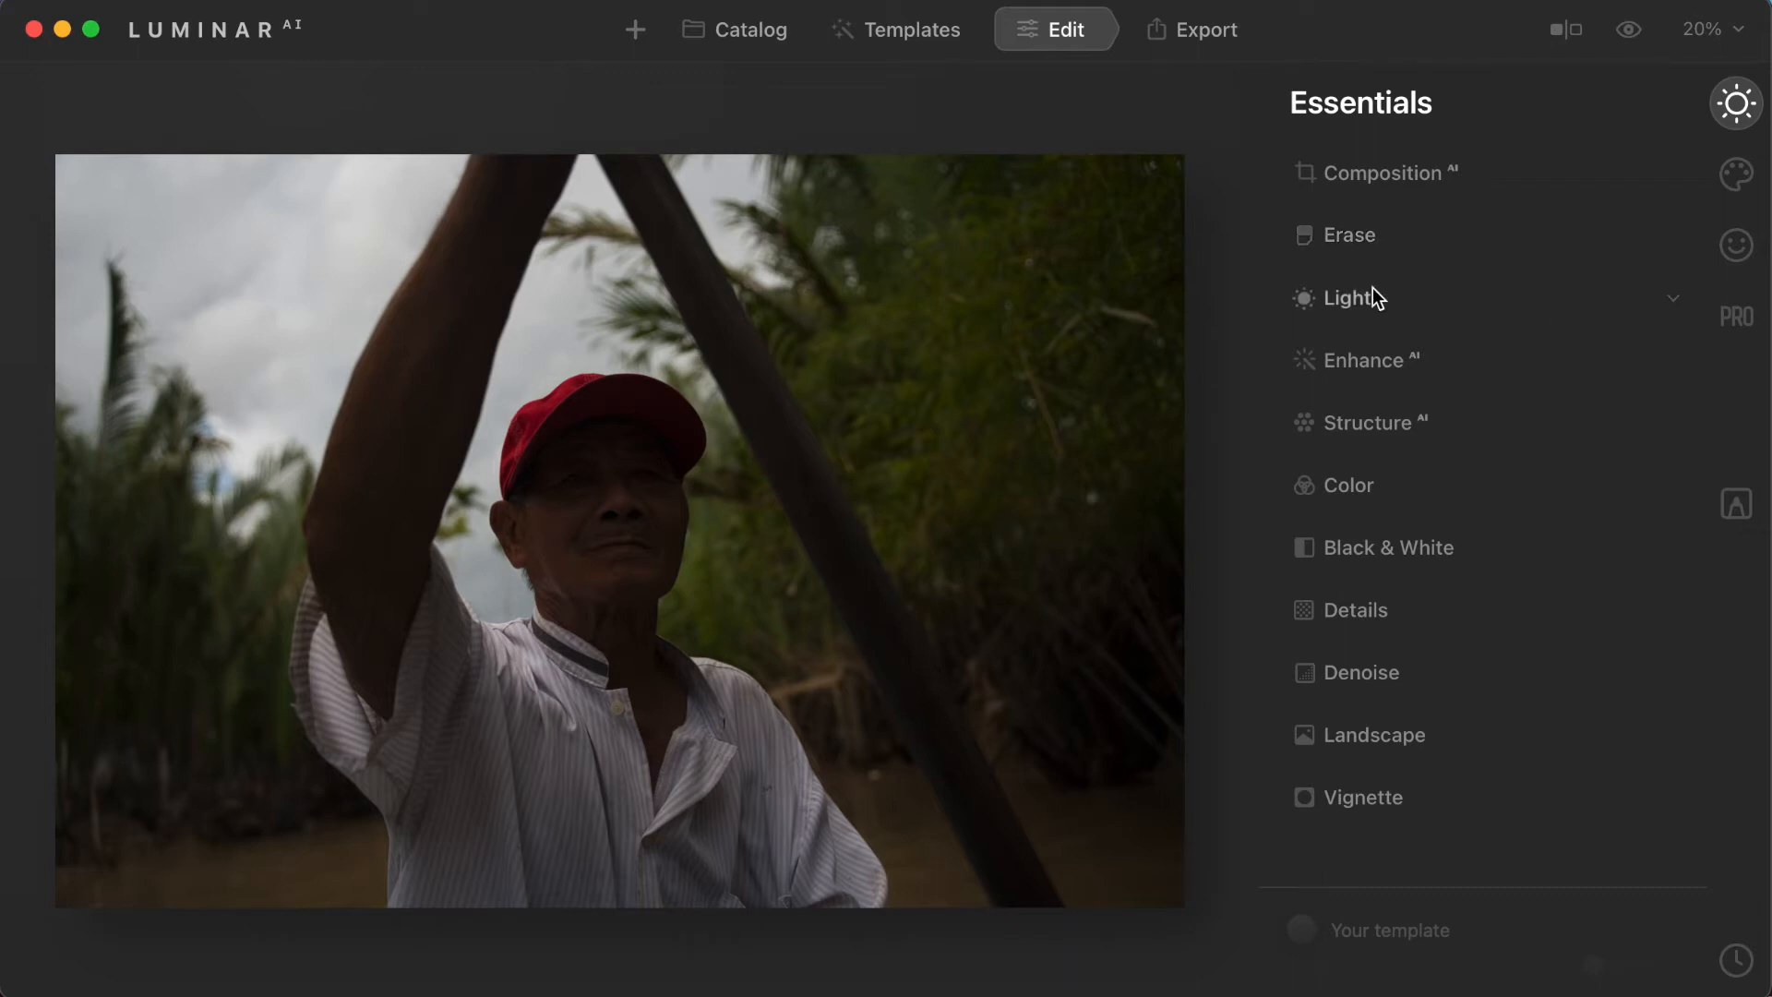
# Step: Try raising the Light tool's Exposure to 2.33 and reset it to its default
pyautogui.click(1351, 309)
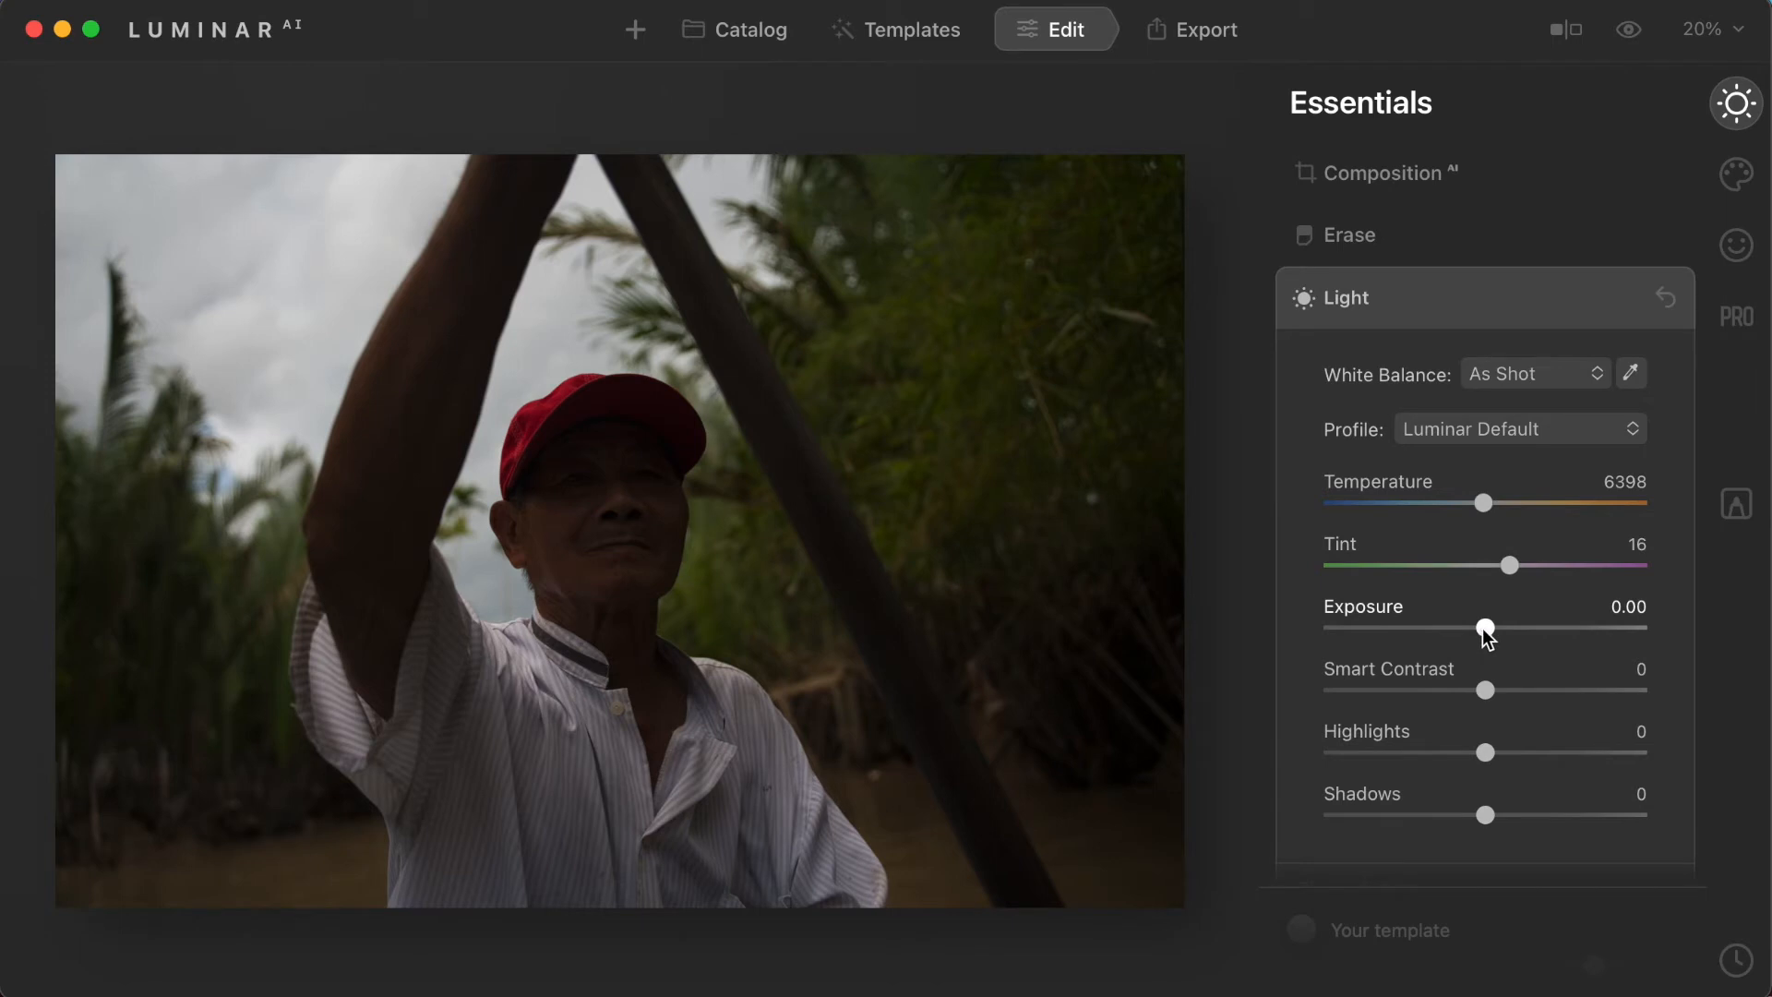
pyautogui.moveTo(1484, 627); pyautogui.dragTo(1562, 645)
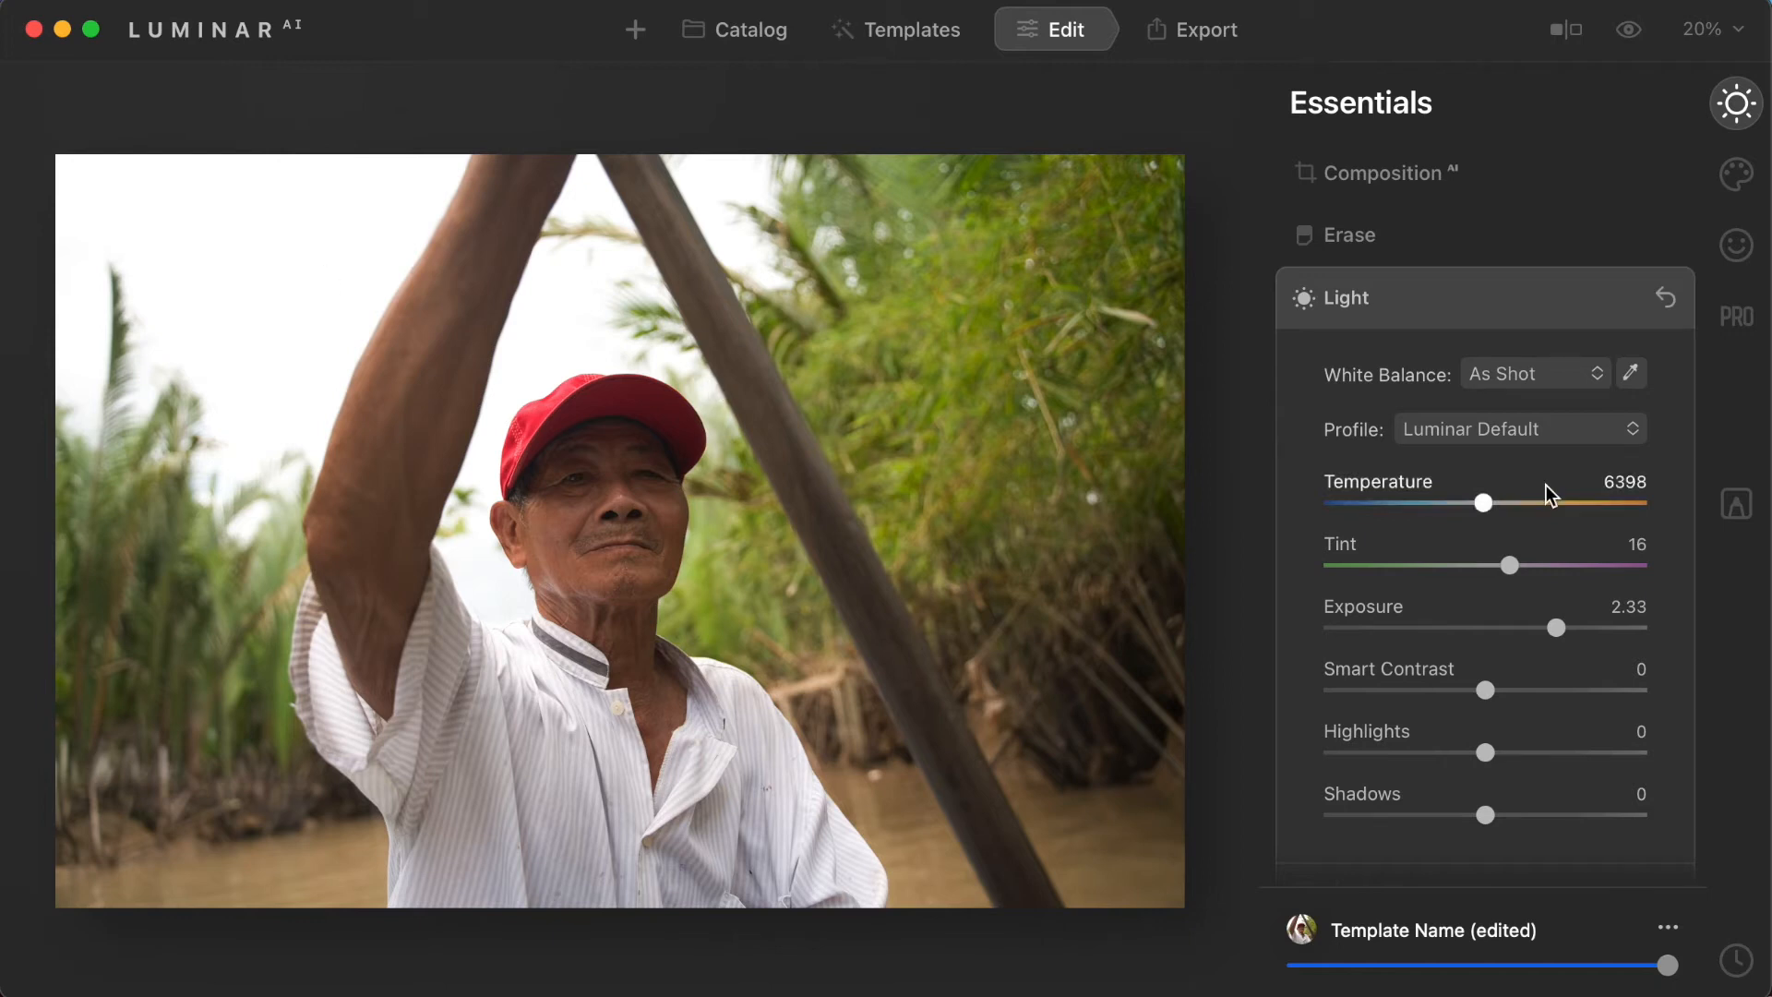
pyautogui.doubleClick(1385, 617)
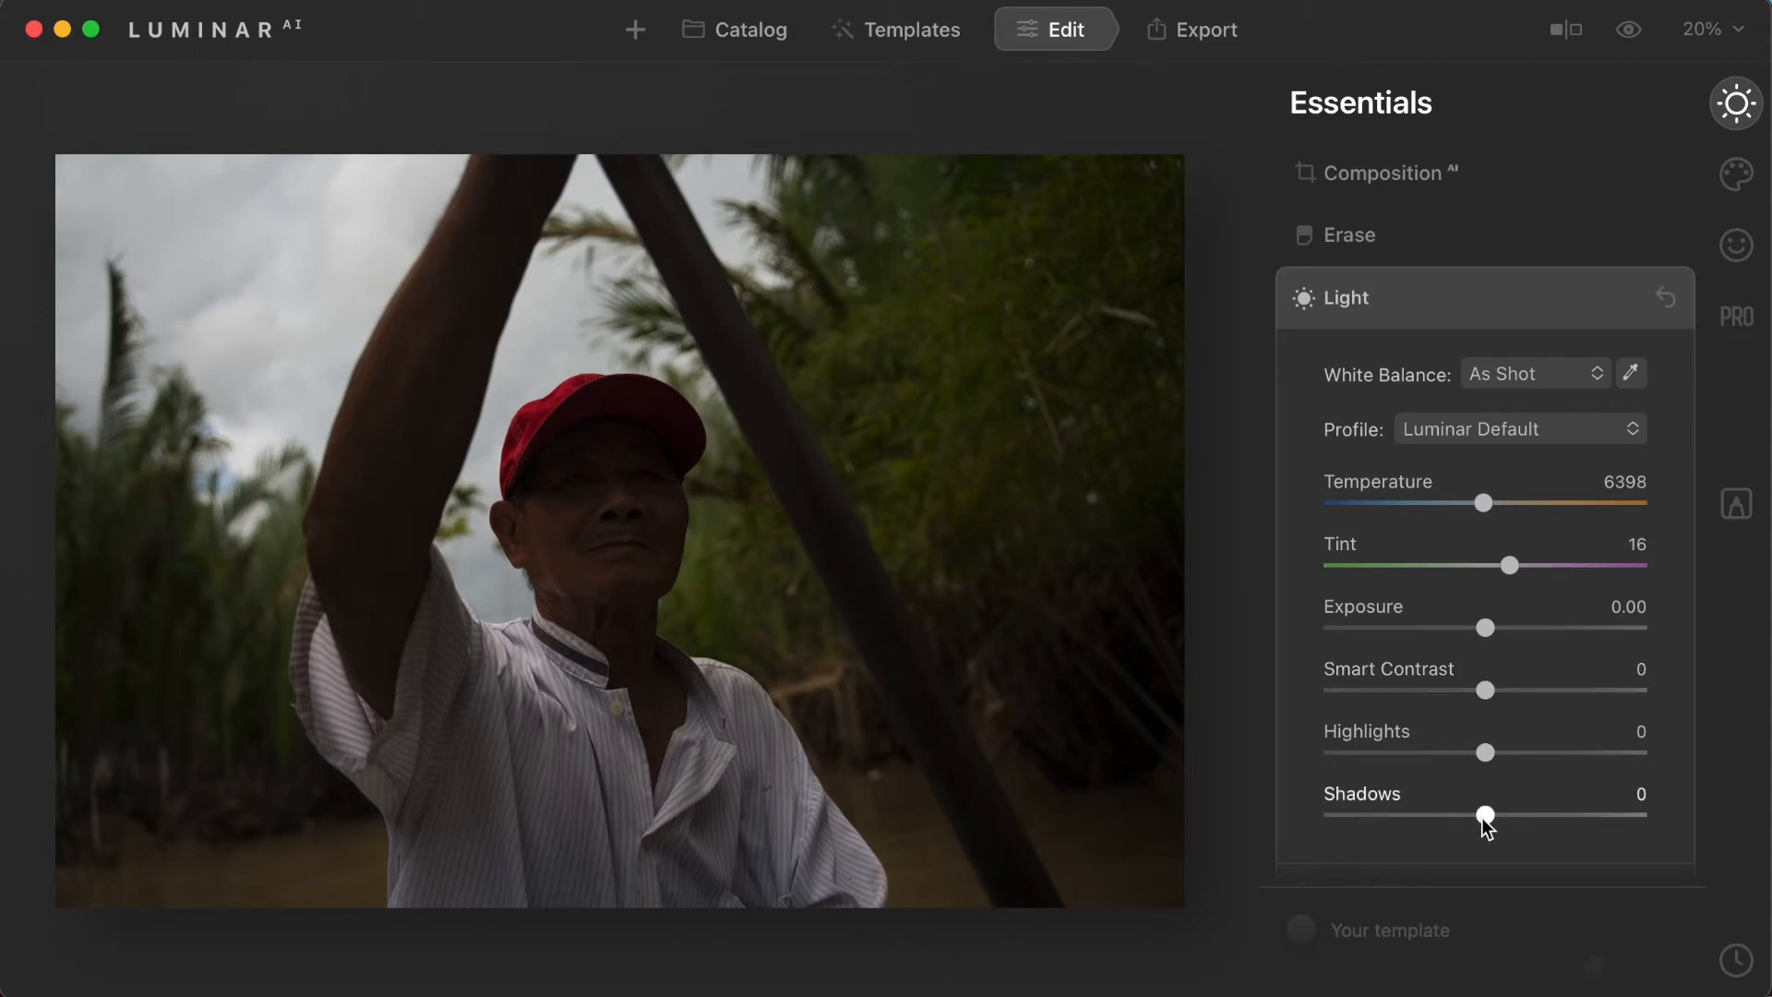
# Step: Set the photo's Shadows to 94 and Smart Contrast to 16 in the Light adjustments
pyautogui.moveTo(1486, 824); pyautogui.dragTo(1640, 836)
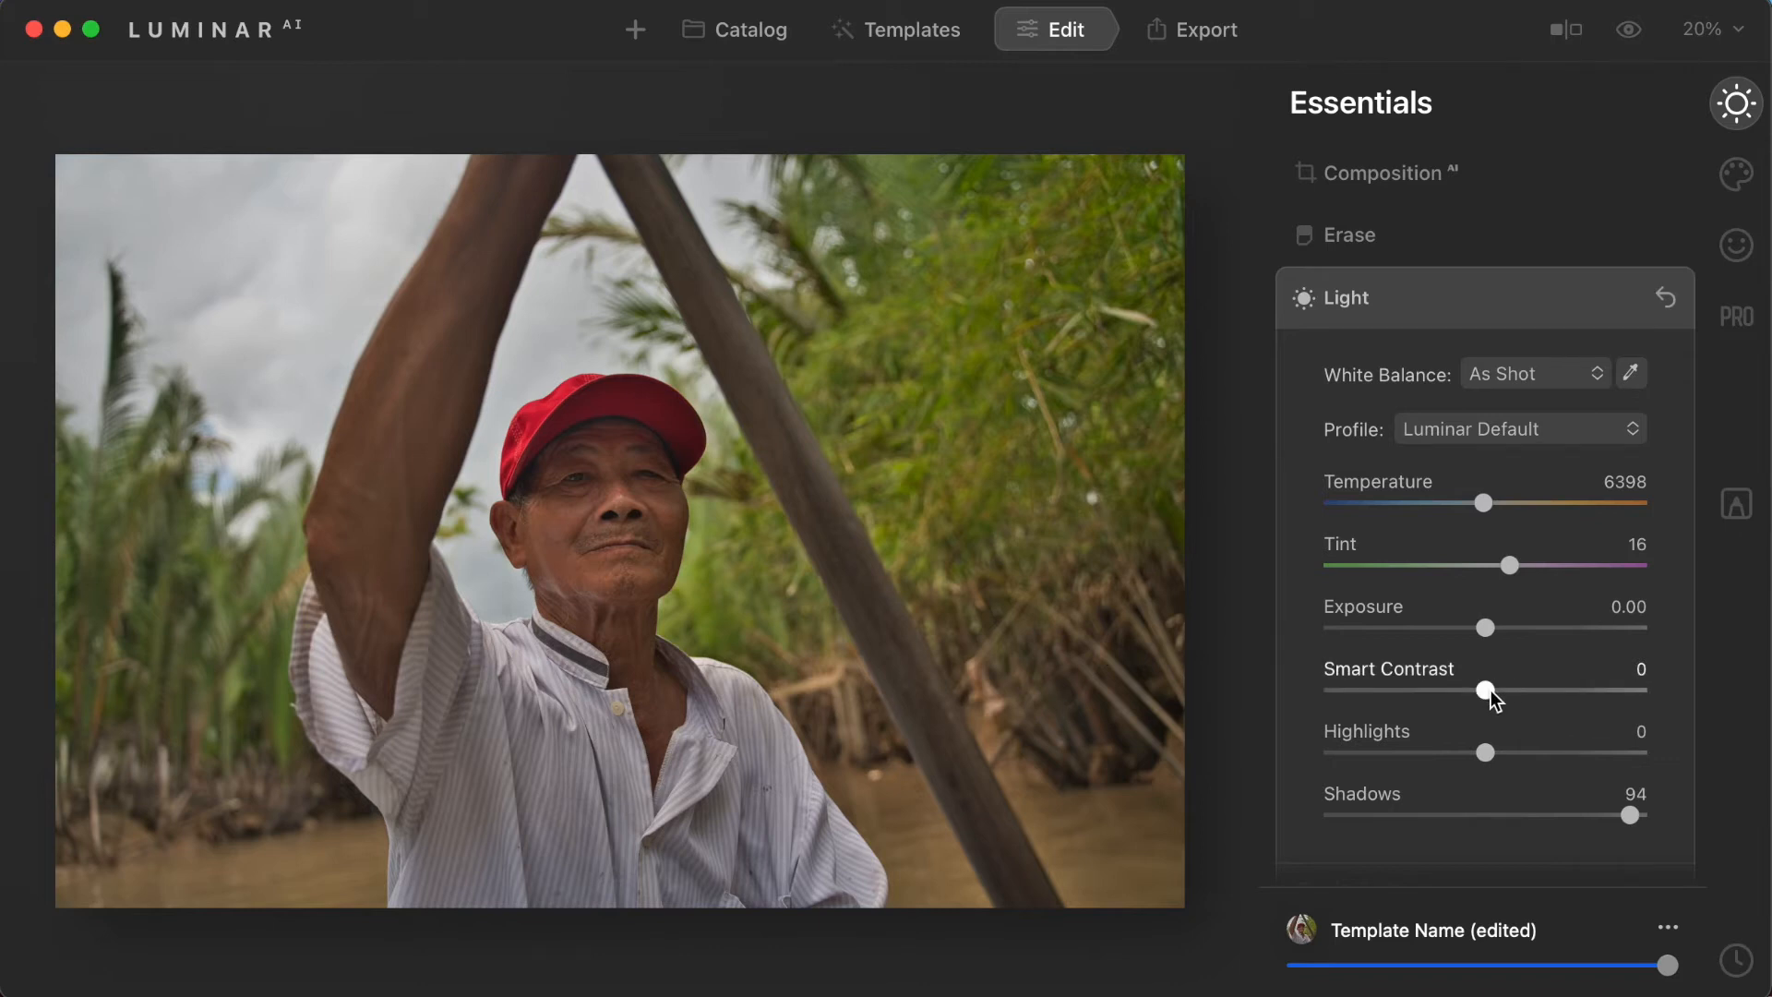
pyautogui.moveTo(1489, 690); pyautogui.dragTo(1518, 694)
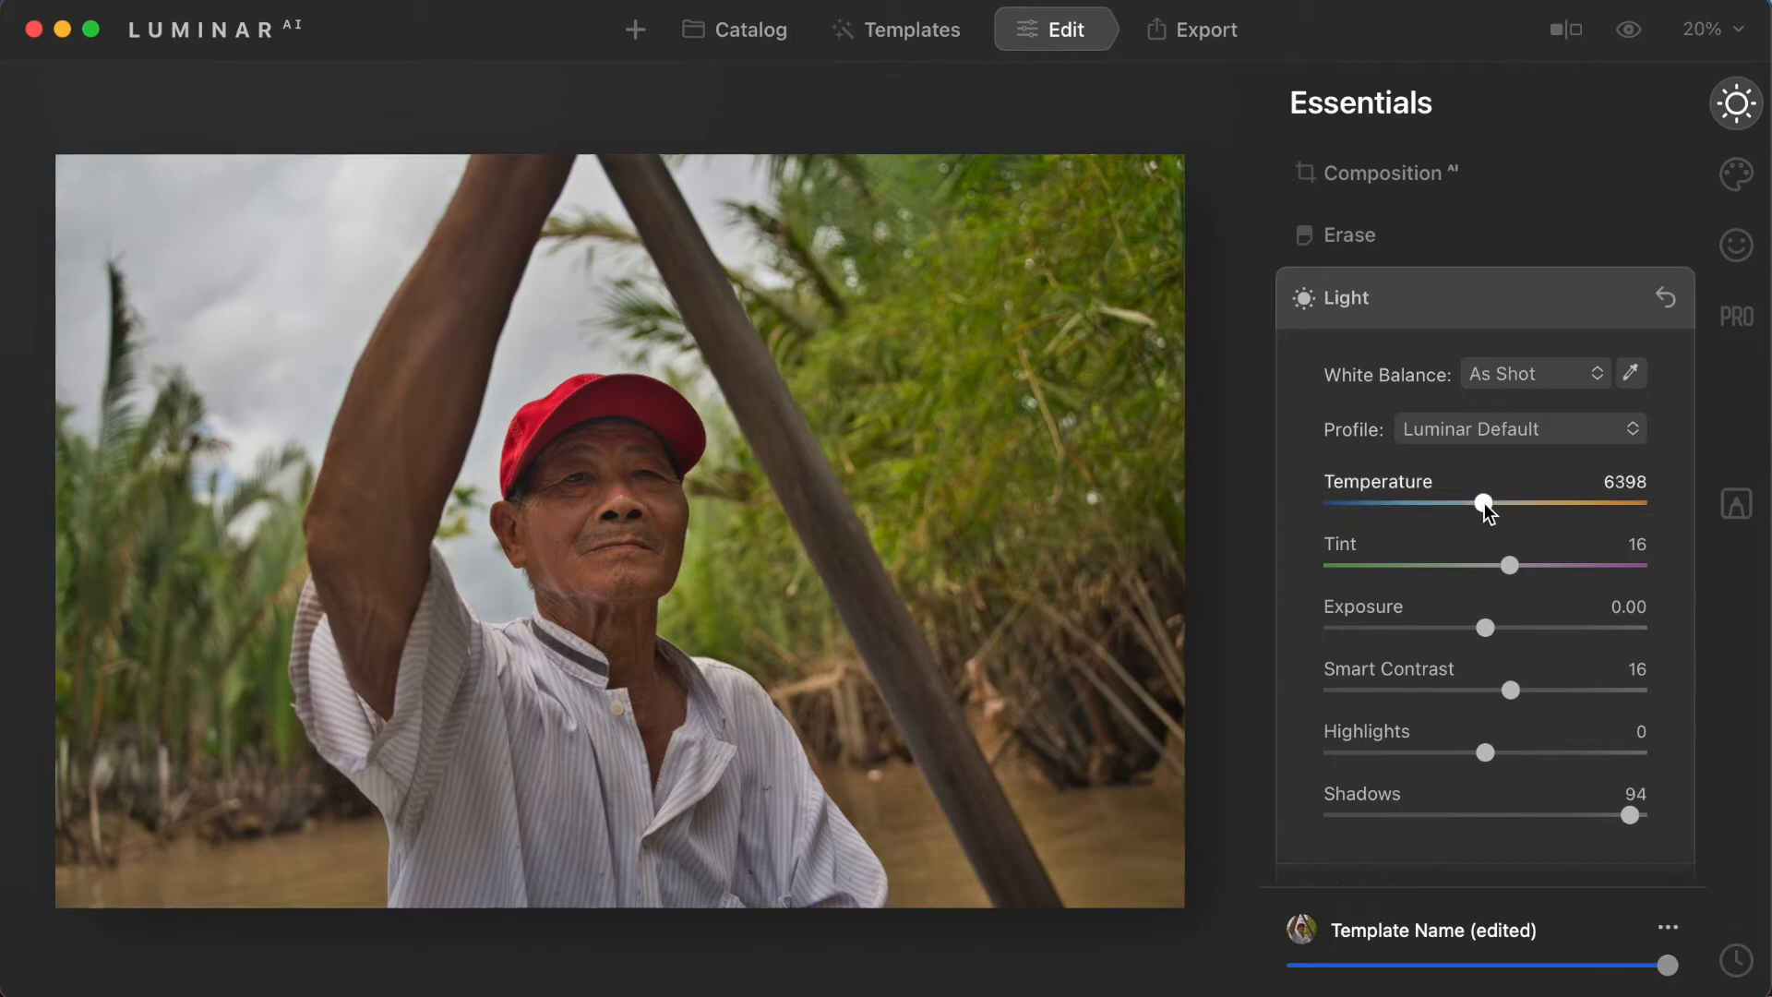
# Step: Cool the photo's white balance to a Temperature of 5771 with Tint 15, and close the Light adjustments
pyautogui.moveTo(1484, 505); pyautogui.dragTo(1473, 505)
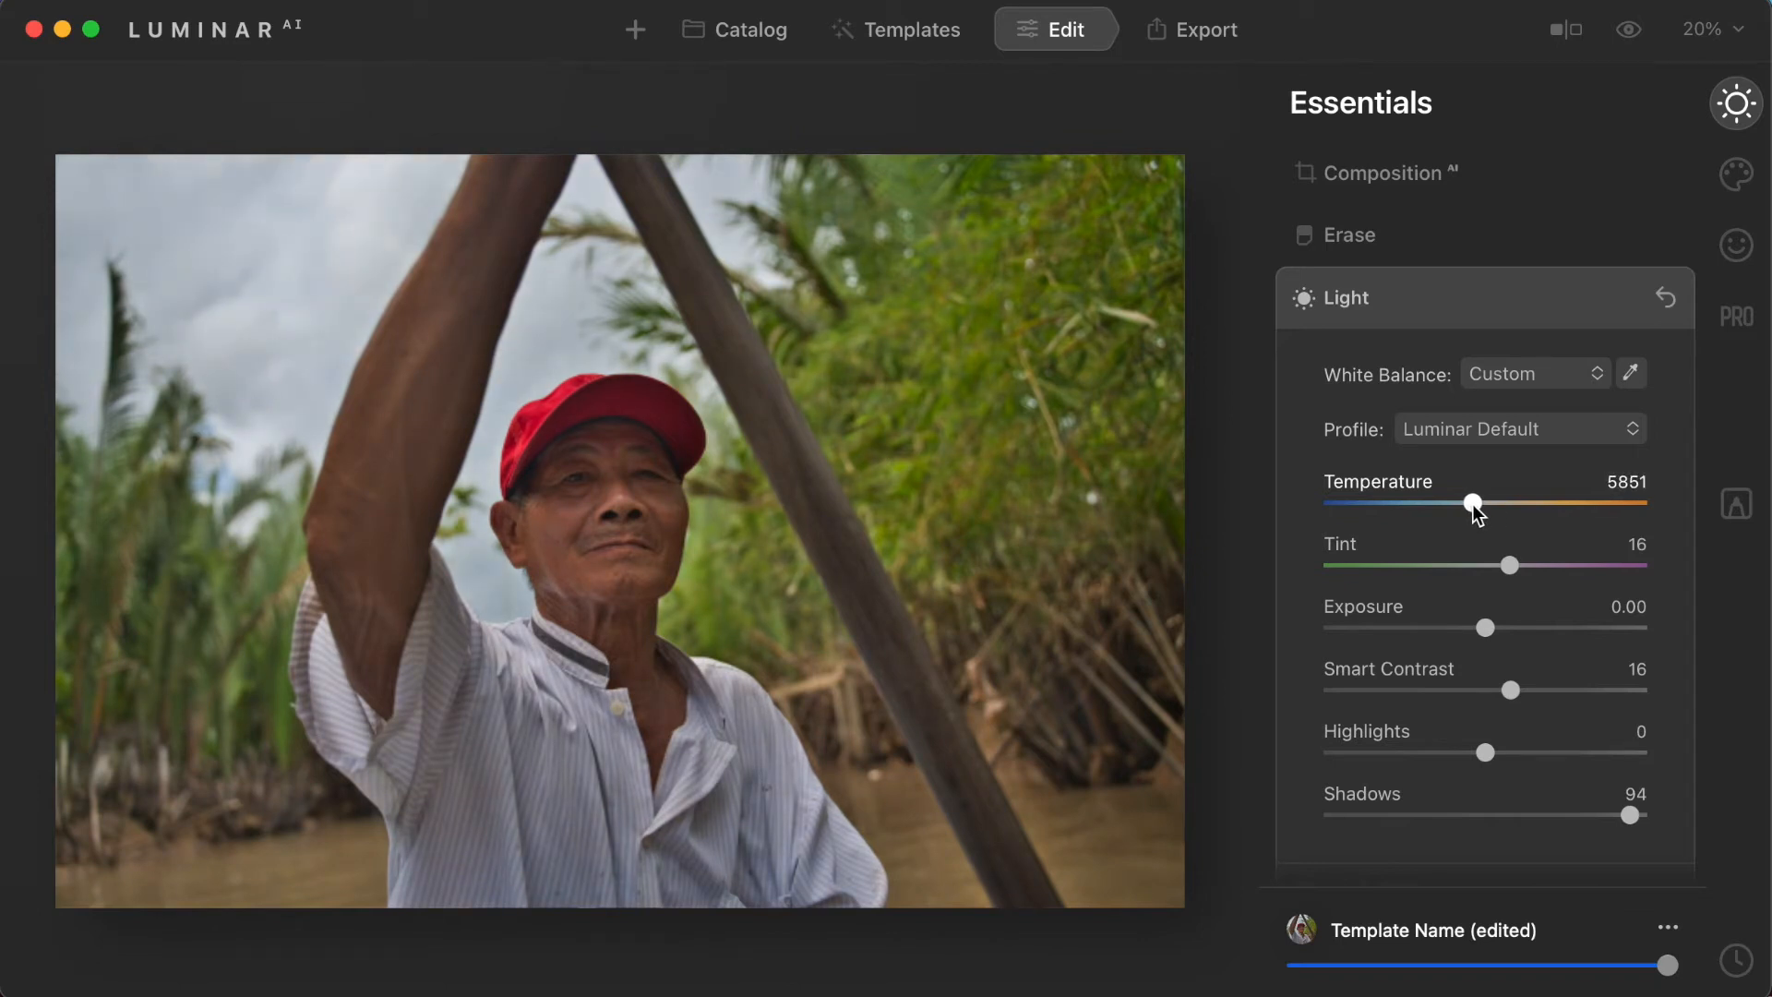
pyautogui.moveTo(1473, 506); pyautogui.dragTo(1471, 506)
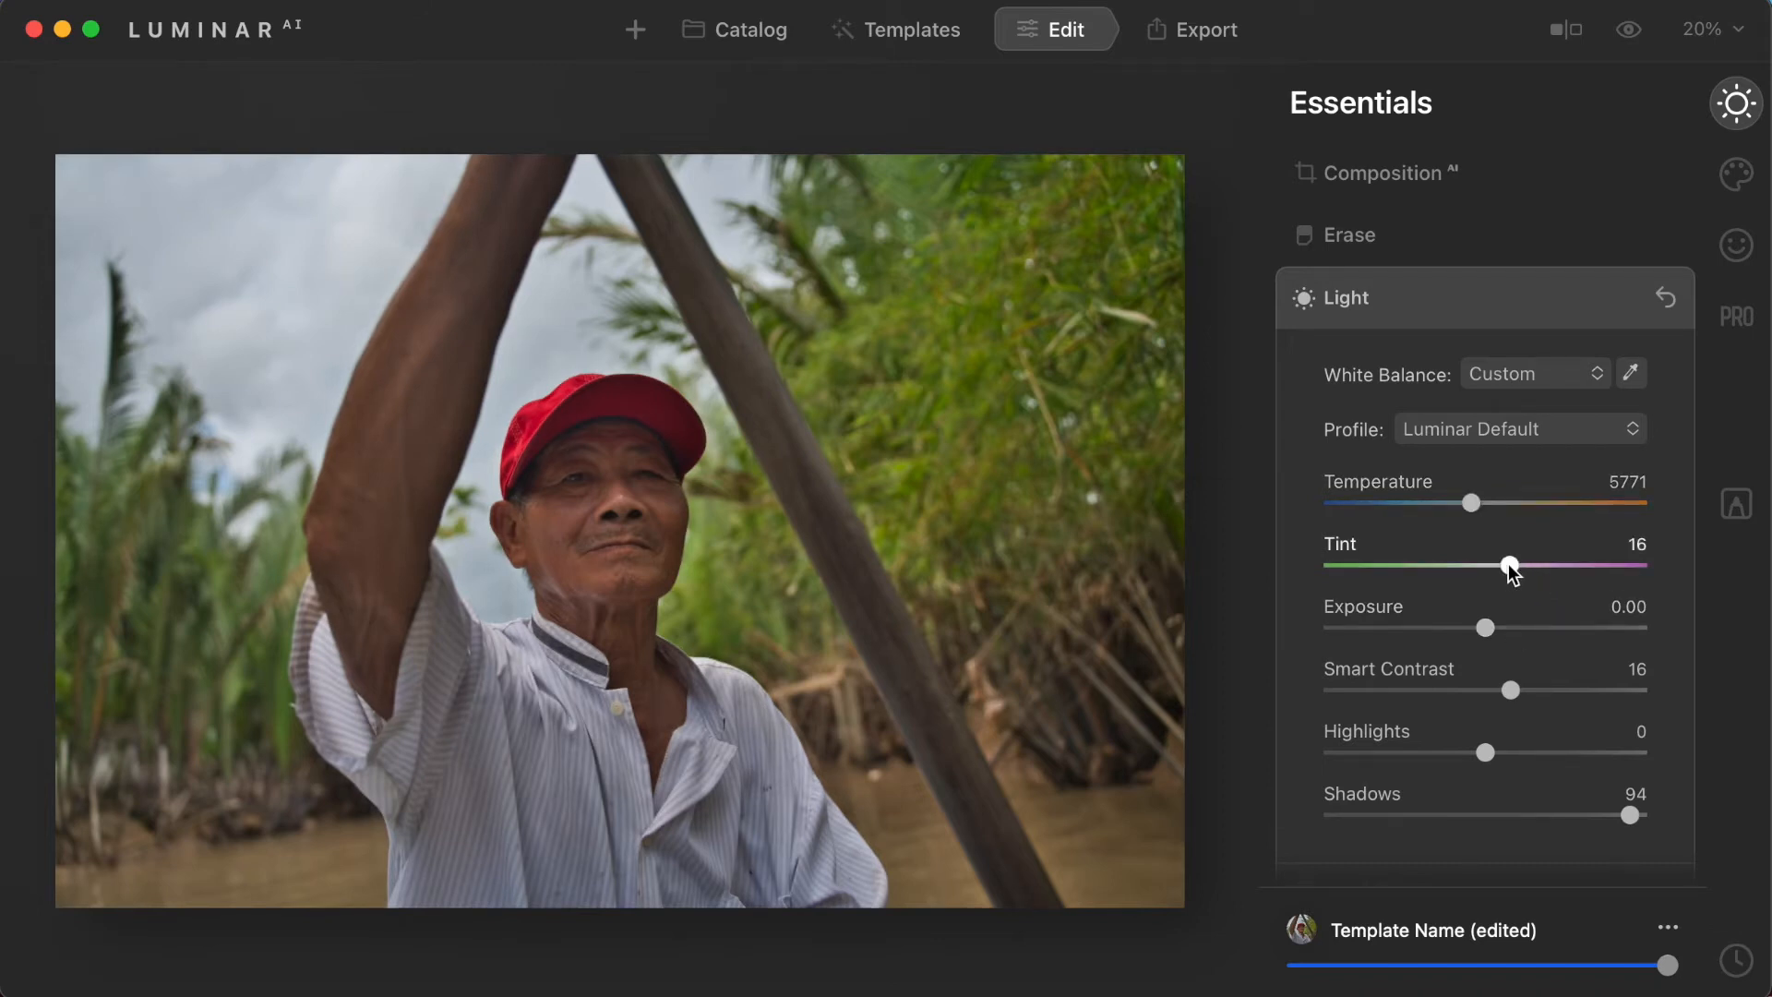
pyautogui.moveTo(1513, 572)
pyautogui.mouseDown()
pyautogui.moveTo(1456, 576)
pyautogui.moveTo(1589, 574)
pyautogui.moveTo(1479, 593)
pyautogui.moveTo(1511, 581)
pyautogui.mouseUp()
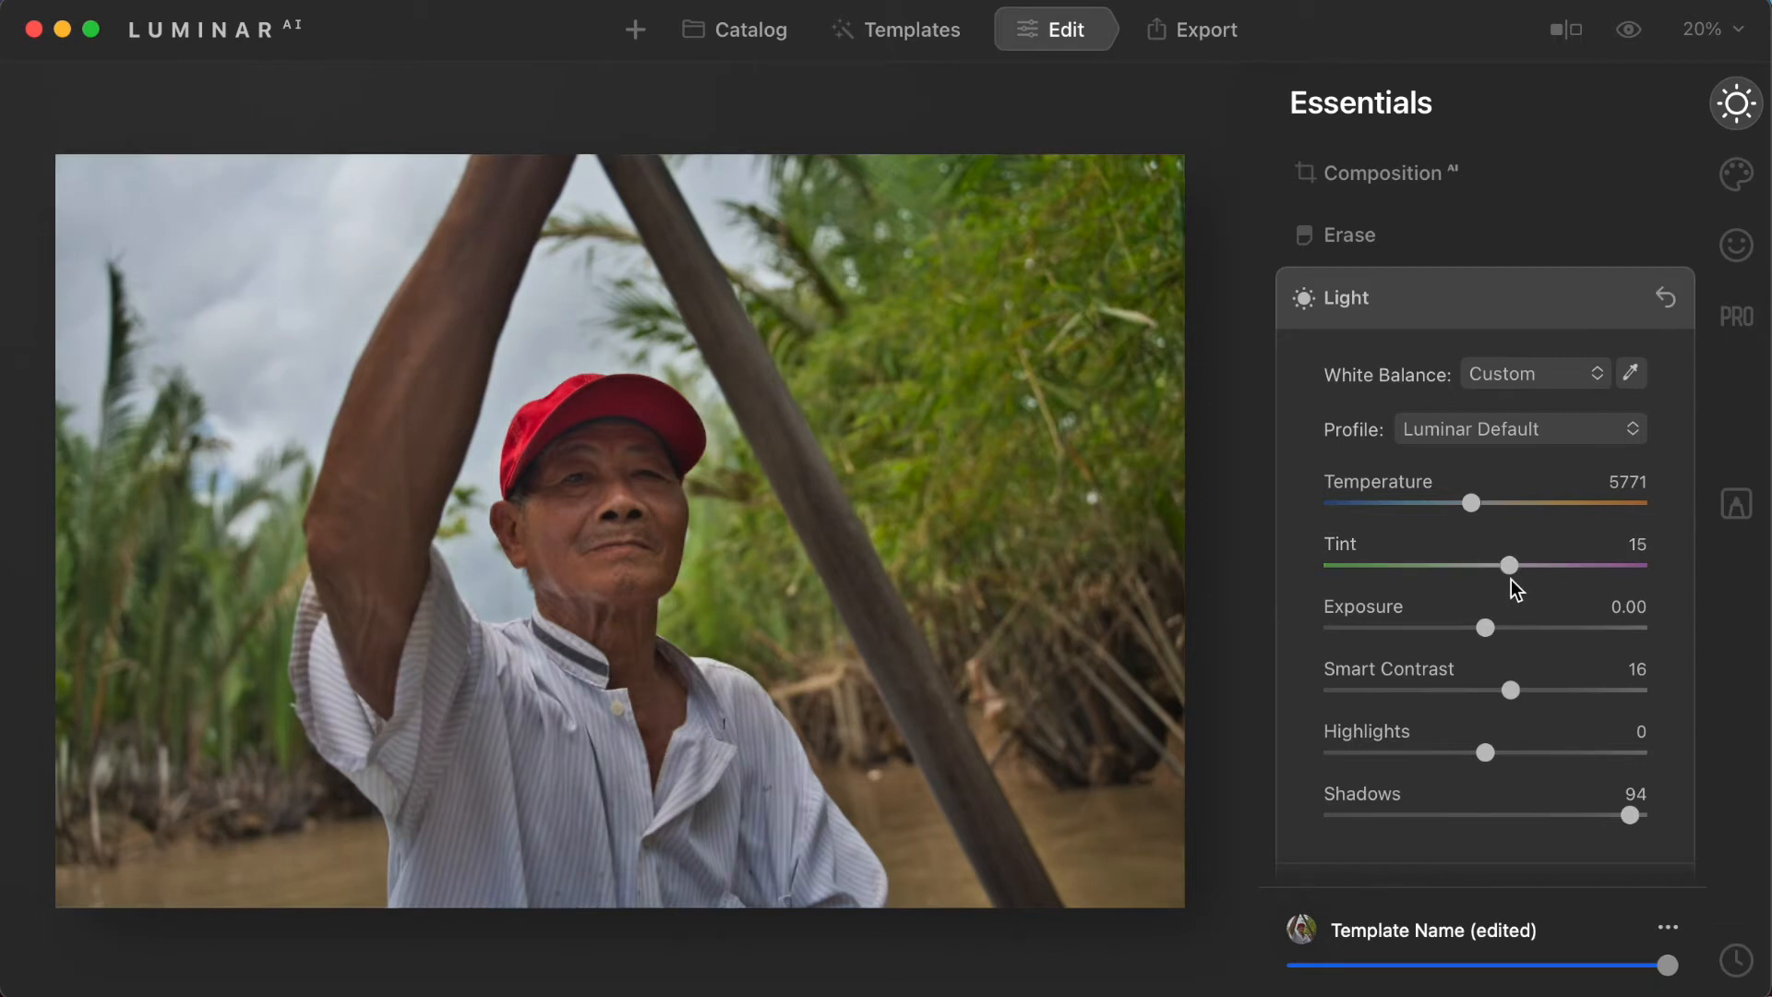
pyautogui.click(1470, 315)
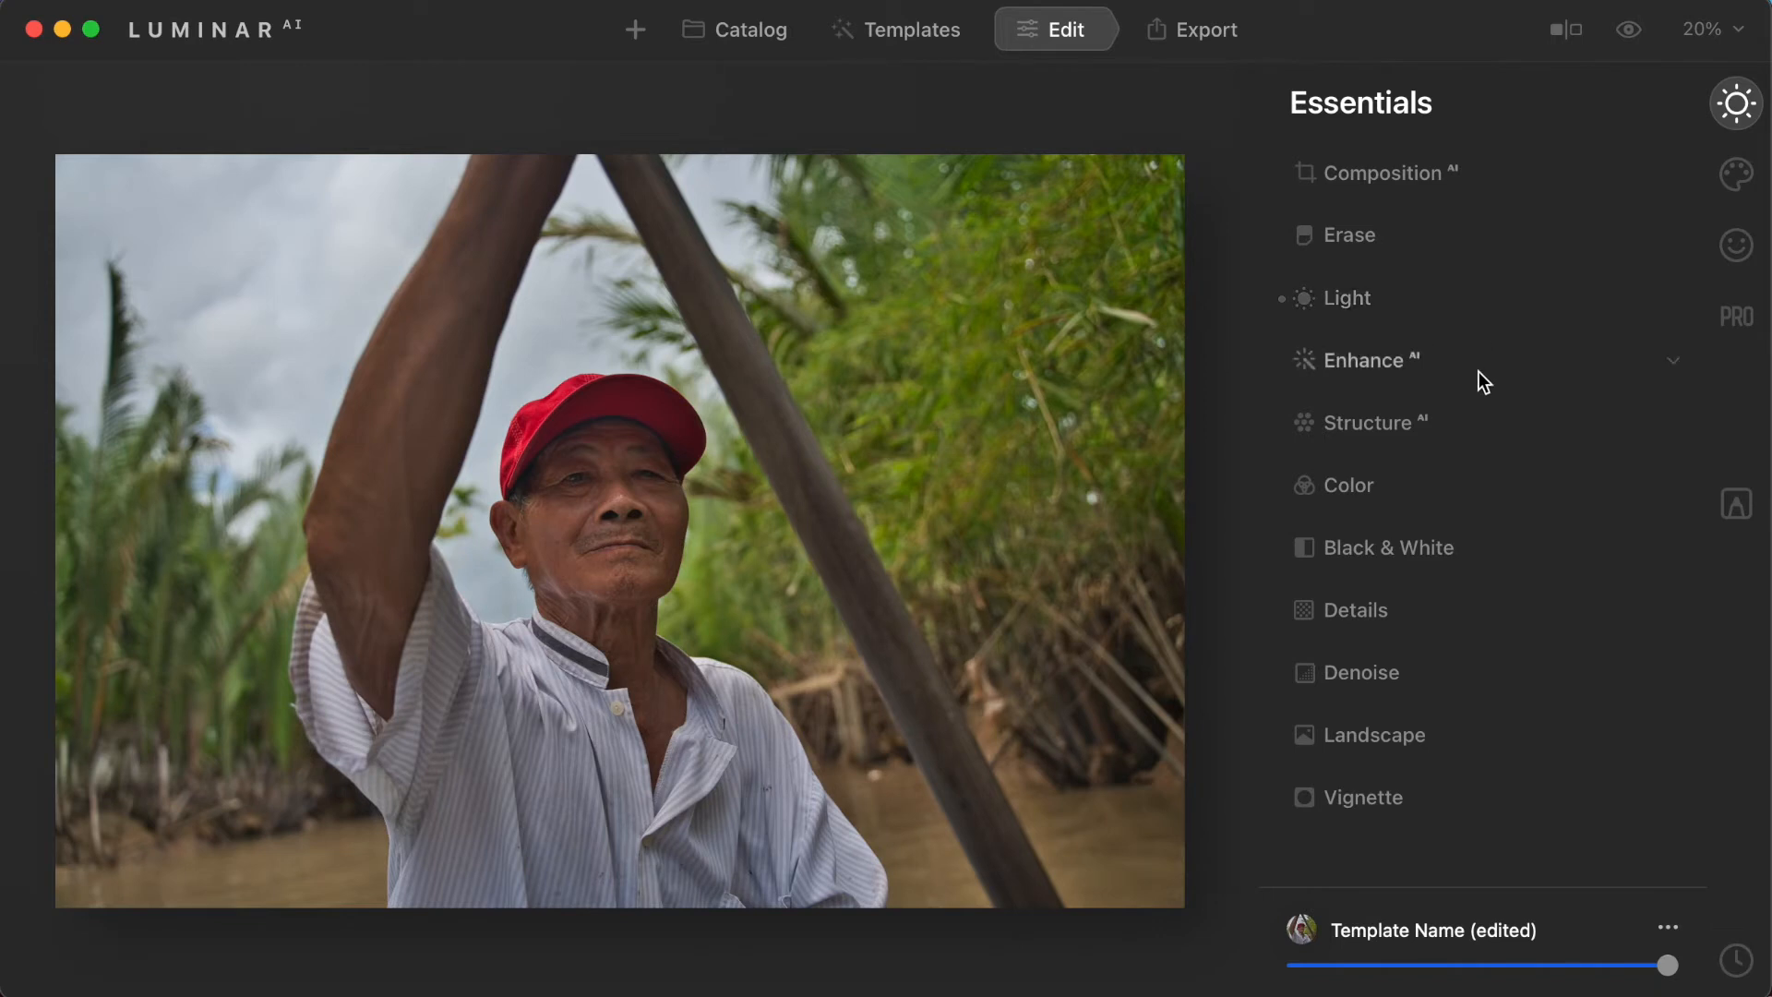
# Step: Set the Enhance AI Accent to 21, trying the Sky Enhancer and leaving it at 0
pyautogui.click(1348, 362)
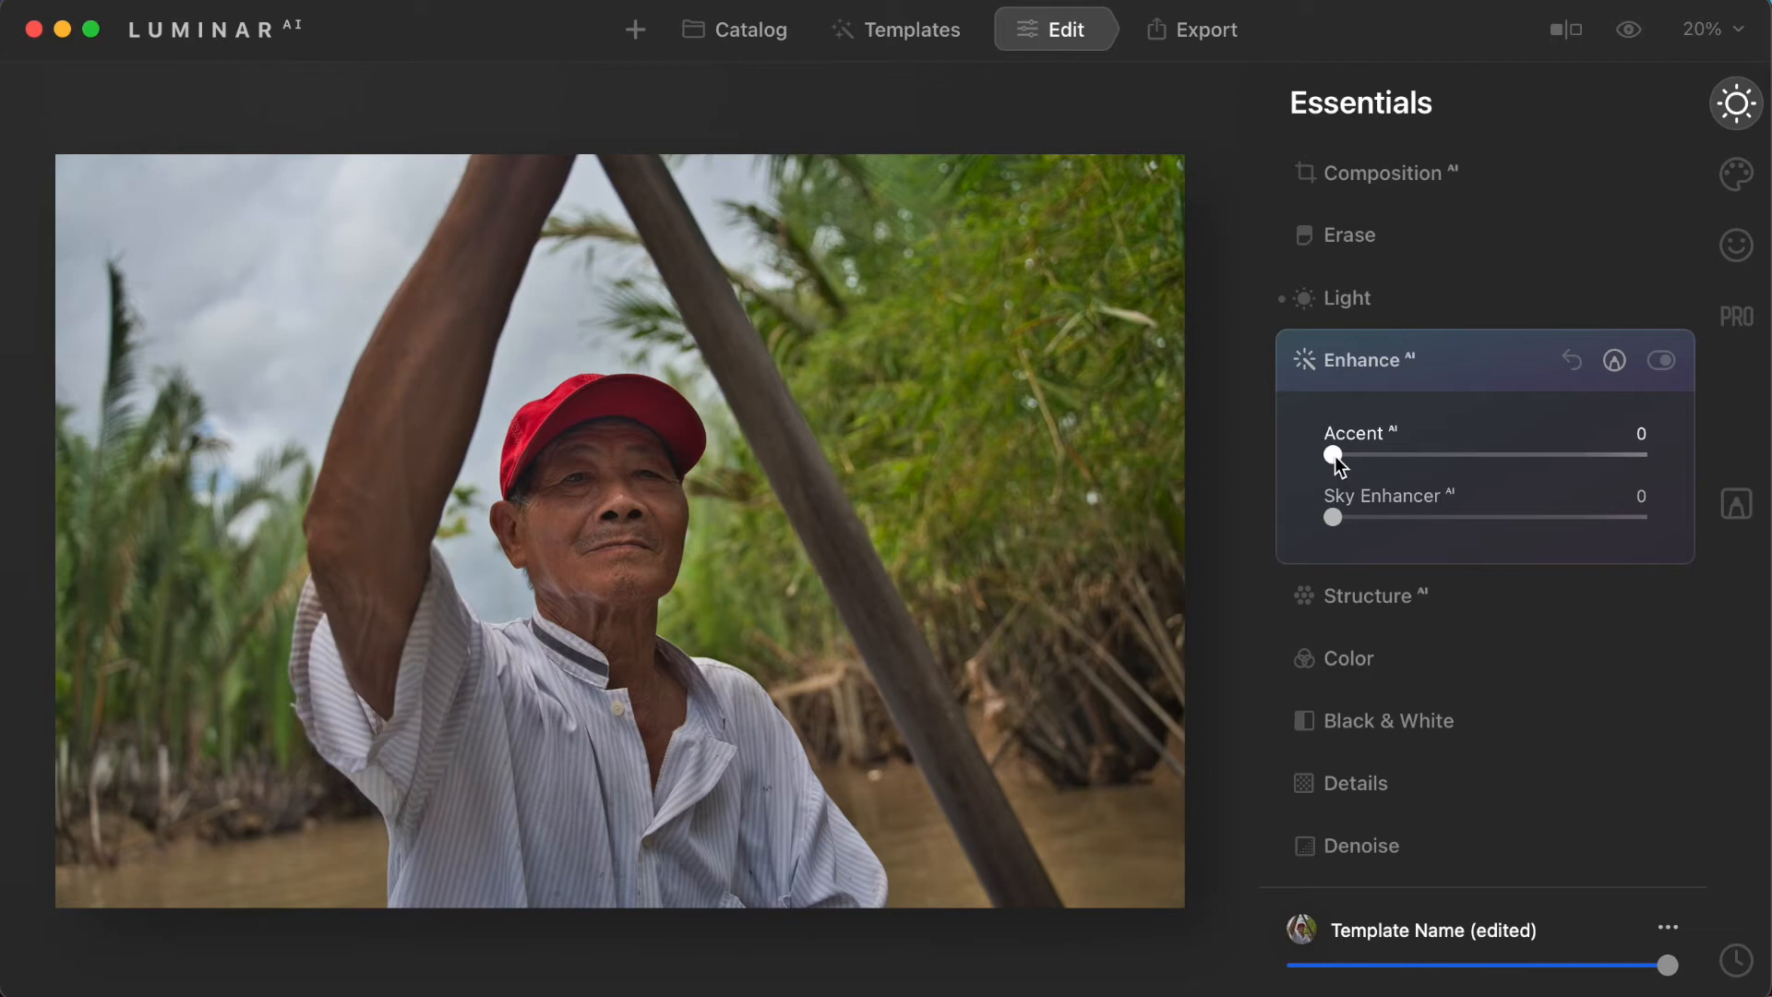
pyautogui.moveTo(1342, 454); pyautogui.dragTo(1403, 459)
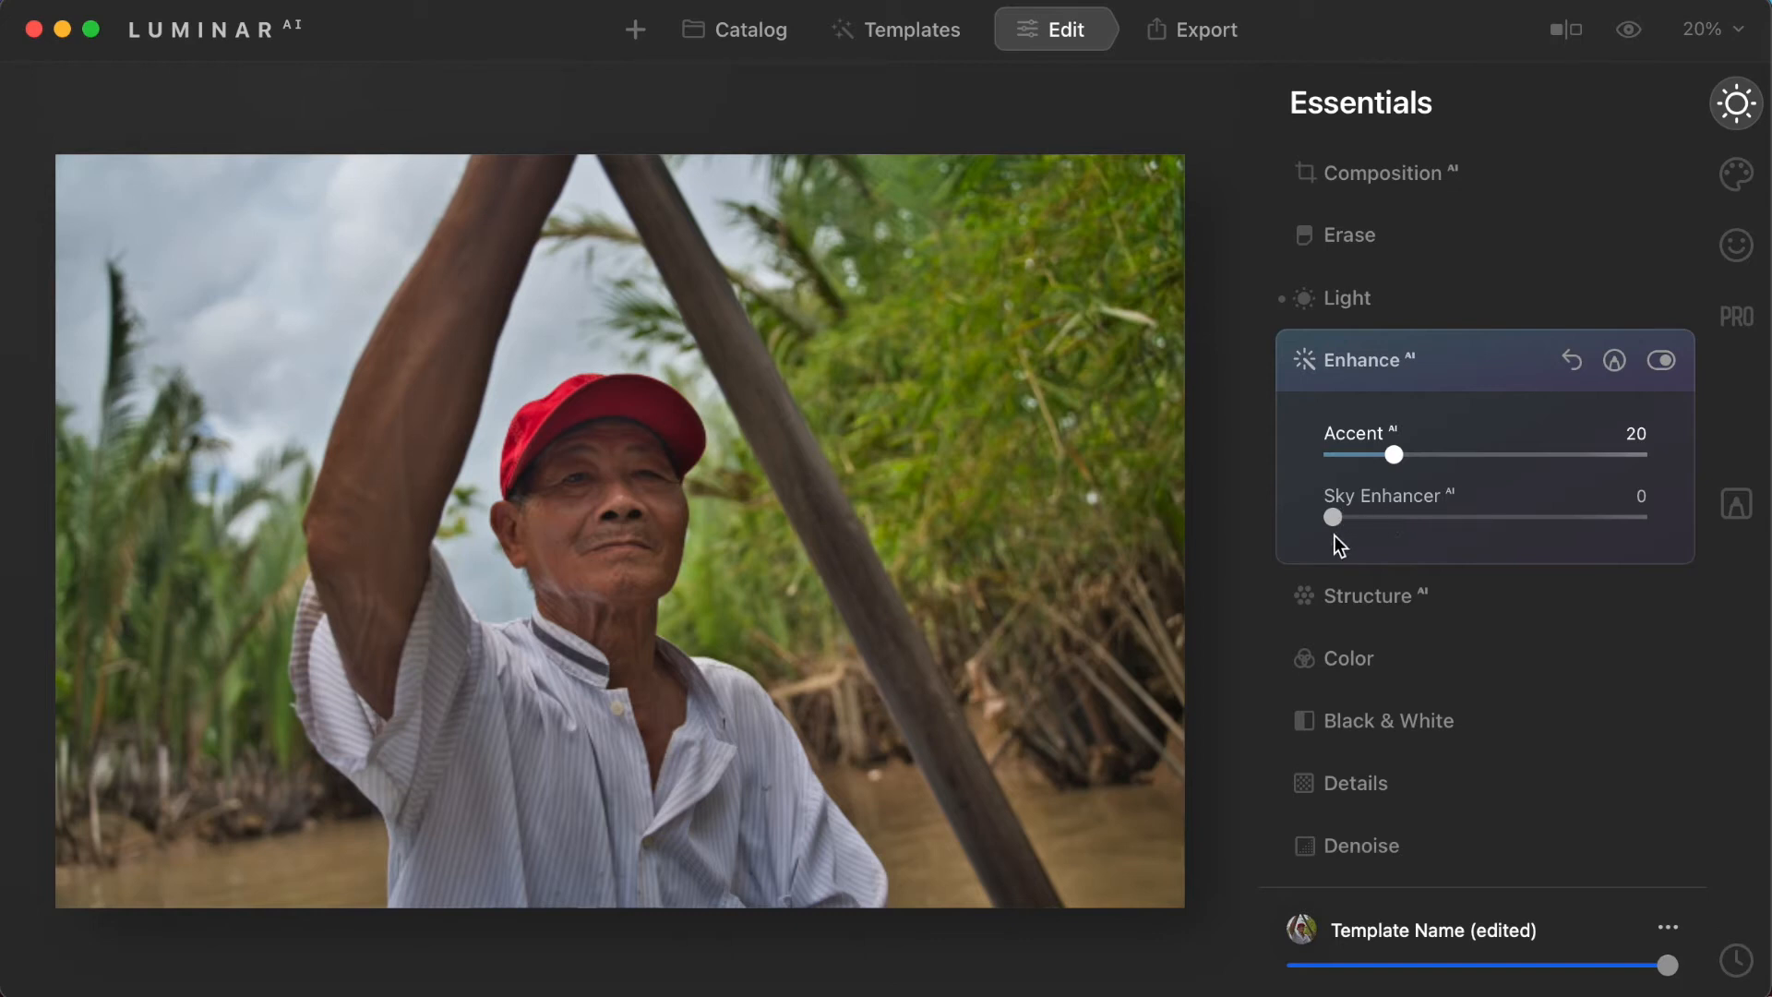
pyautogui.moveTo(1332, 517)
pyautogui.mouseDown()
pyautogui.moveTo(1580, 513)
pyautogui.moveTo(1408, 496)
pyautogui.moveTo(1345, 518)
pyautogui.moveTo(1526, 514)
pyautogui.moveTo(1428, 522)
pyautogui.moveTo(1543, 535)
pyautogui.moveTo(1292, 530)
pyautogui.moveTo(1353, 520)
pyautogui.moveTo(1326, 528)
pyautogui.mouseUp()
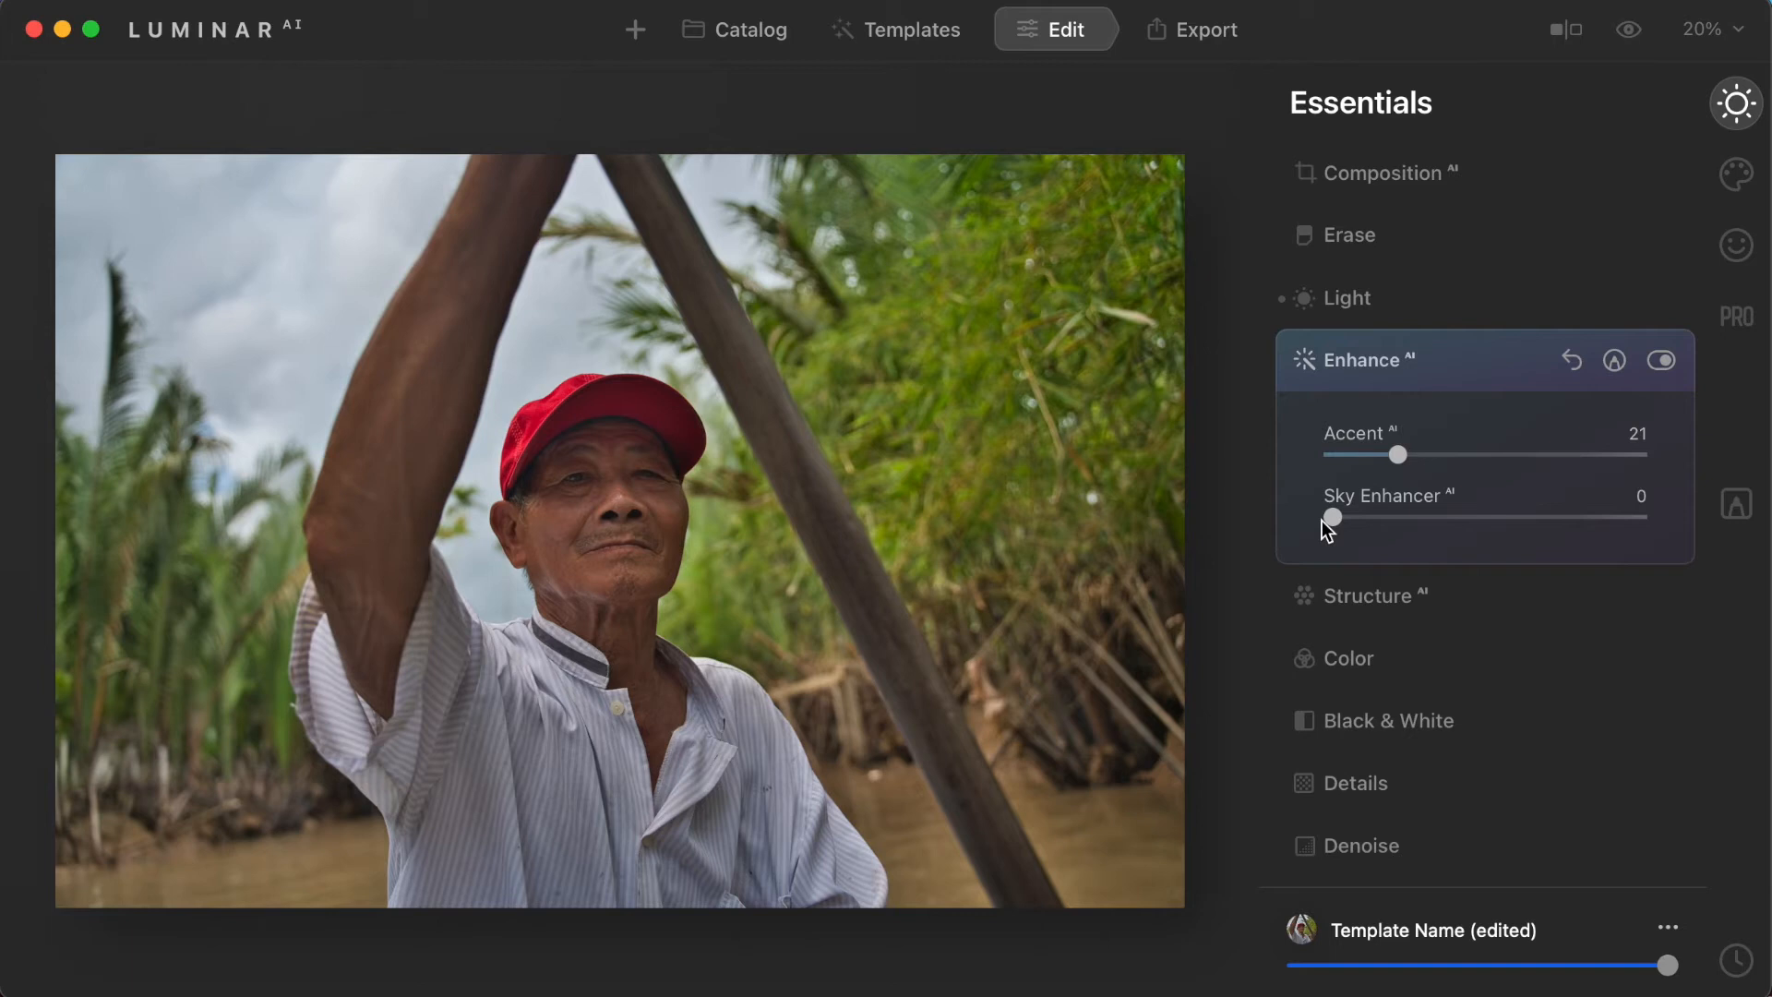
# Step: Test the Structure AI Amount at 57 on the man's face up close, and settle on an Amount of 11
pyautogui.click(1357, 598)
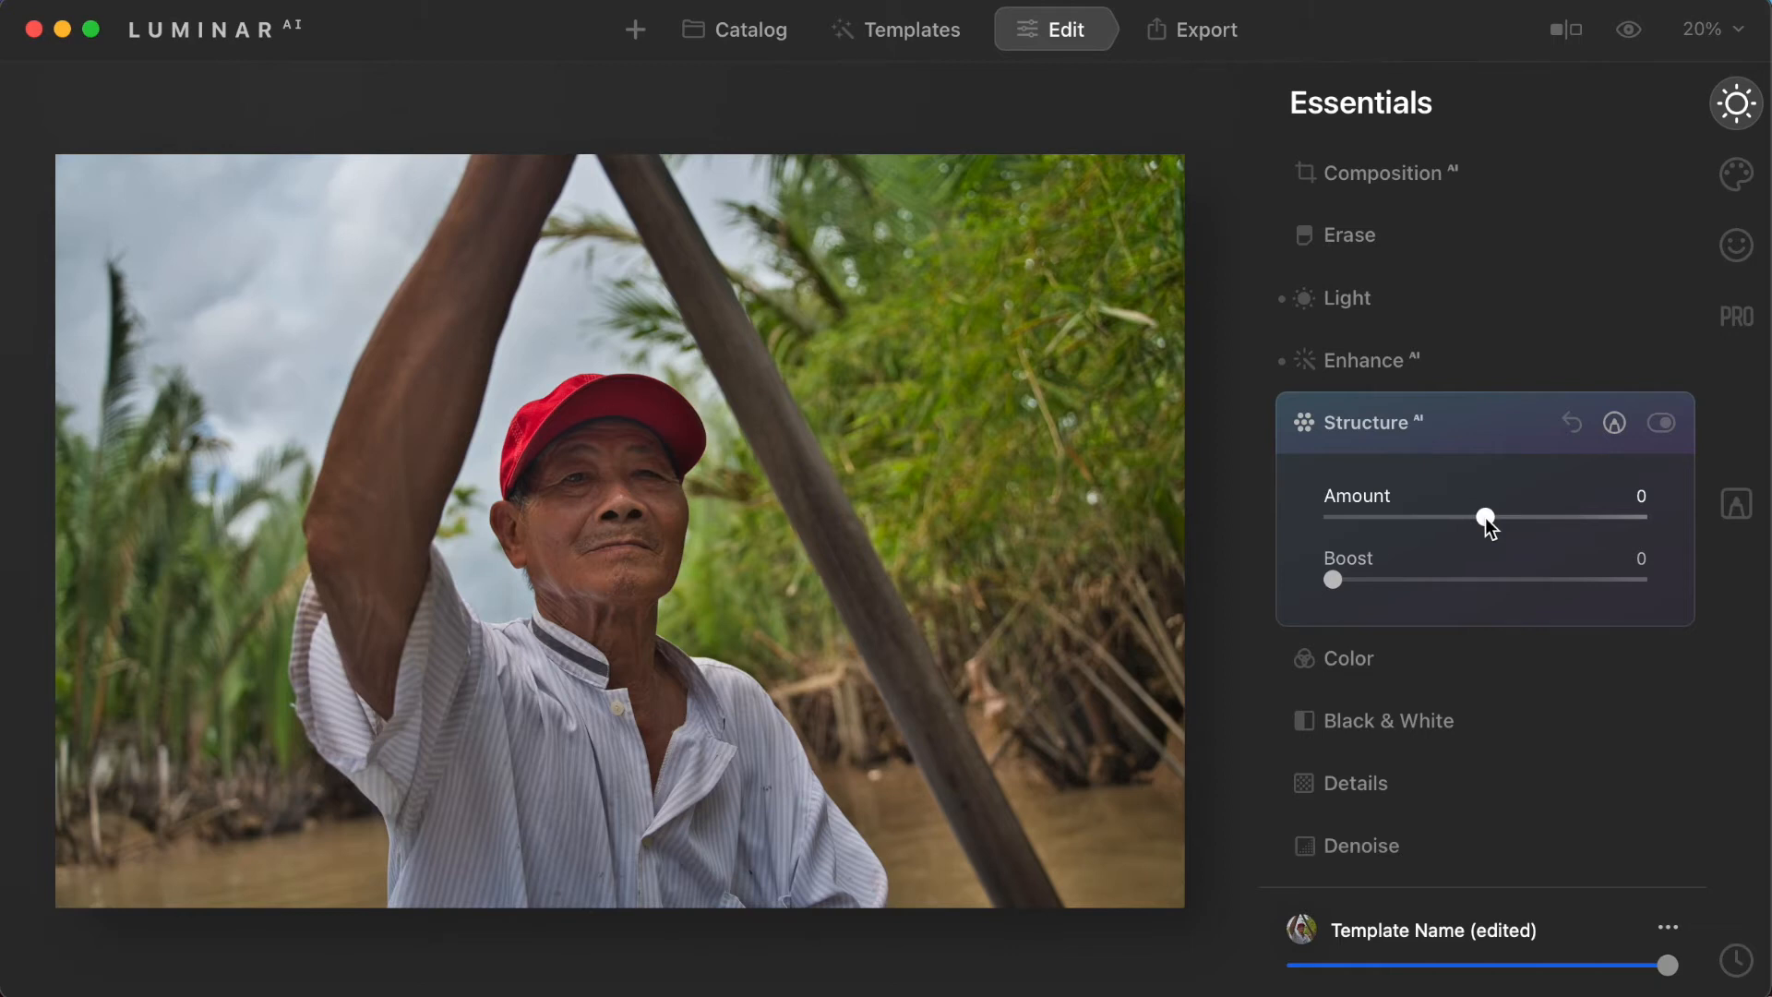
pyautogui.moveTo(1492, 517)
pyautogui.mouseDown()
pyautogui.moveTo(1630, 520)
pyautogui.moveTo(1510, 526)
pyautogui.mouseUp()
pyautogui.doubleClick(601, 514)
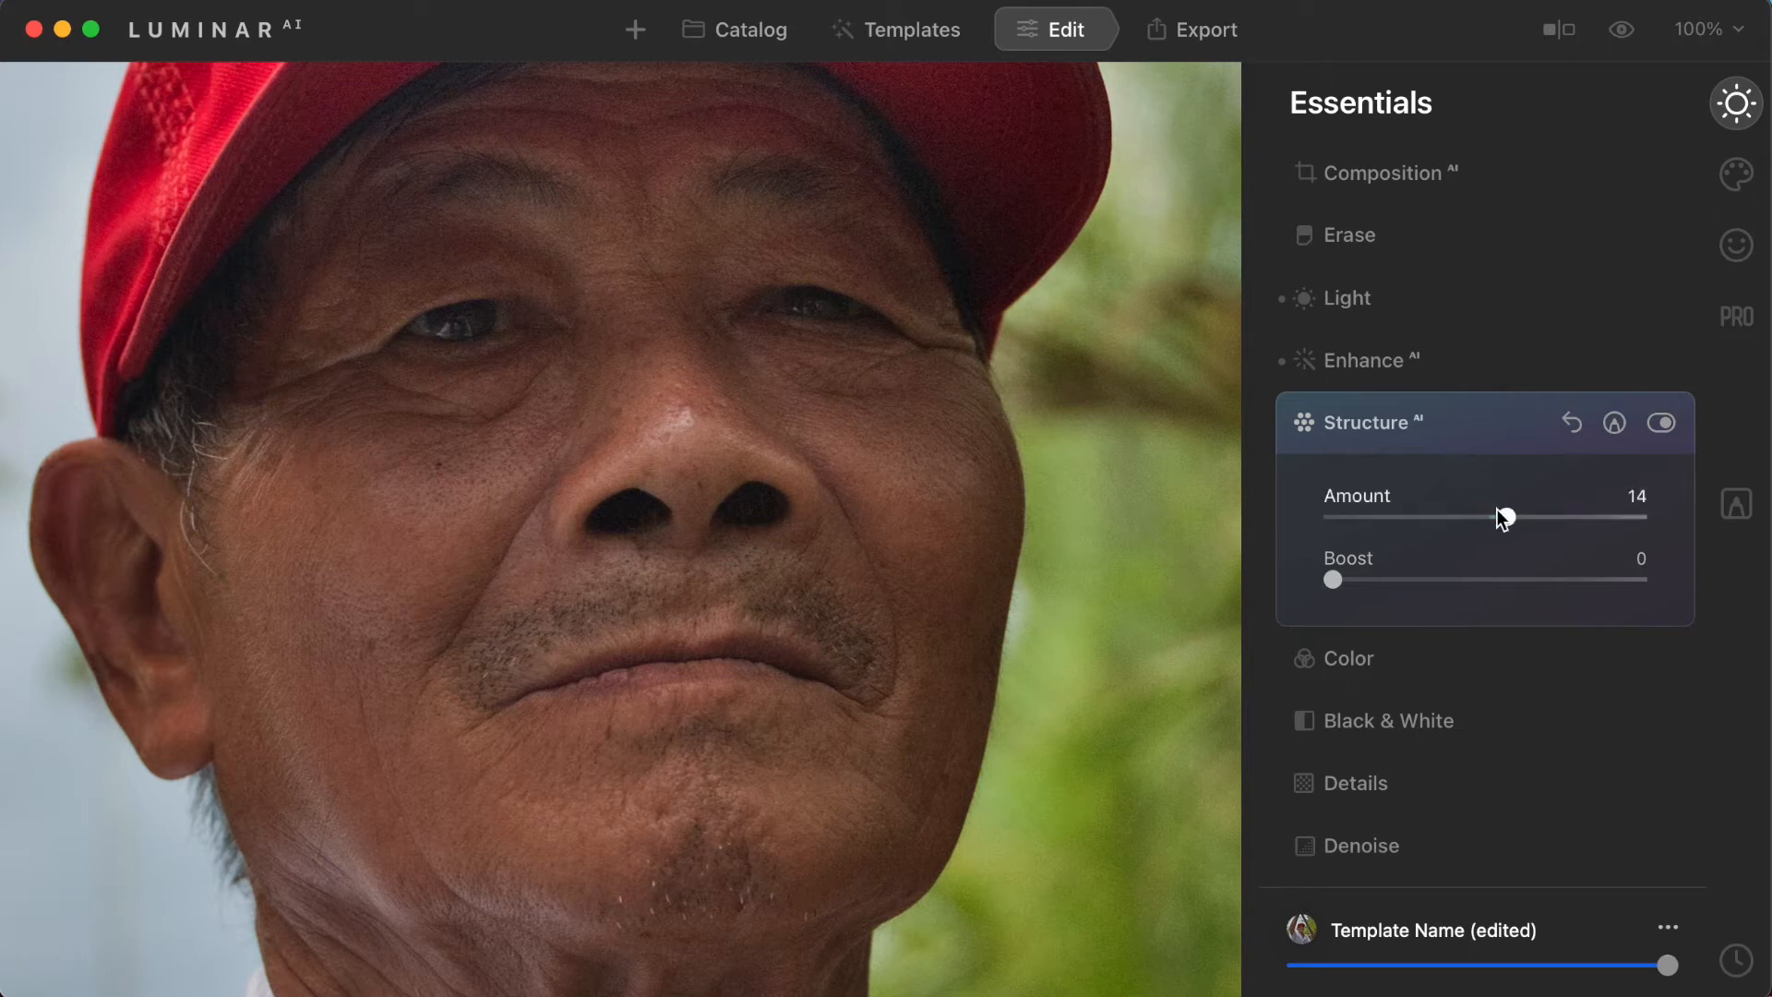
pyautogui.moveTo(1508, 517); pyautogui.dragTo(1579, 518)
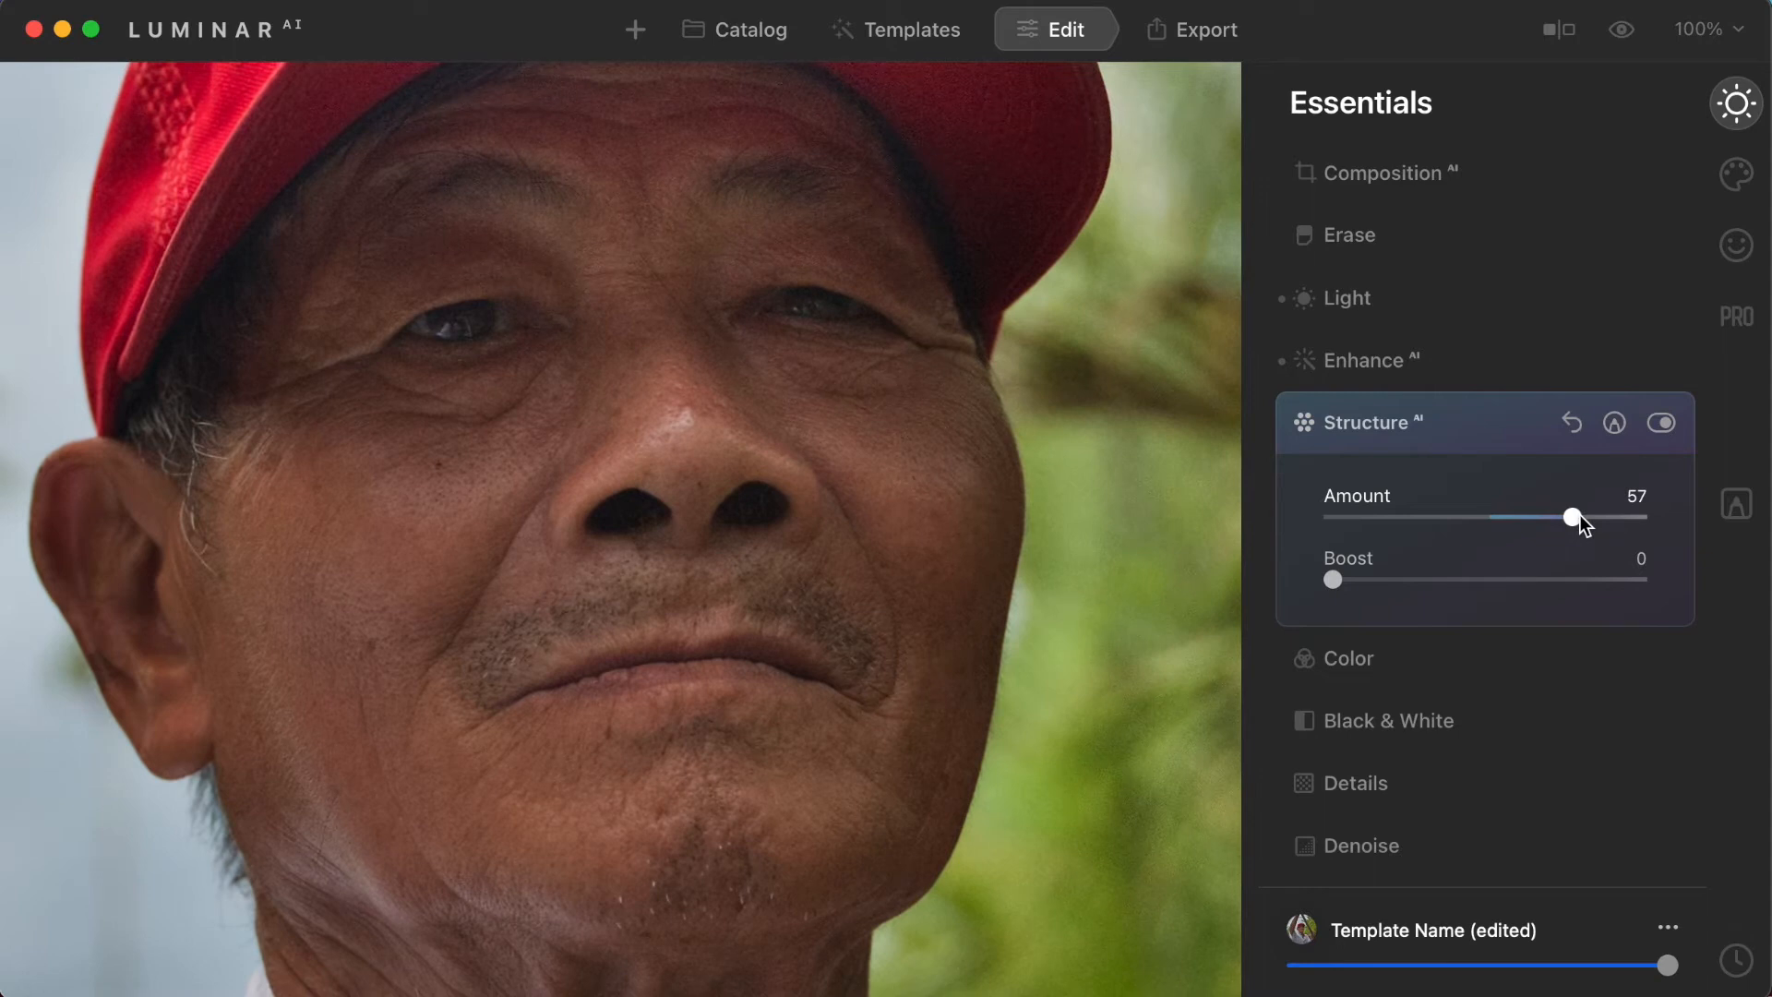
pyautogui.click(839, 542)
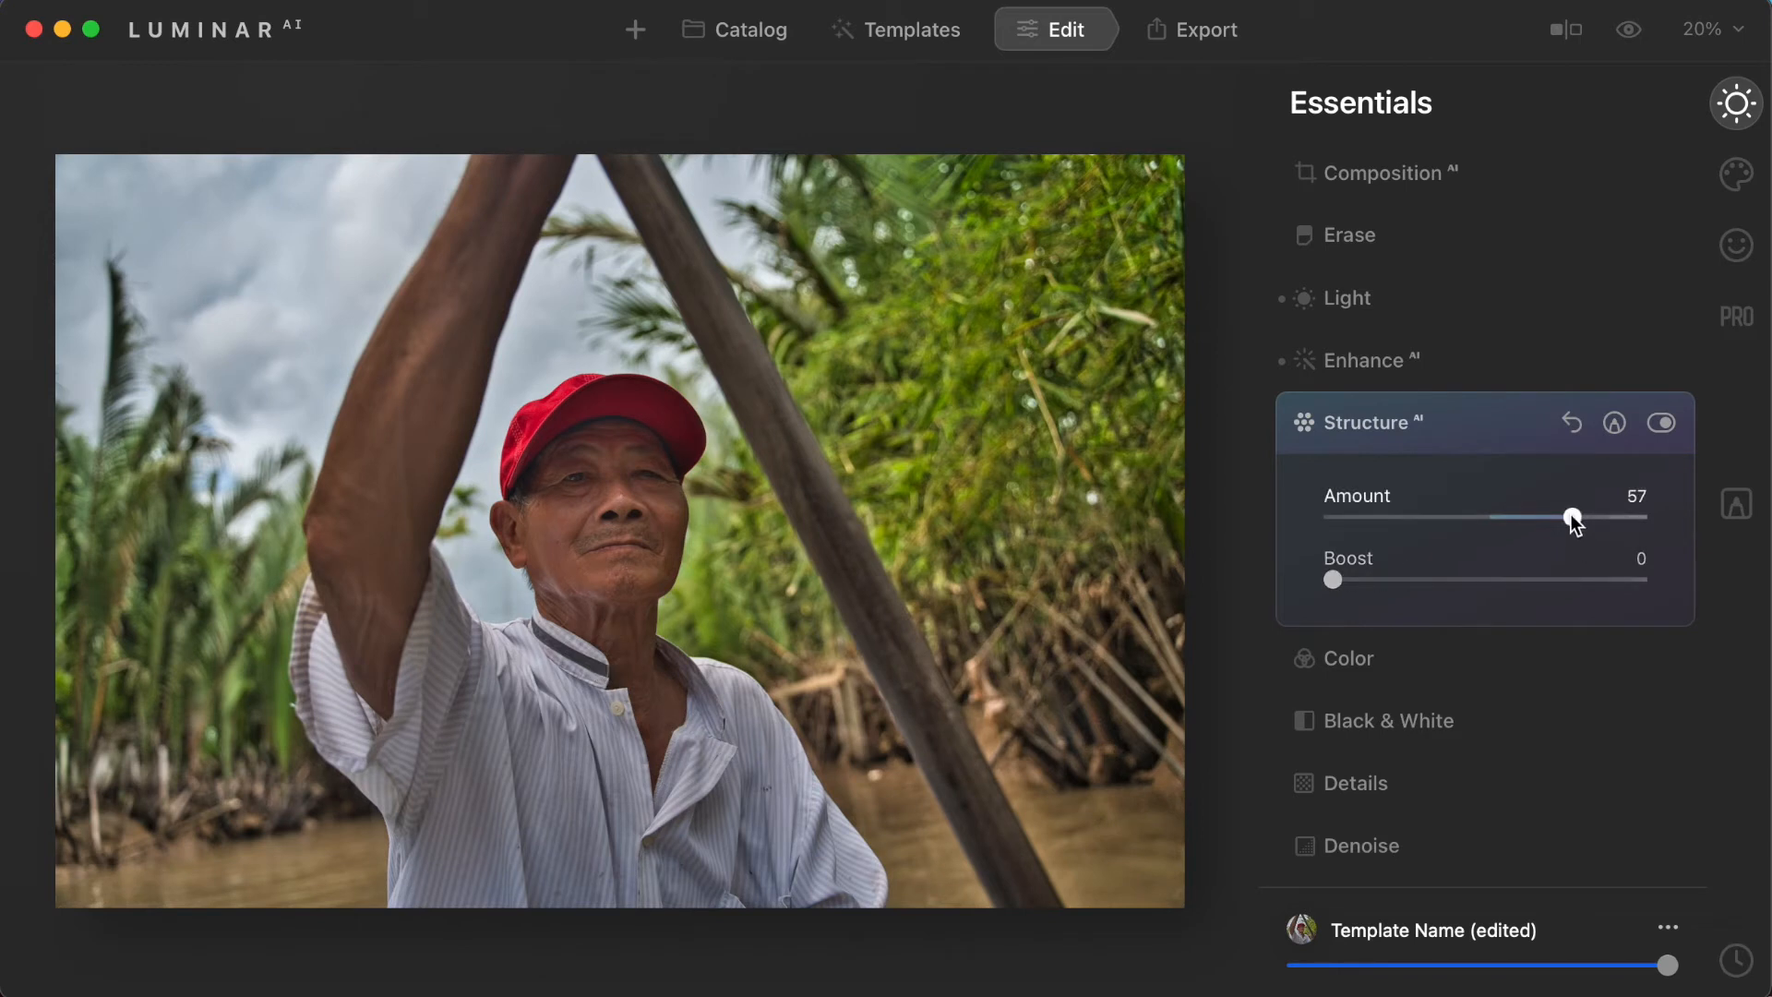
pyautogui.moveTo(1571, 513); pyautogui.dragTo(1493, 528)
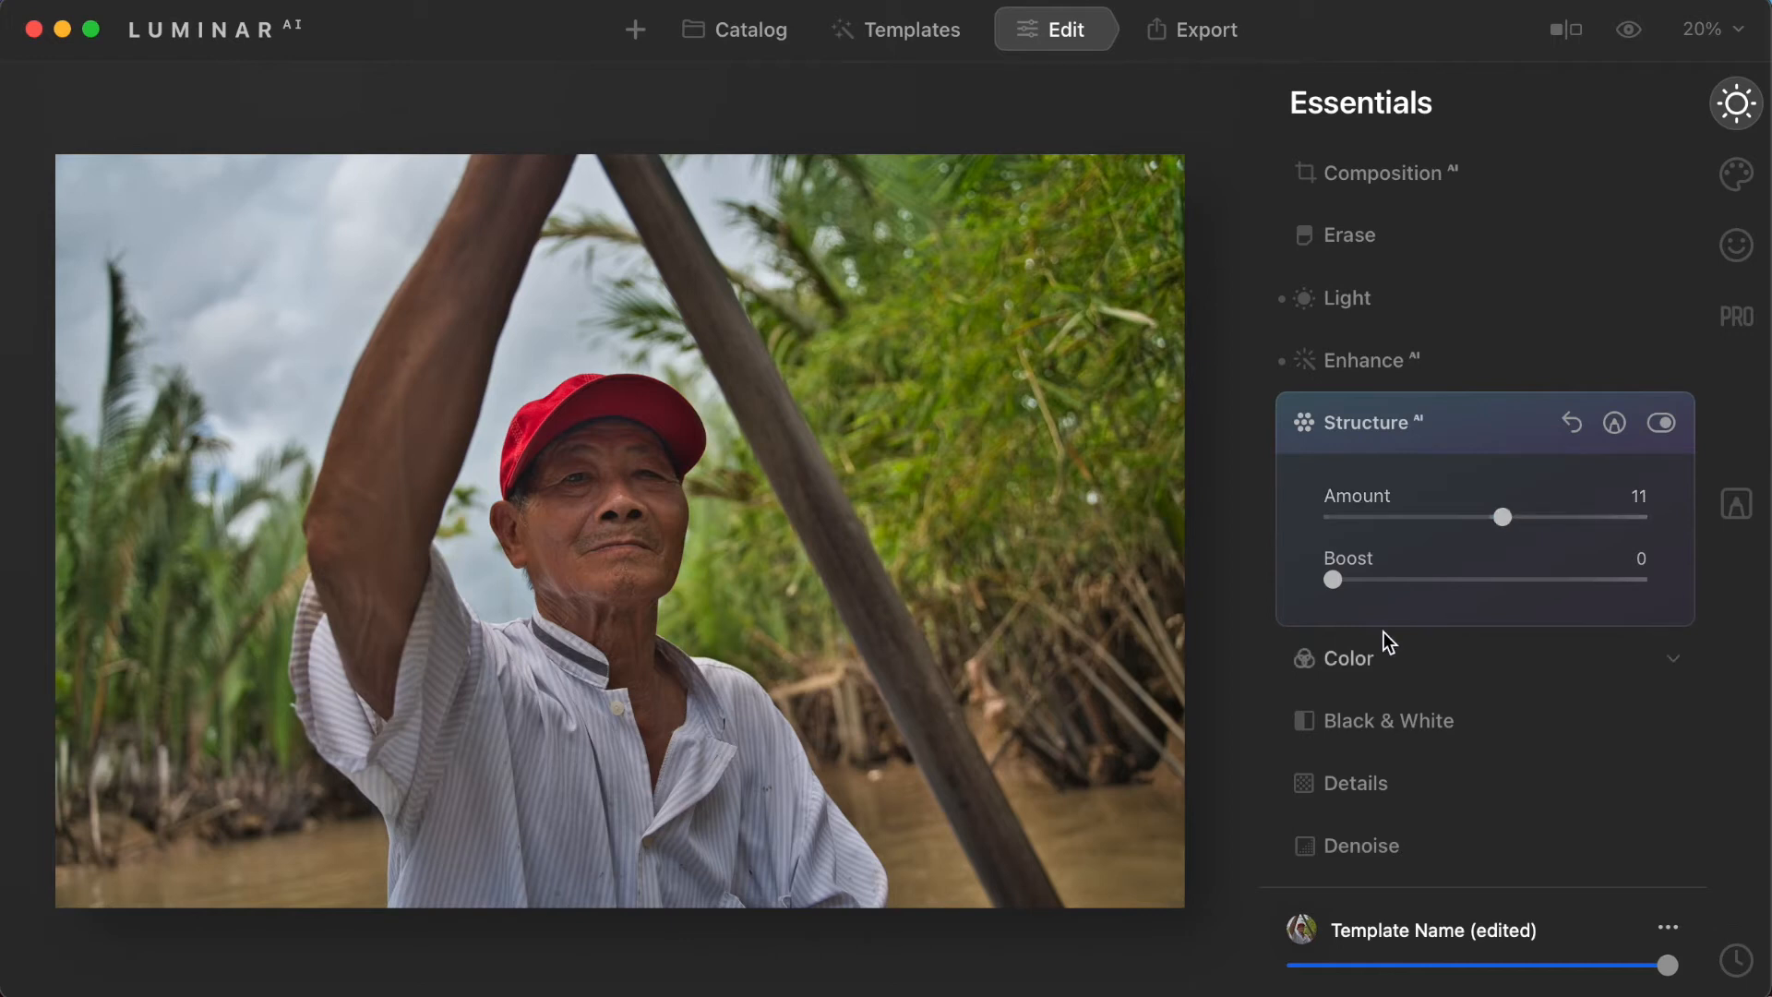
pyautogui.click(1446, 442)
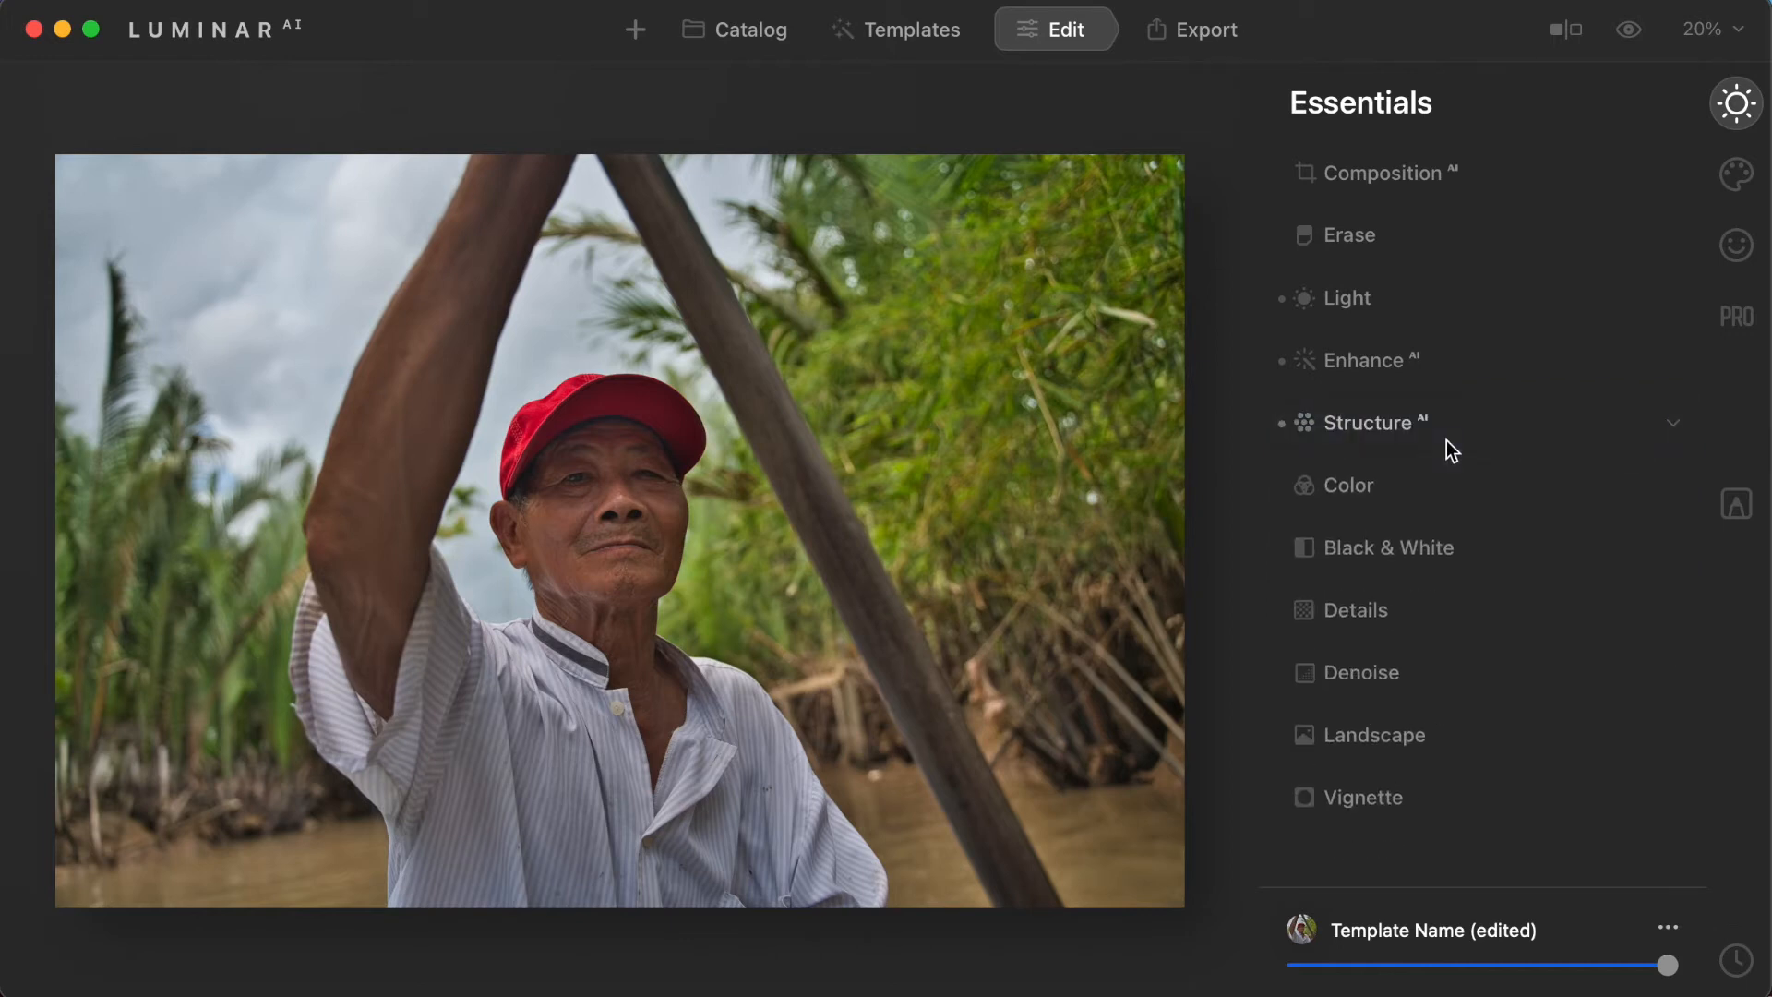
# Step: Set Remove Color Cast to 16 in the Color adjustments and compare the photo with and without them
pyautogui.click(1353, 489)
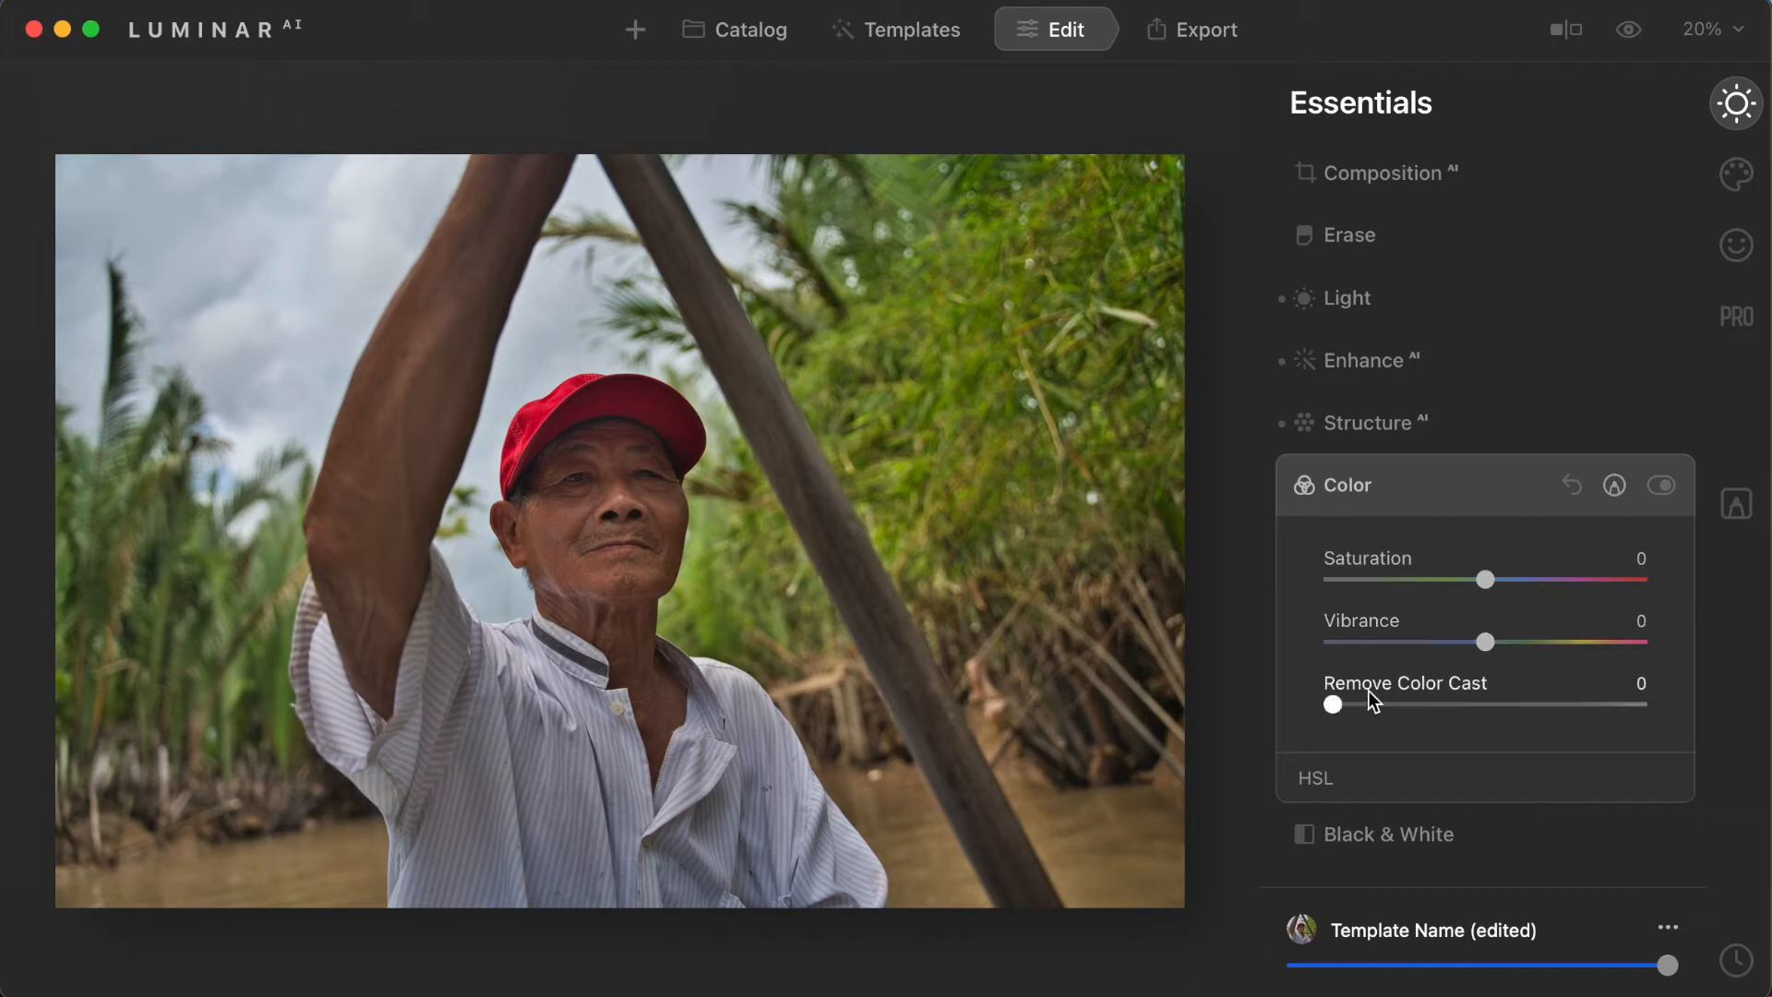
pyautogui.moveTo(1333, 705); pyautogui.dragTo(1388, 708)
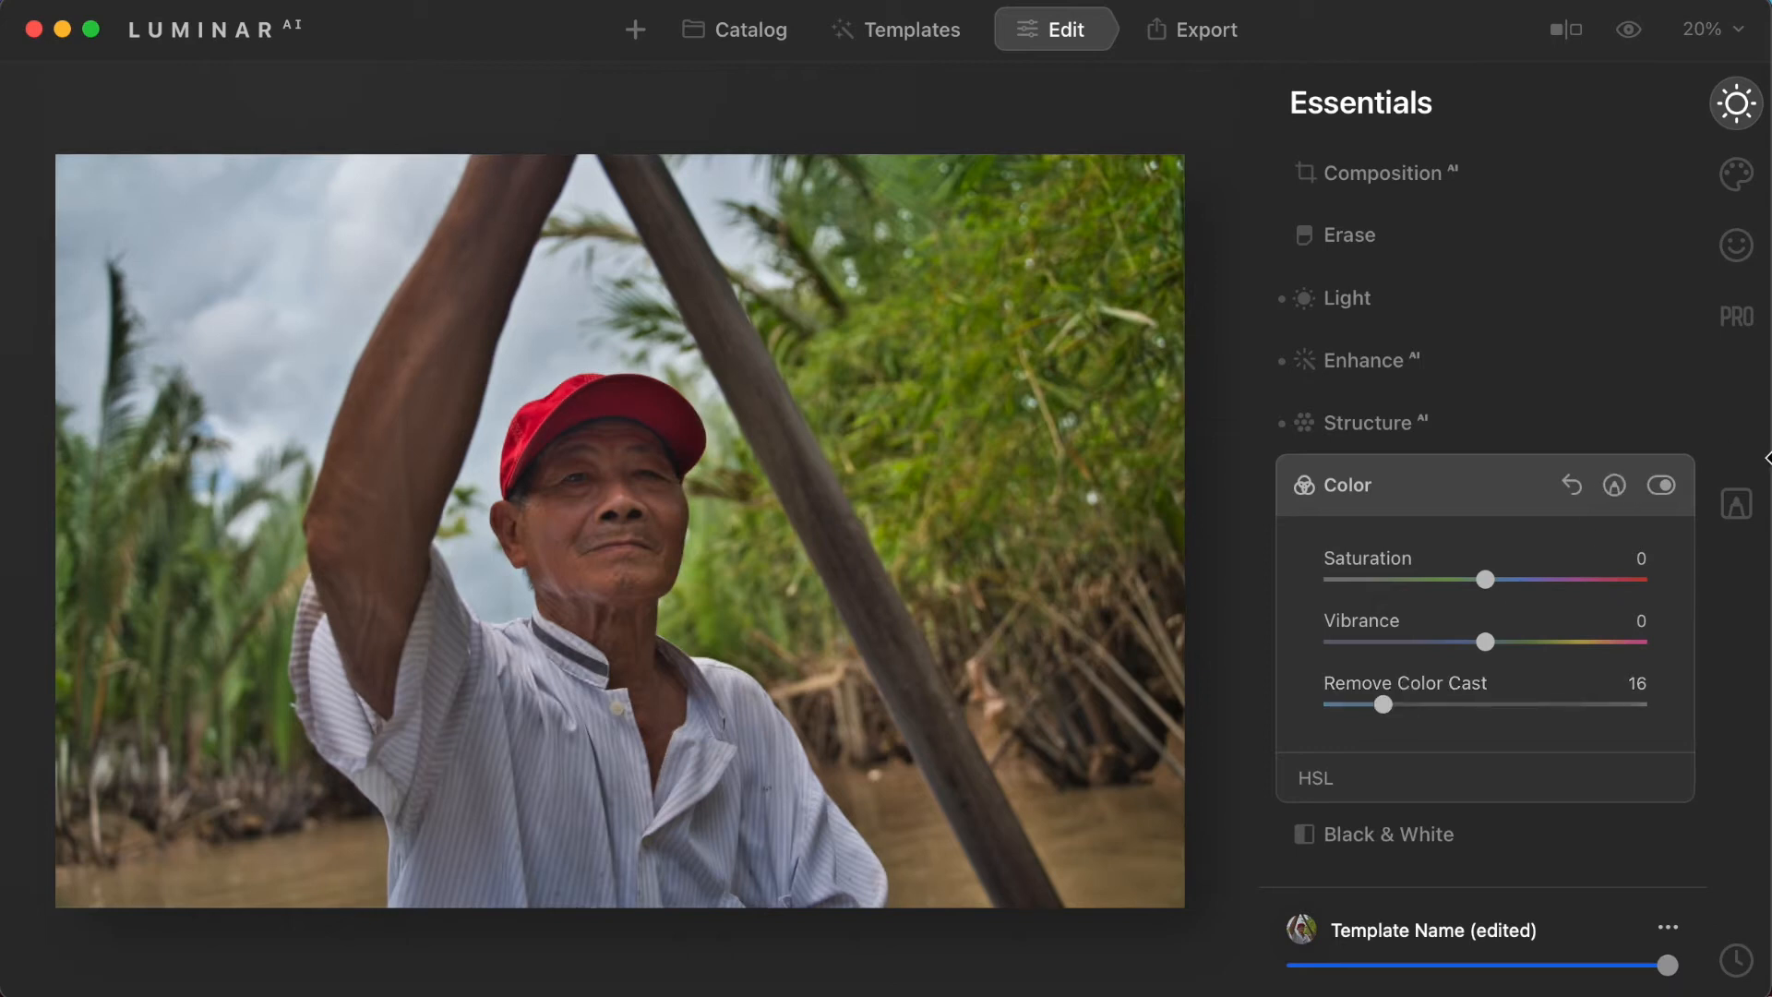
pyautogui.click(1652, 492)
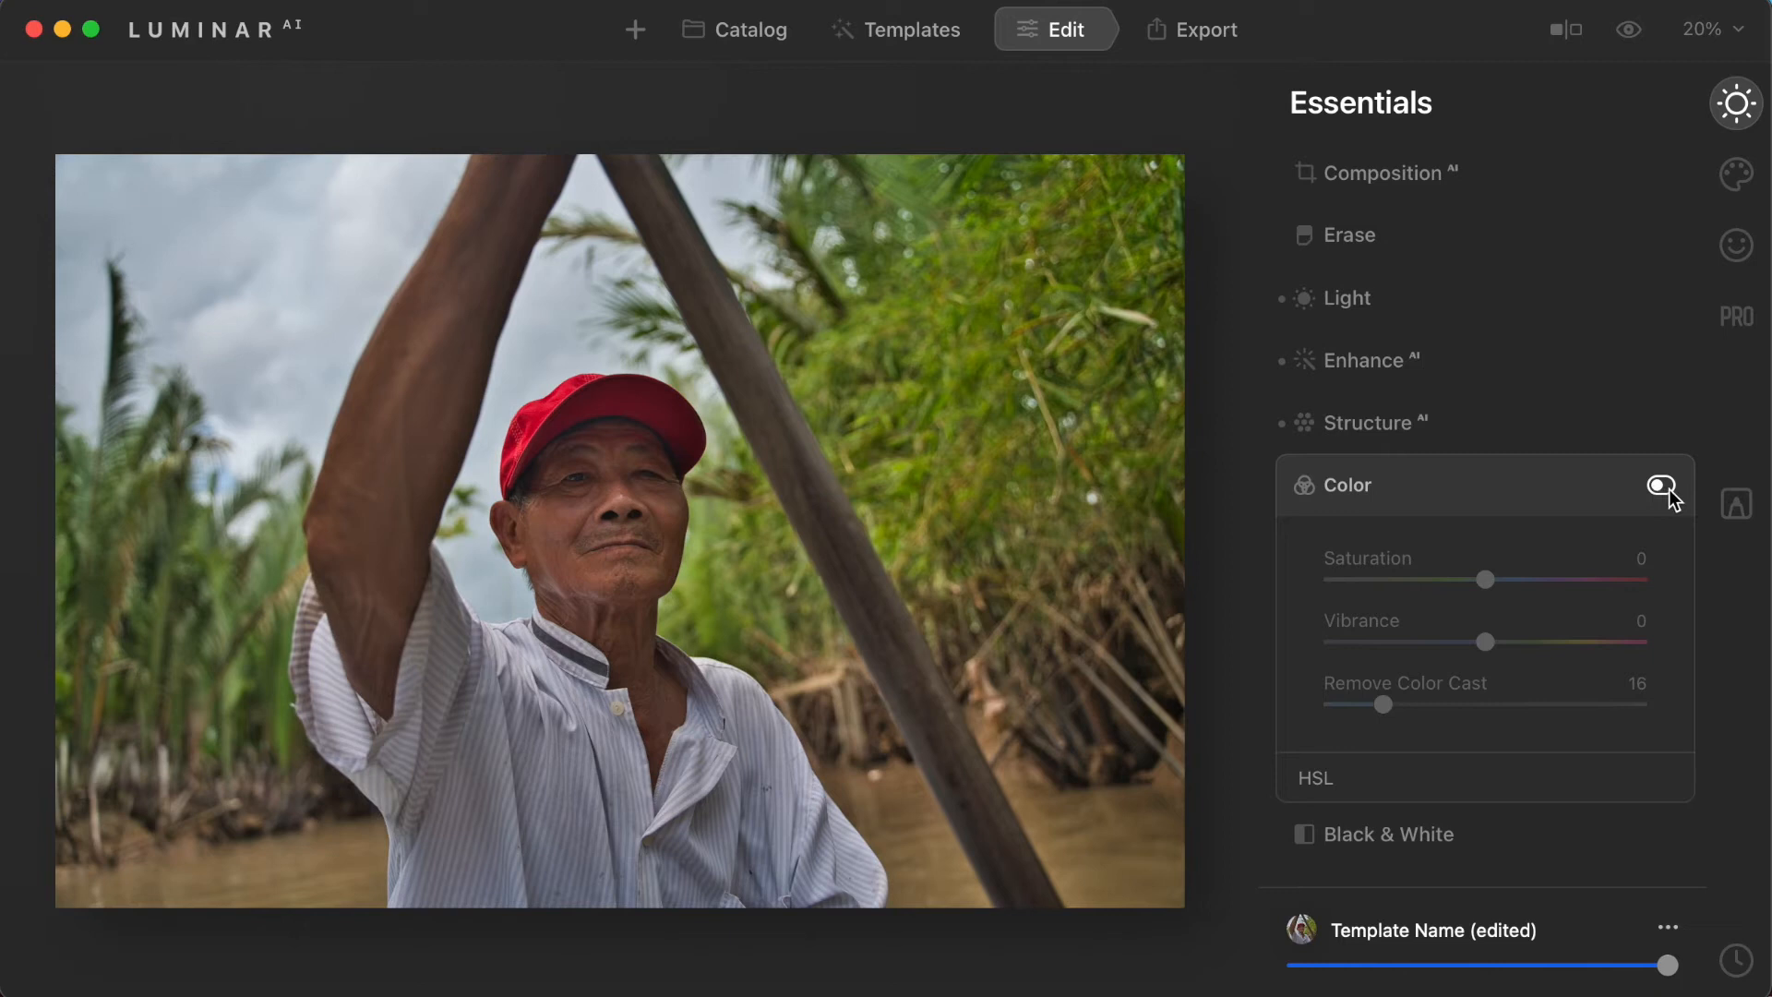
pyautogui.click(1669, 489)
pyautogui.click(1662, 490)
pyautogui.click(1667, 490)
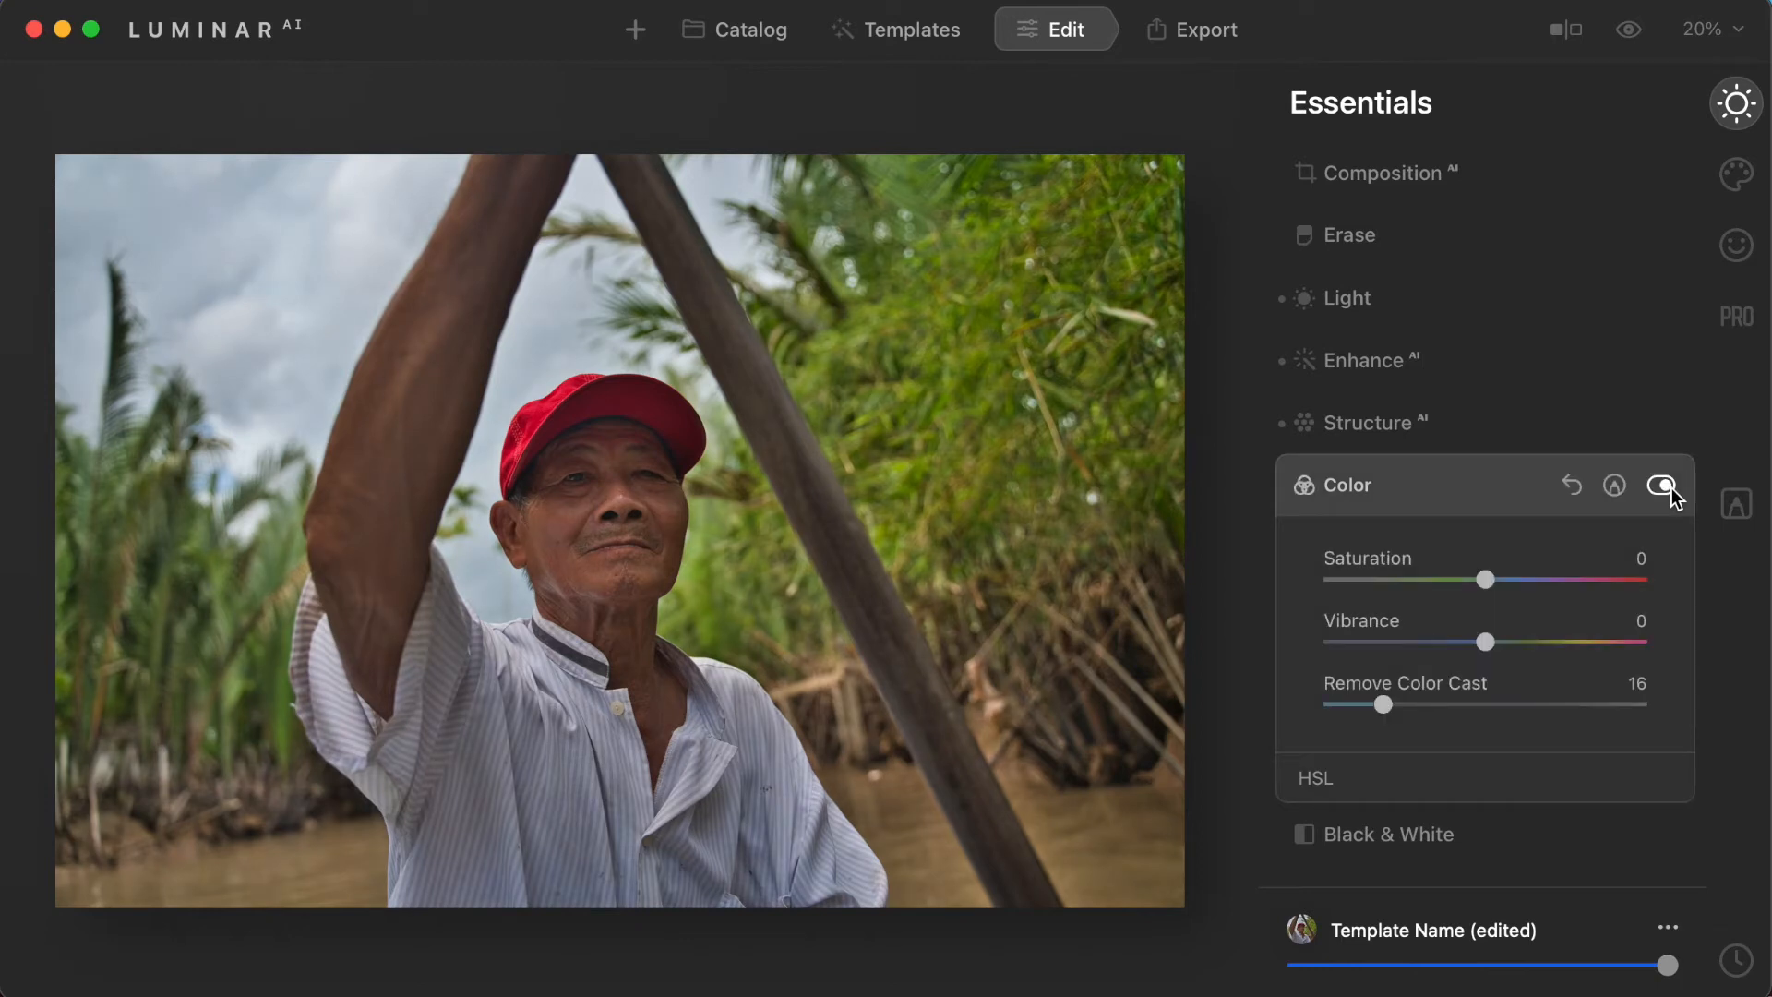
pyautogui.click(1491, 486)
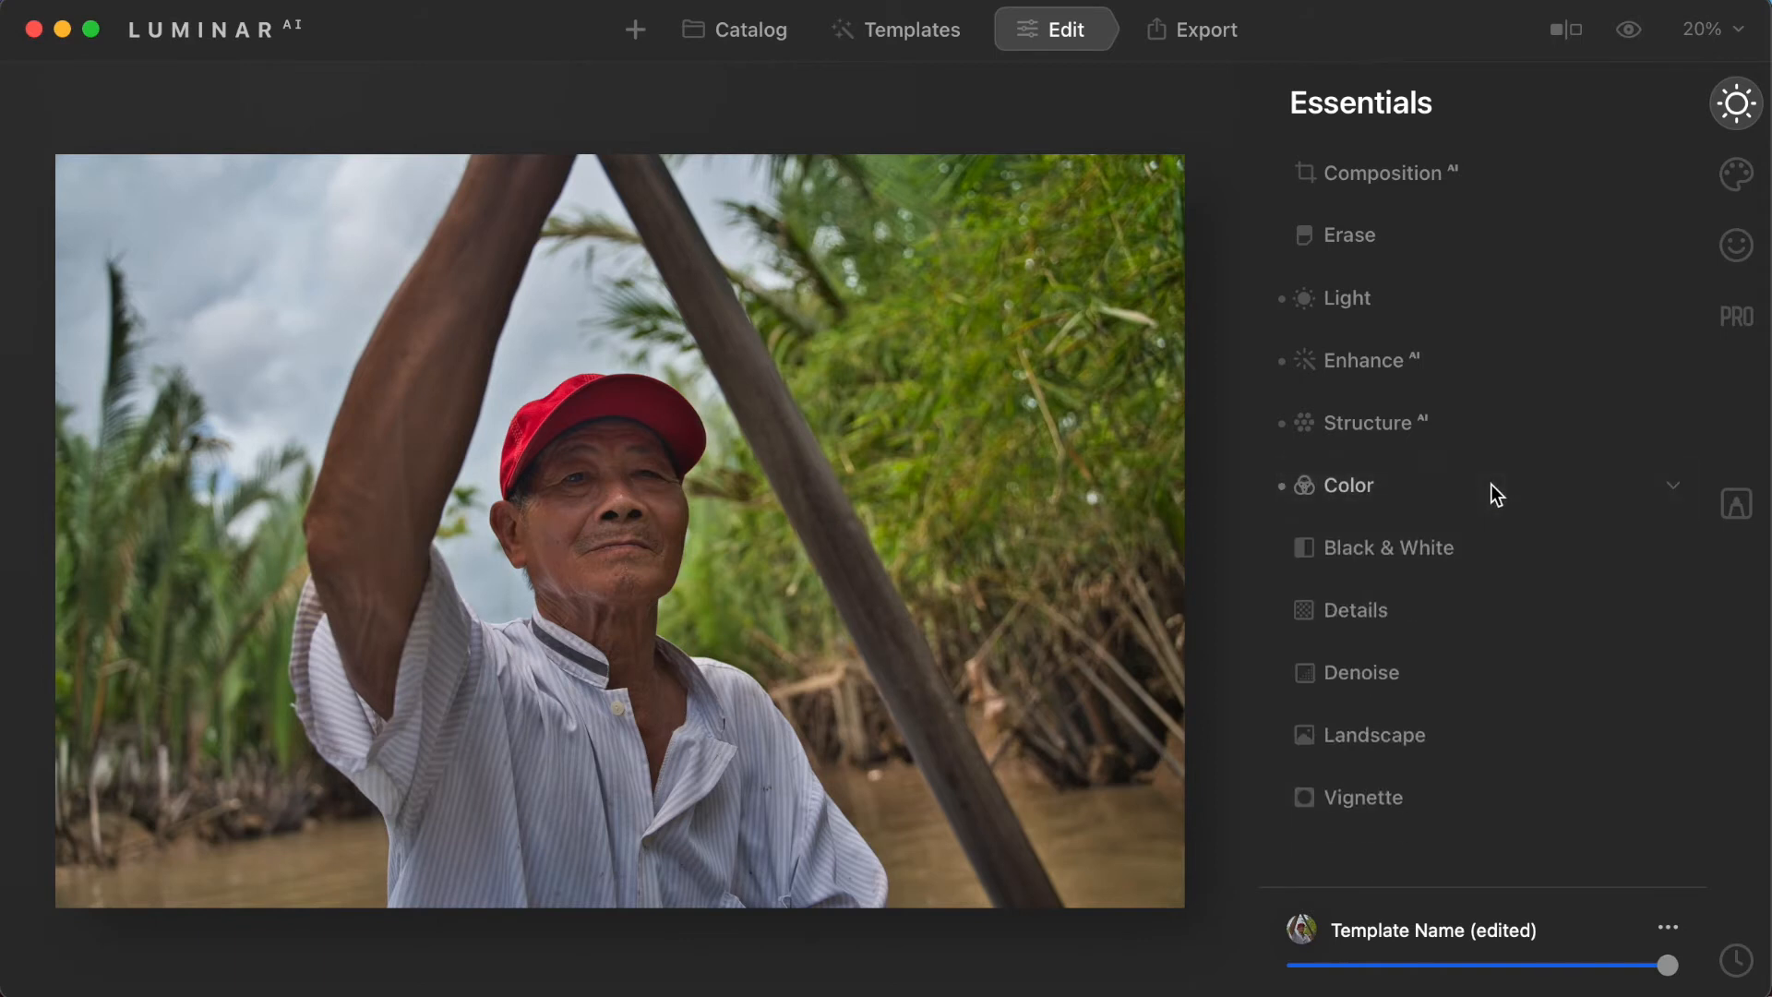
# Step: Sharpen the photo with Small Details at 25, and compare the face with and without the Details adjustment up close
pyautogui.click(1443, 611)
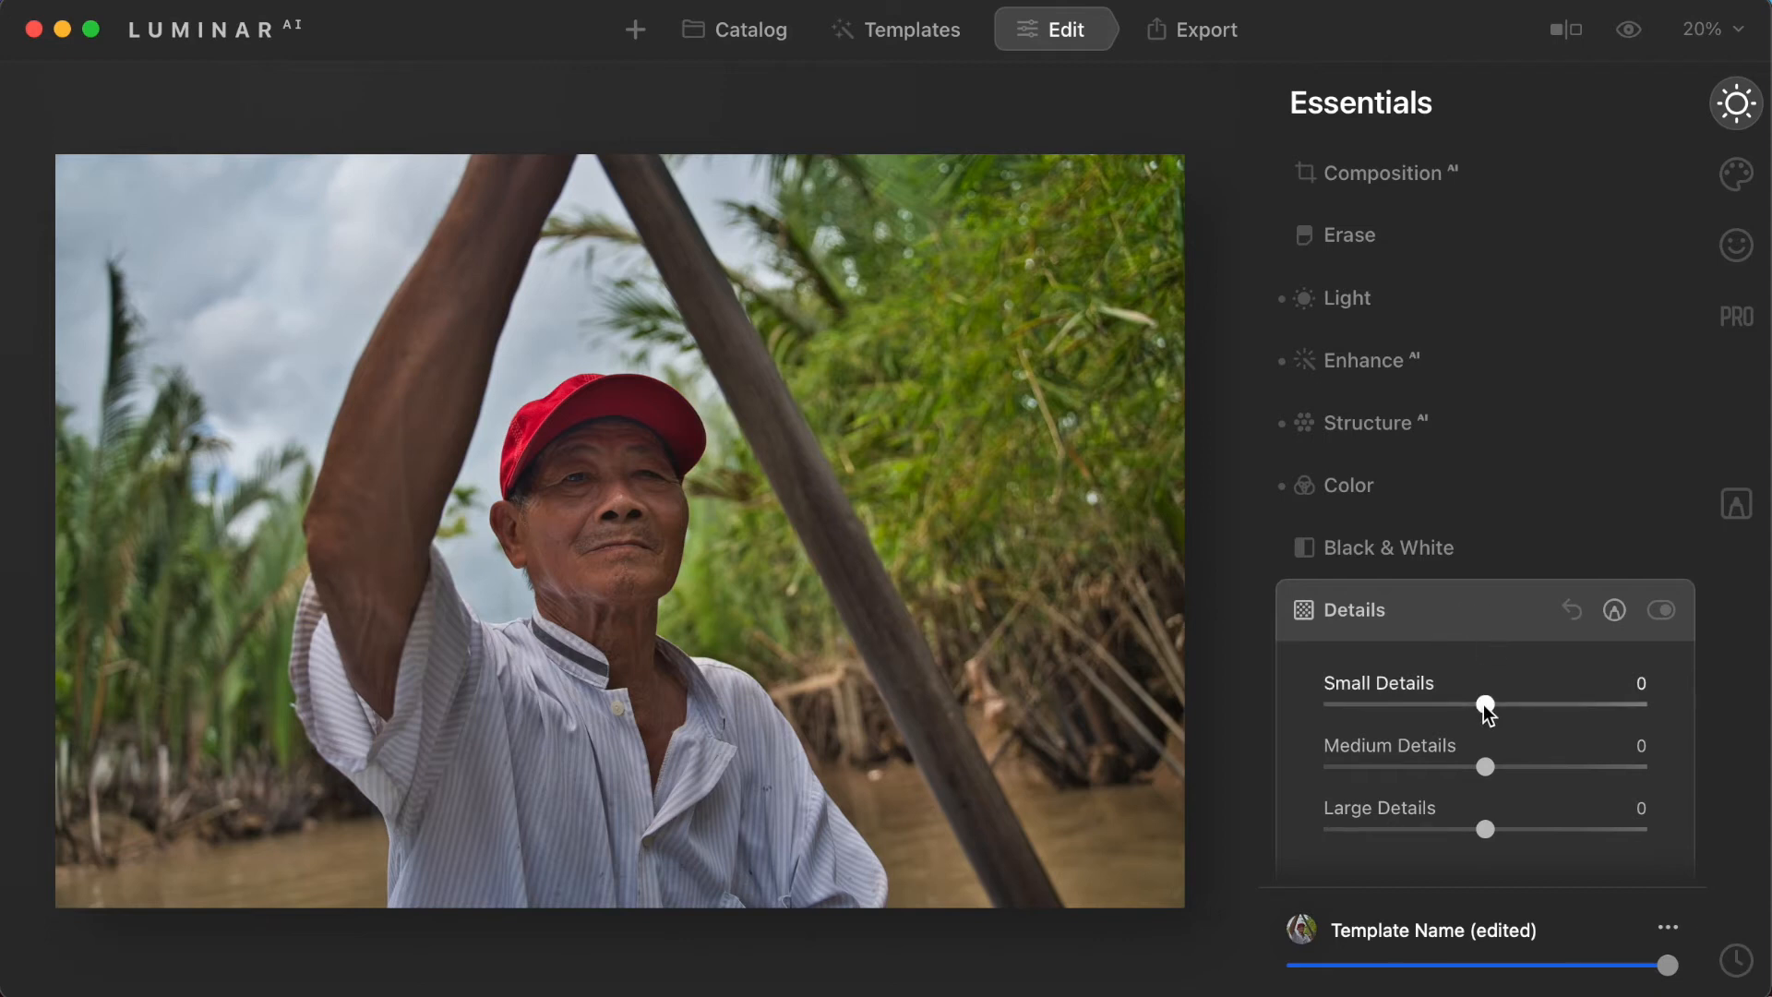
pyautogui.moveTo(1483, 705); pyautogui.dragTo(1527, 708)
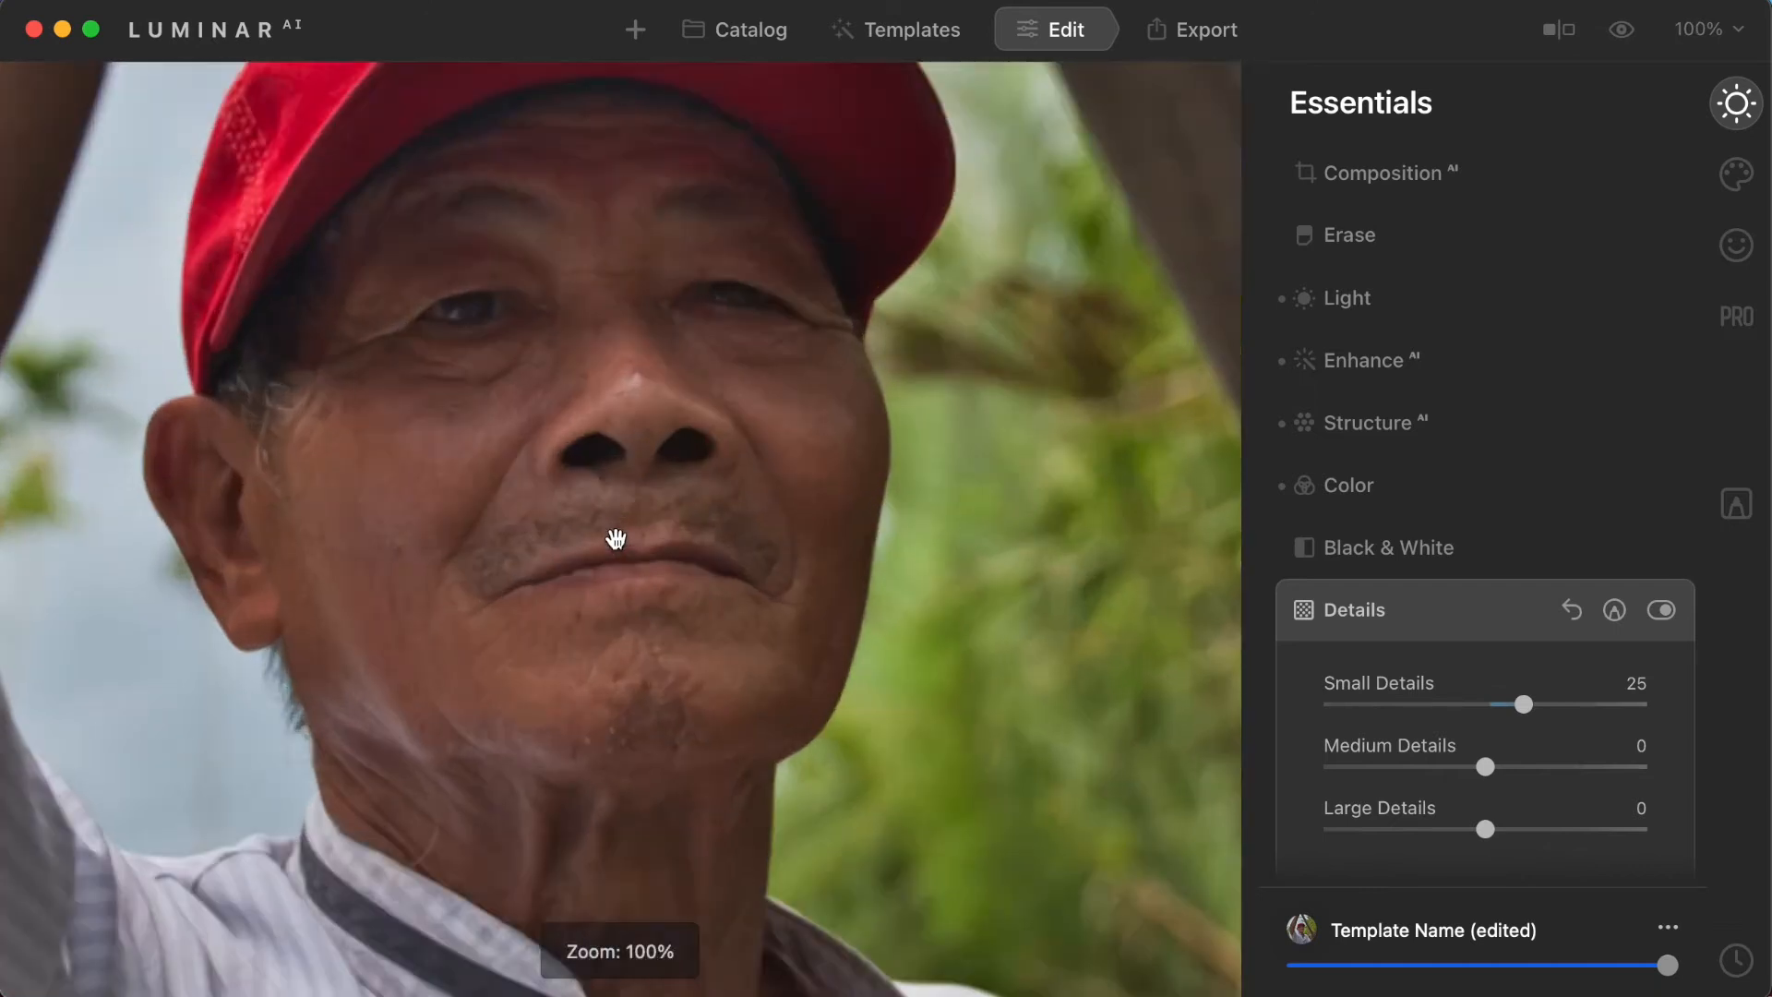
pyautogui.click(618, 535)
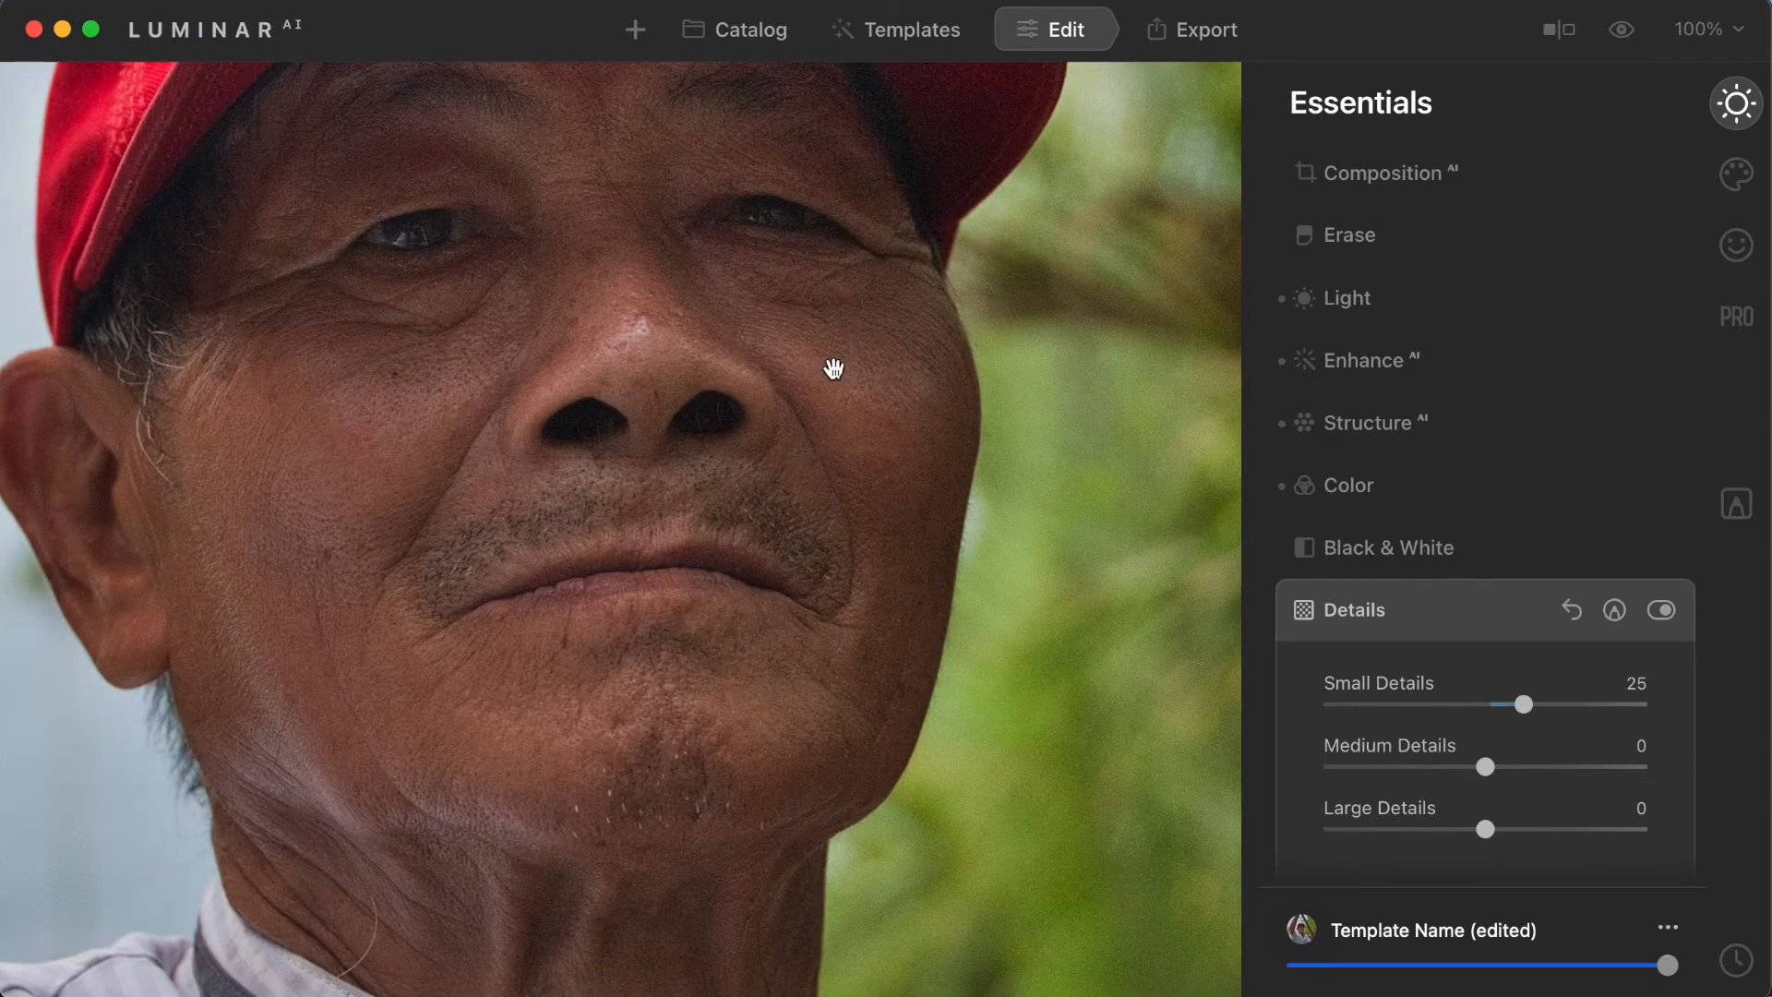
pyautogui.moveTo(829, 373); pyautogui.dragTo(852, 448)
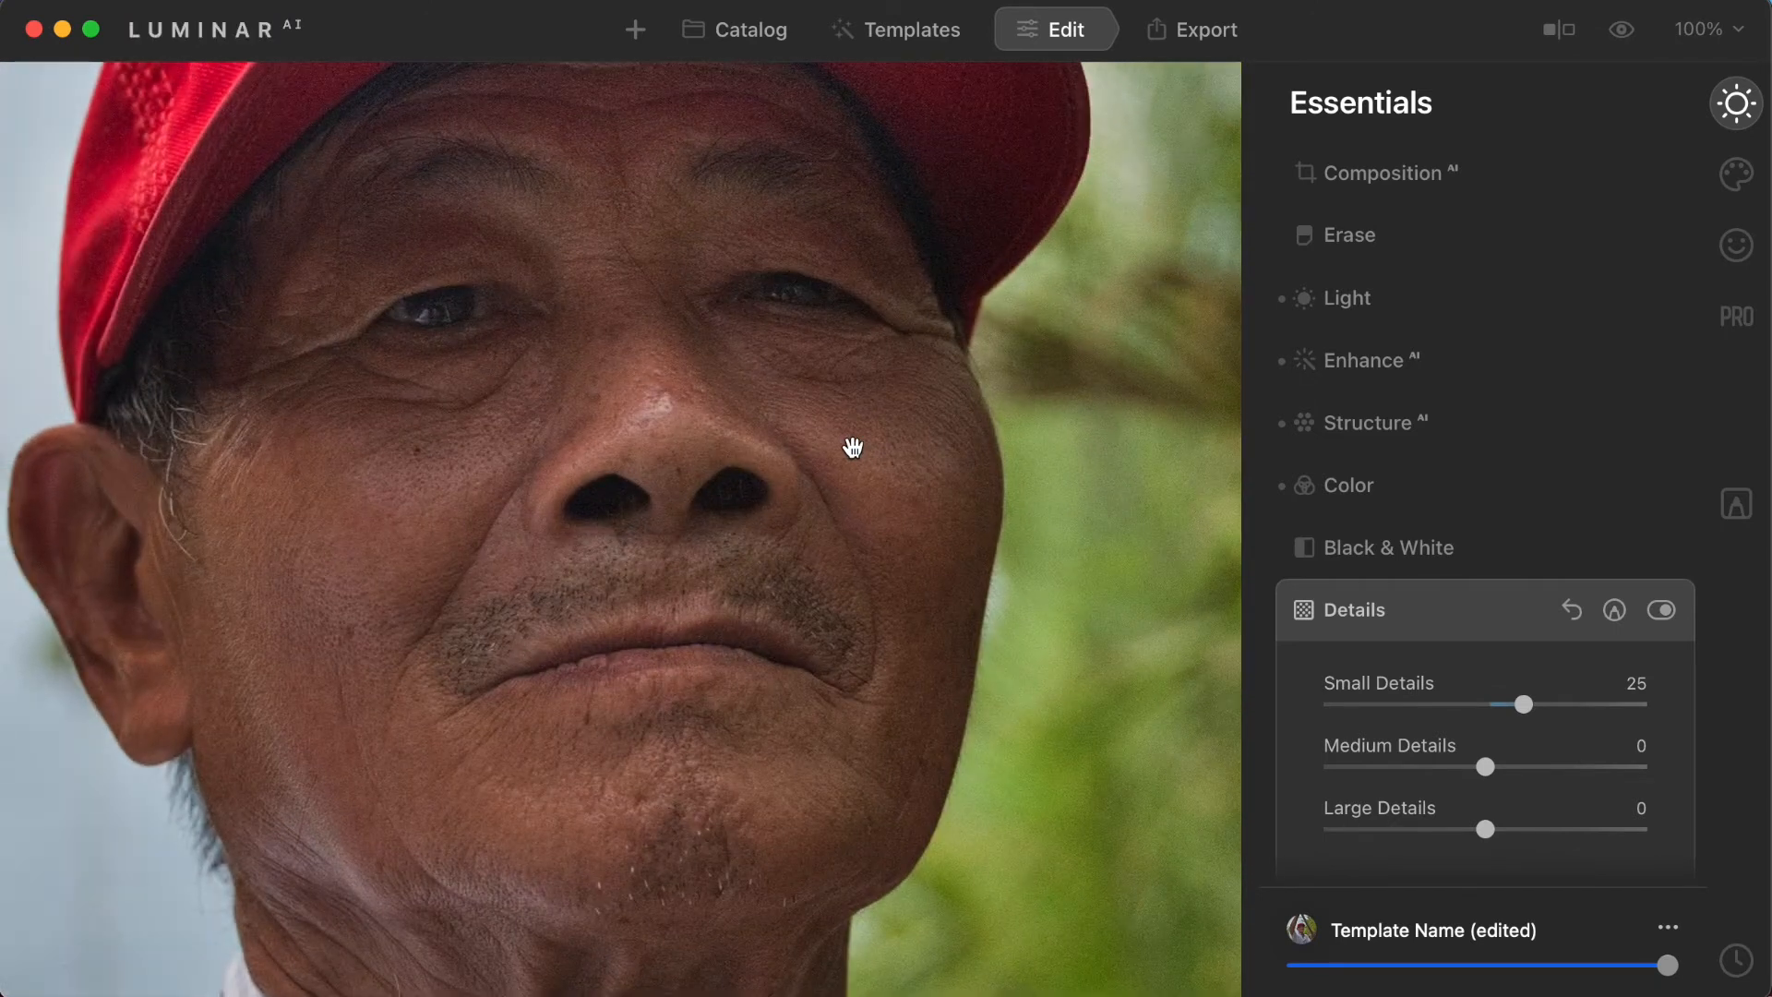
pyautogui.click(1661, 612)
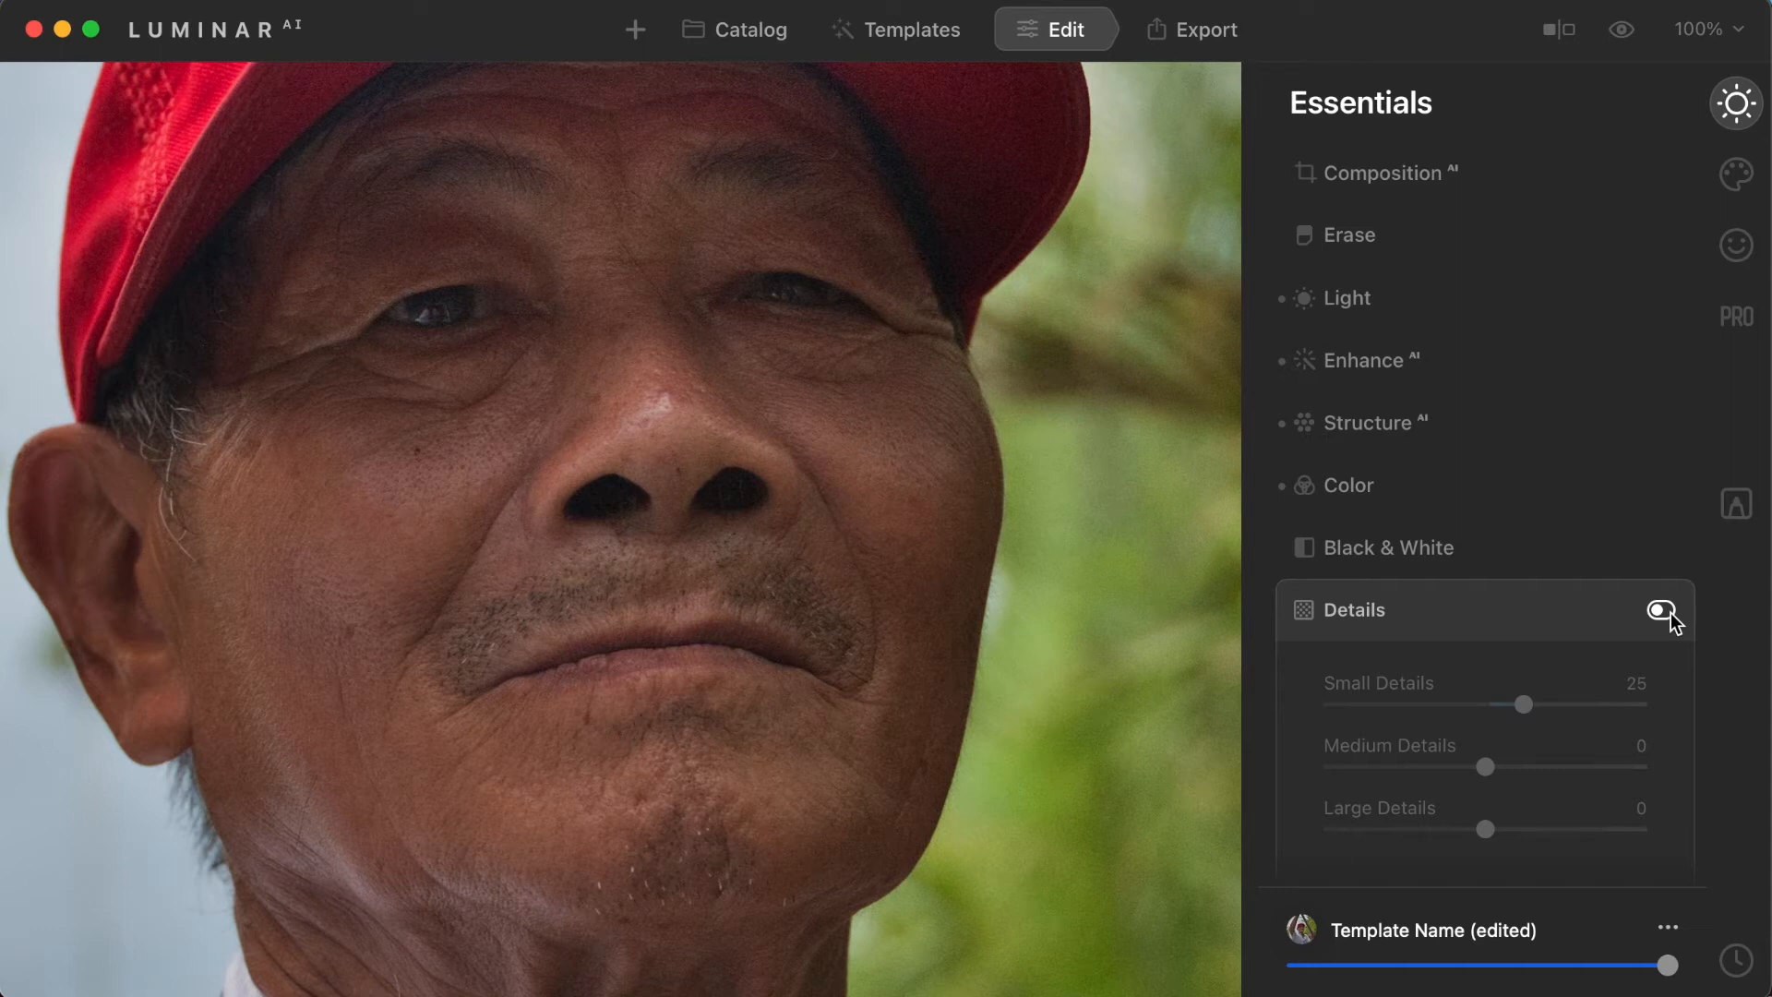
pyautogui.click(1663, 611)
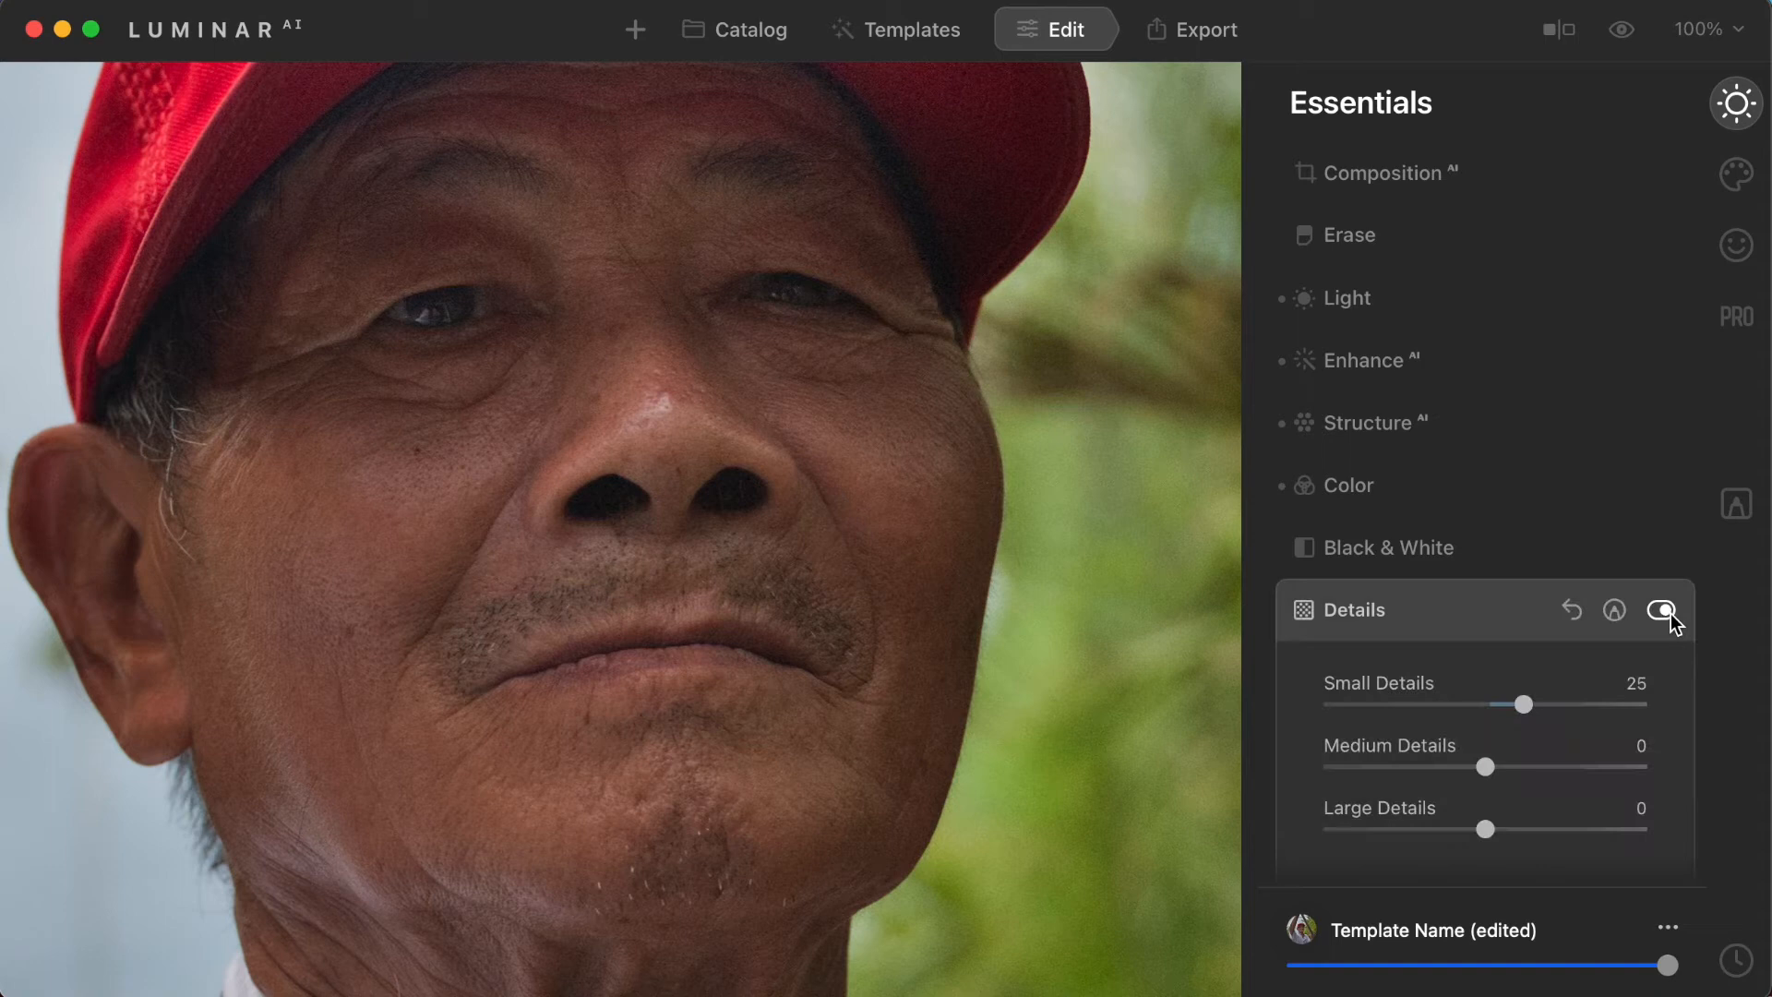
pyautogui.click(1449, 624)
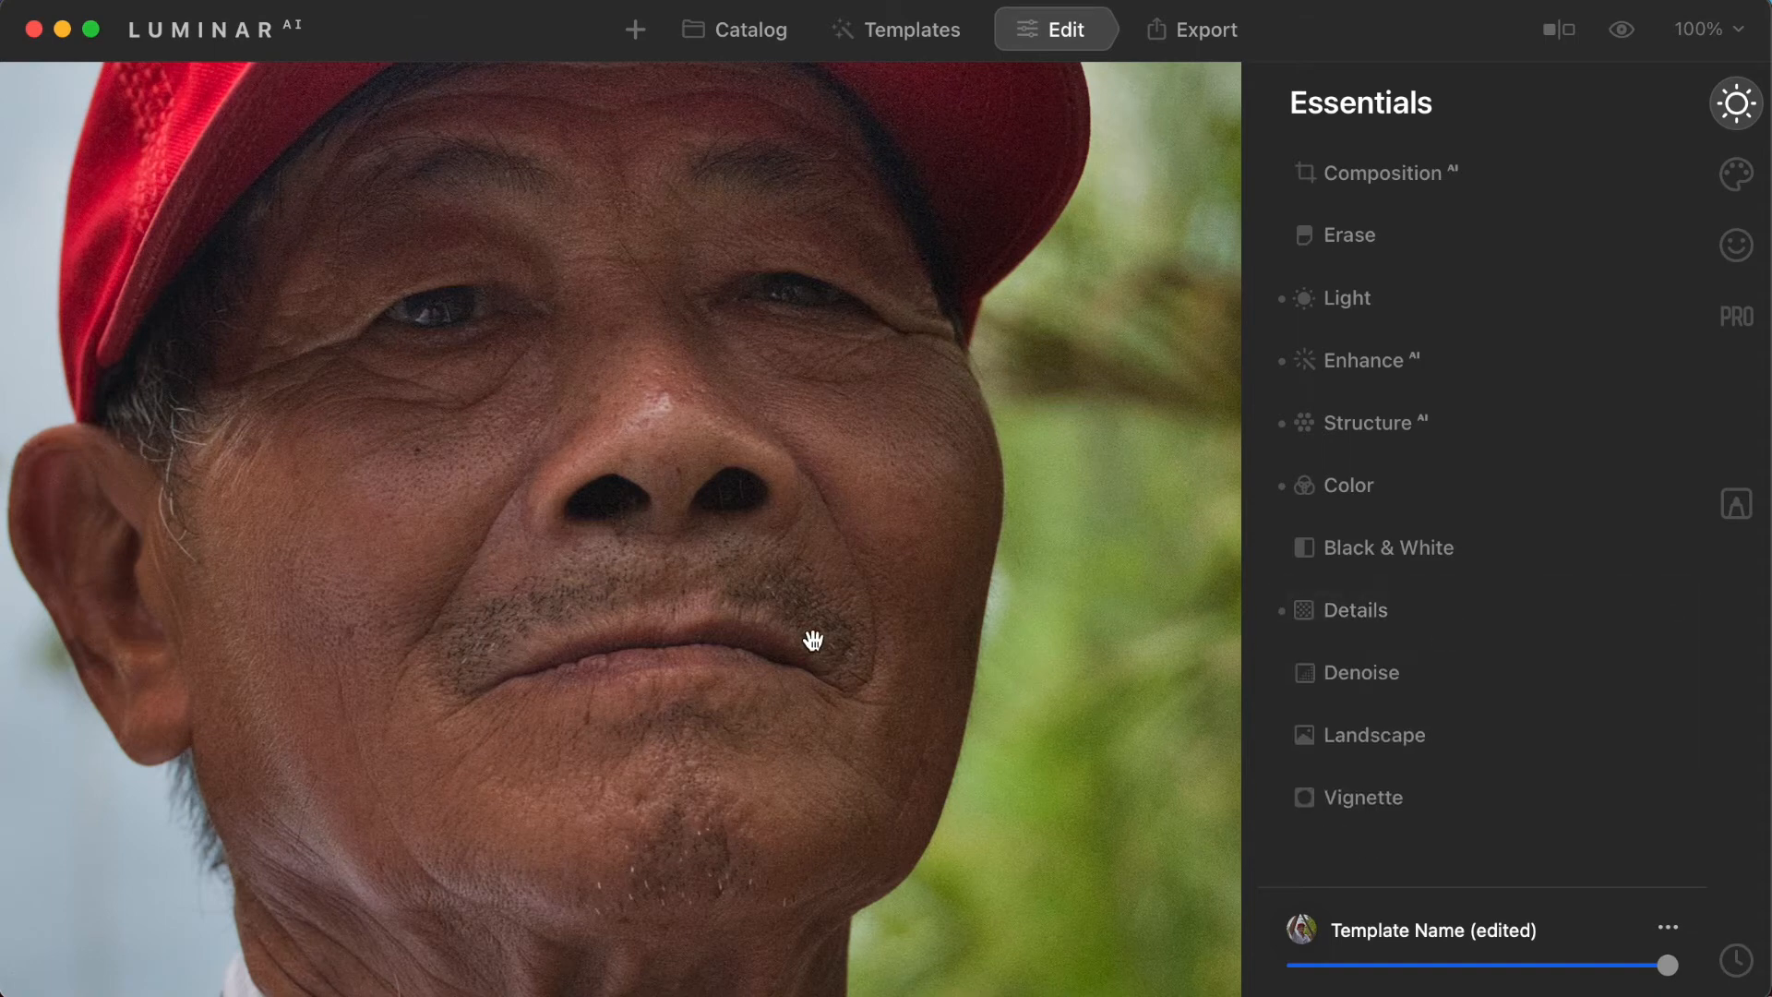
pyautogui.click(811, 638)
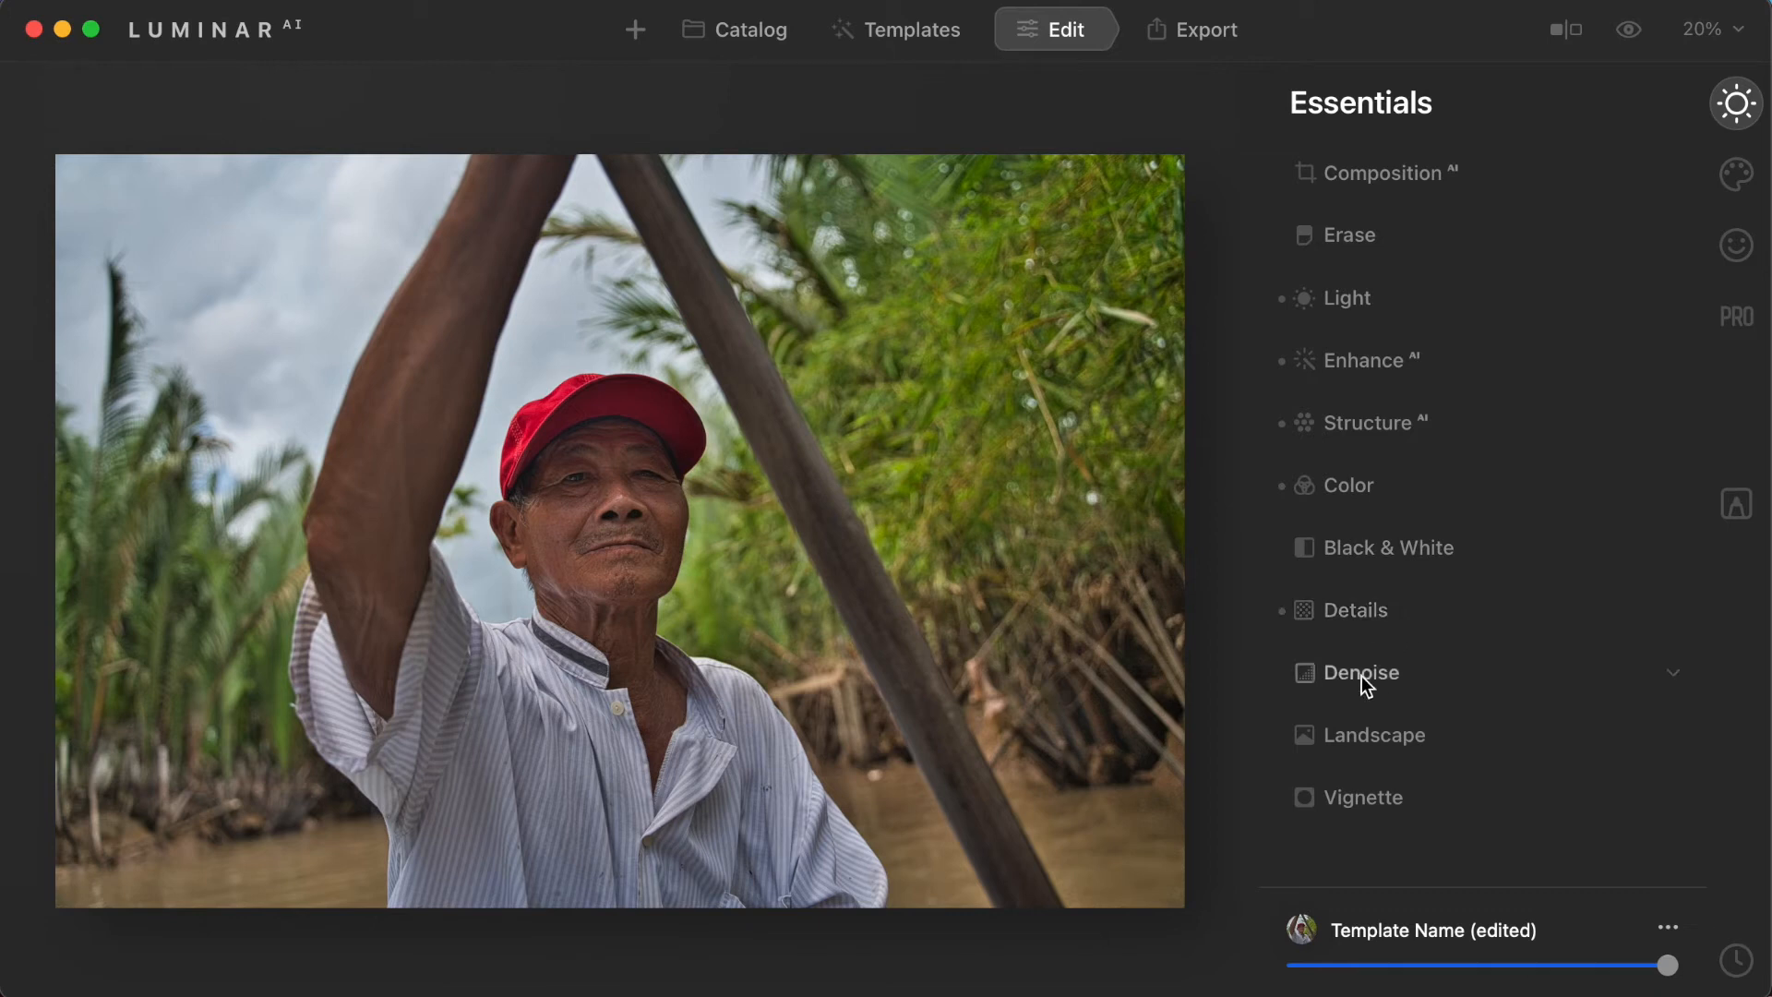
pyautogui.click(1362, 613)
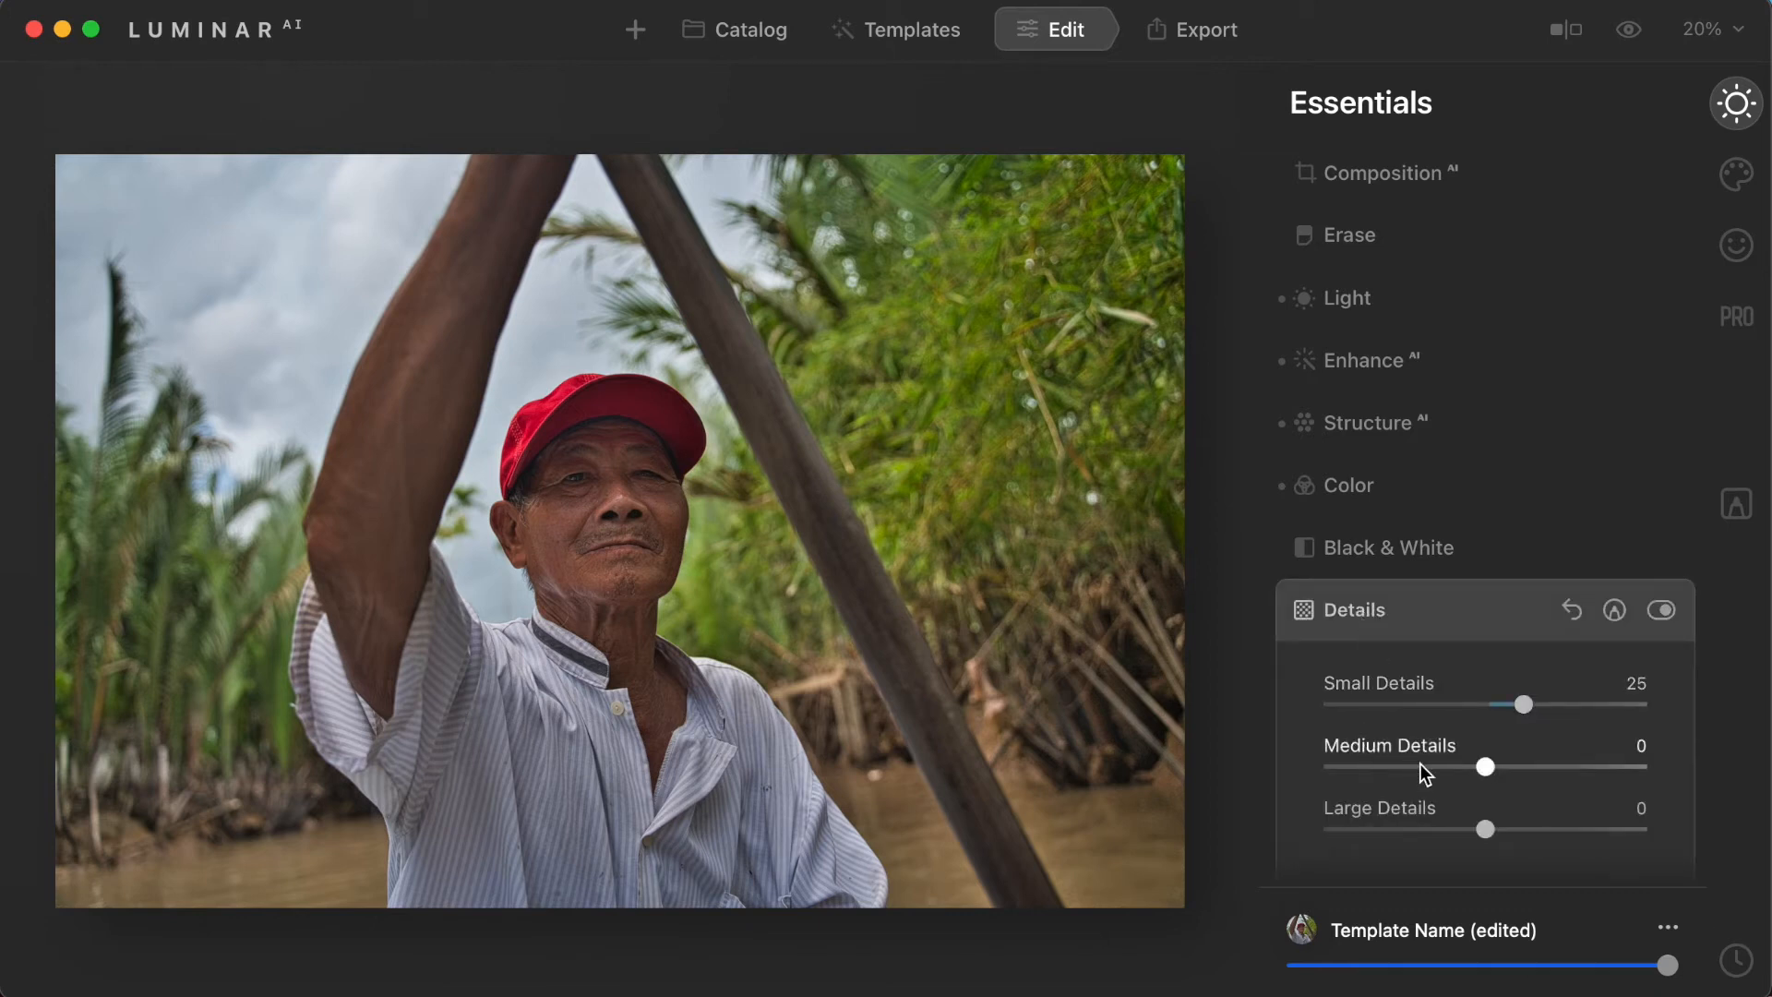
pyautogui.scroll(-1, 1412, 775)
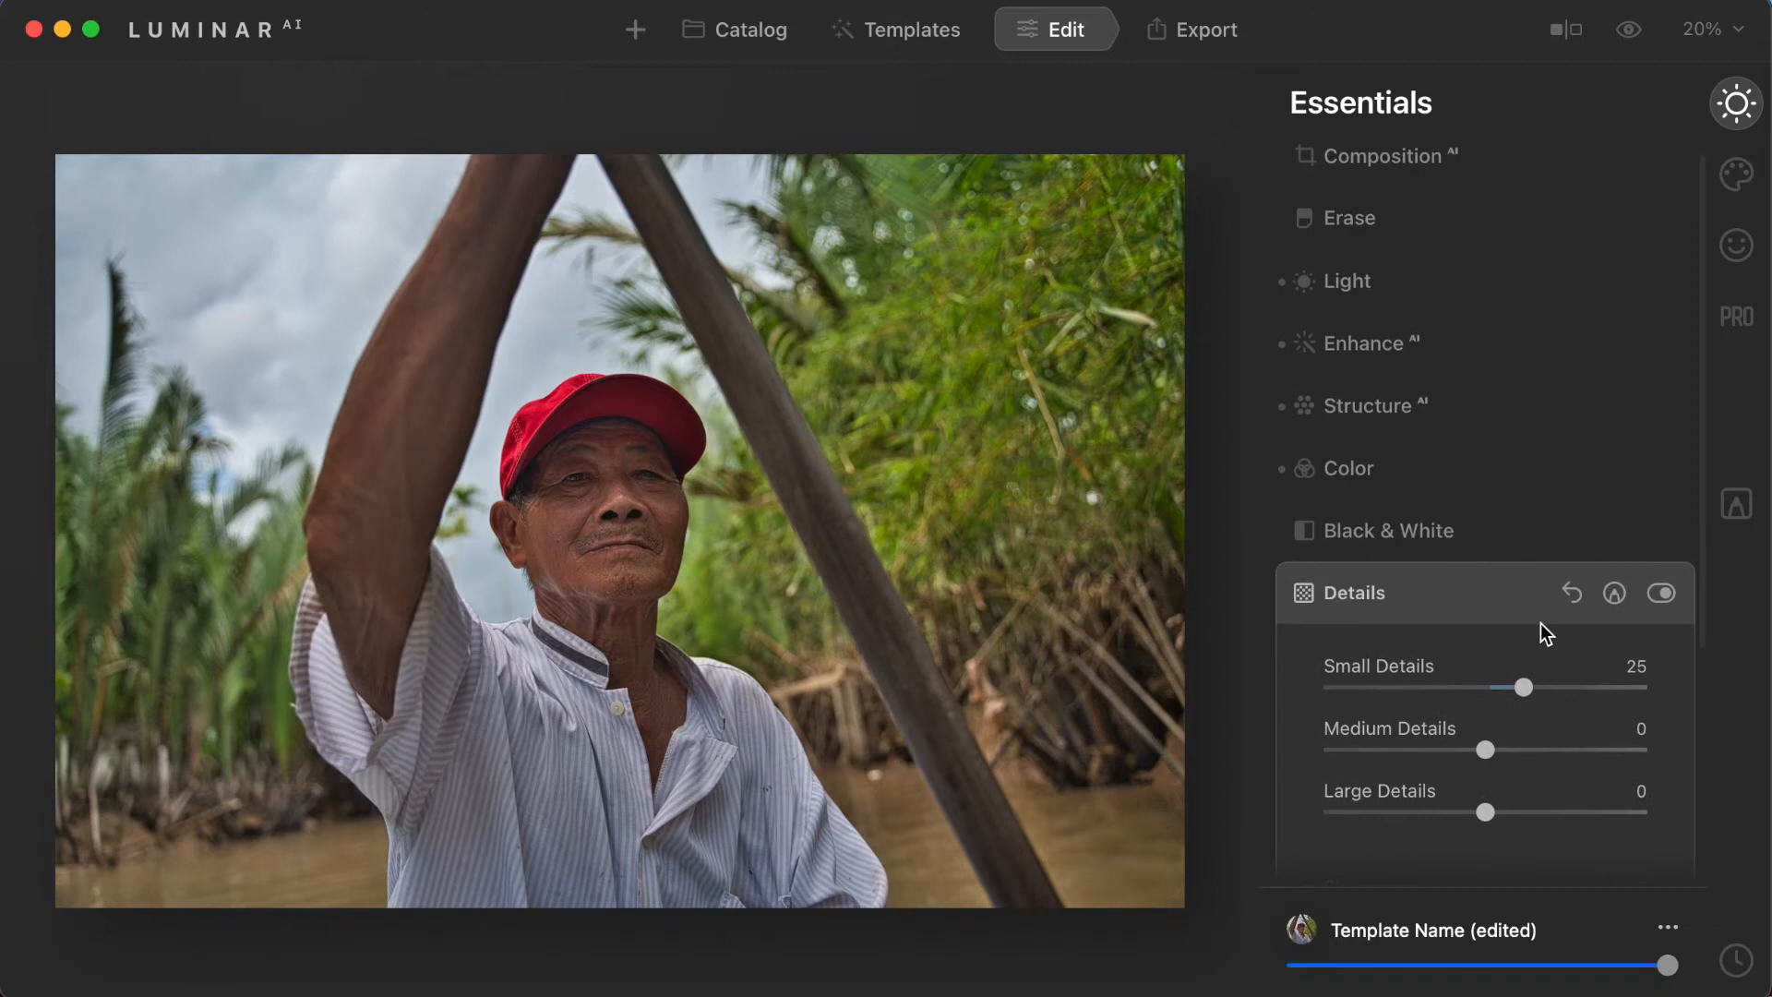
pyautogui.click(1471, 592)
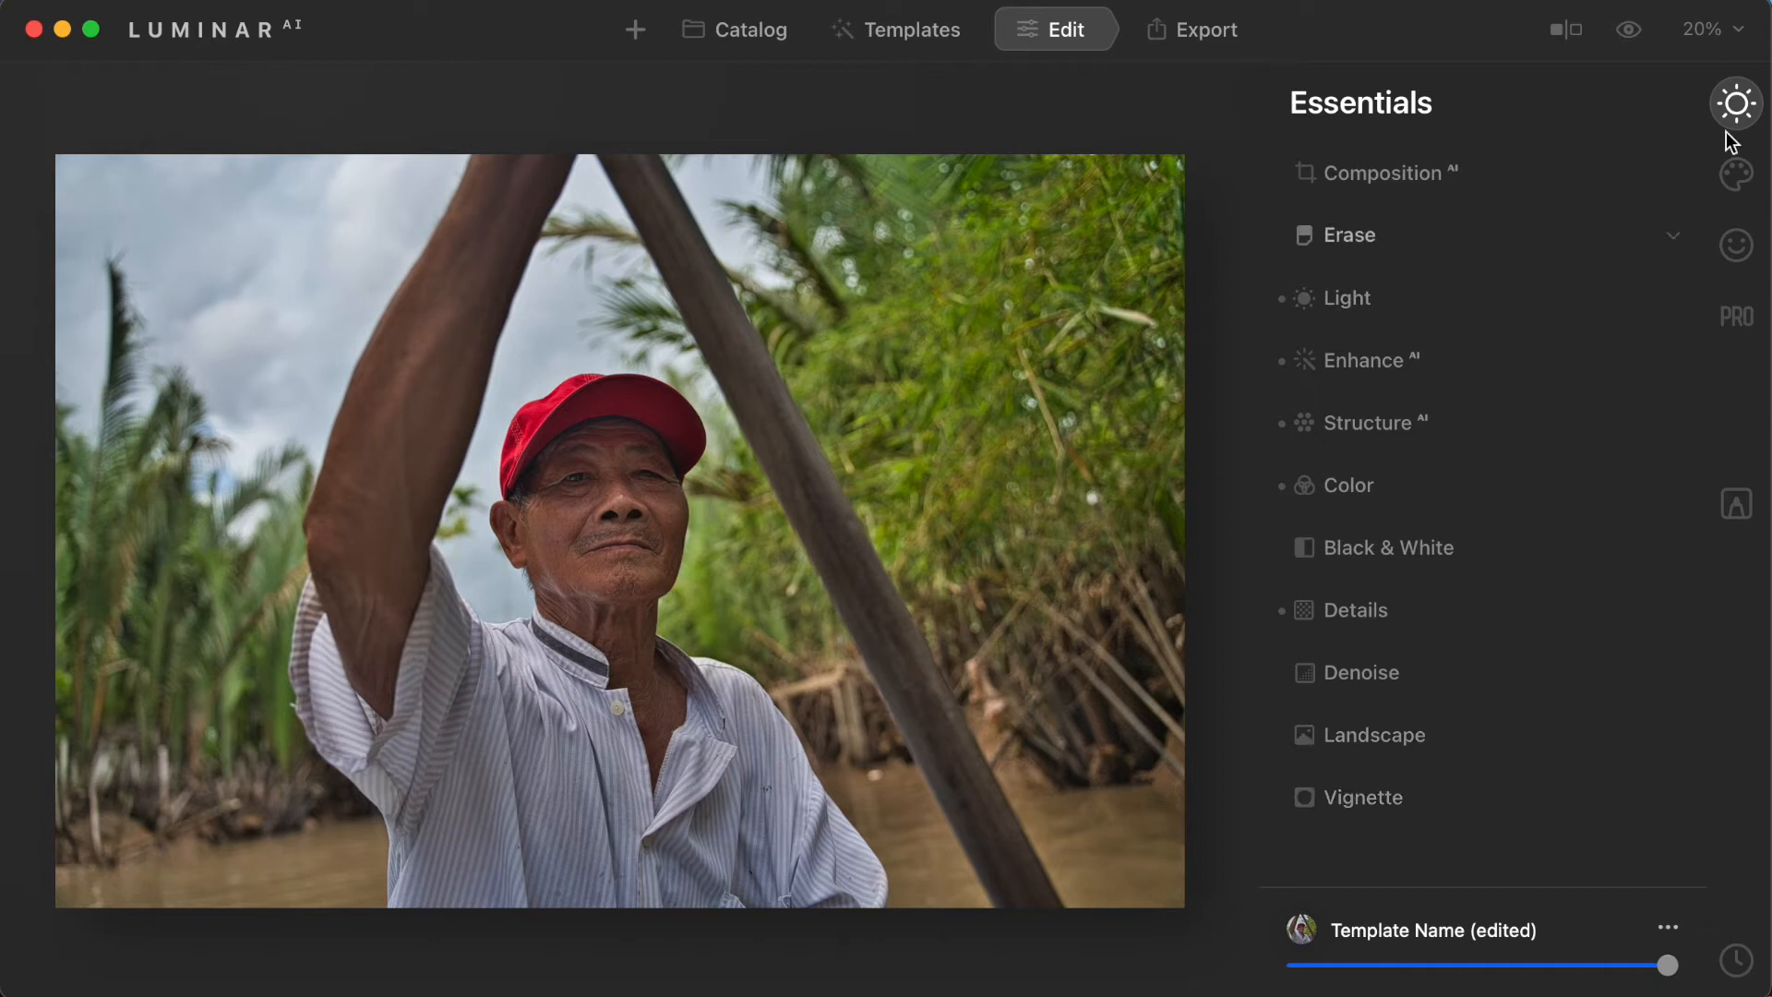
pyautogui.click(1734, 180)
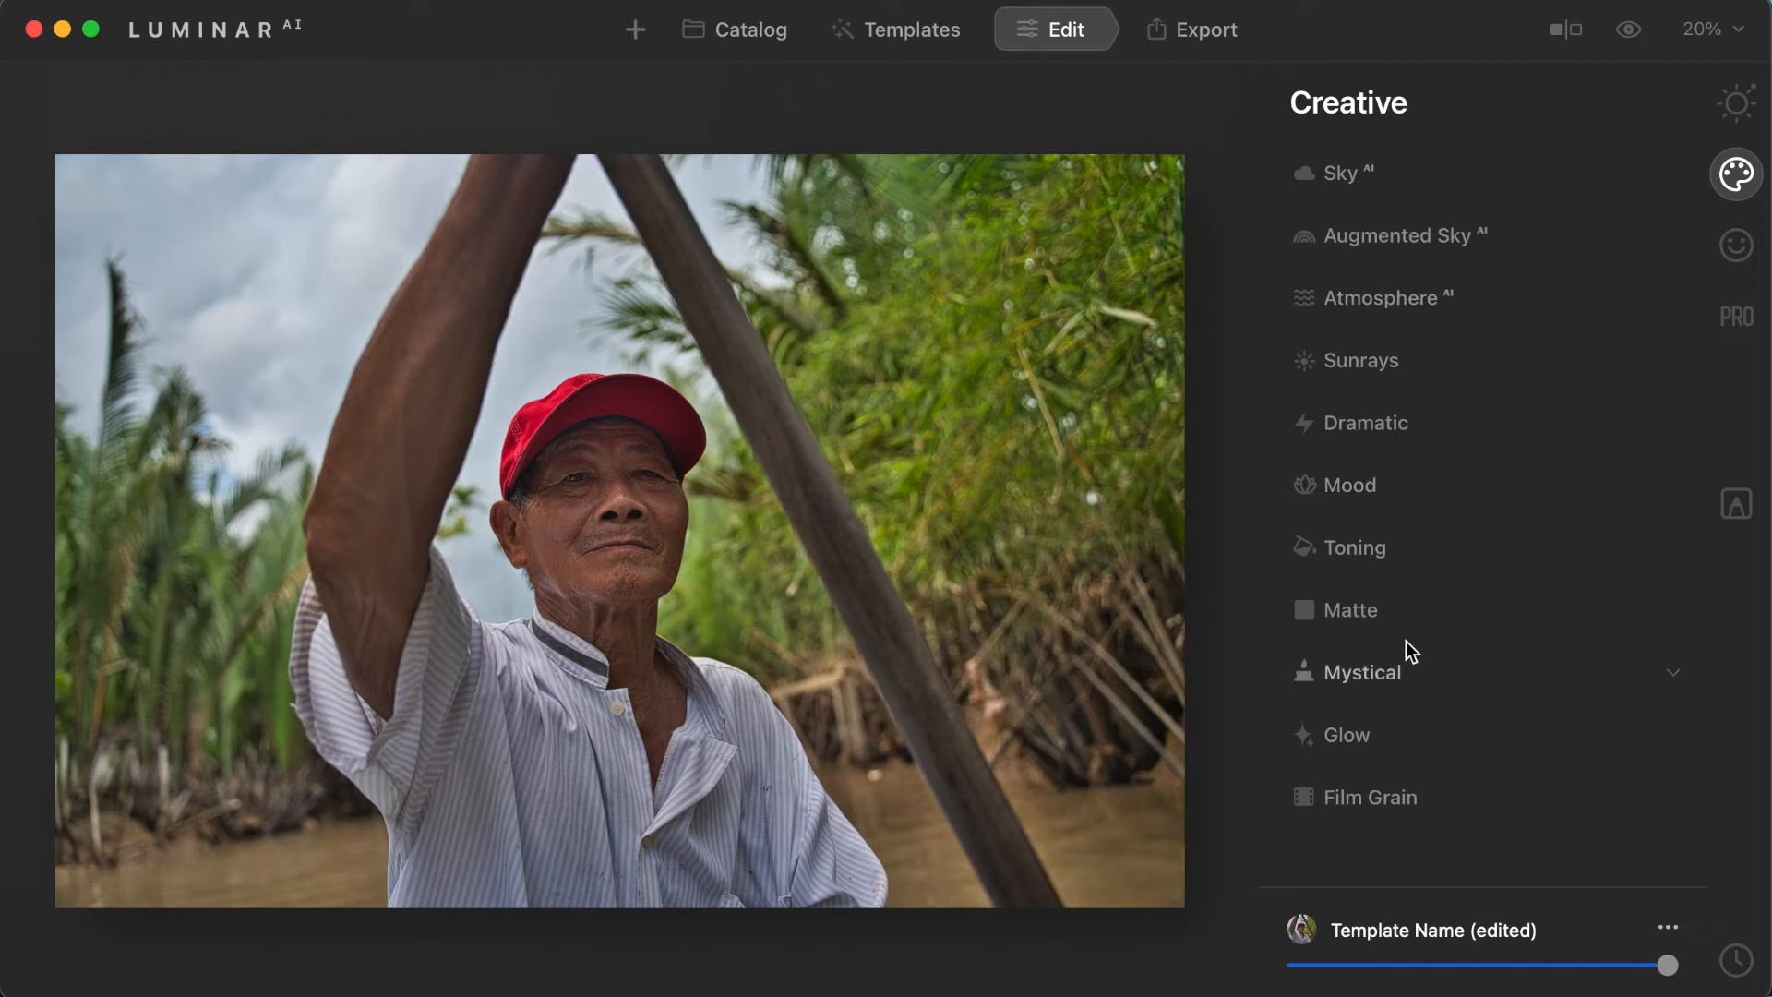
# Step: Brighten the man's face with a Face AI Face Light of 26, and compare the photo with and without it
pyautogui.click(1742, 254)
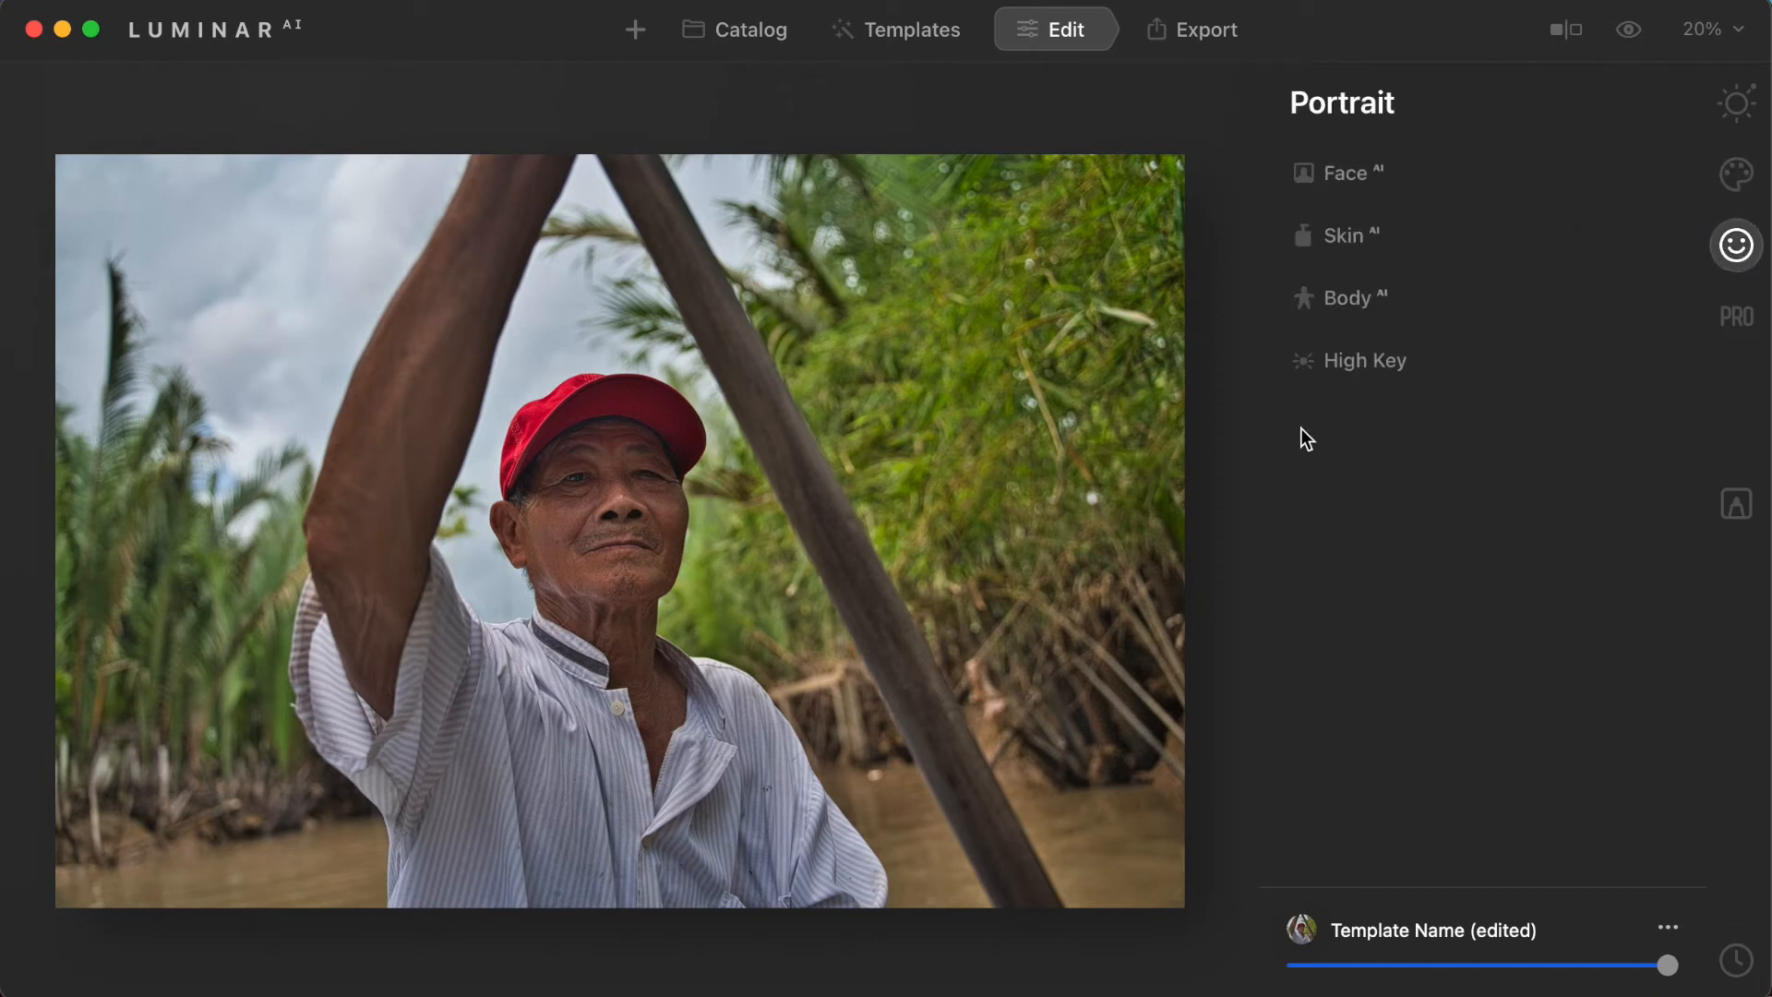
pyautogui.click(1344, 183)
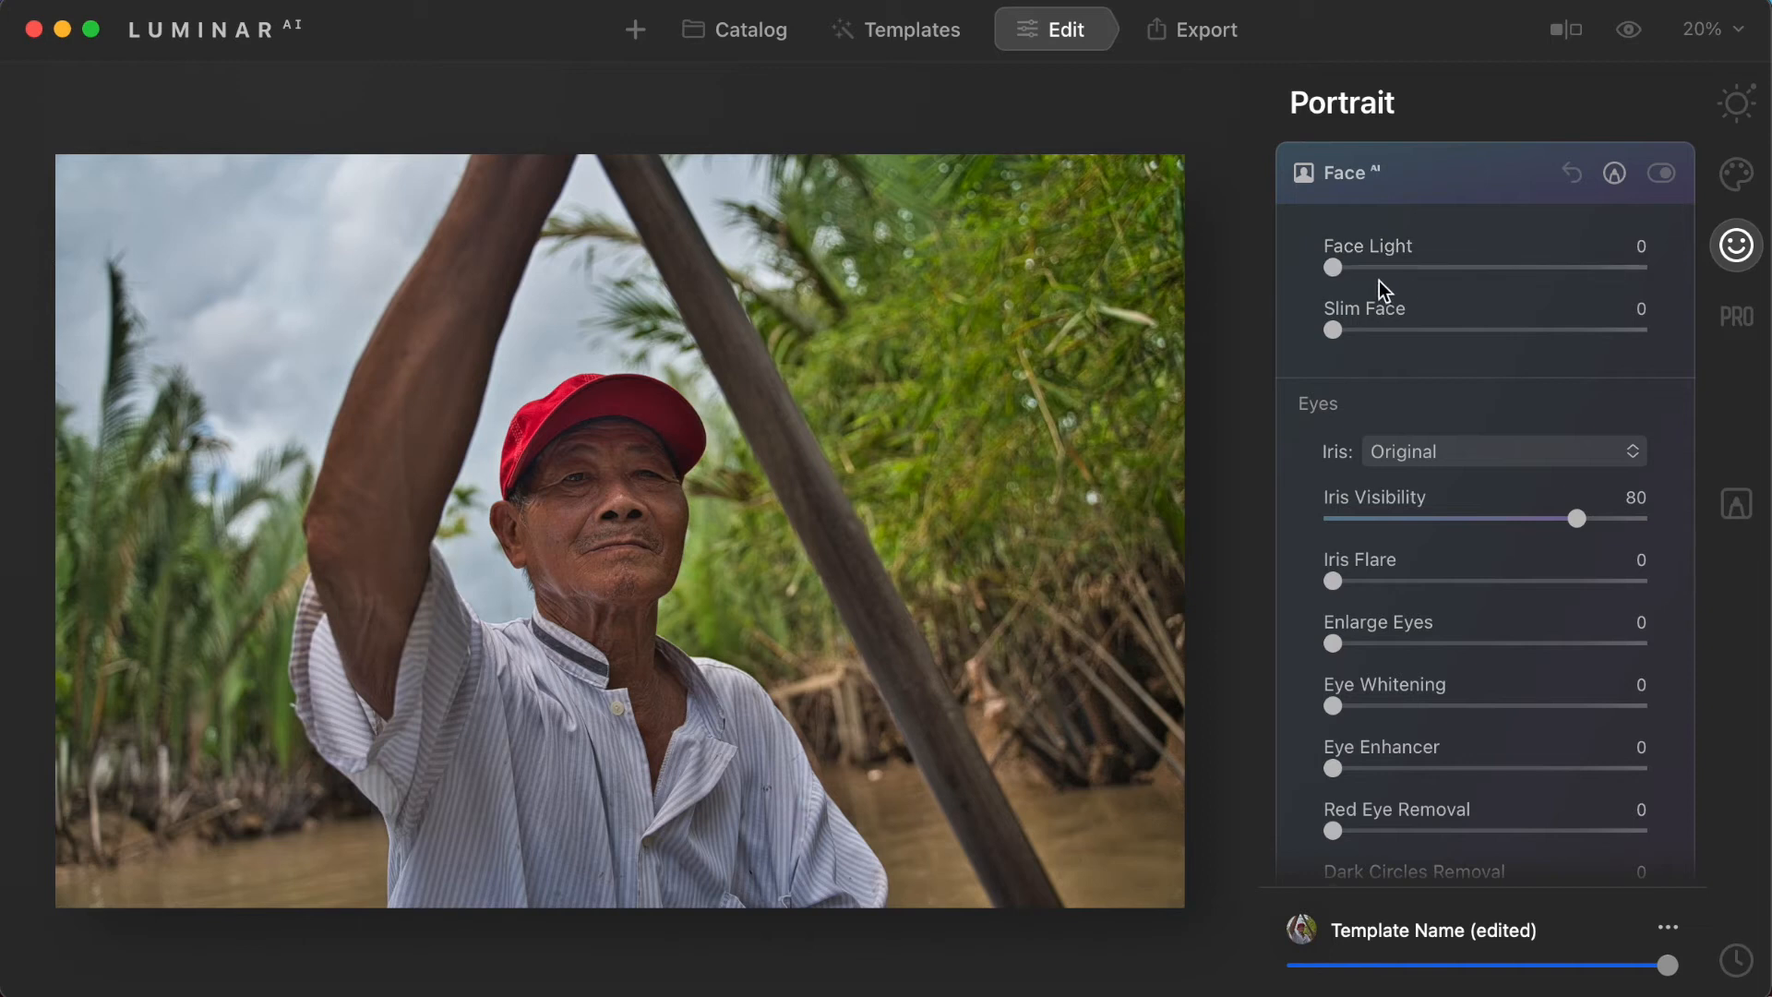
pyautogui.moveTo(1339, 270); pyautogui.dragTo(1425, 270)
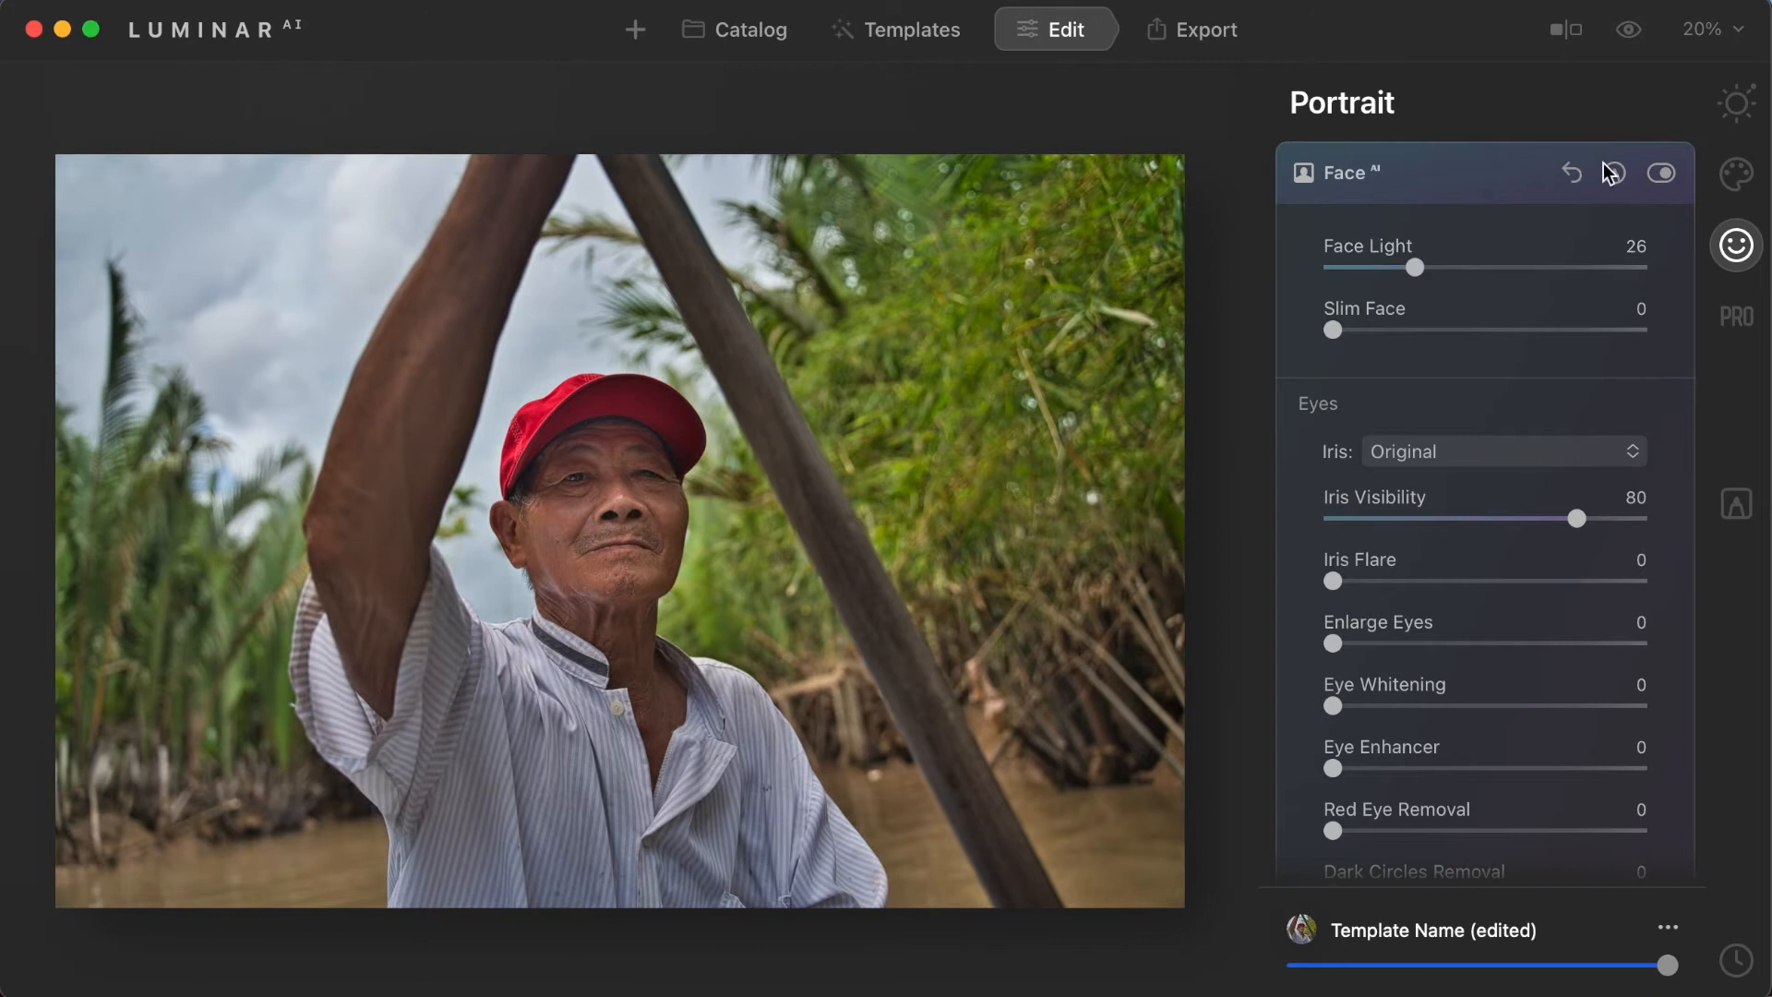
pyautogui.click(1660, 177)
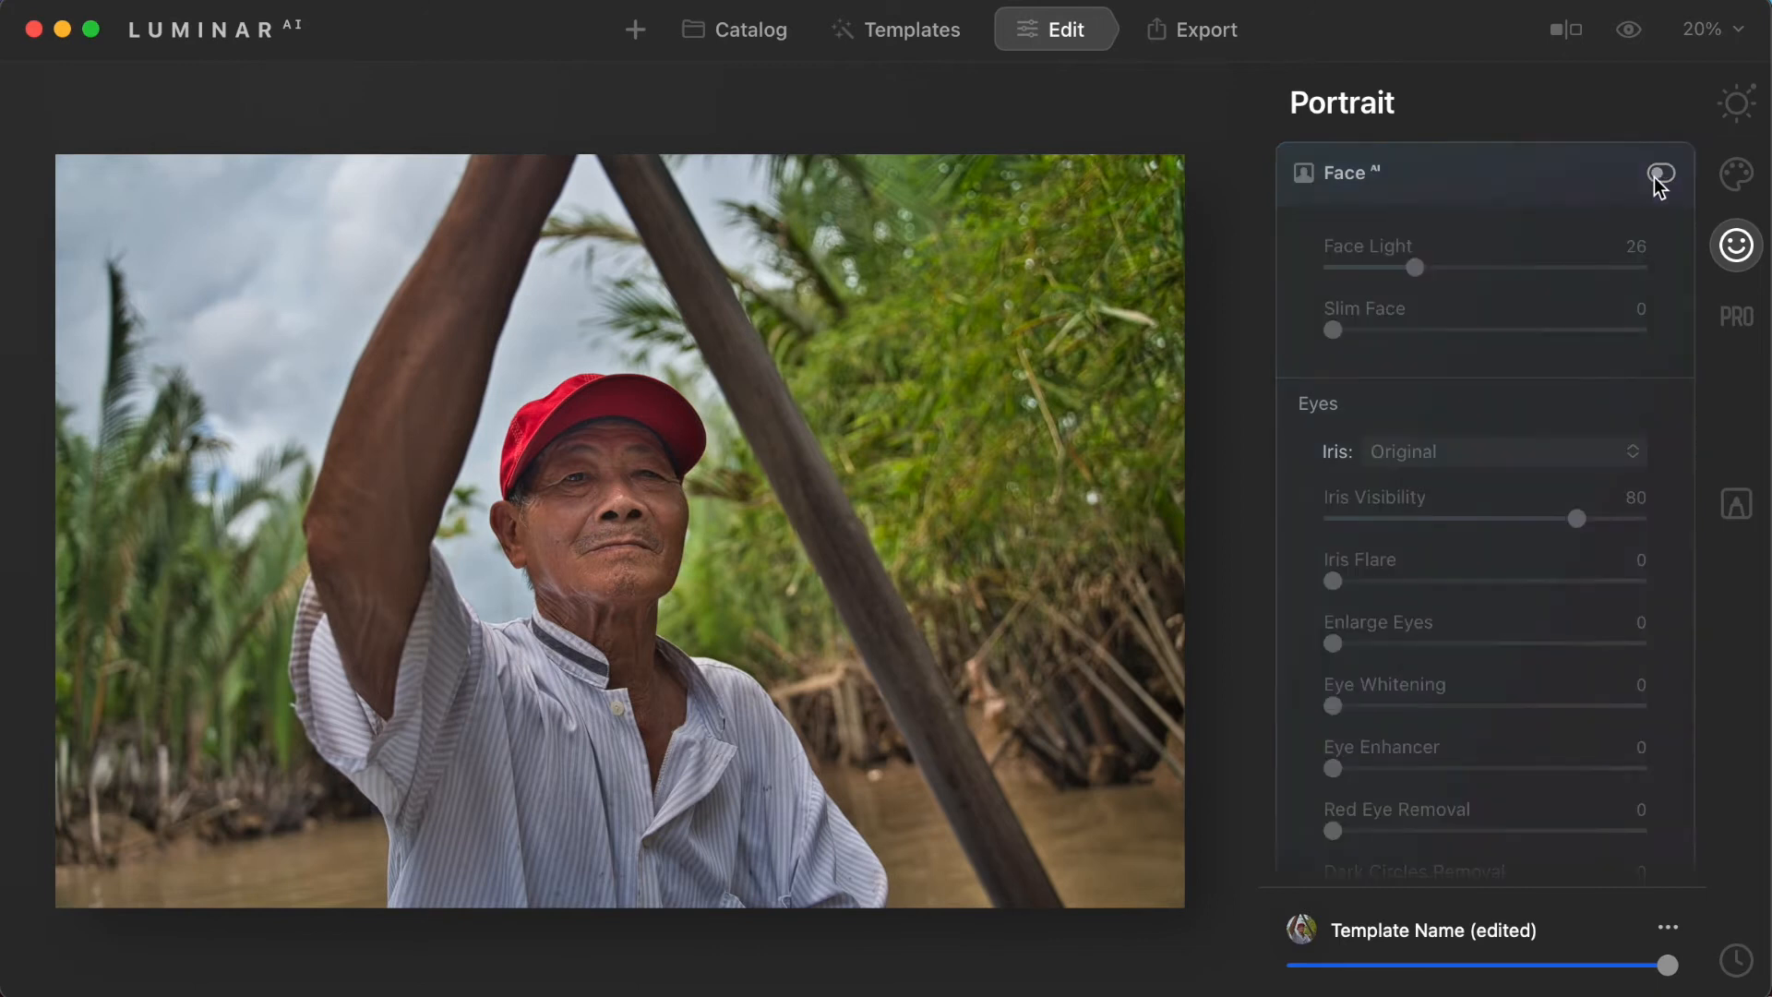
pyautogui.click(1661, 175)
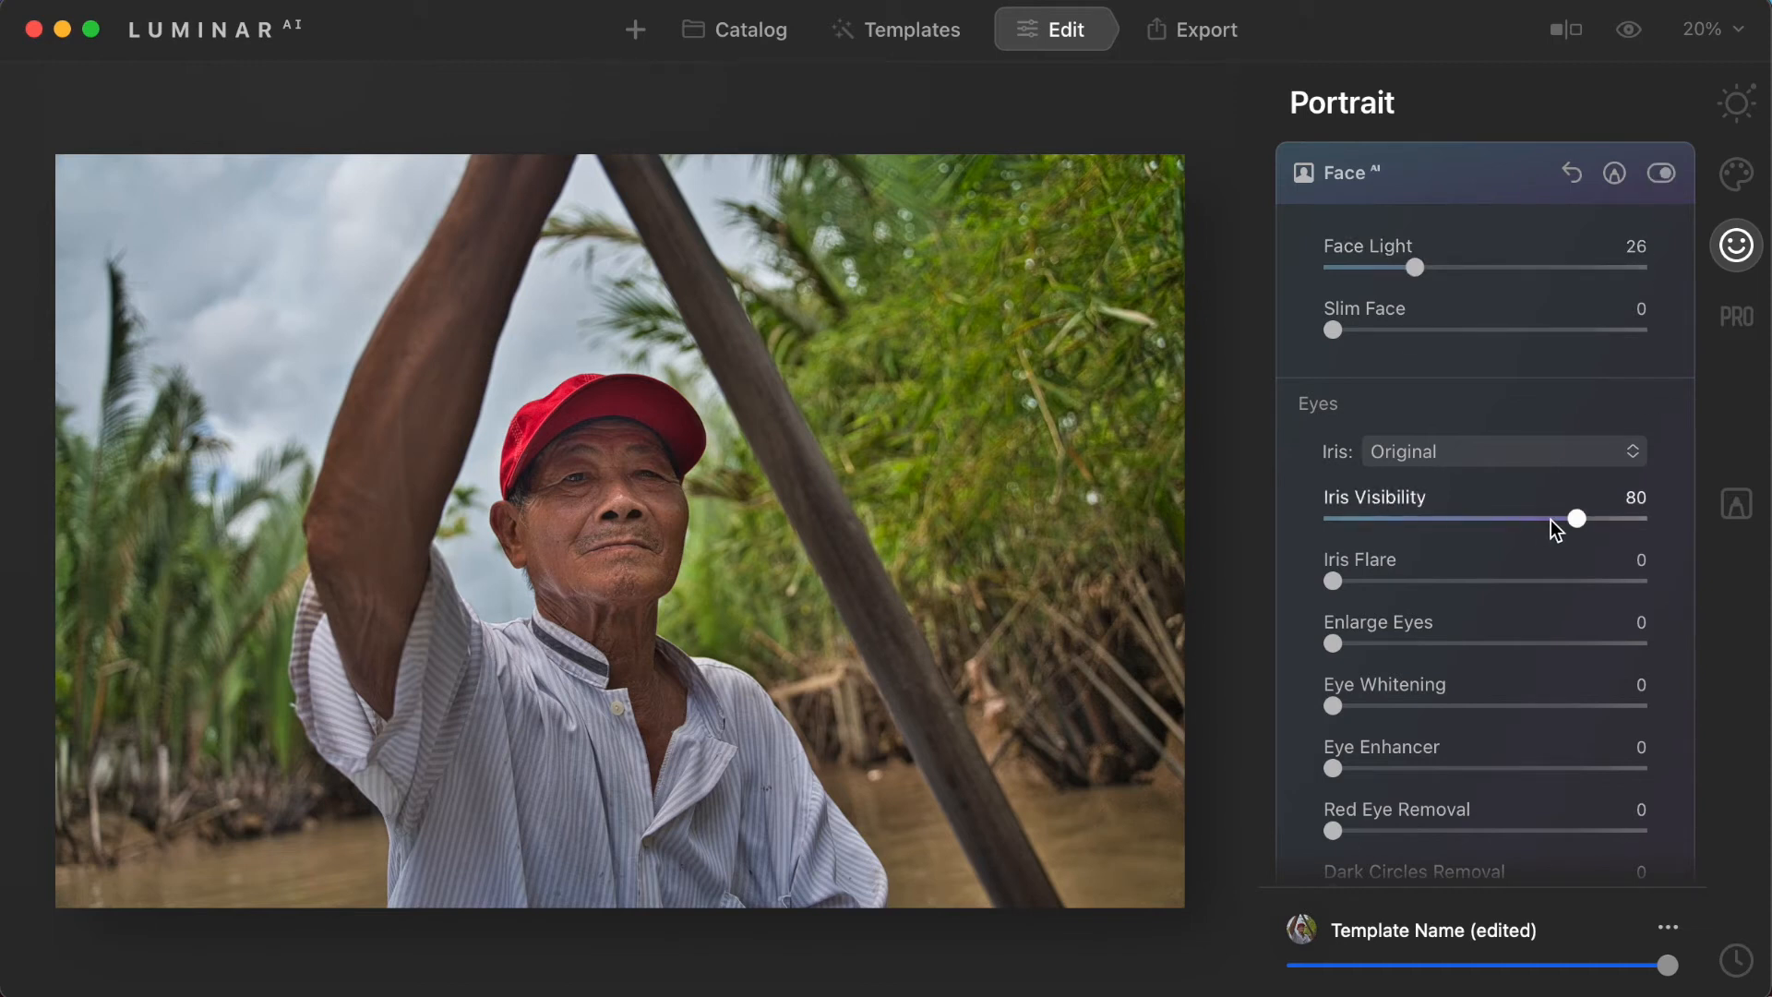
# Step: Set the Face AI Eye Enhancer to 60 while checking the man's eyes up close
pyautogui.scroll(-1, 1506, 551)
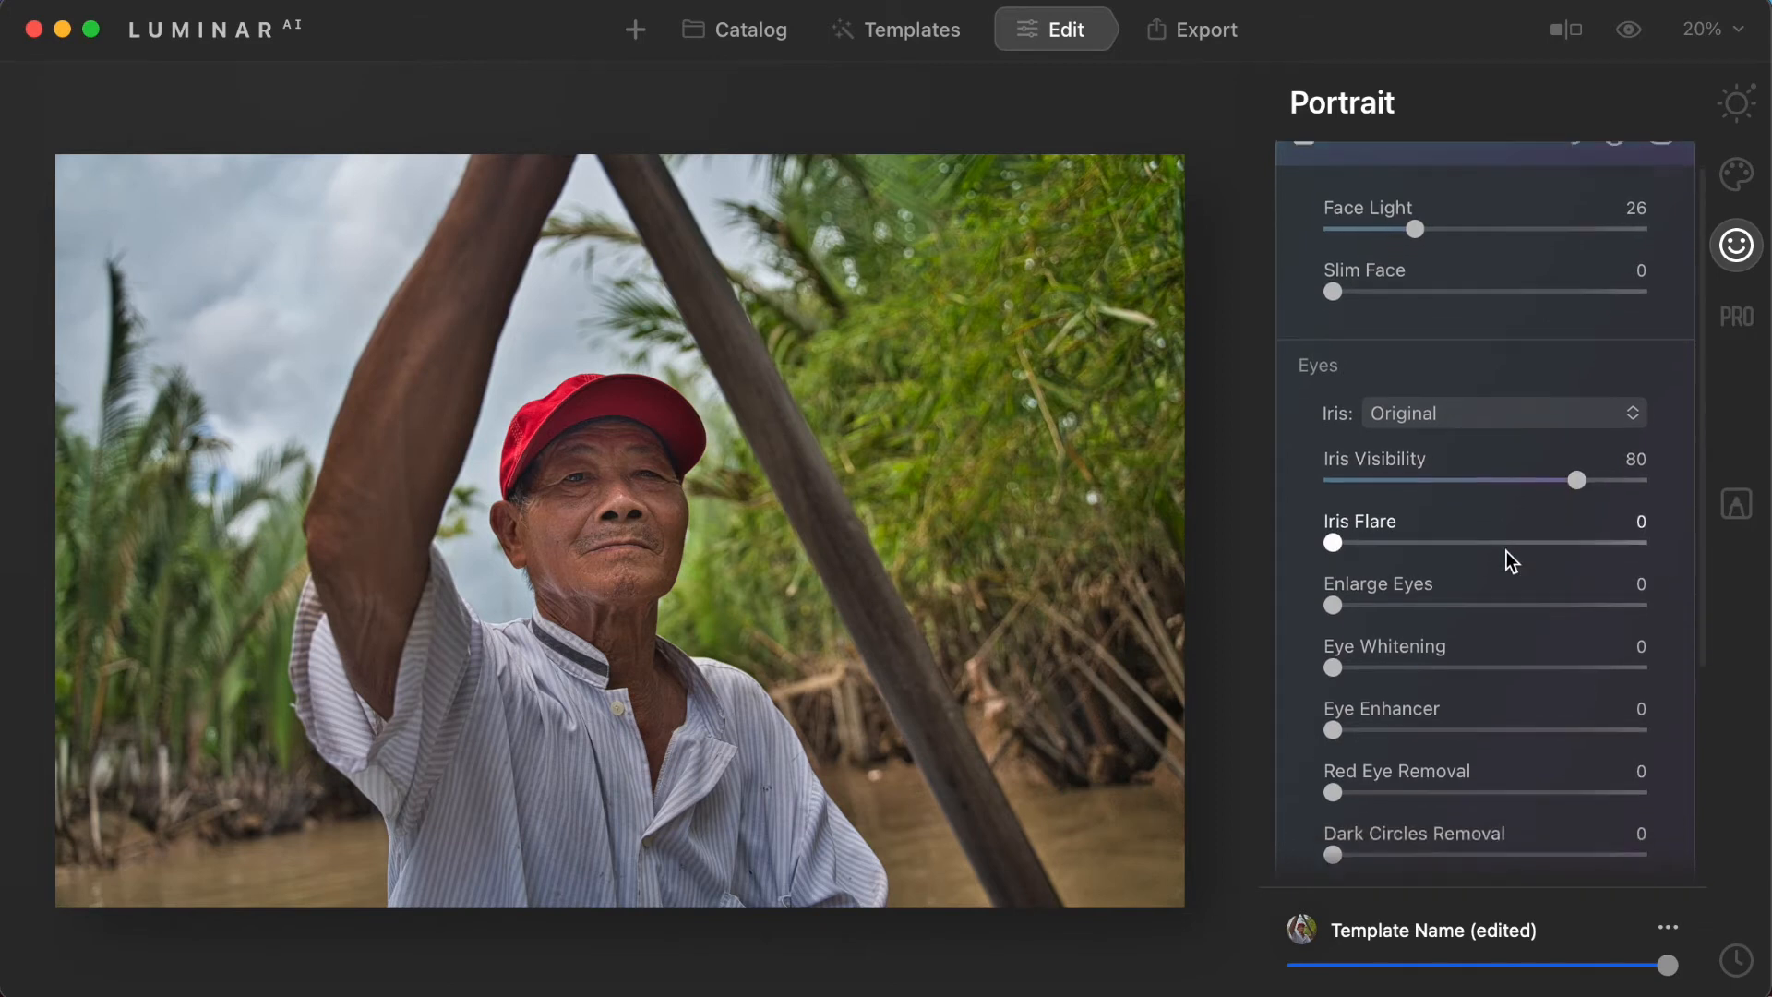
pyautogui.scroll(-3, 1506, 551)
pyautogui.doubleClick(579, 504)
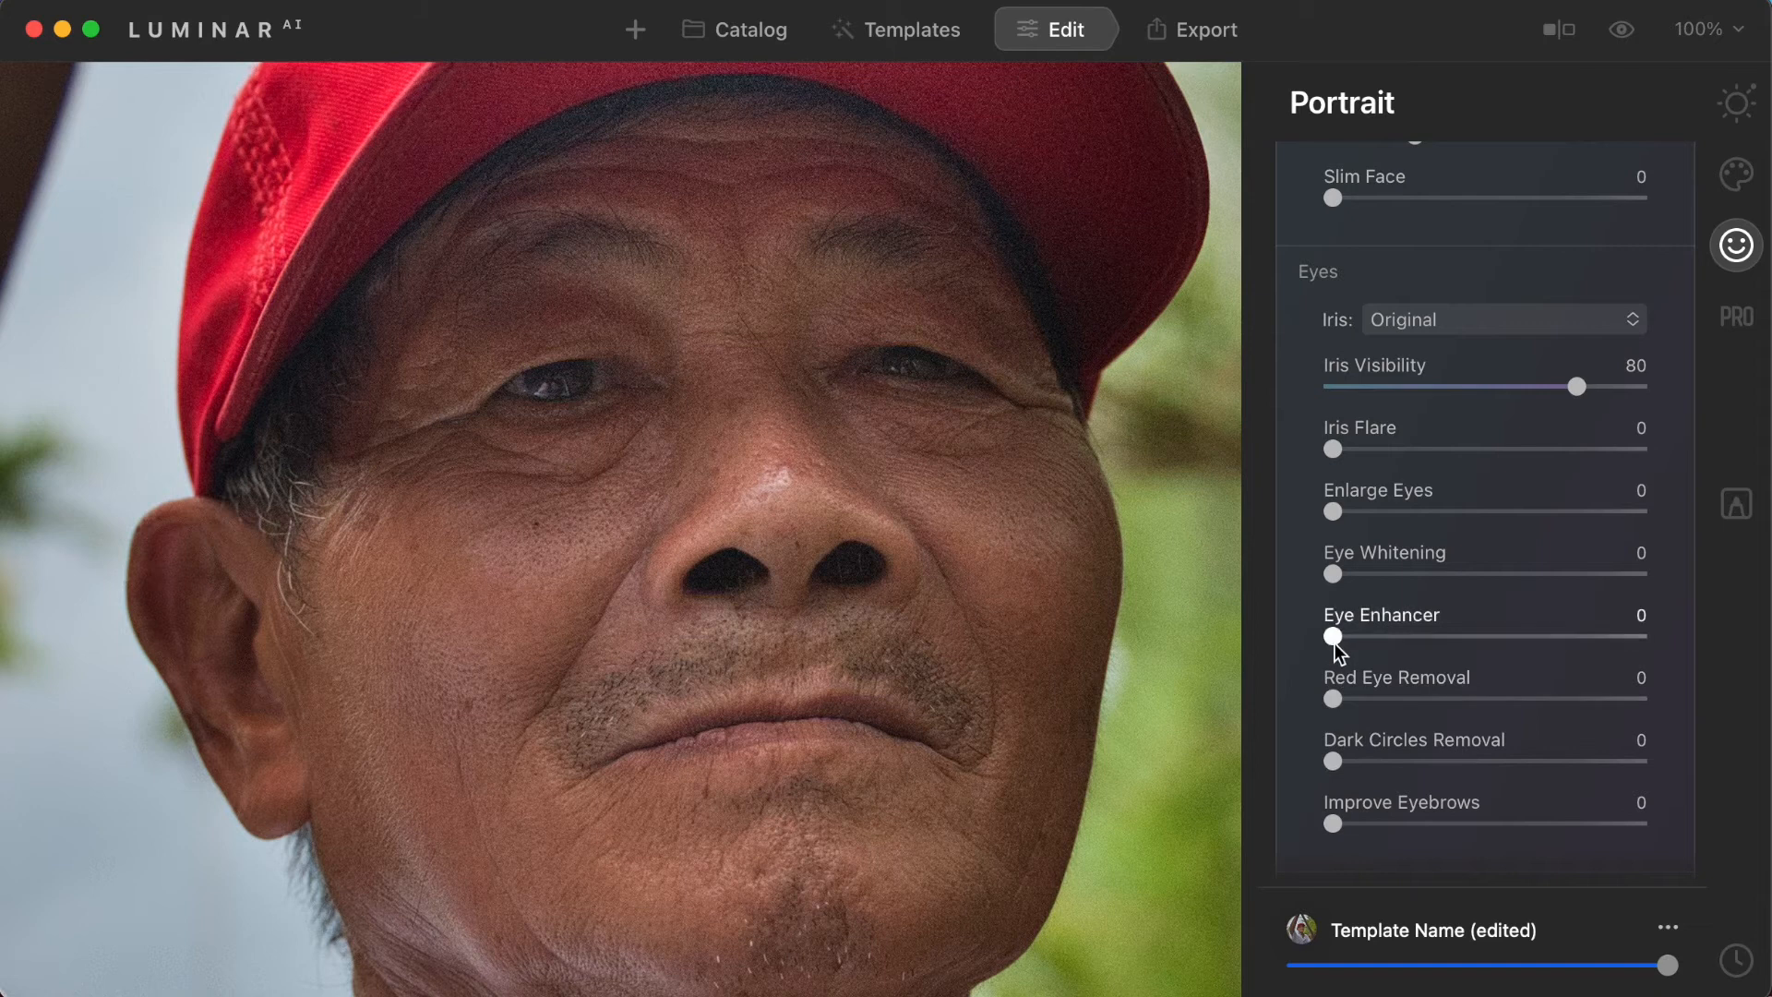
pyautogui.moveTo(1334, 644); pyautogui.dragTo(1517, 644)
pyautogui.moveTo(1521, 644); pyautogui.dragTo(1521, 646)
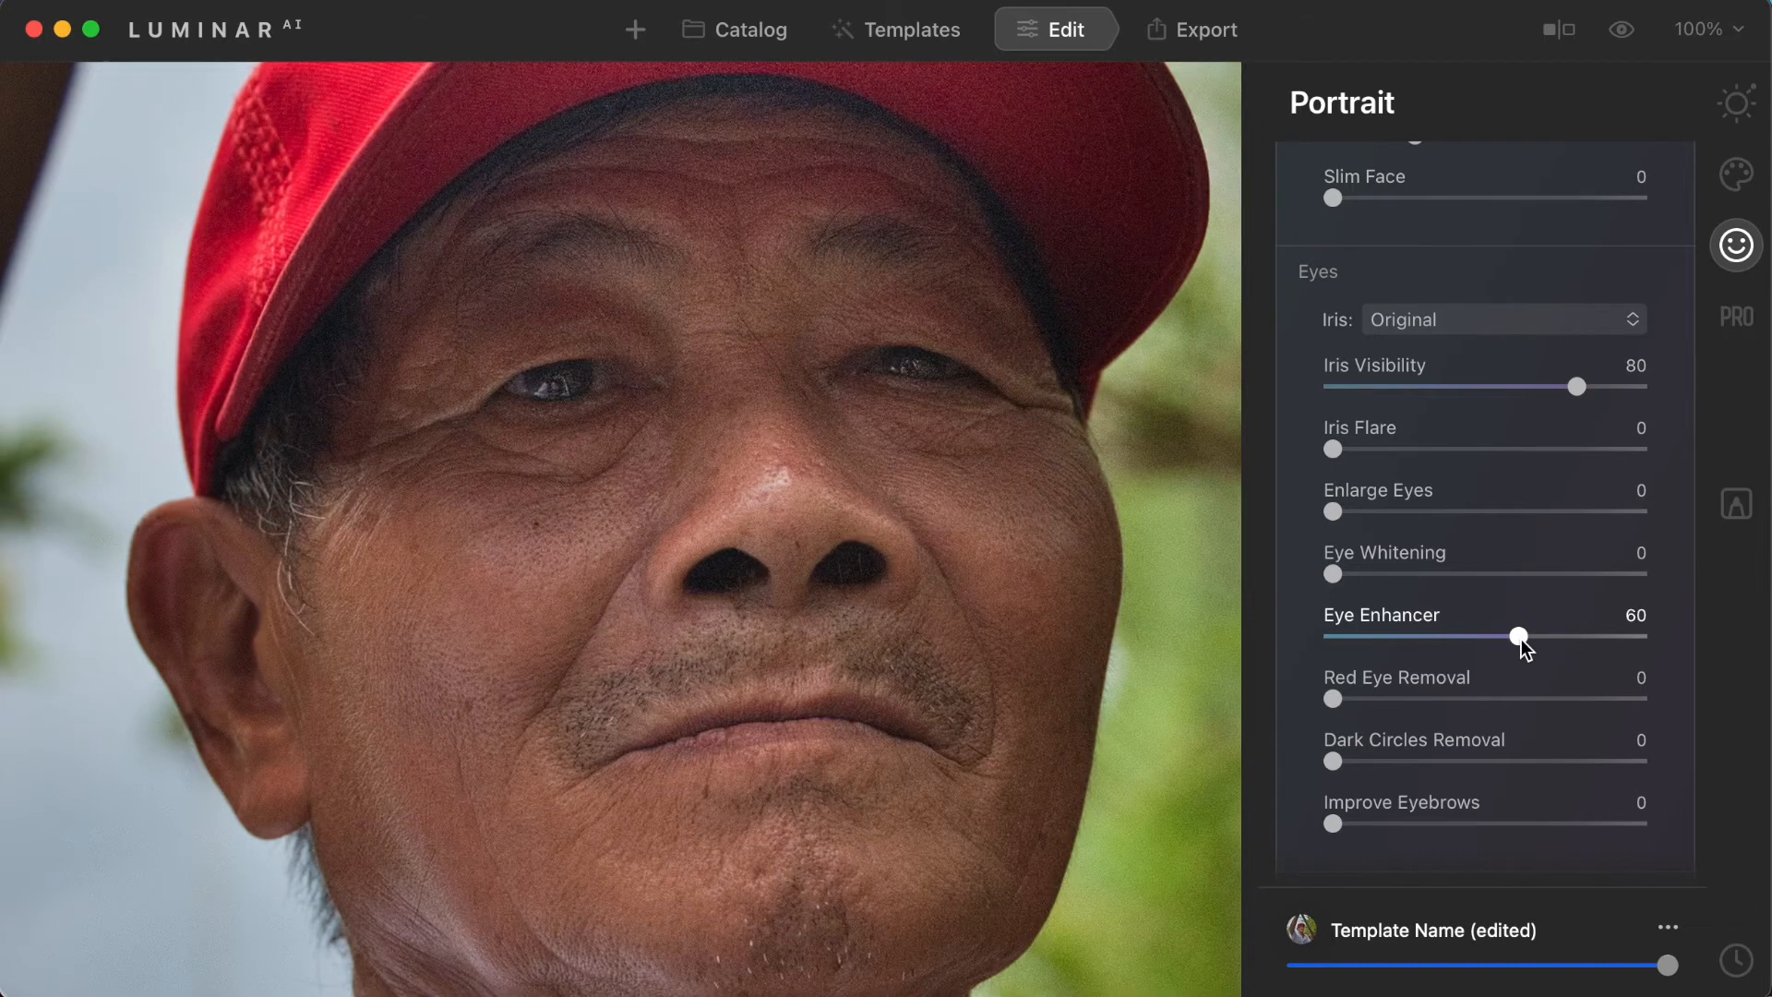
pyautogui.click(902, 586)
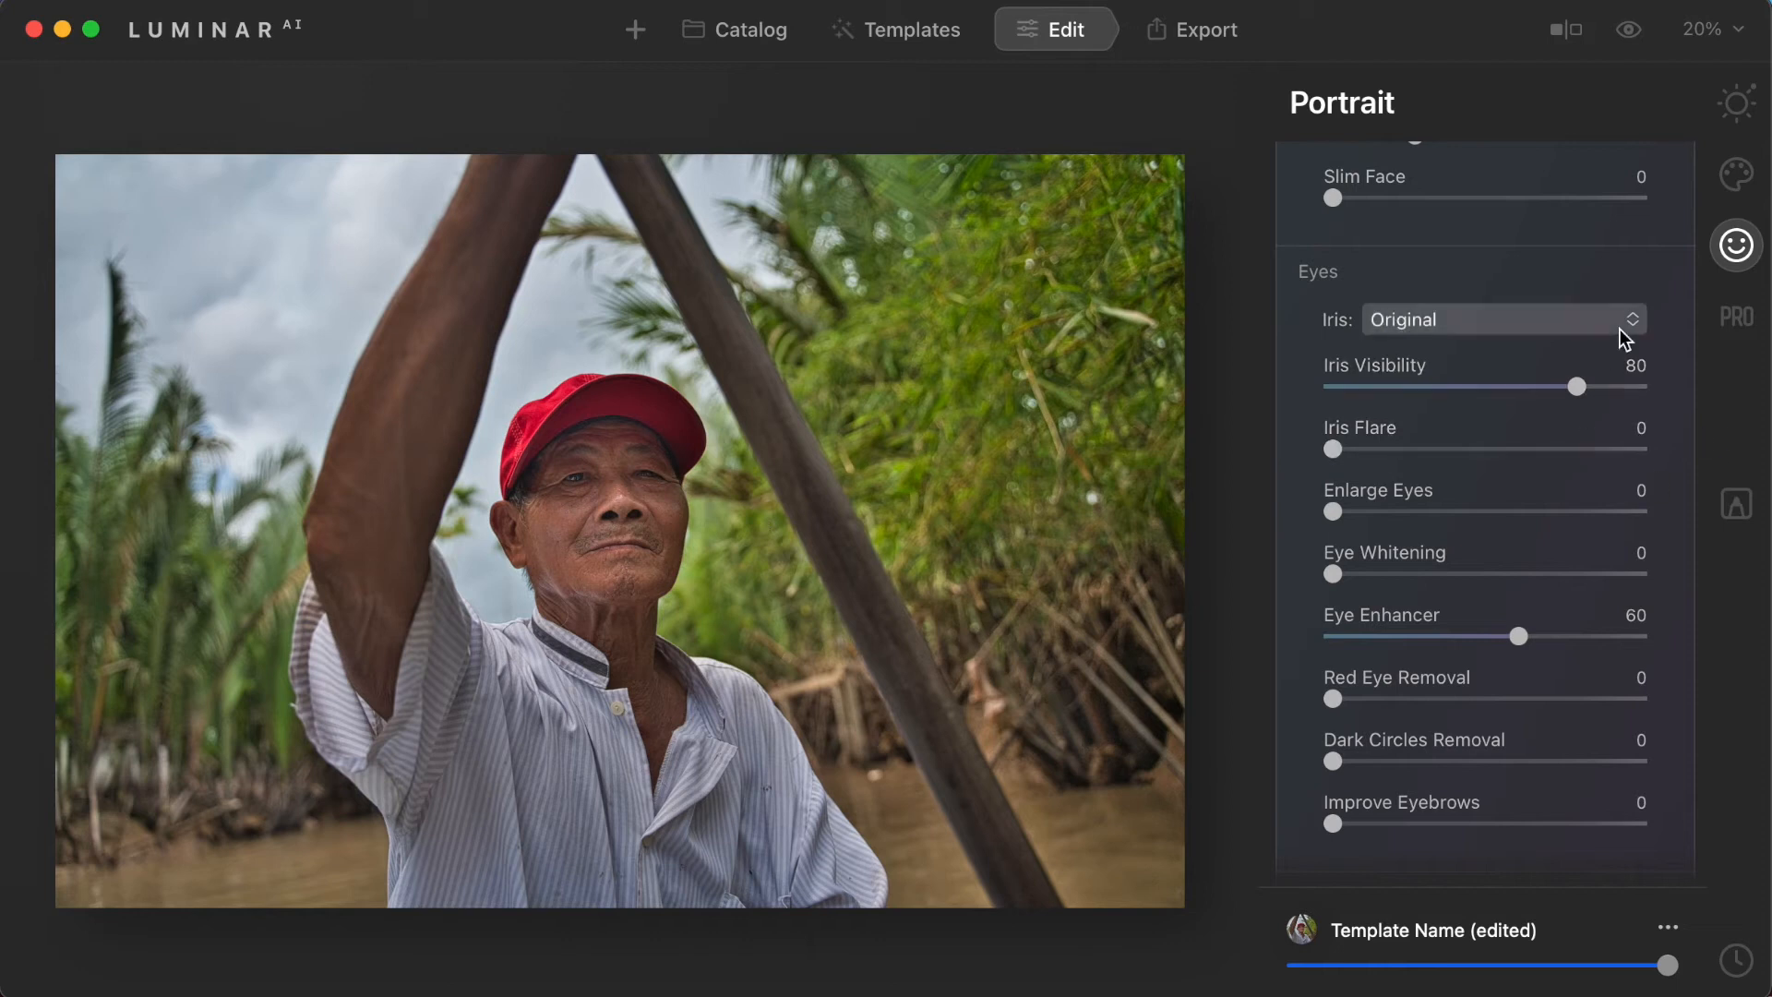
# Step: Compare the whole photo with and without the Face AI adjustments, and close the Face AI settings
pyautogui.scroll(2, 1583, 307)
pyautogui.scroll(3, 1584, 308)
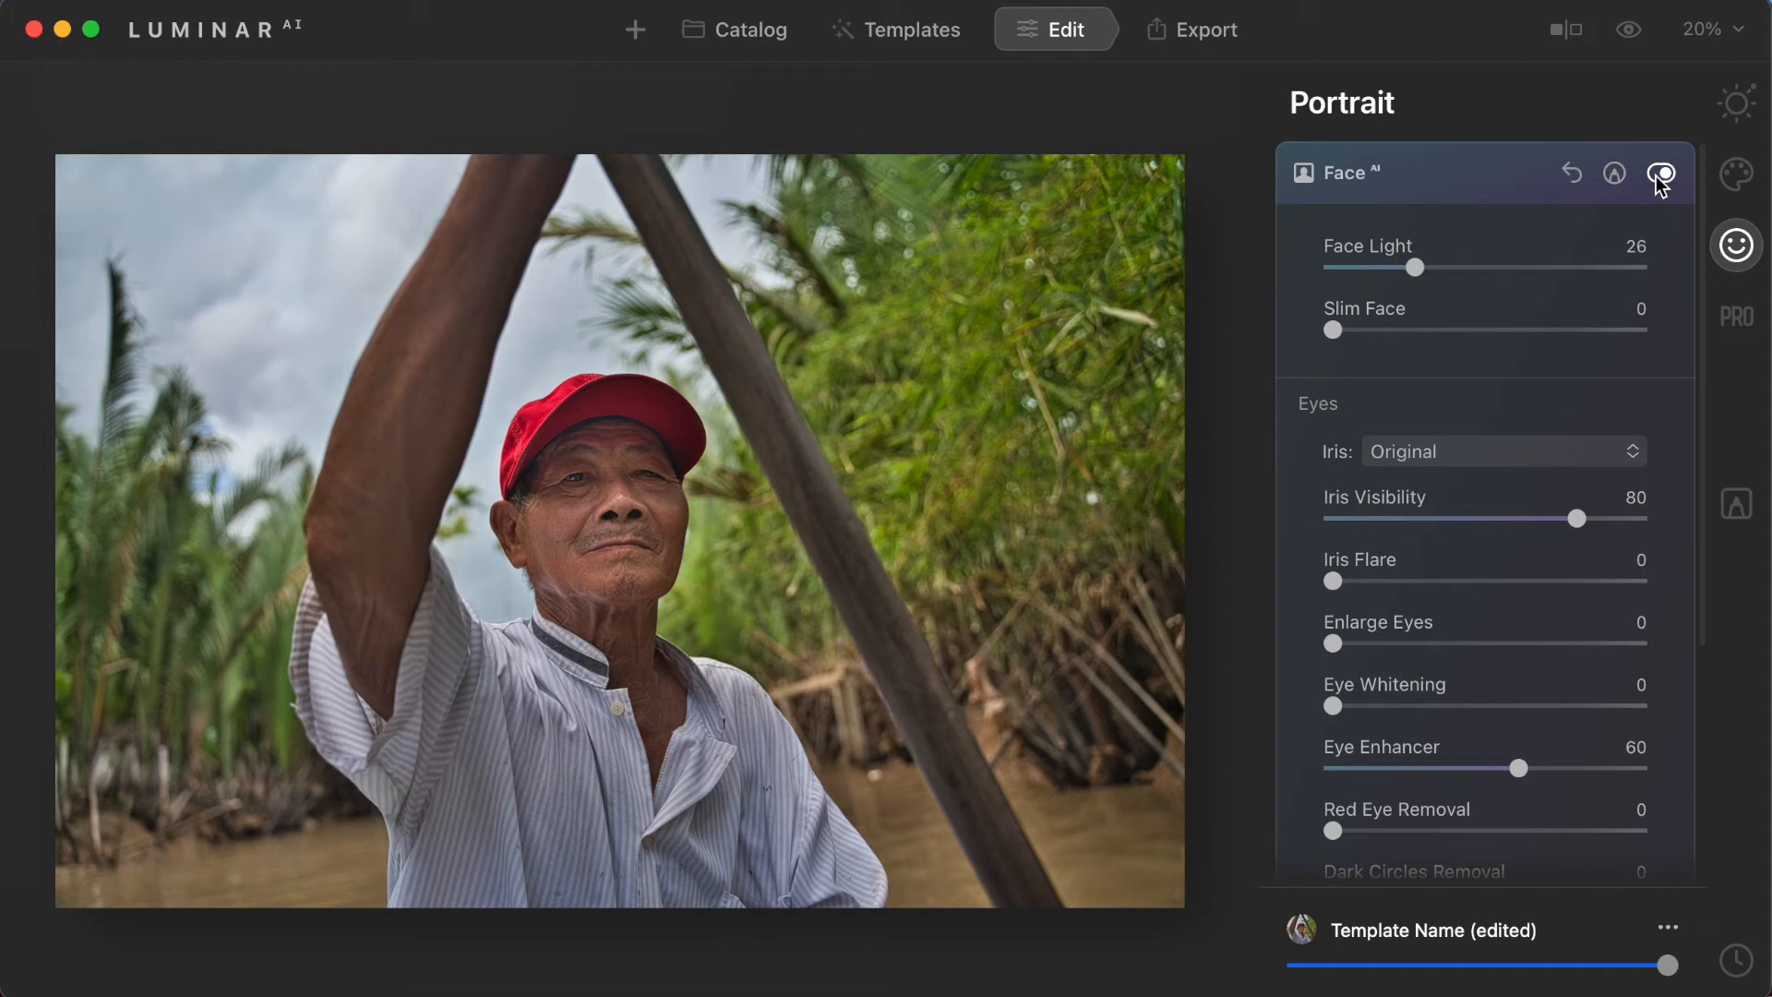
pyautogui.click(1660, 175)
pyautogui.click(1662, 174)
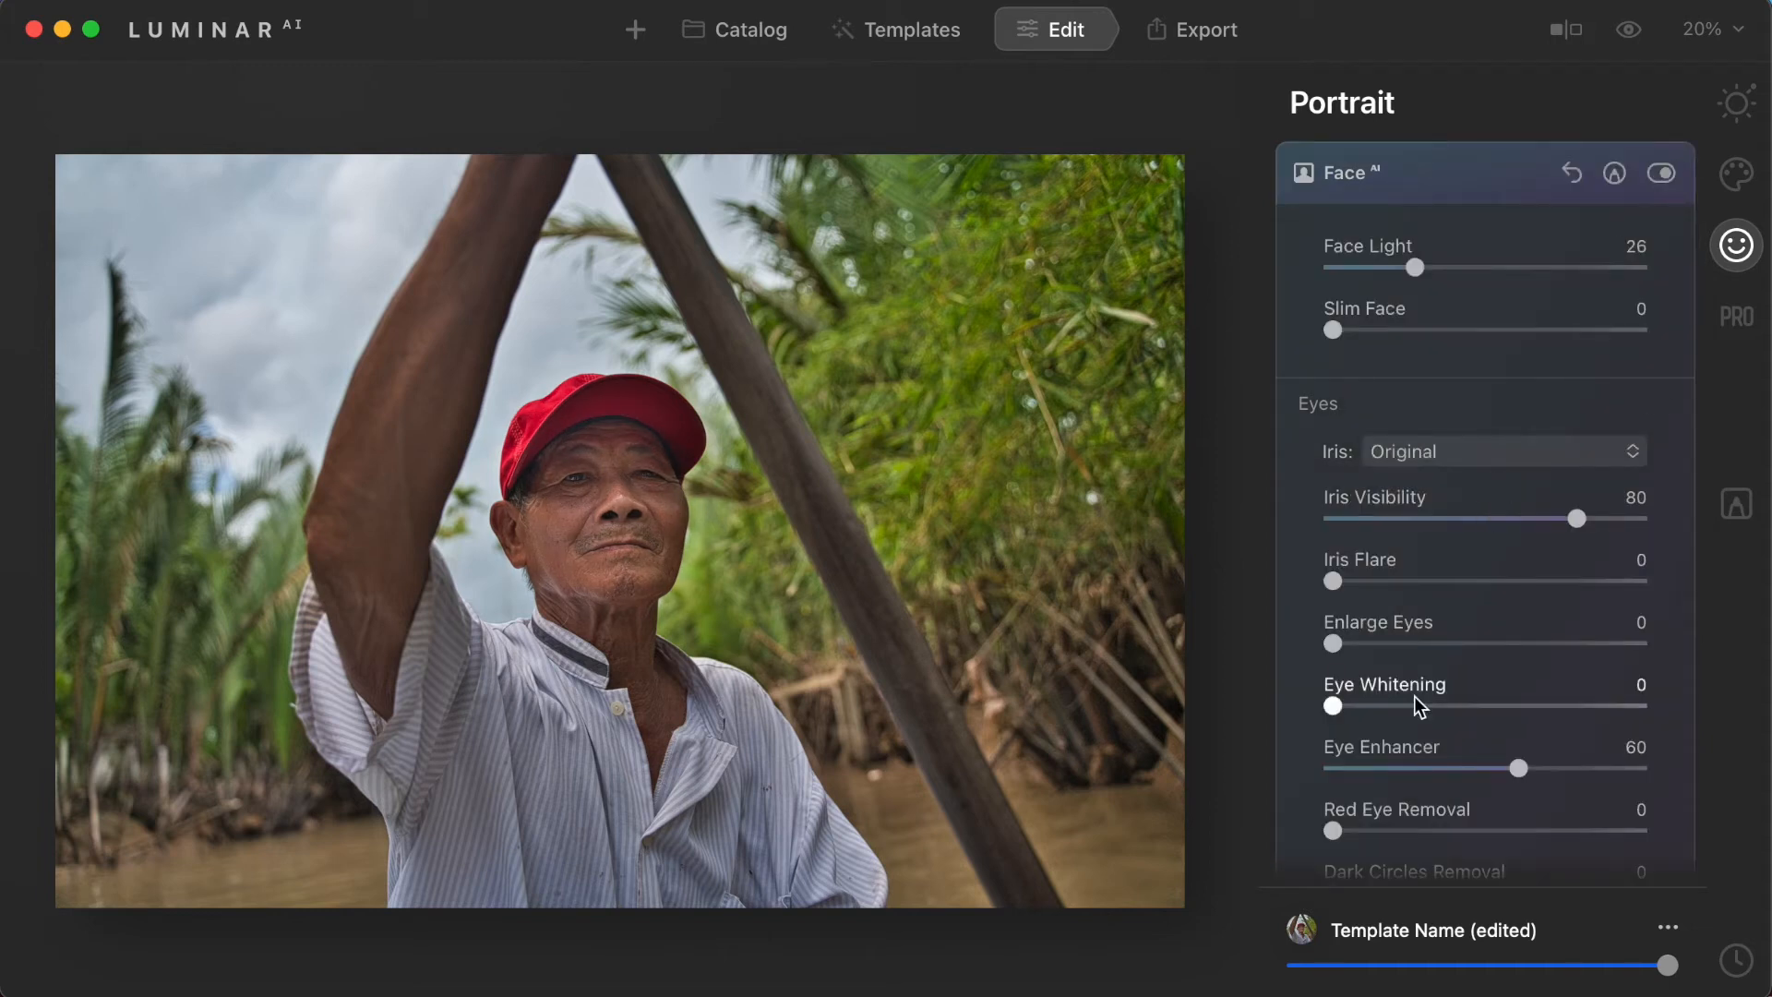
pyautogui.click(1476, 181)
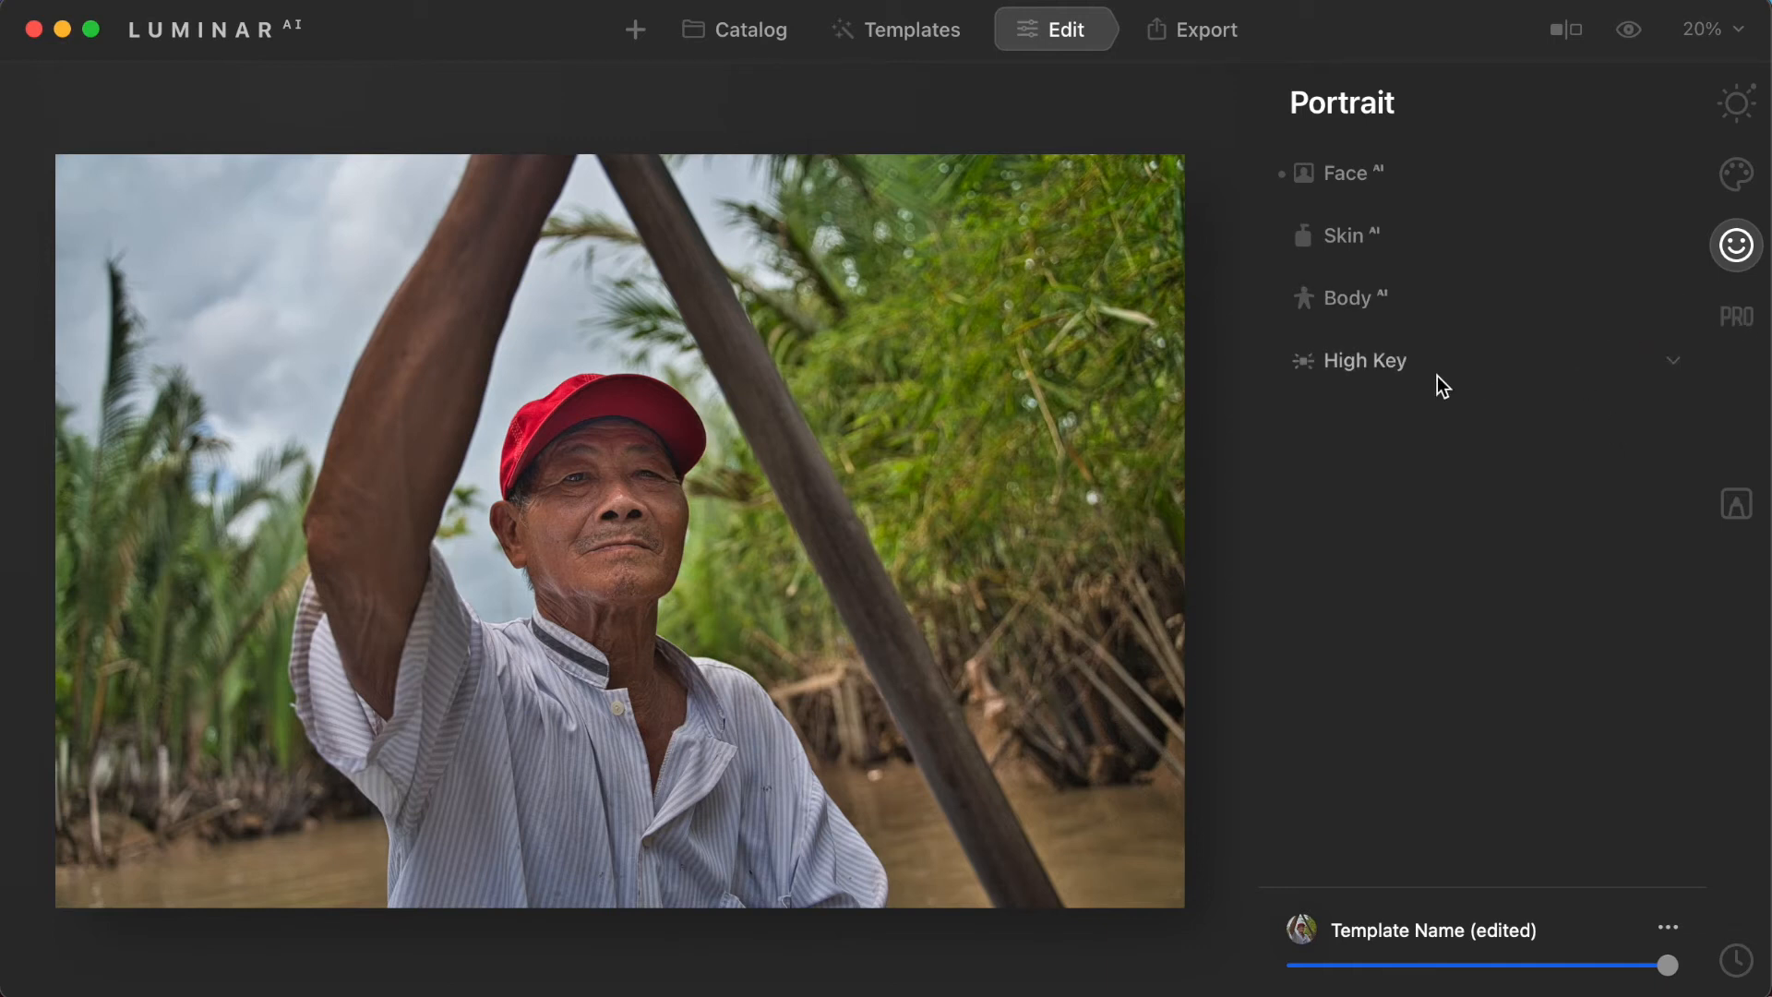
# Step: Apply a High Key effect with an Amount of 27 and compare the photo with and without it
pyautogui.click(1465, 362)
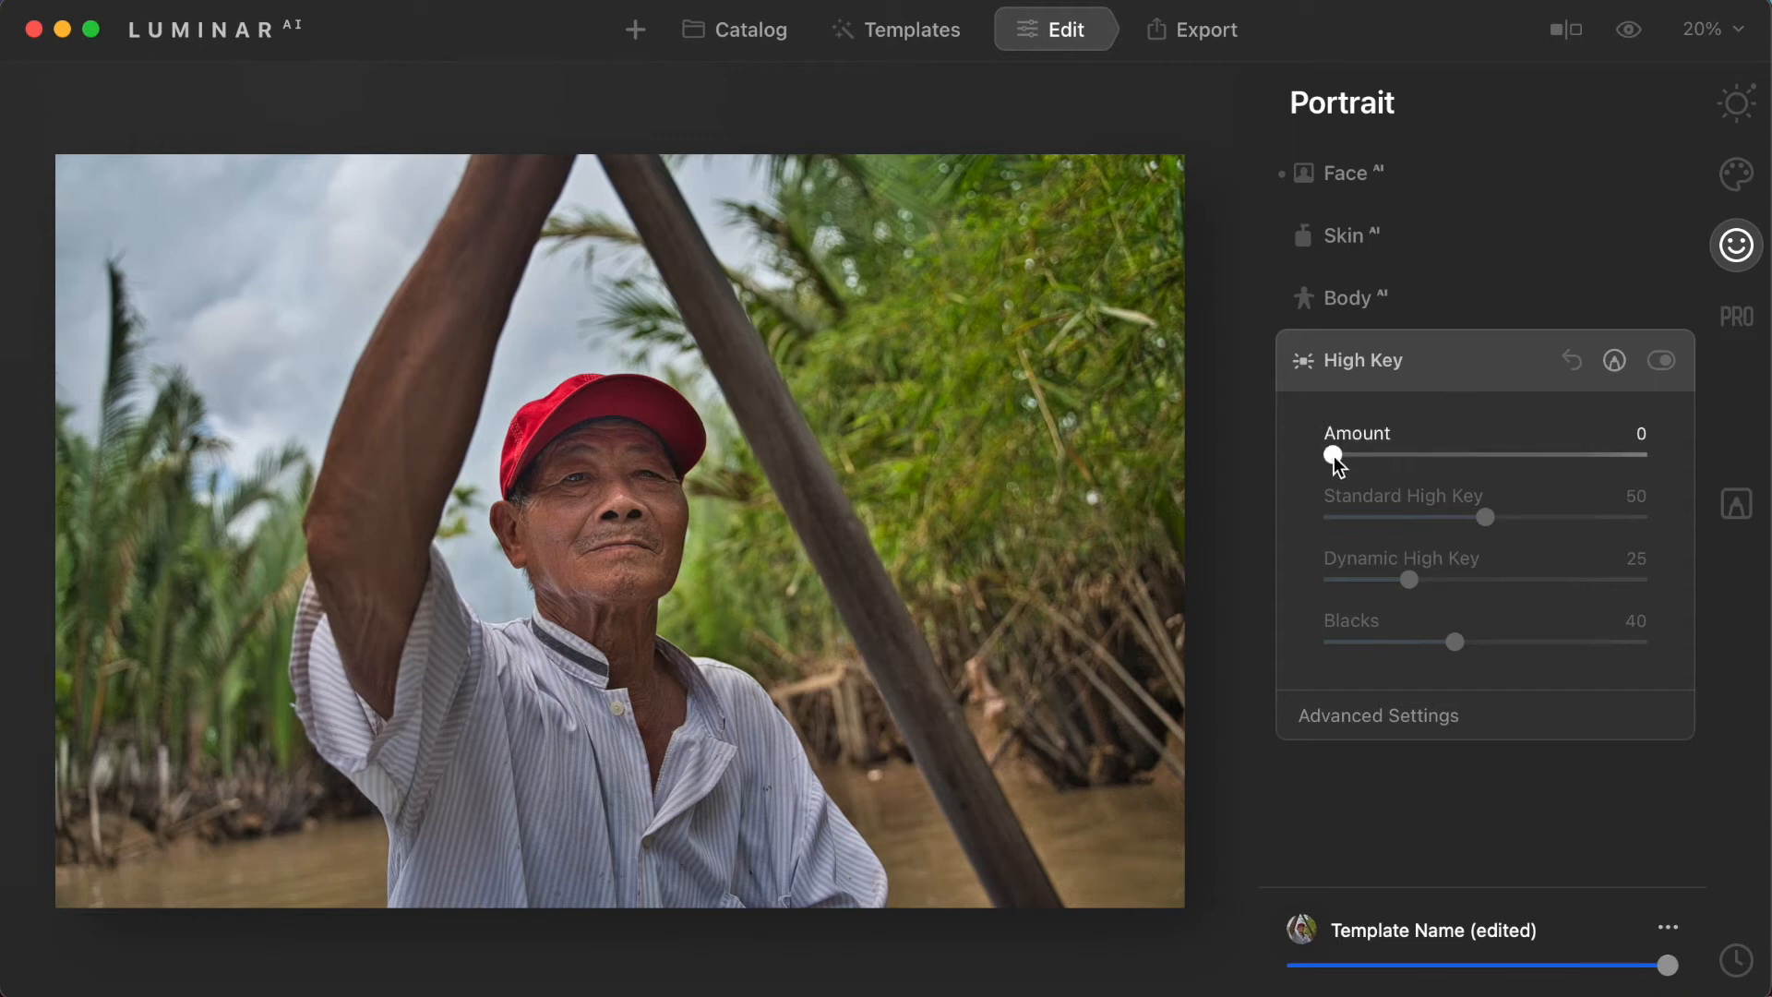
pyautogui.moveTo(1334, 458); pyautogui.dragTo(1428, 467)
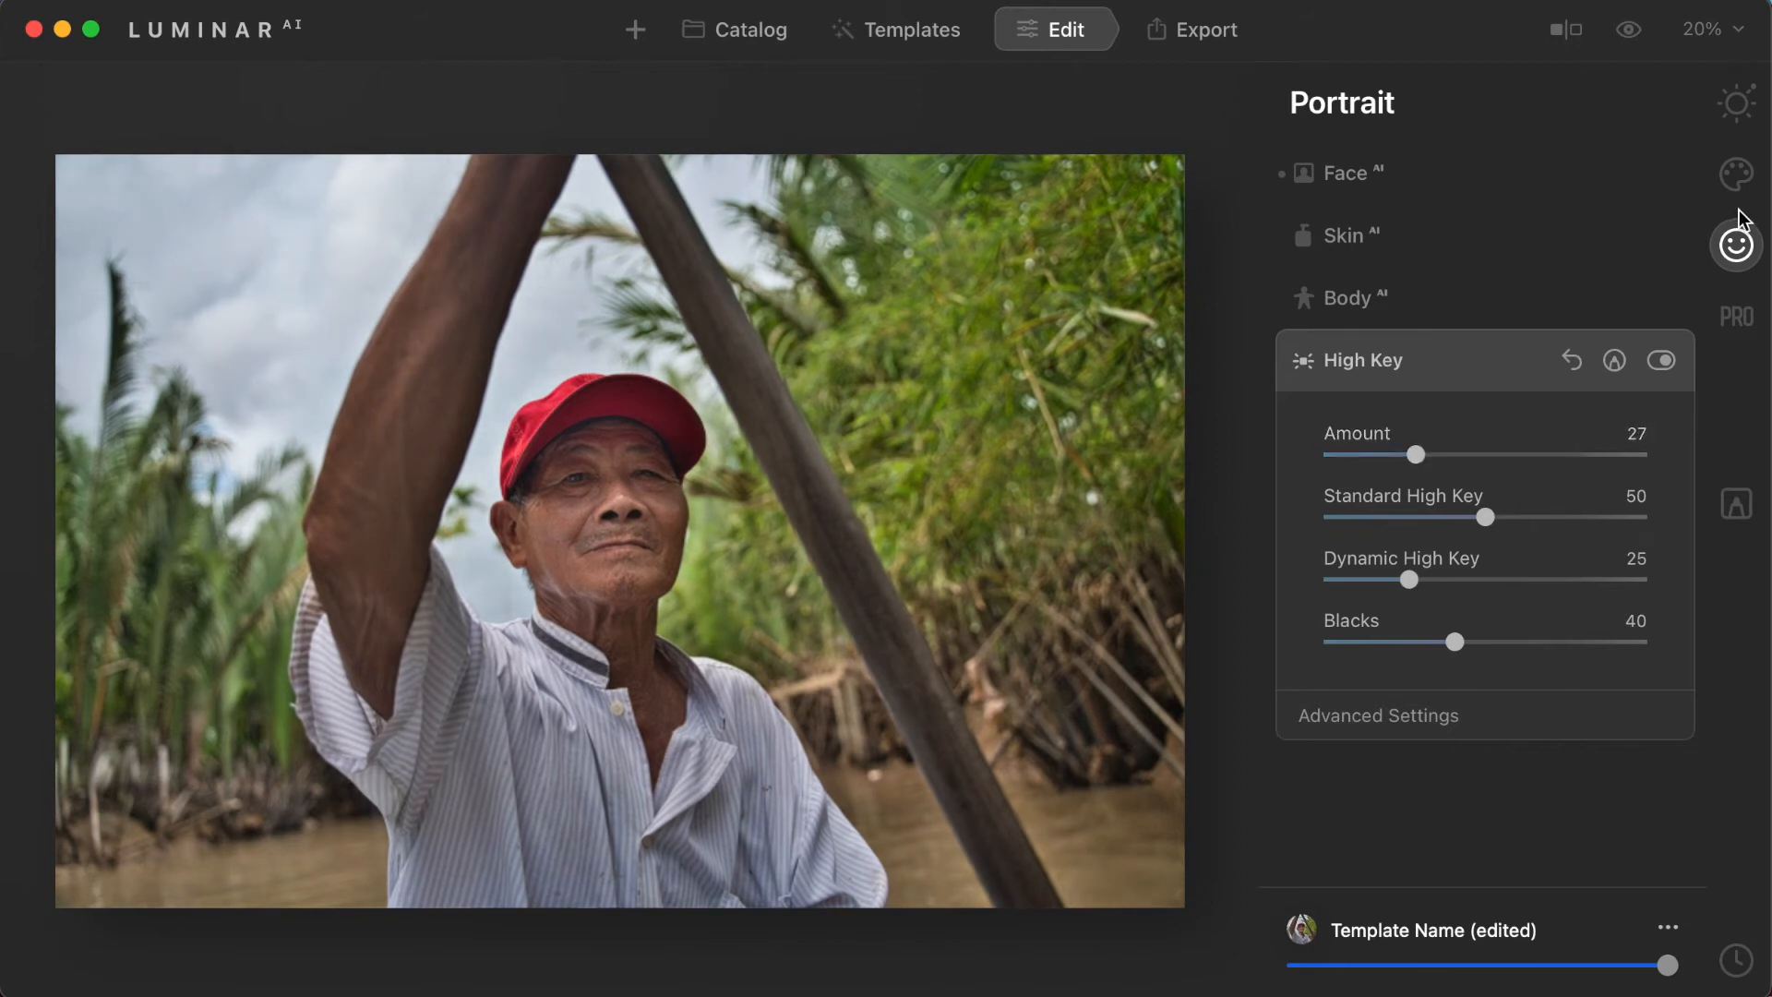
pyautogui.click(1651, 367)
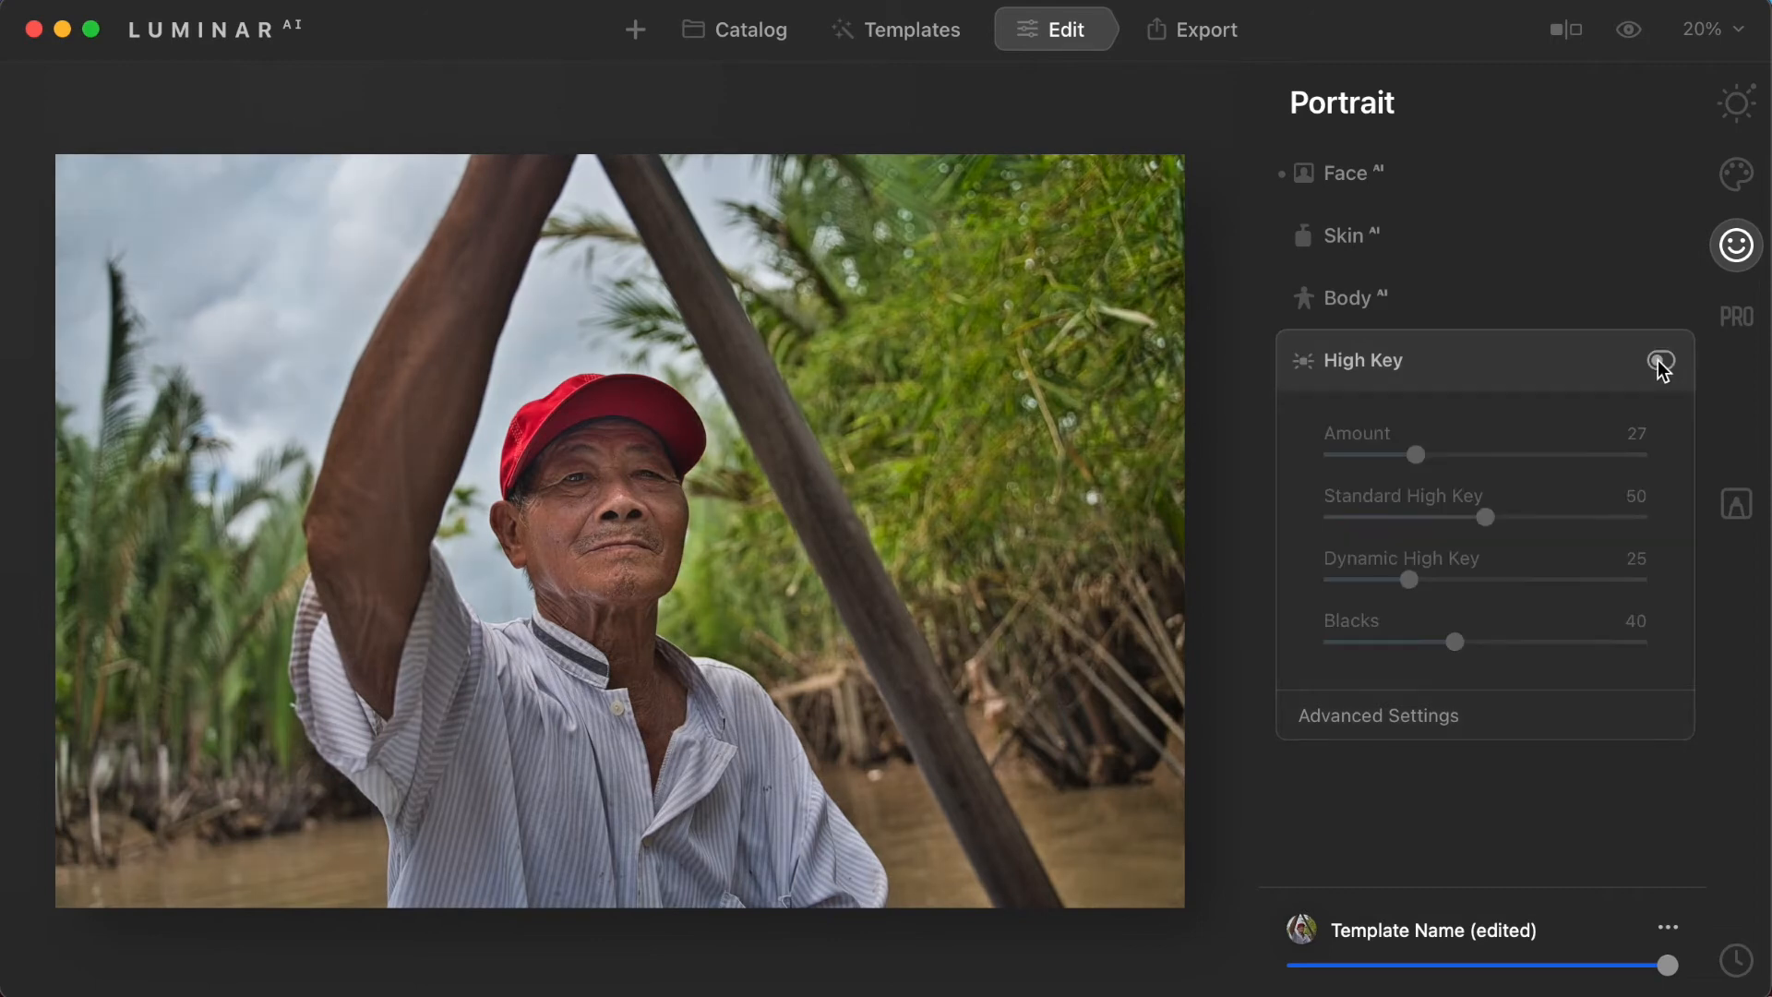
pyautogui.click(1666, 365)
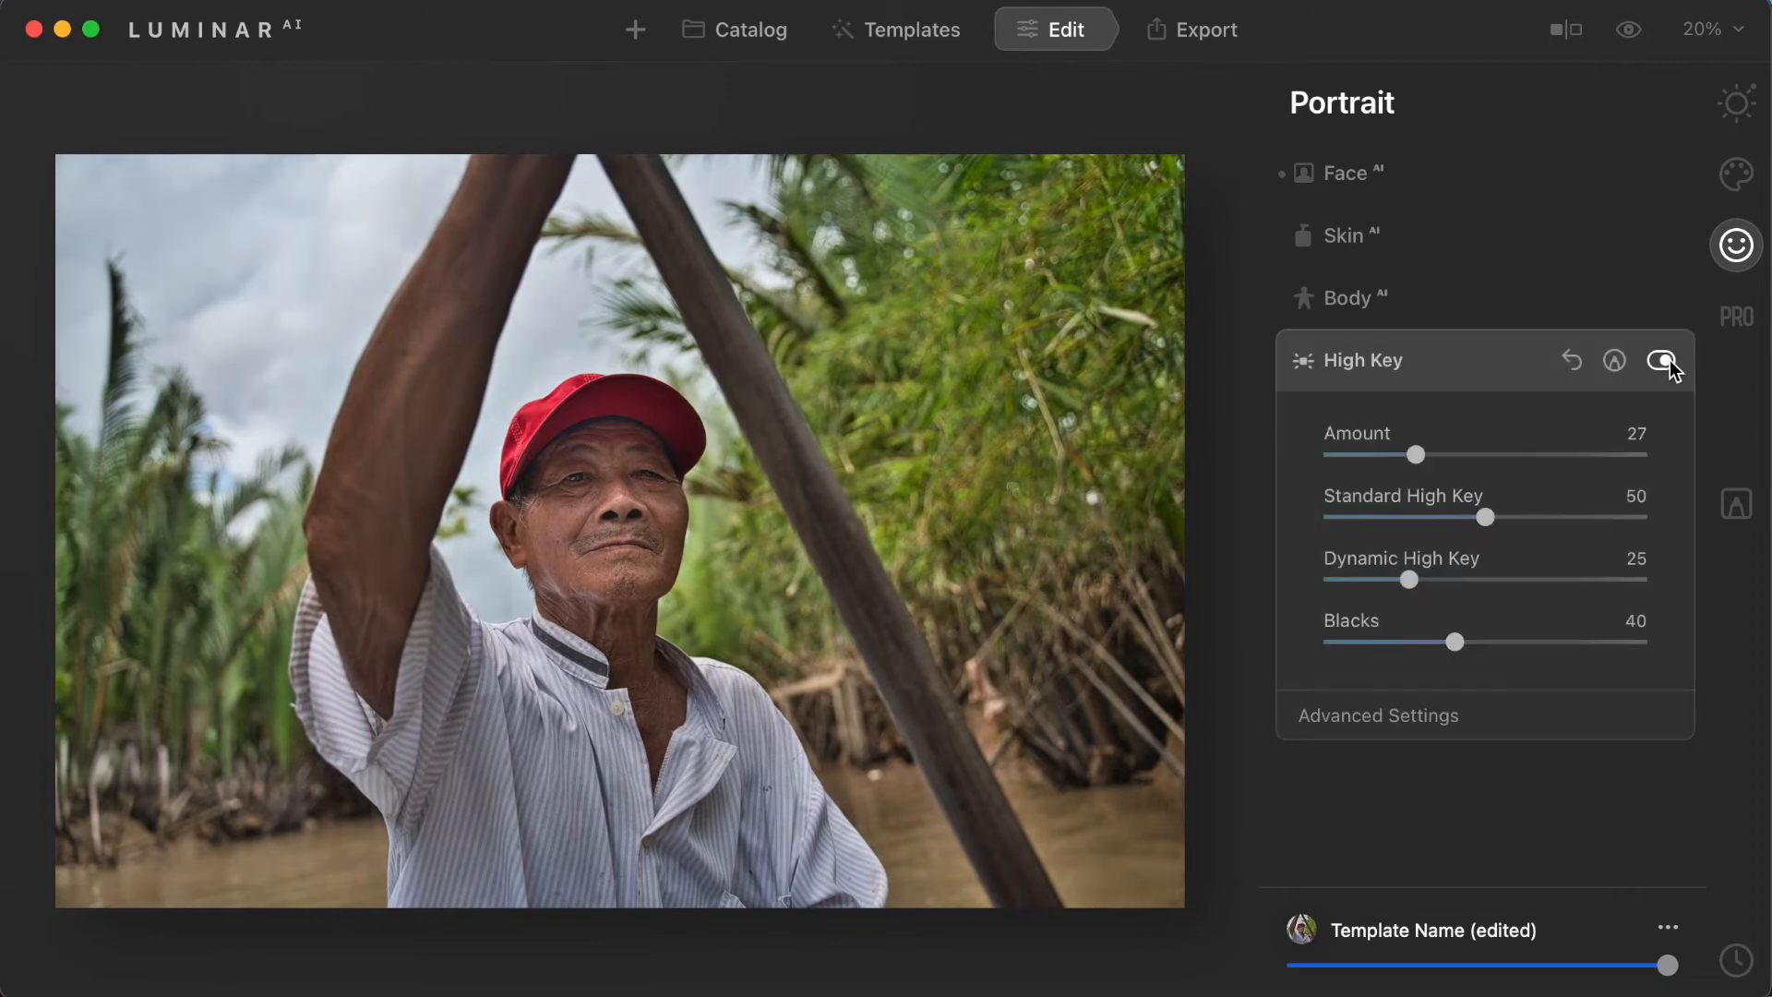
pyautogui.click(1664, 365)
pyautogui.click(1666, 365)
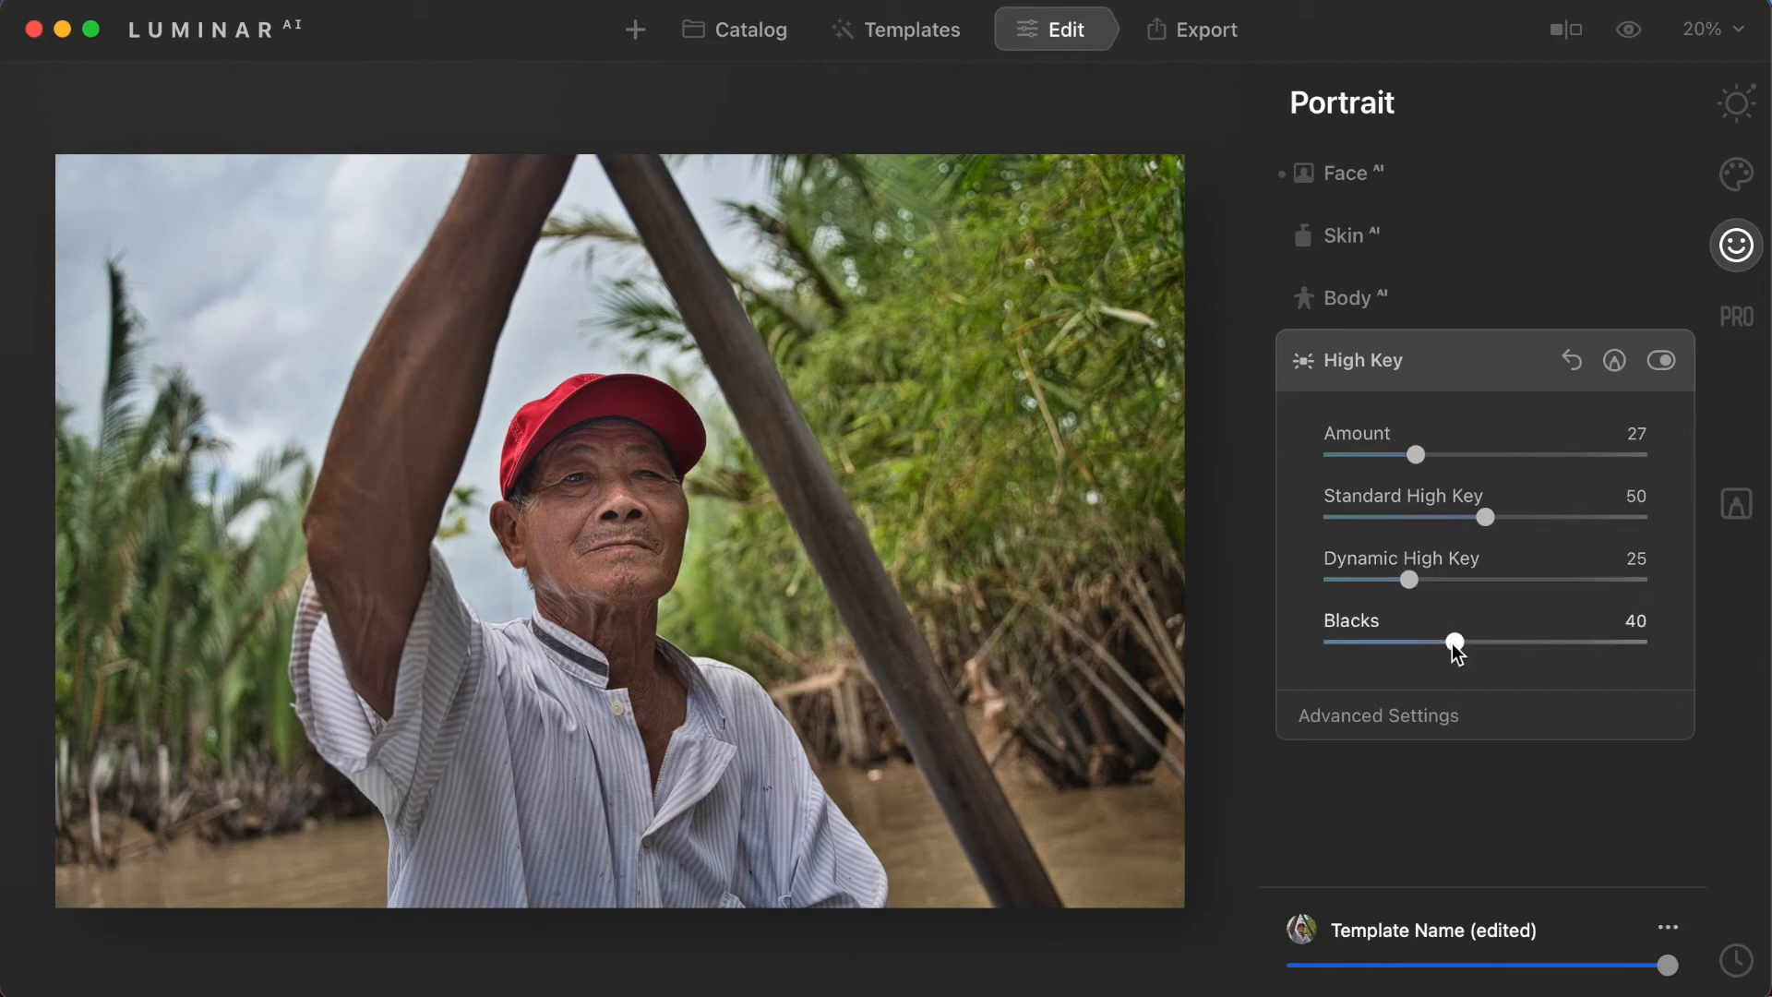
# Step: Deepen the High Key effect with Blacks at 60, compare the photo with and without it, and close its settings
pyautogui.moveTo(1454, 646); pyautogui.dragTo(1524, 652)
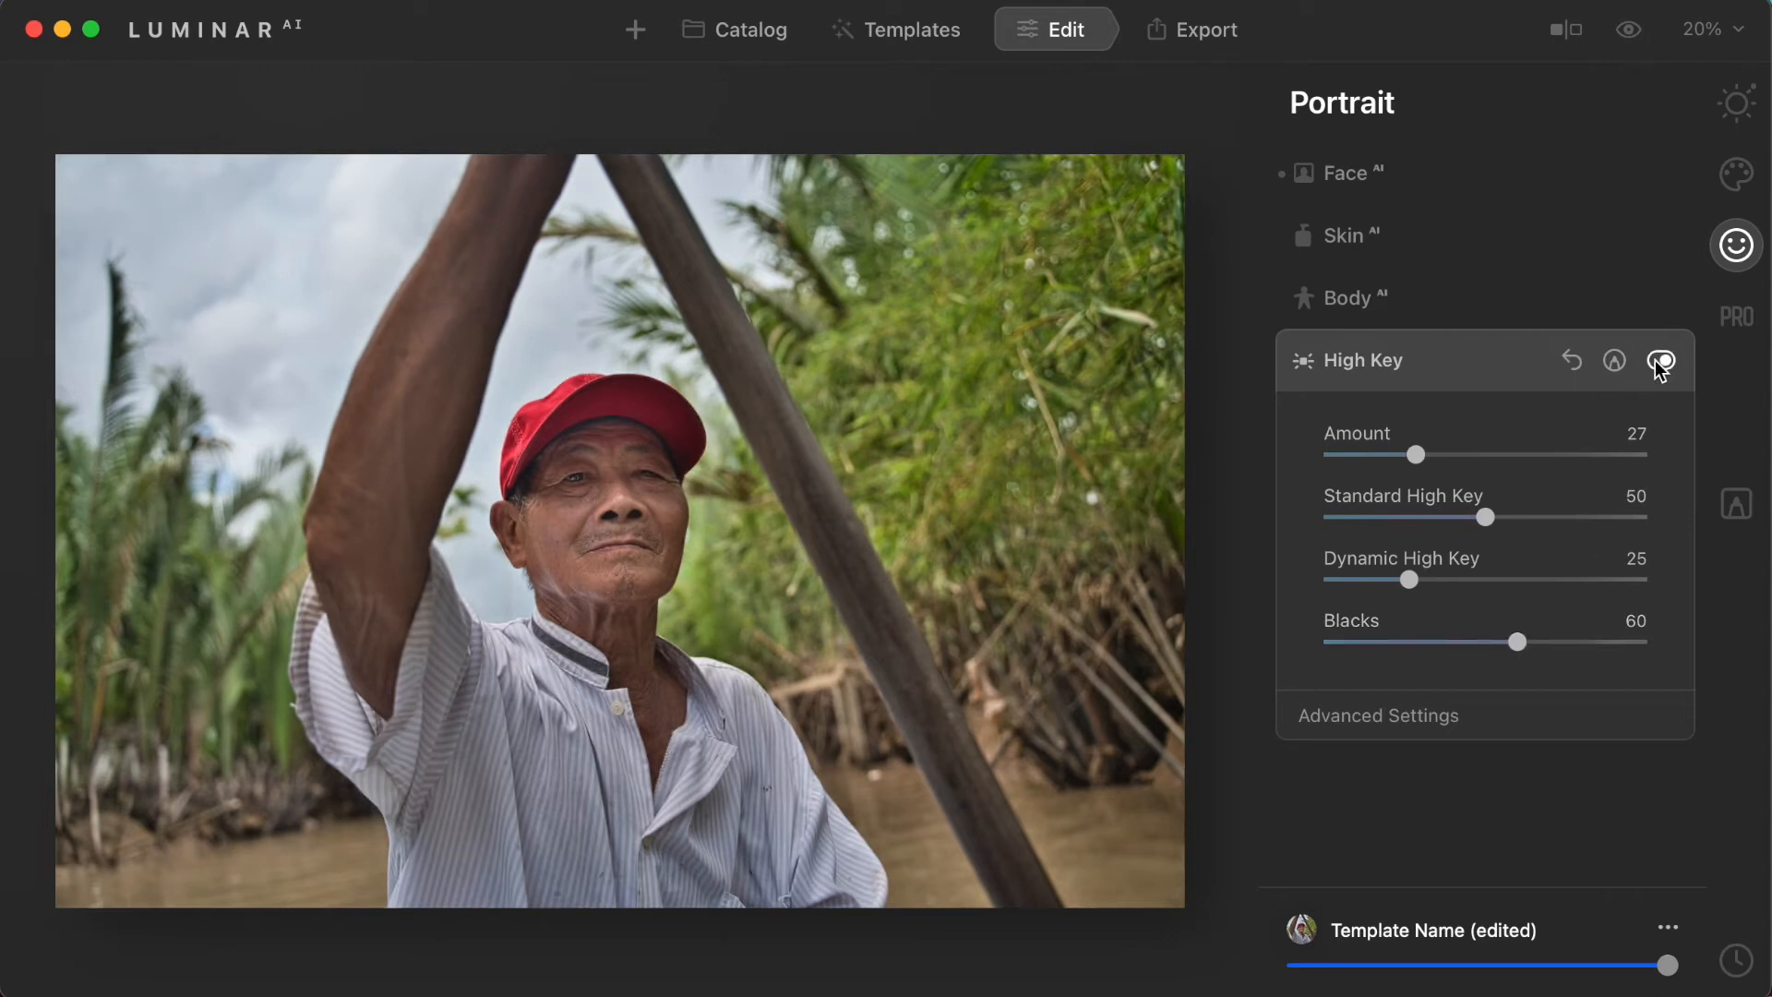
pyautogui.click(1660, 361)
pyautogui.click(1672, 363)
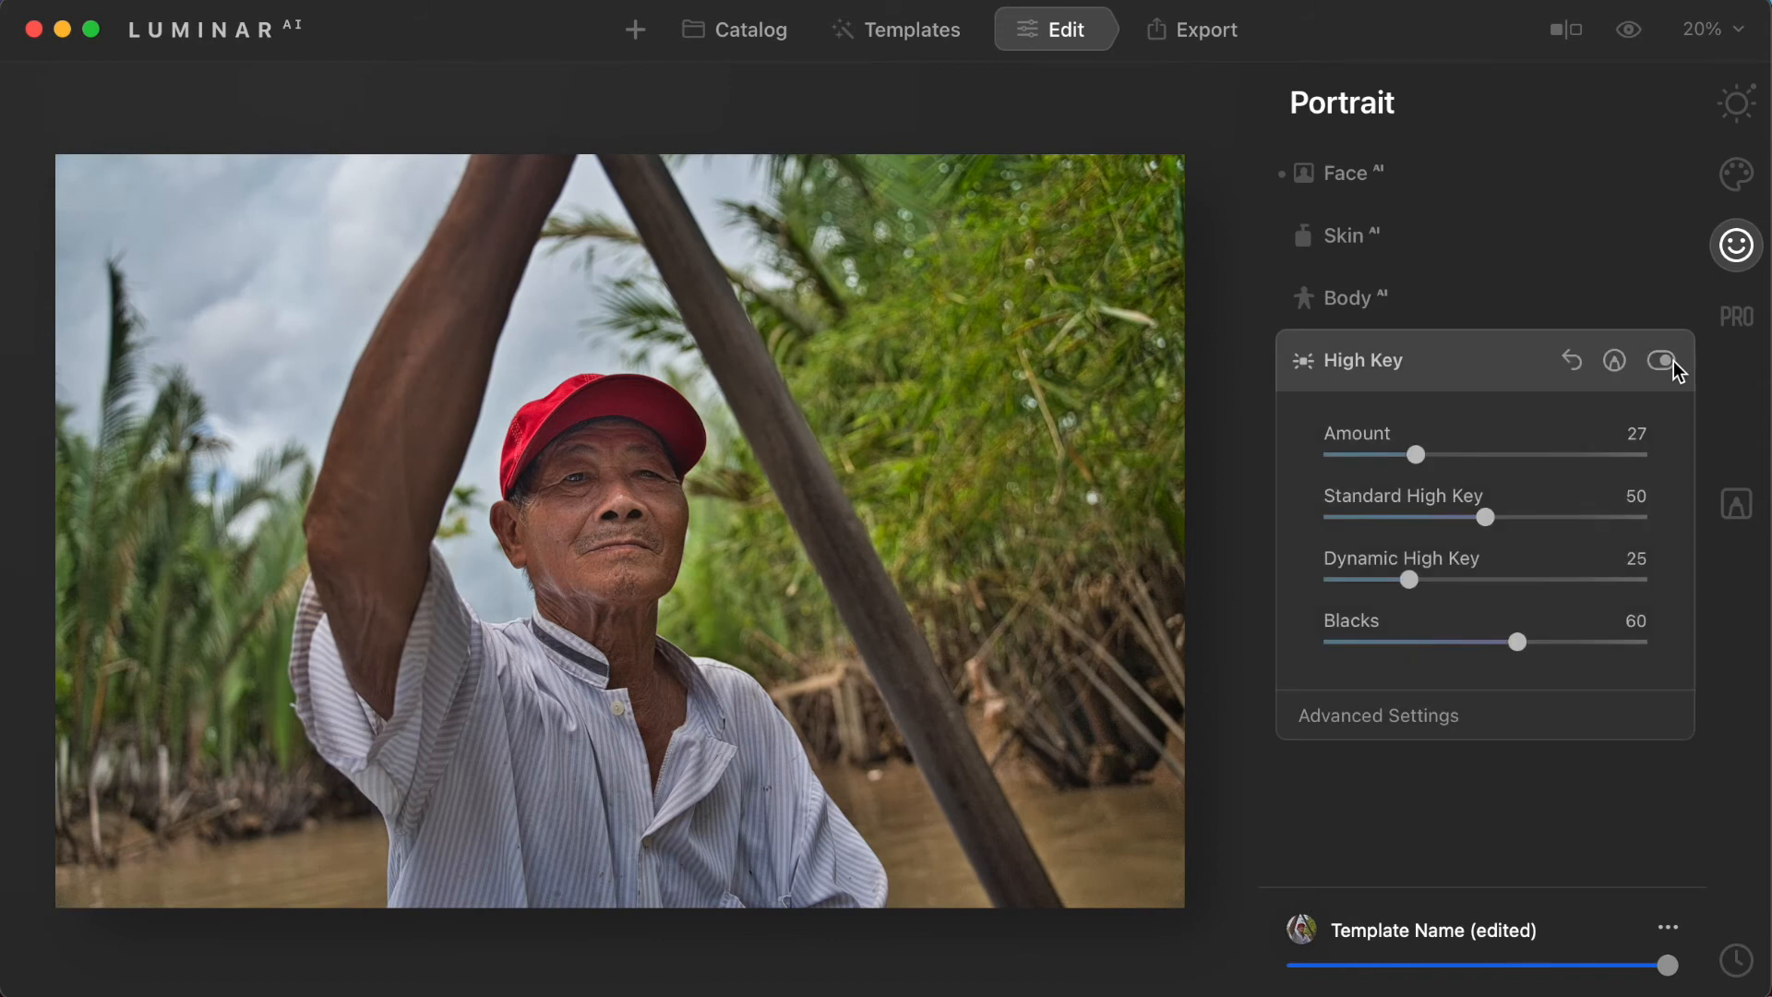
pyautogui.click(1456, 356)
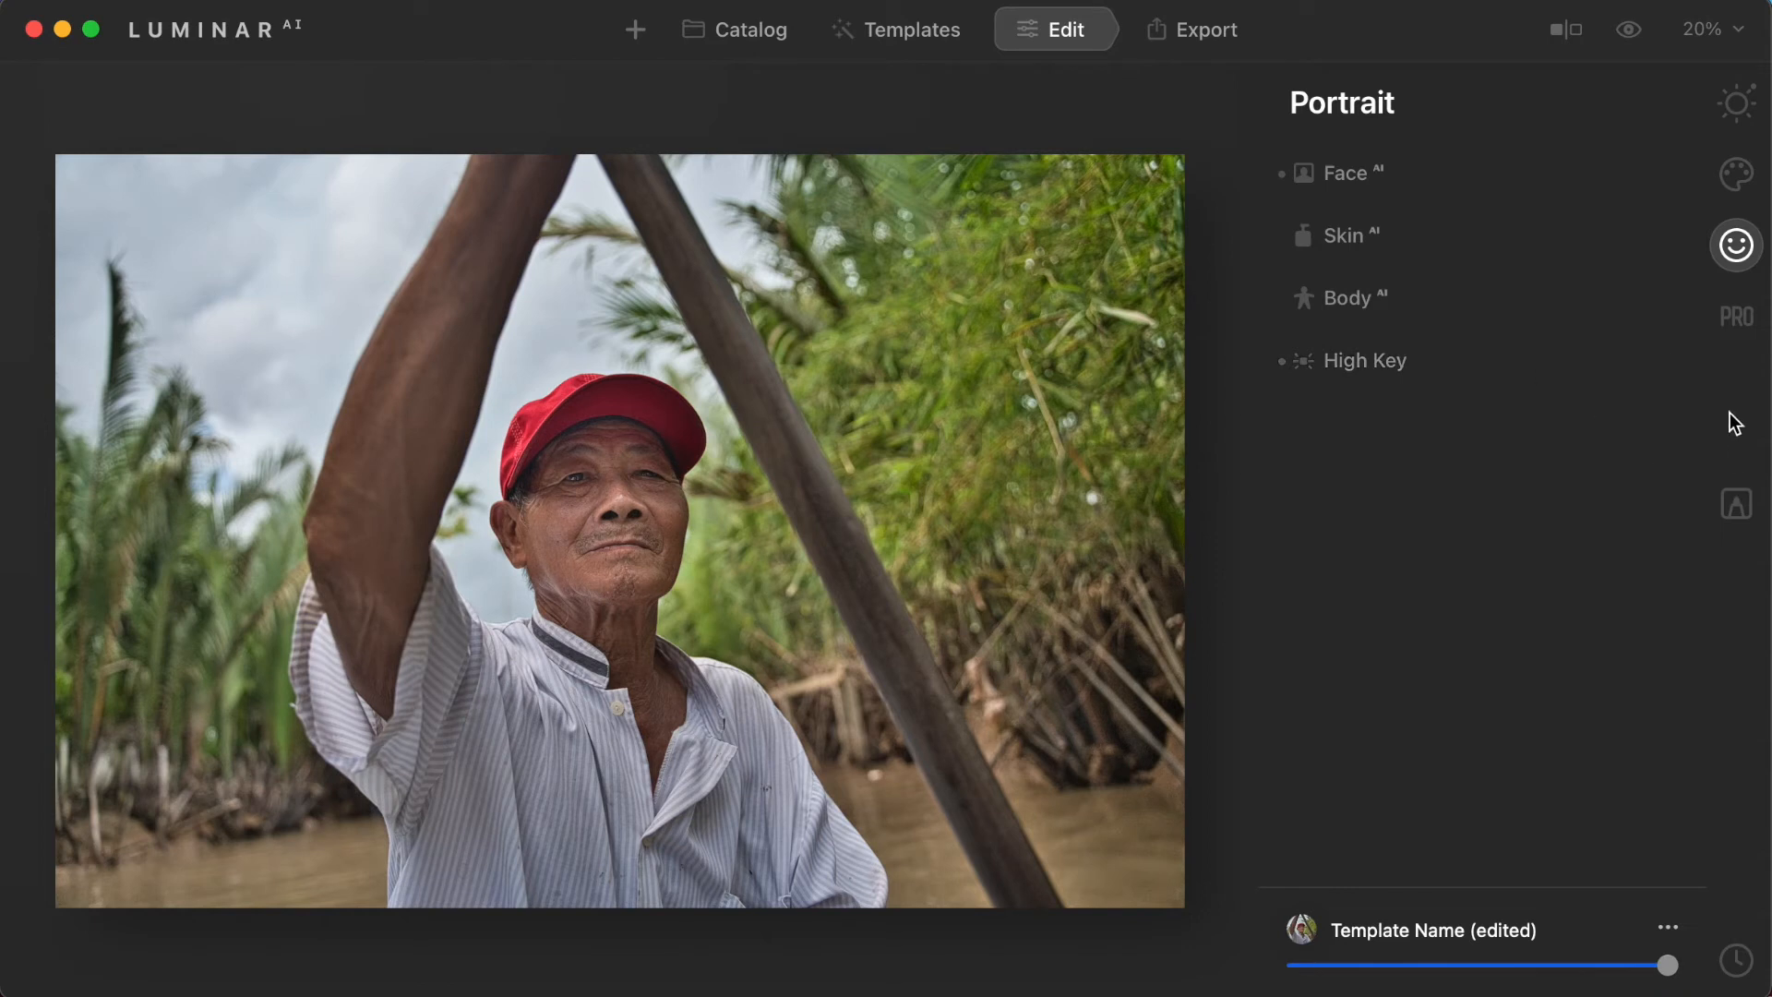
# Step: Enable Auto Distortion Corrections and Remove Chromatic Aberrations in the professional Optics adjustments
pyautogui.click(1735, 313)
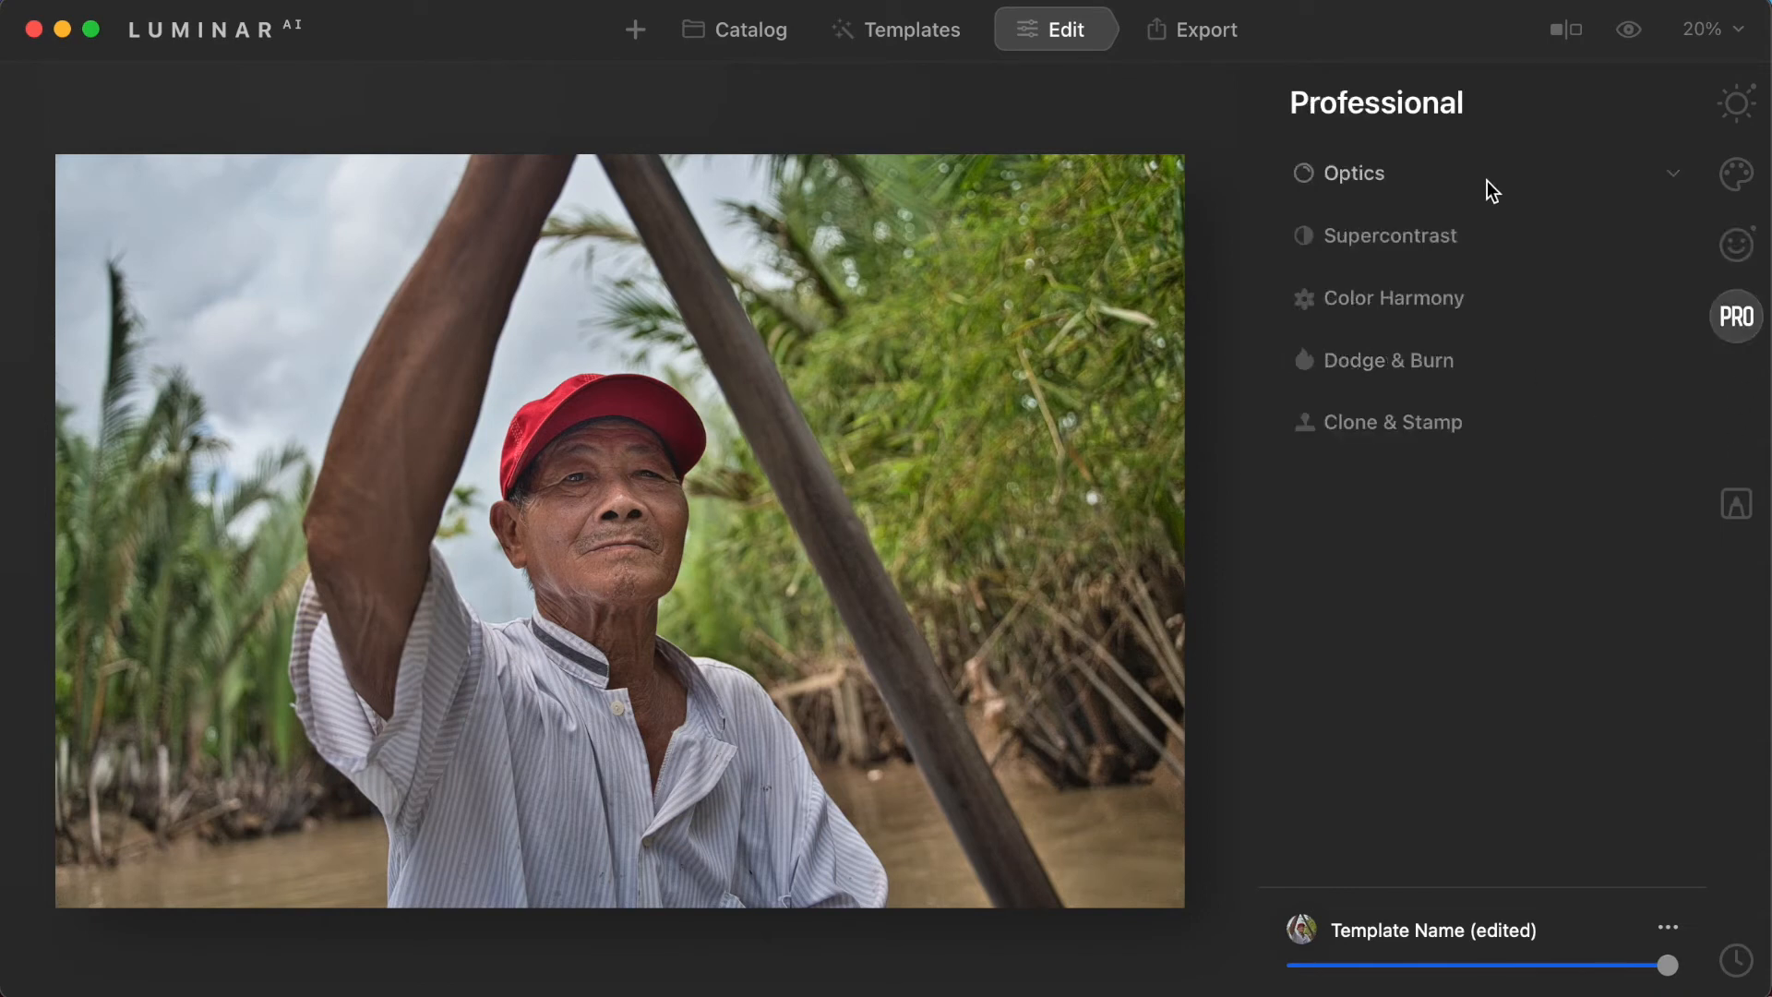
pyautogui.click(1487, 180)
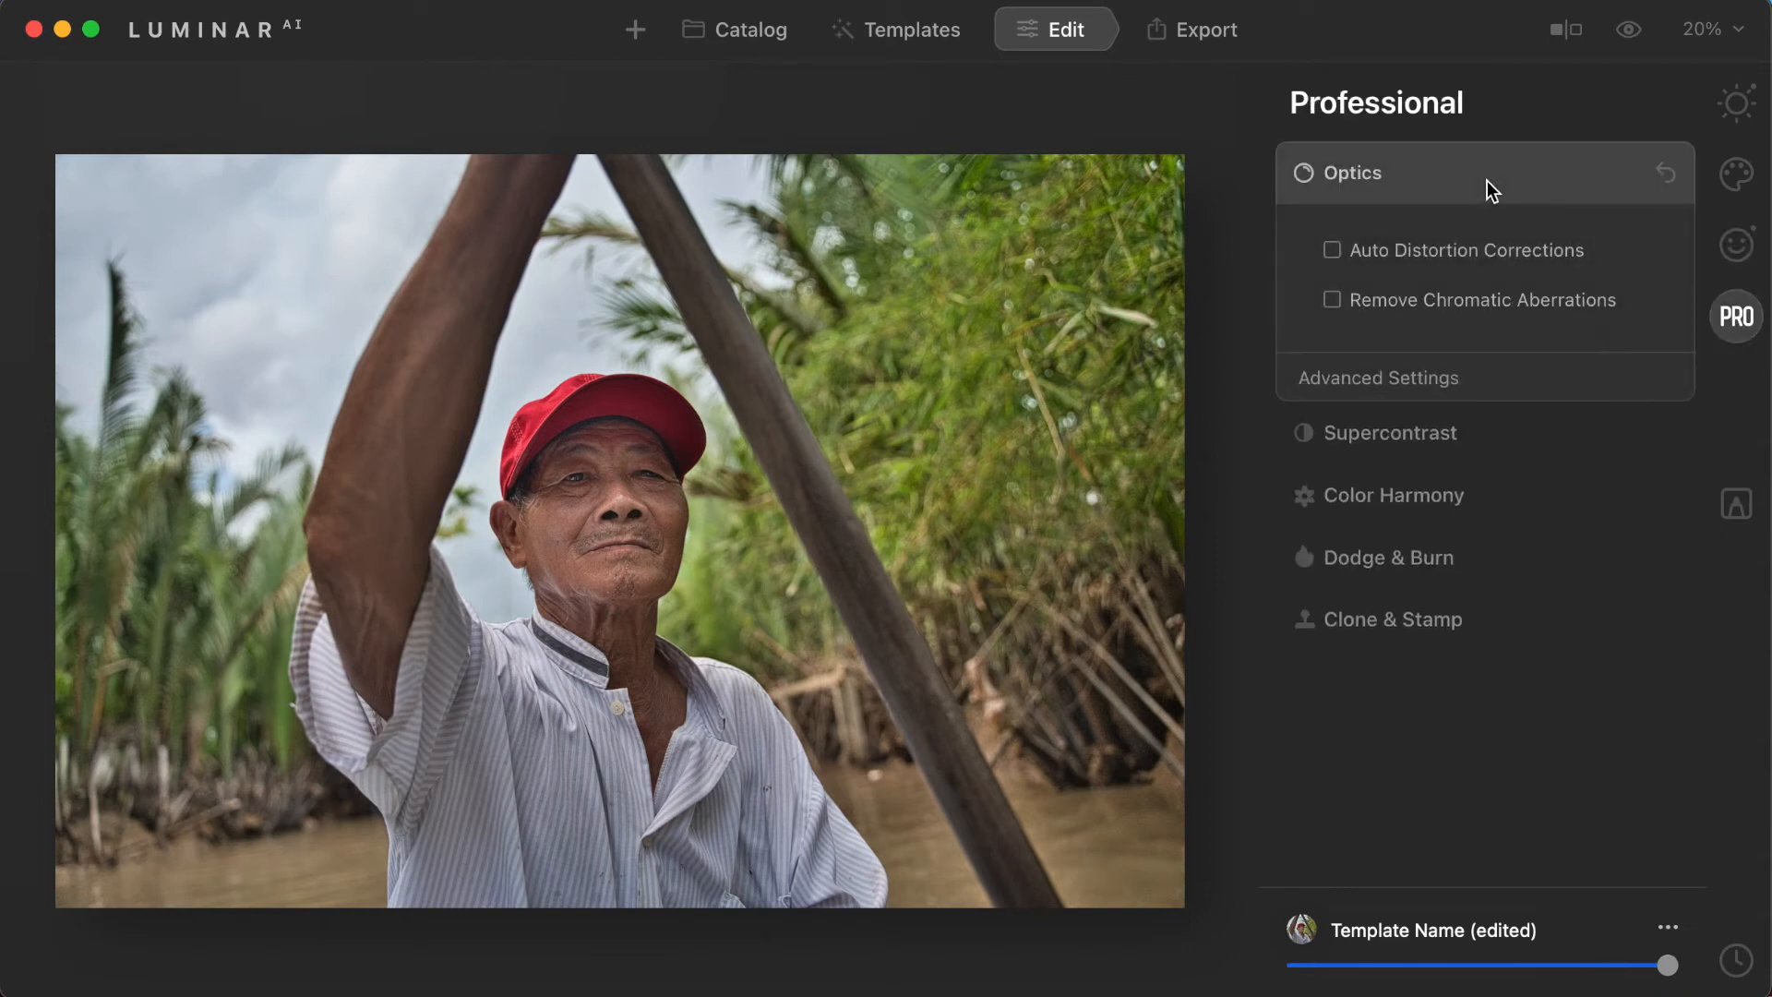
pyautogui.click(1330, 254)
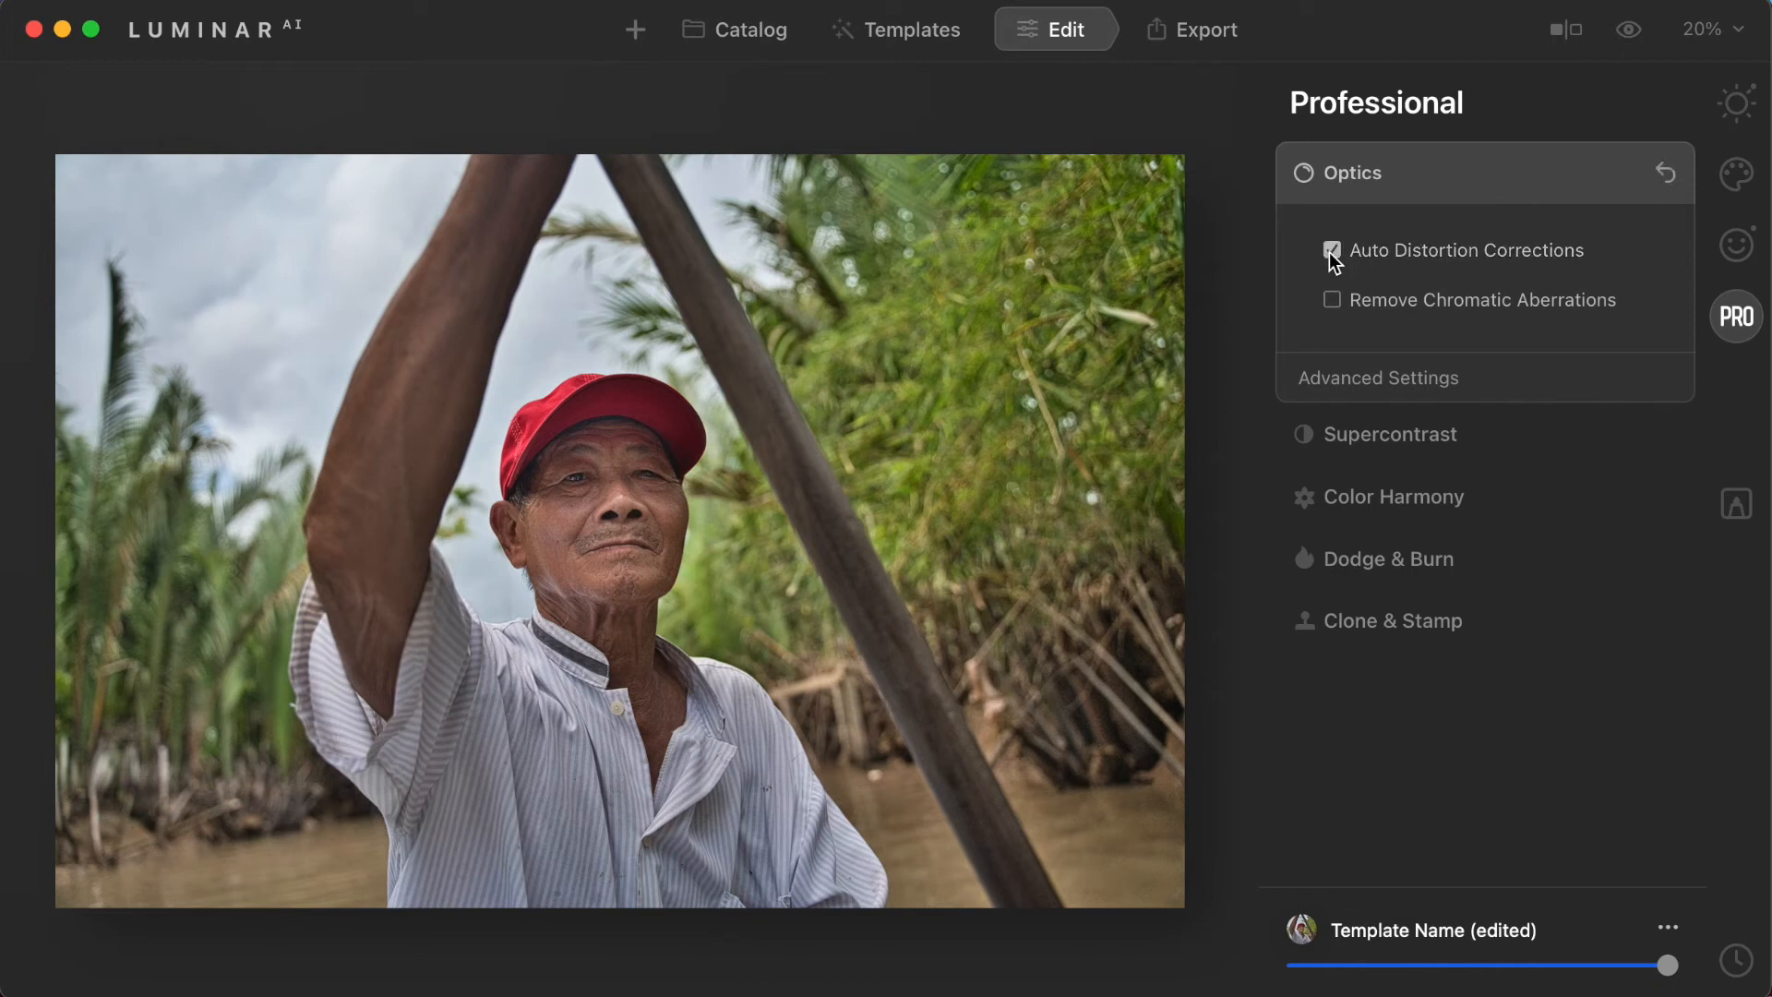
pyautogui.click(1331, 302)
pyautogui.click(1532, 154)
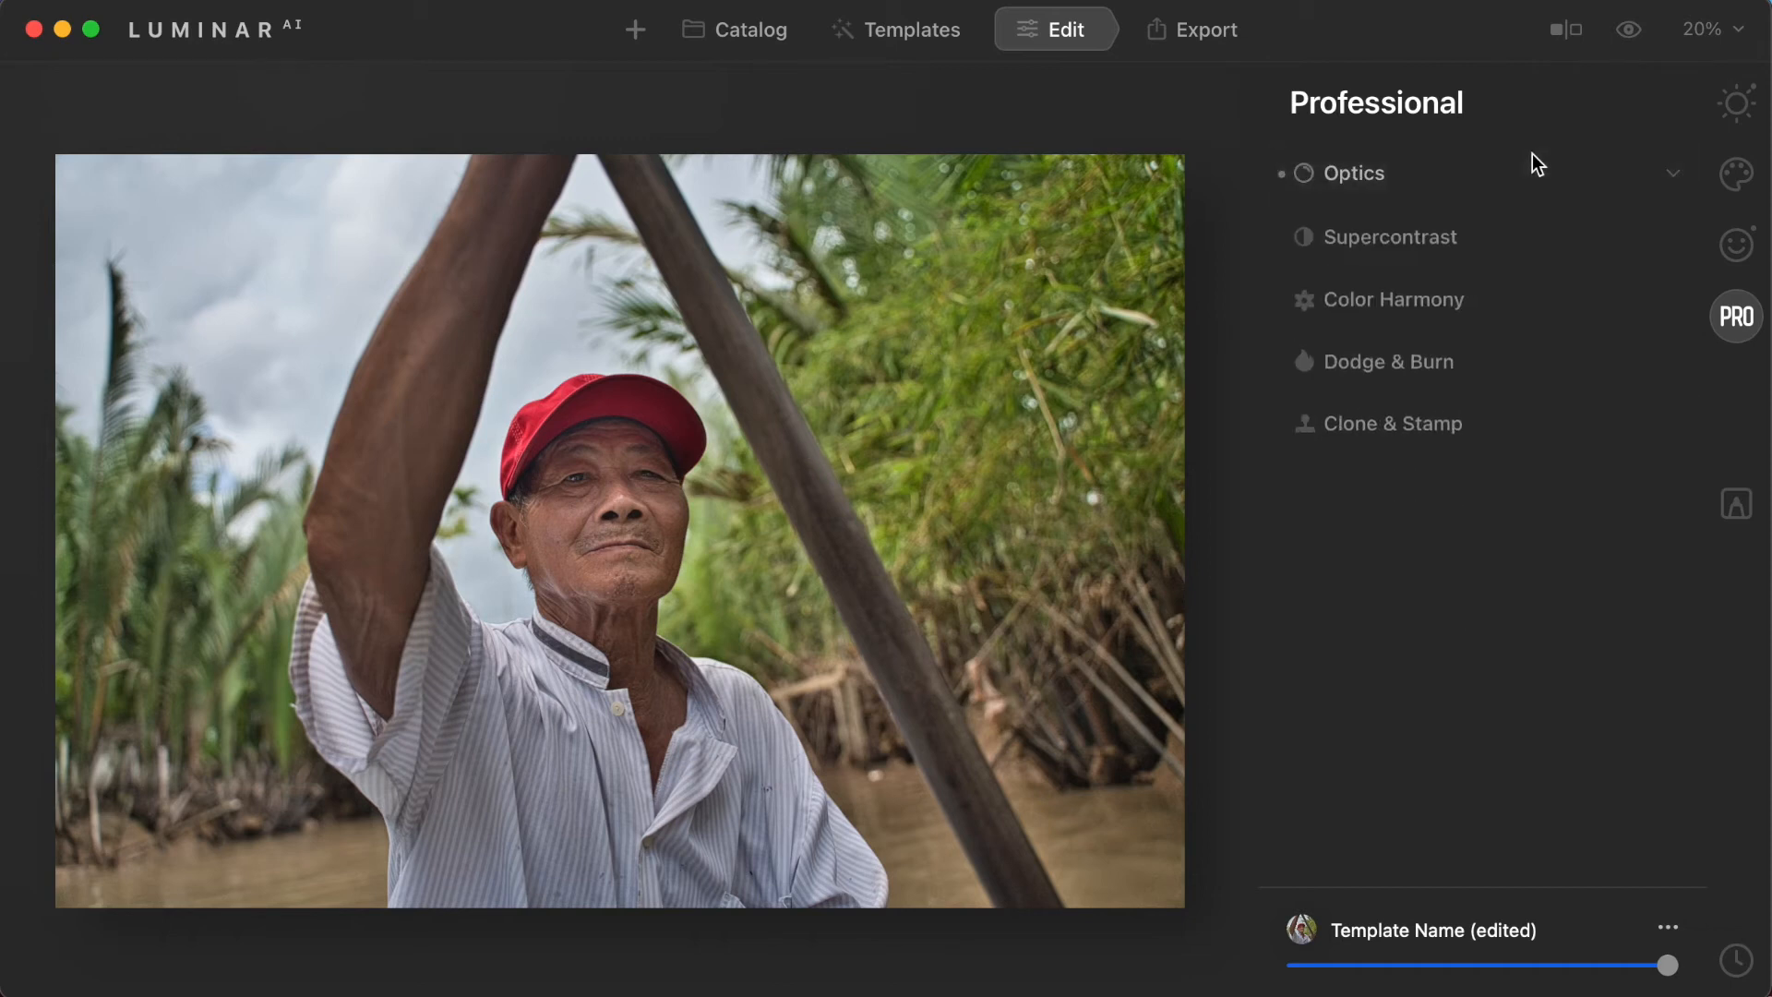
# Step: Set the Supercontrast Highlights Contrast to 19, comparing the photo with and without it, and Highlights Balance to -40
pyautogui.click(1403, 237)
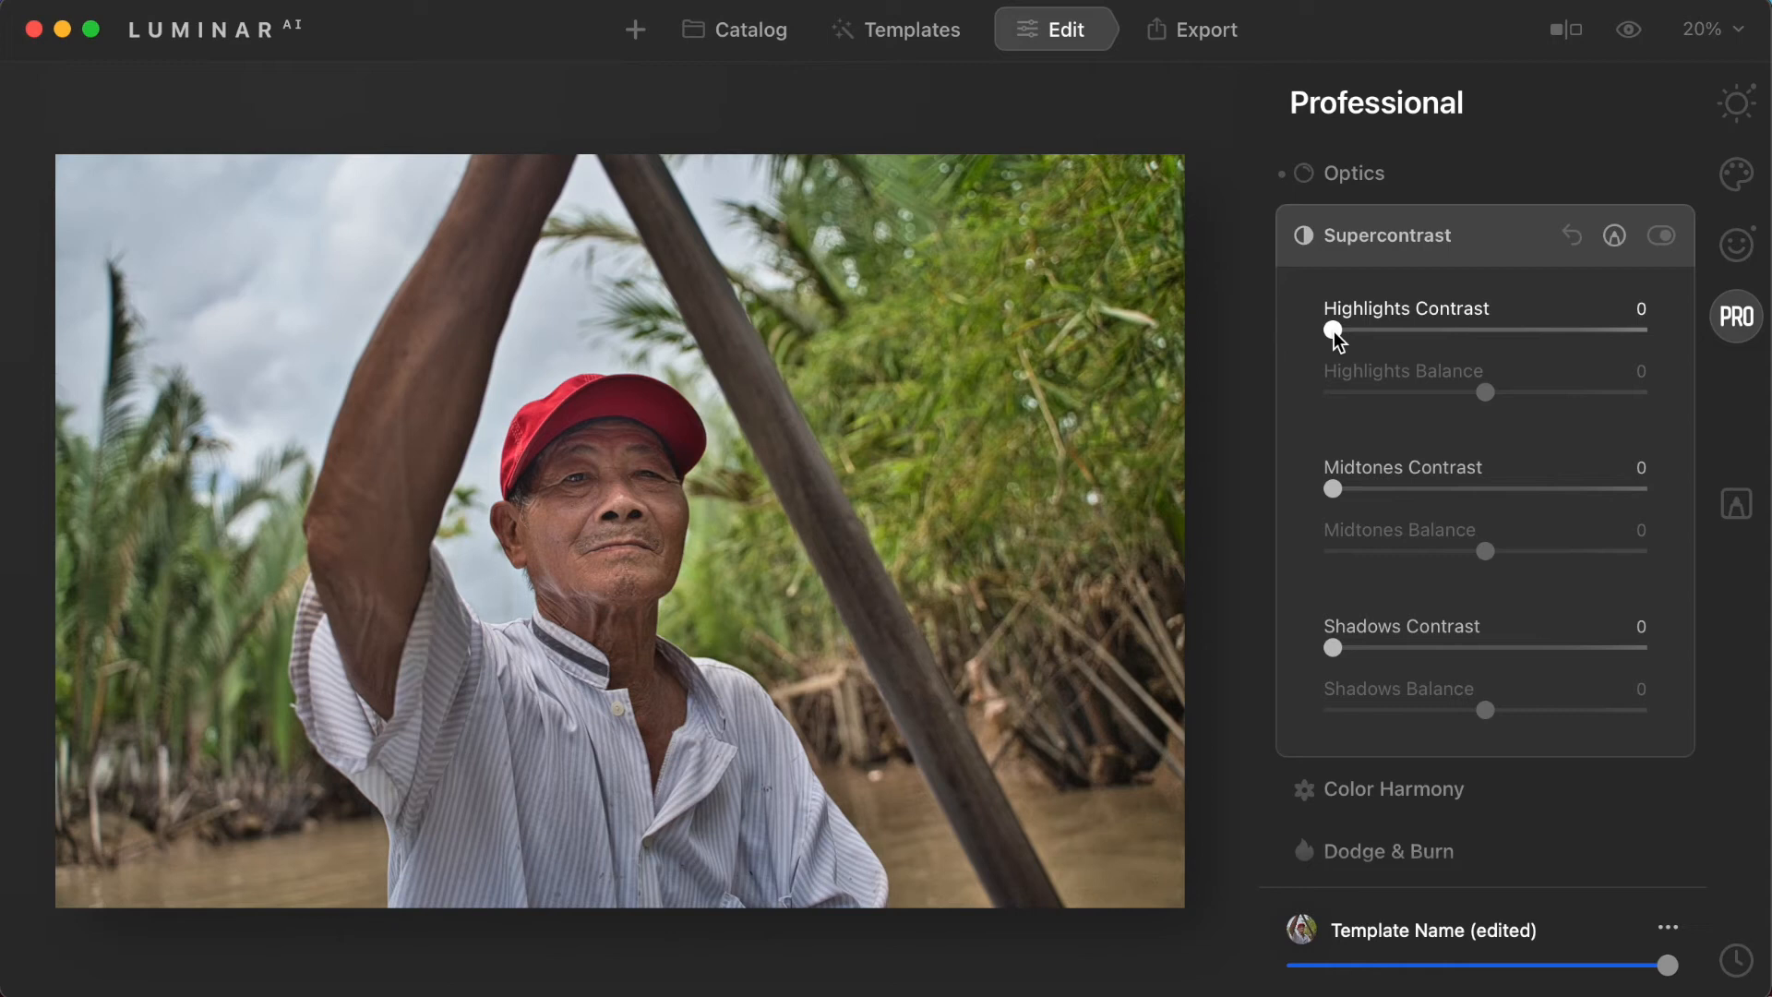
pyautogui.moveTo(1334, 332); pyautogui.dragTo(1393, 334)
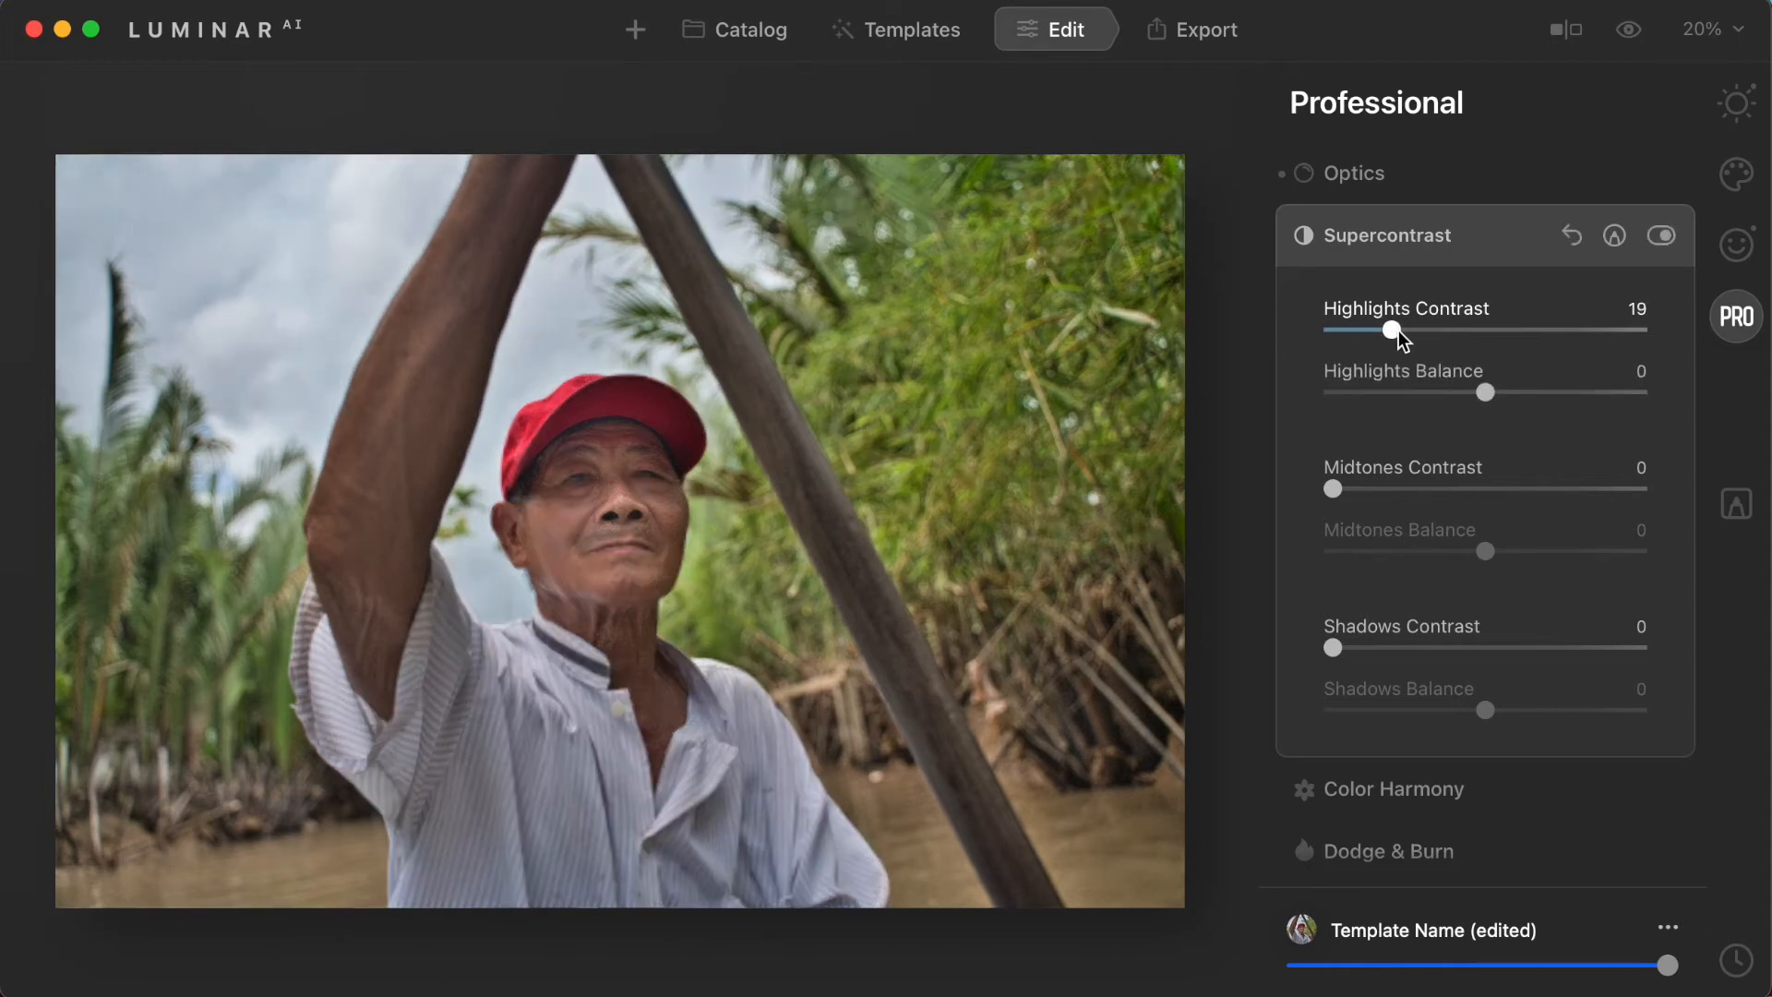
pyautogui.click(1660, 237)
pyautogui.click(1664, 240)
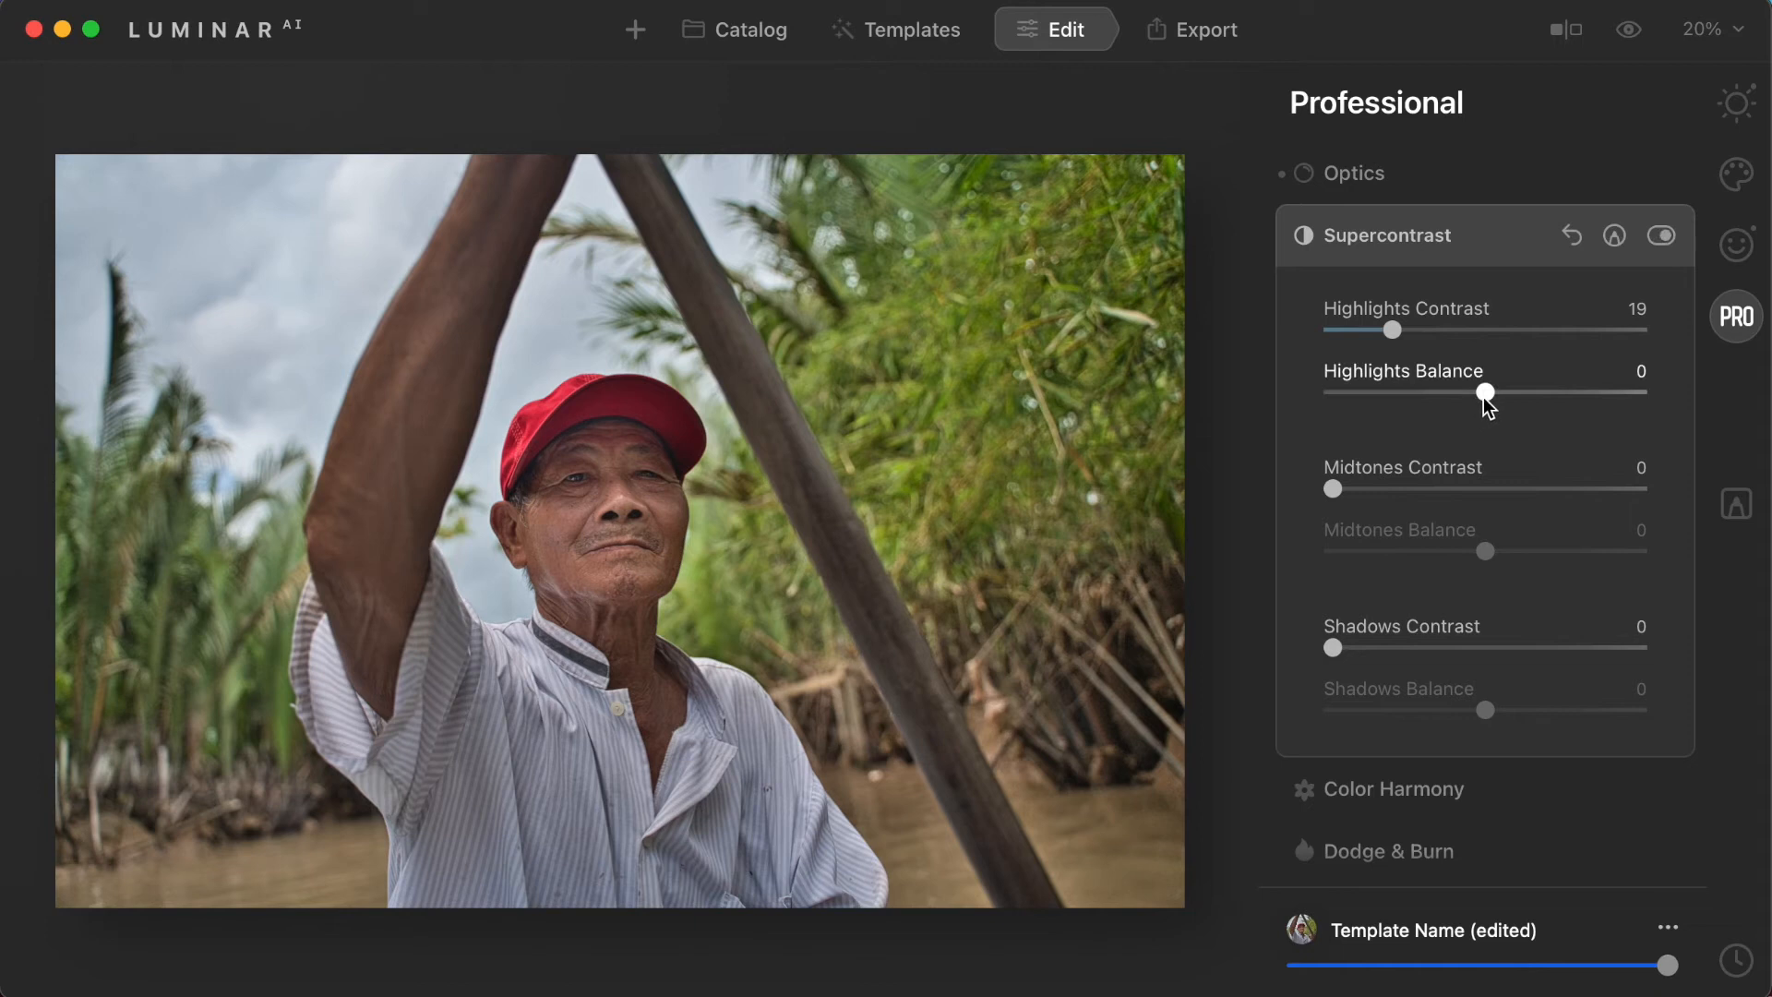
pyautogui.moveTo(1485, 399); pyautogui.dragTo(1419, 420)
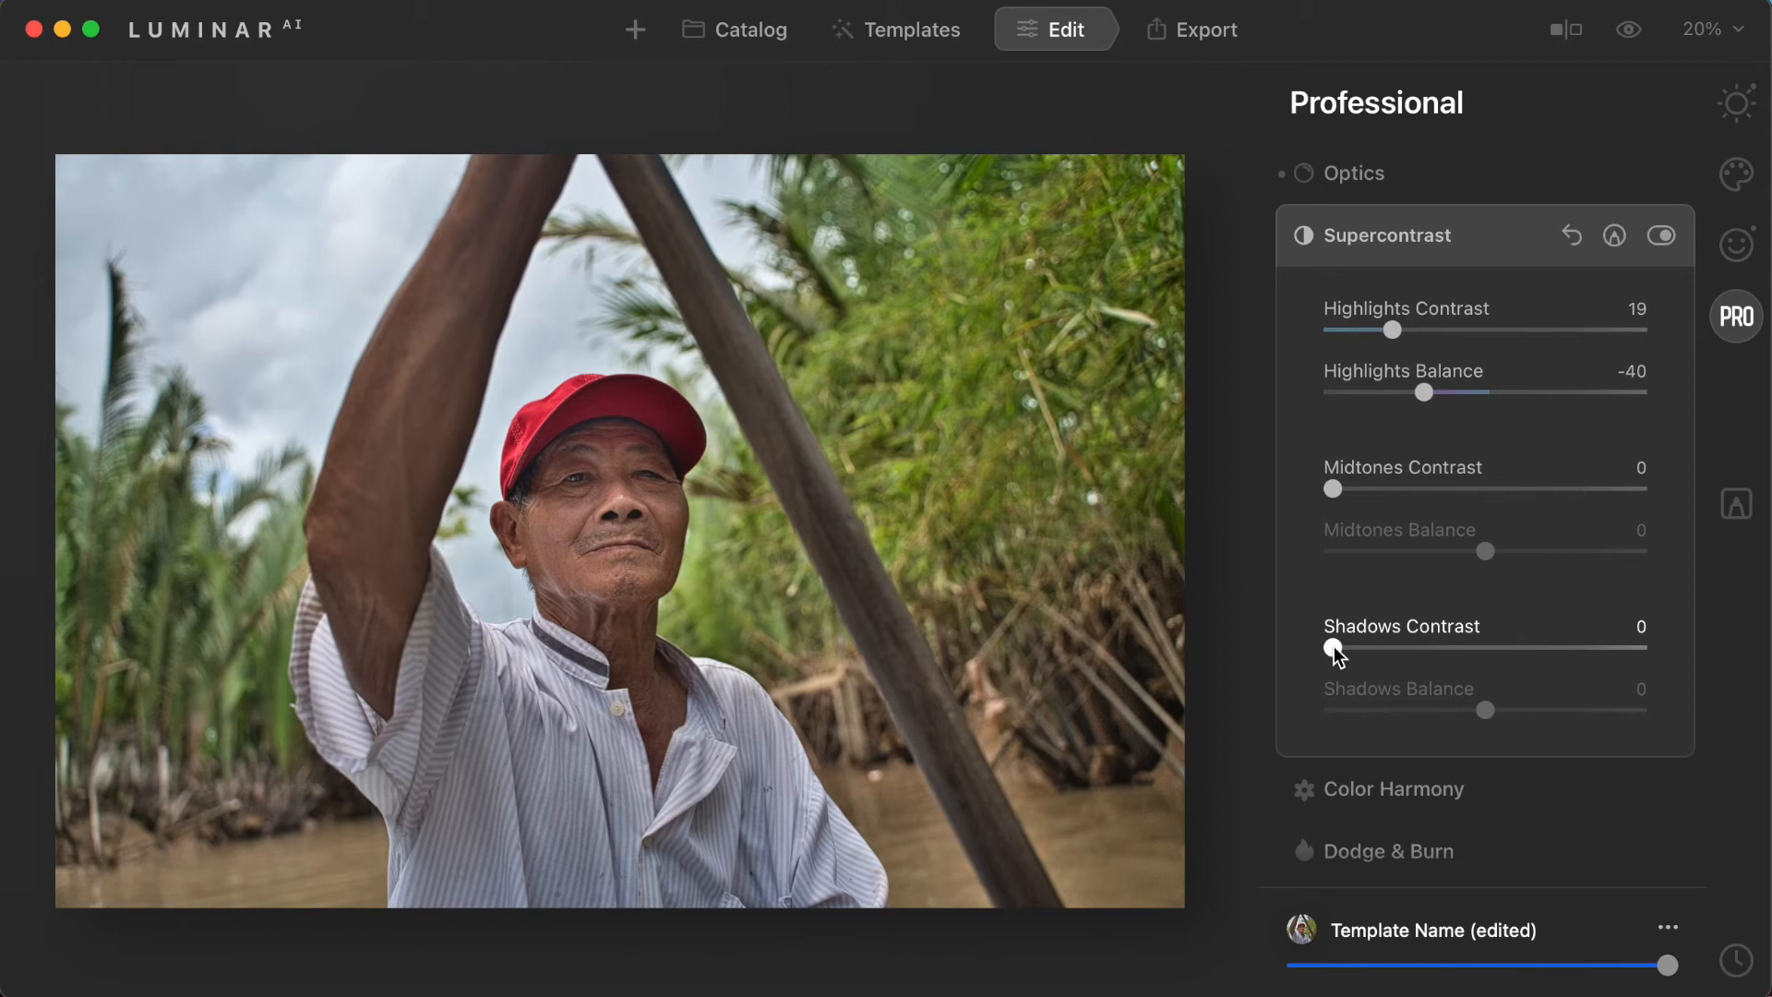
# Step: Set Supercontrast Shadows Contrast to 31 and Shadows Balance to 20, and compare the photo with and without Supercontrast
pyautogui.moveTo(1334, 646); pyautogui.dragTo(1441, 666)
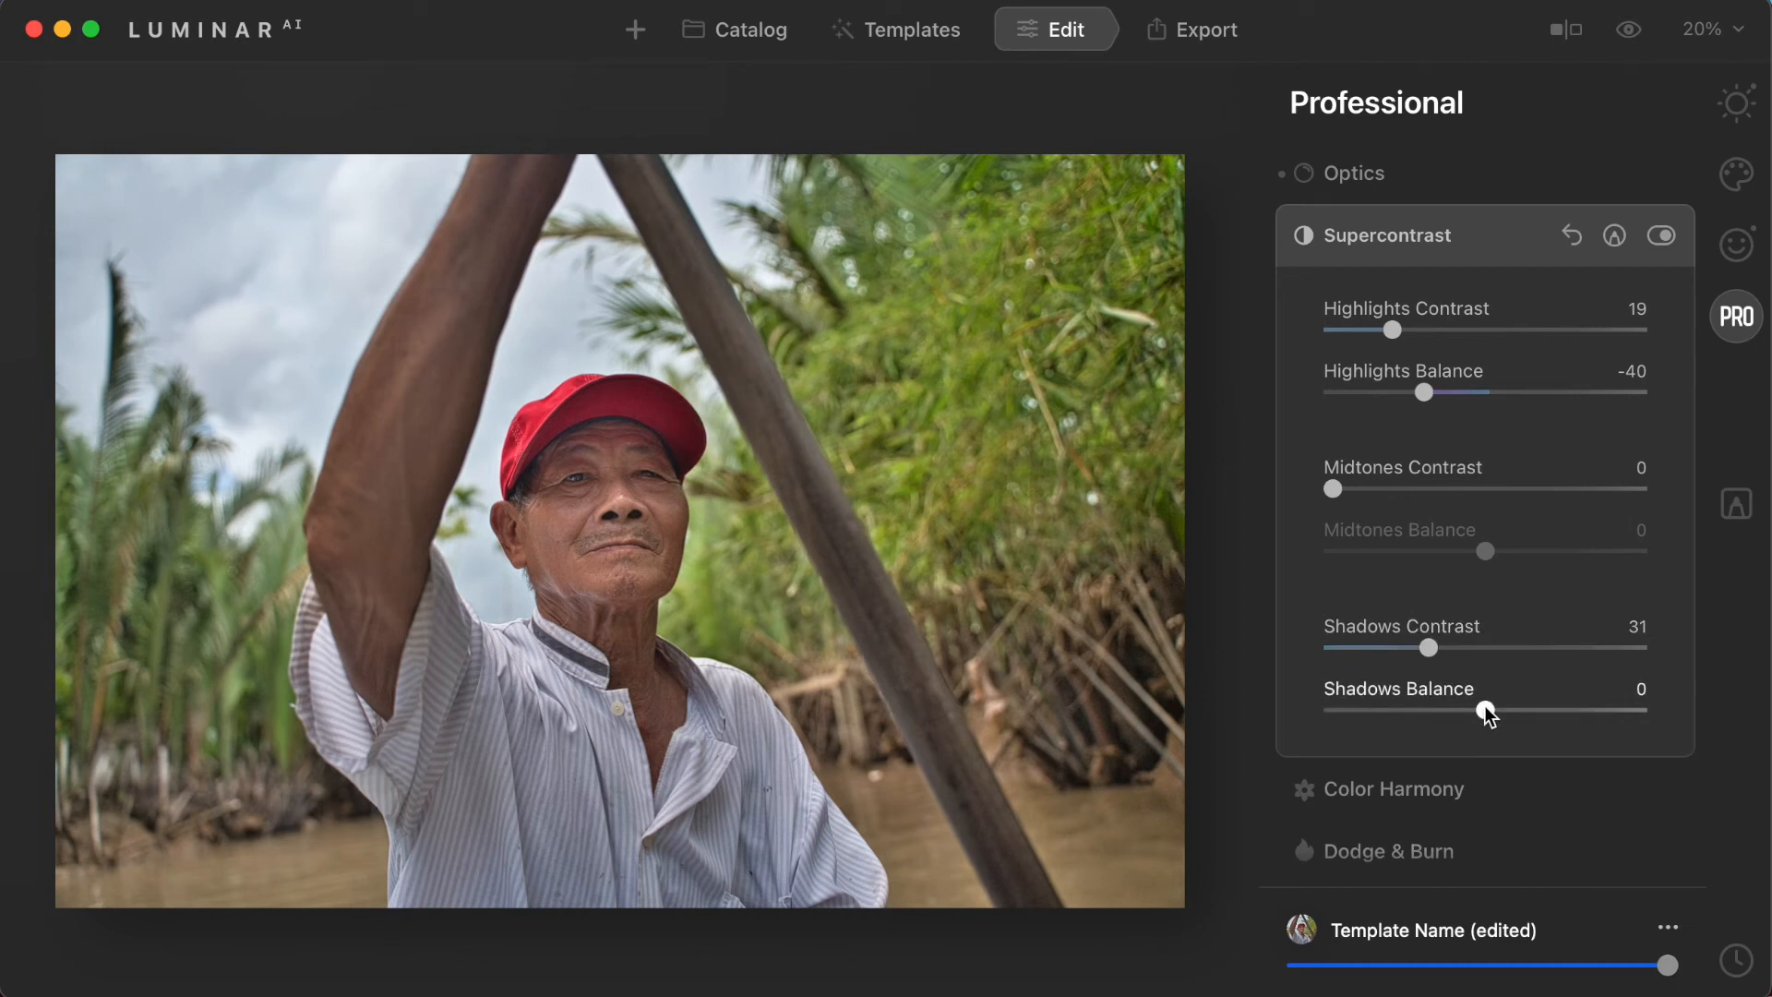
pyautogui.moveTo(1487, 713); pyautogui.dragTo(1521, 719)
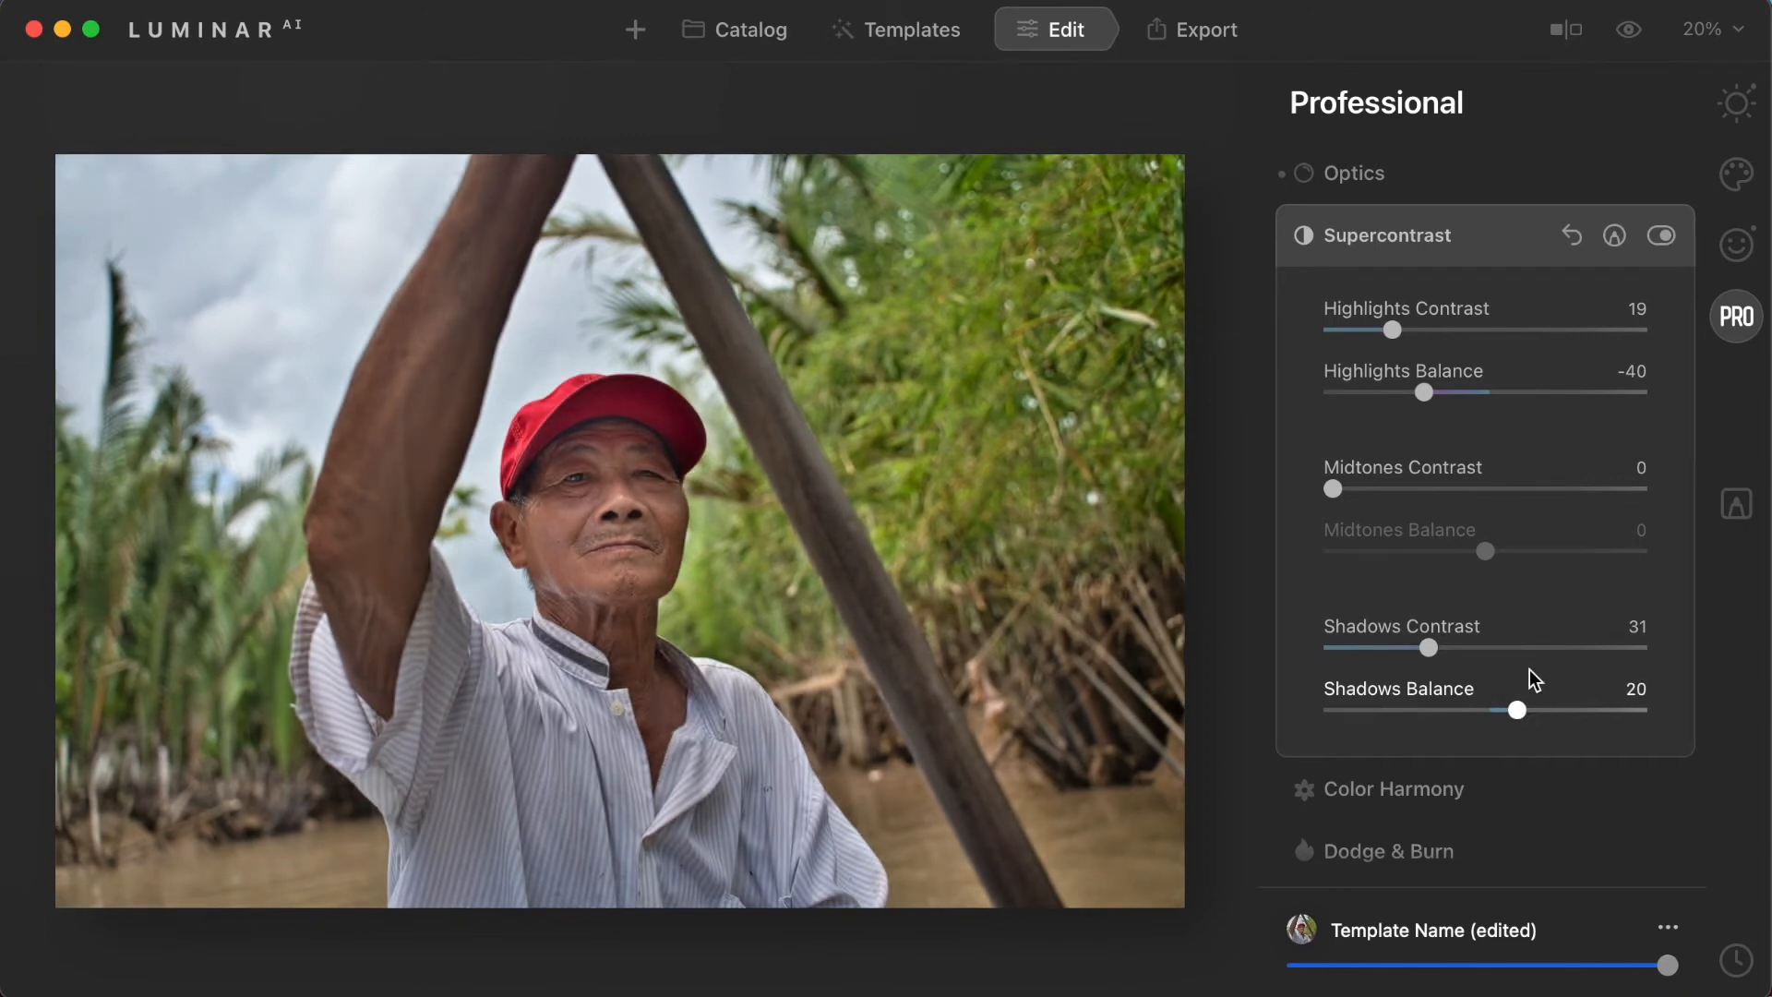
pyautogui.click(1658, 239)
pyautogui.click(1669, 241)
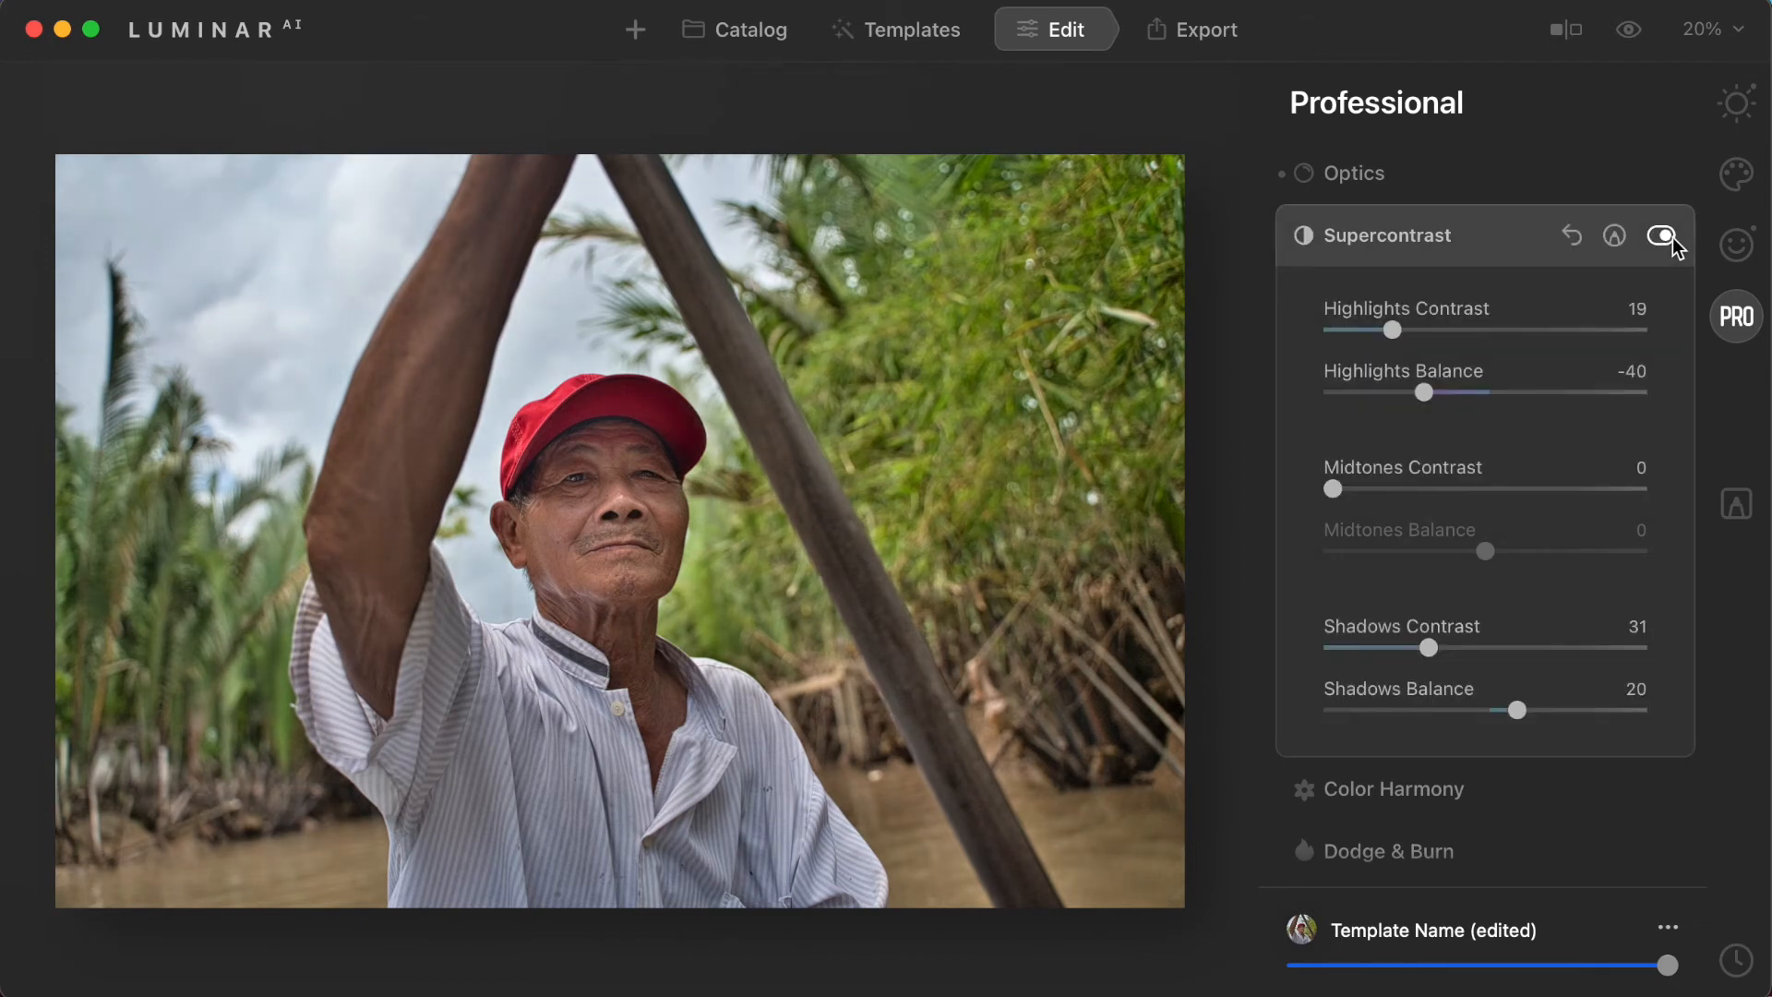
pyautogui.click(1662, 240)
pyautogui.click(1662, 239)
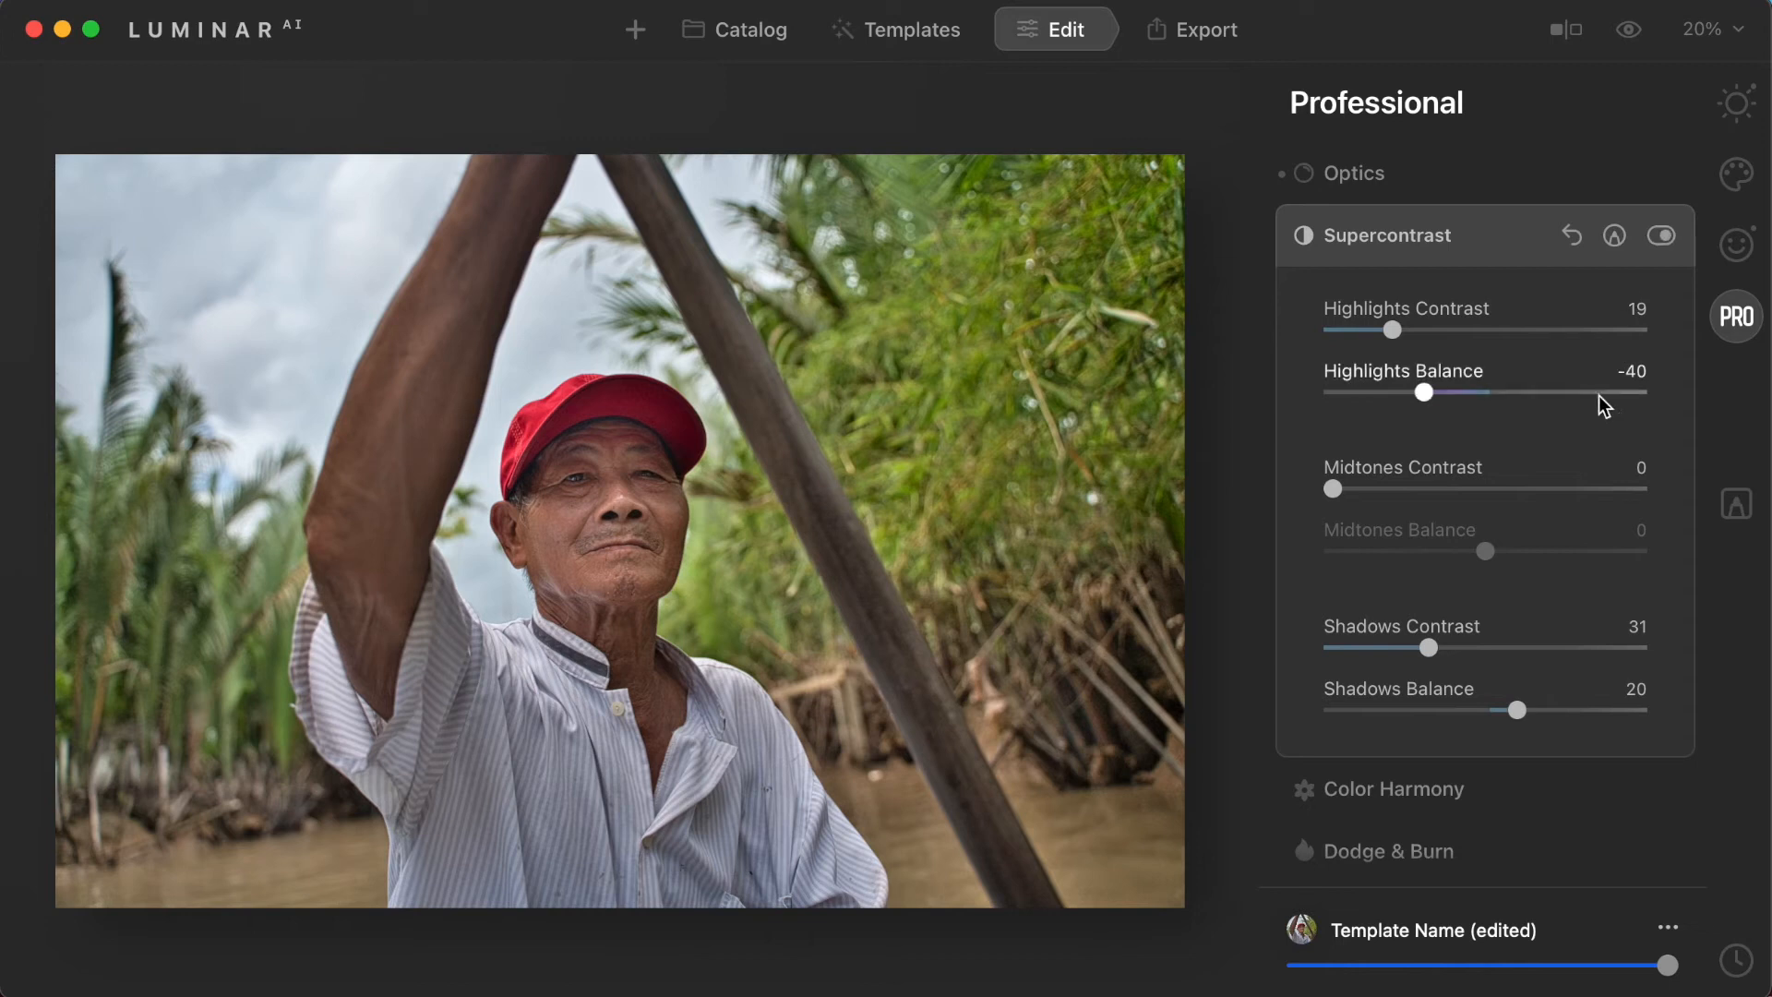
pyautogui.click(1487, 239)
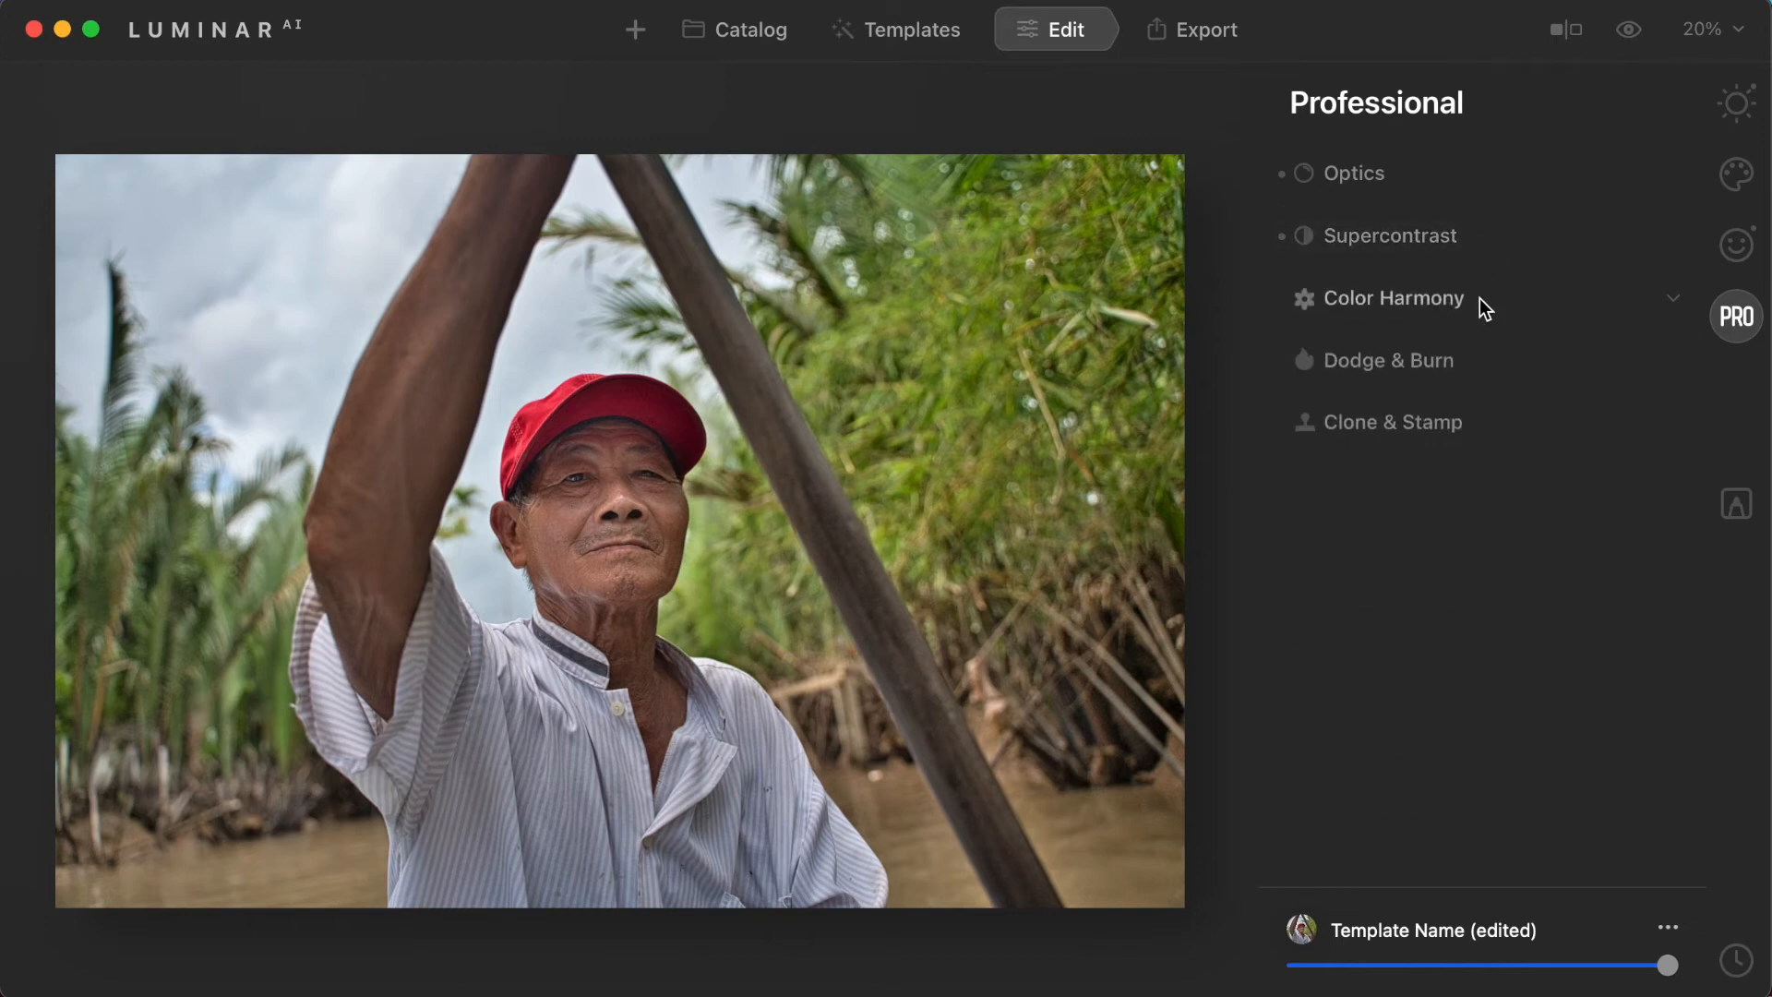
# Step: Try muting and cooling the colours with a Color Harmony Brilliance of -12 and Warmth of -6
pyautogui.click(1401, 302)
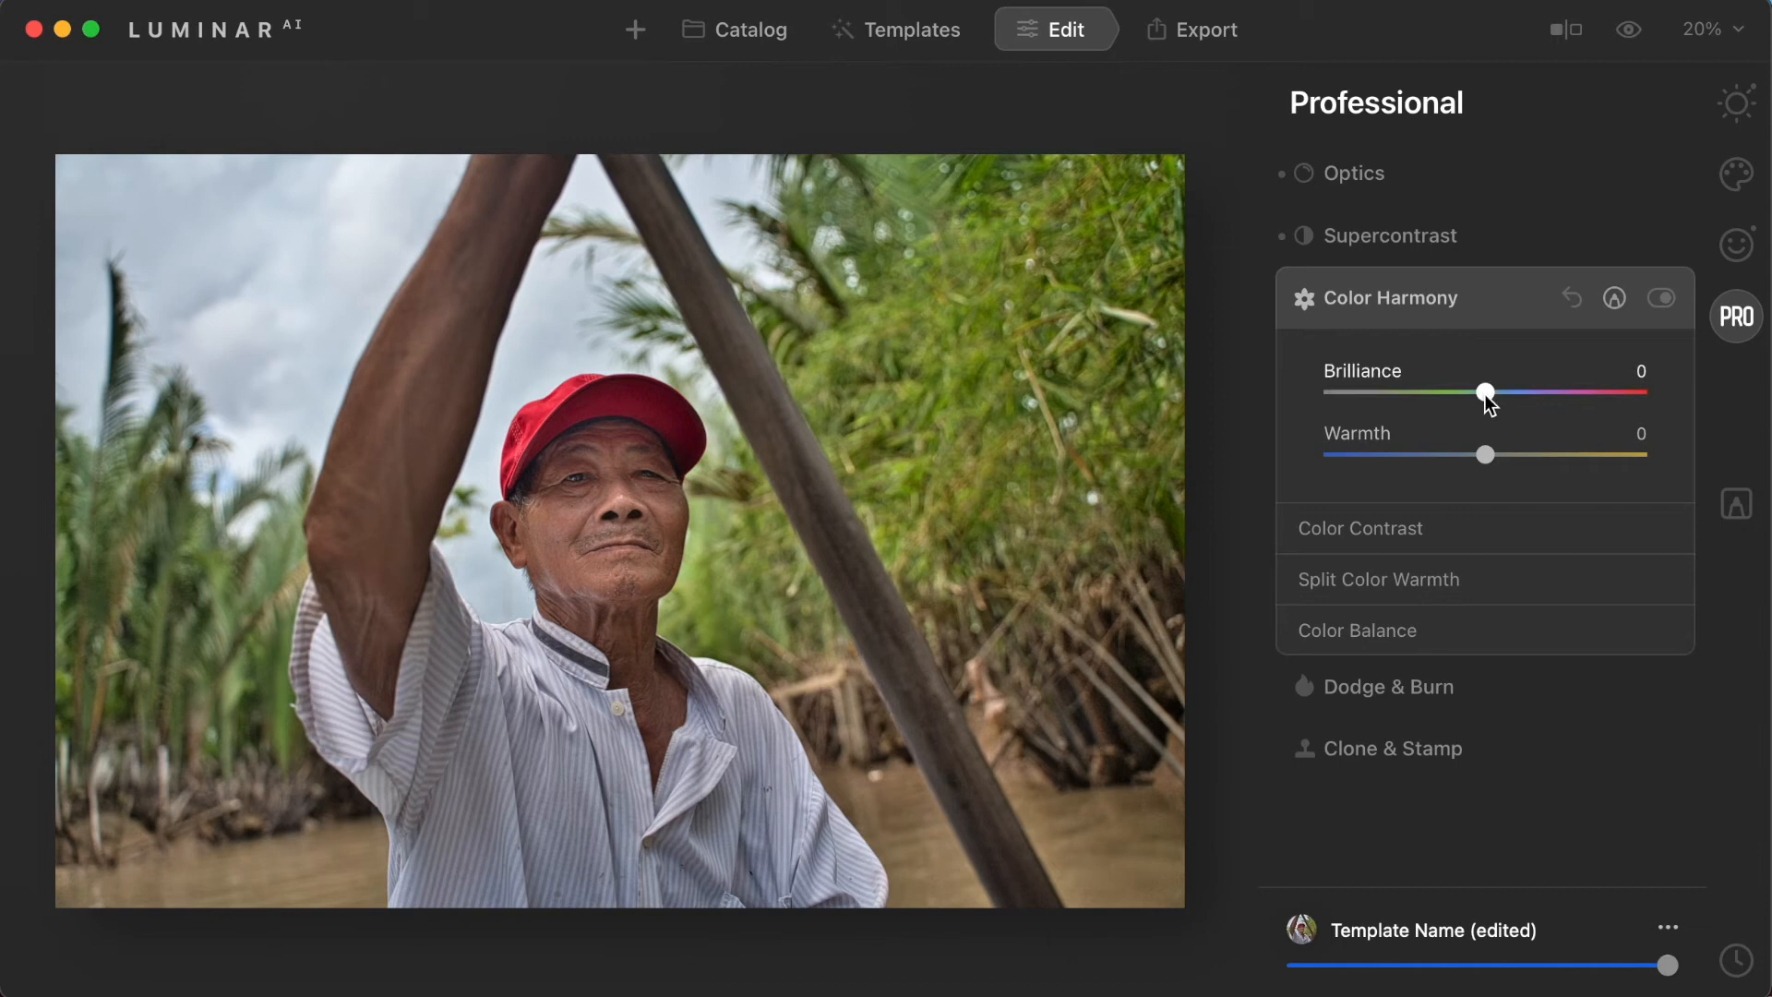
pyautogui.moveTo(1485, 392)
pyautogui.mouseDown()
pyautogui.moveTo(1669, 404)
pyautogui.moveTo(1290, 413)
pyautogui.moveTo(1376, 391)
pyautogui.moveTo(1492, 402)
pyautogui.moveTo(1467, 404)
pyautogui.mouseUp()
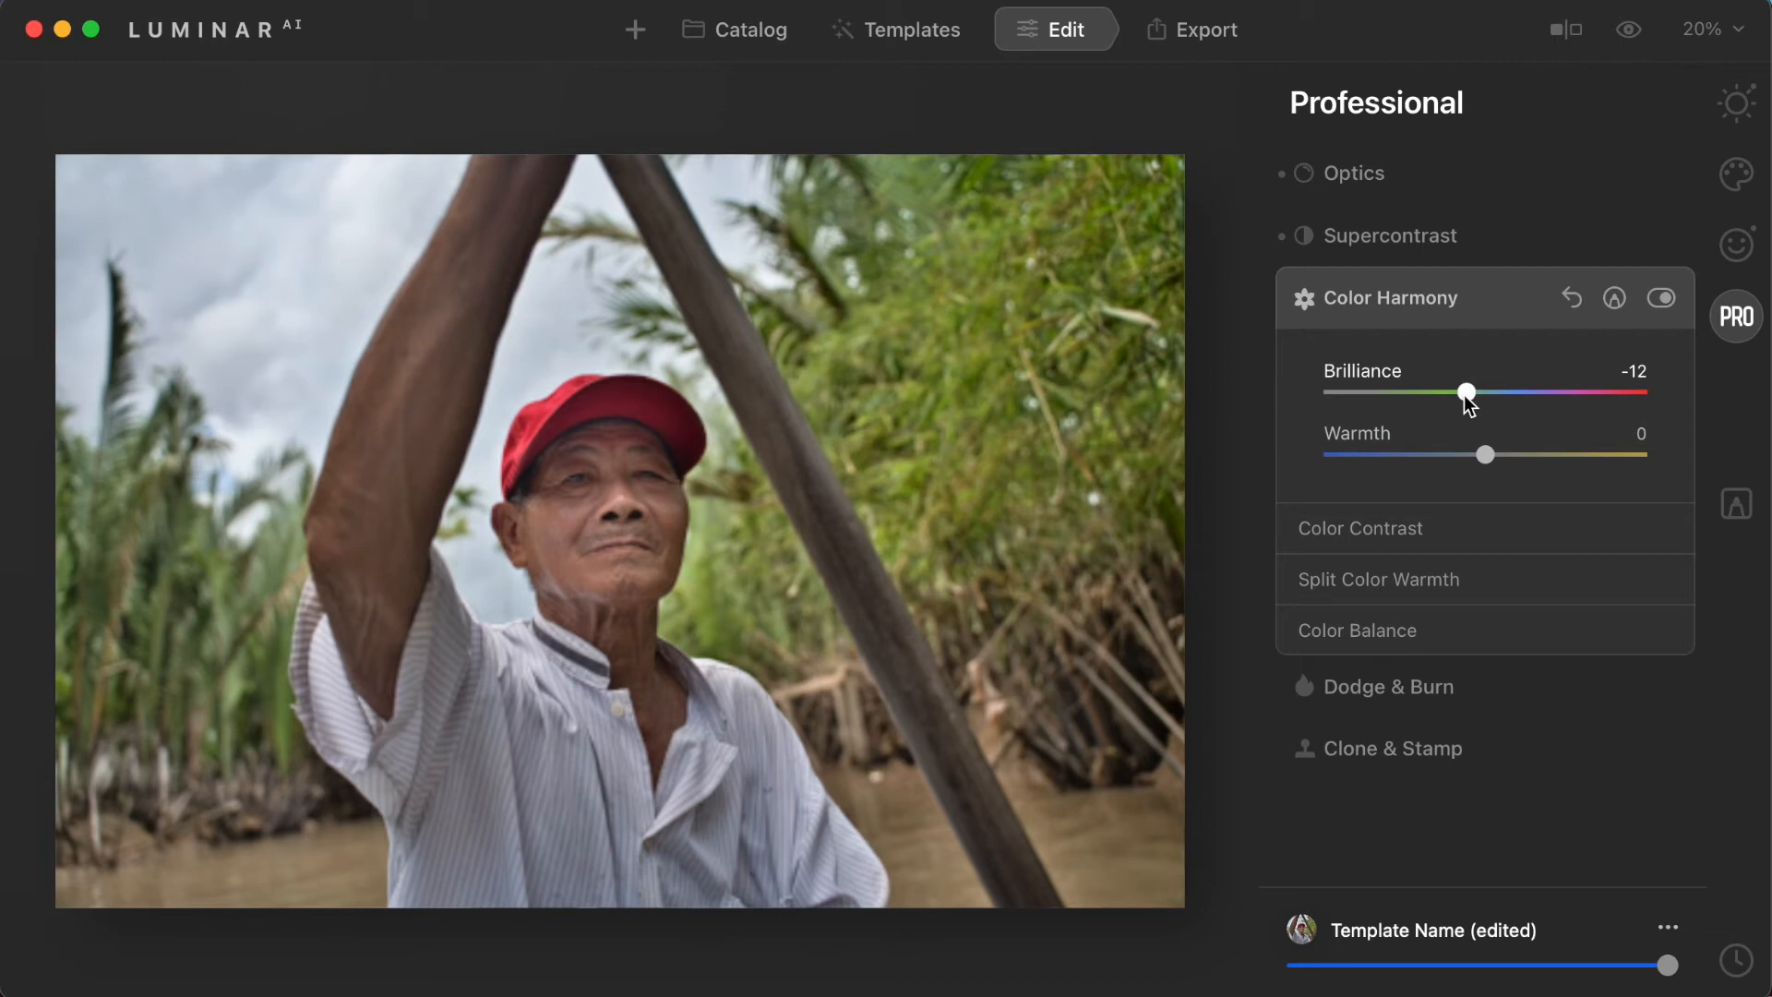
pyautogui.press('super+z')
pyautogui.moveTo(1486, 458); pyautogui.dragTo(1467, 464)
pyautogui.moveTo(1487, 463); pyautogui.dragTo(1479, 468)
pyautogui.moveTo(1473, 398); pyautogui.dragTo(1469, 400)
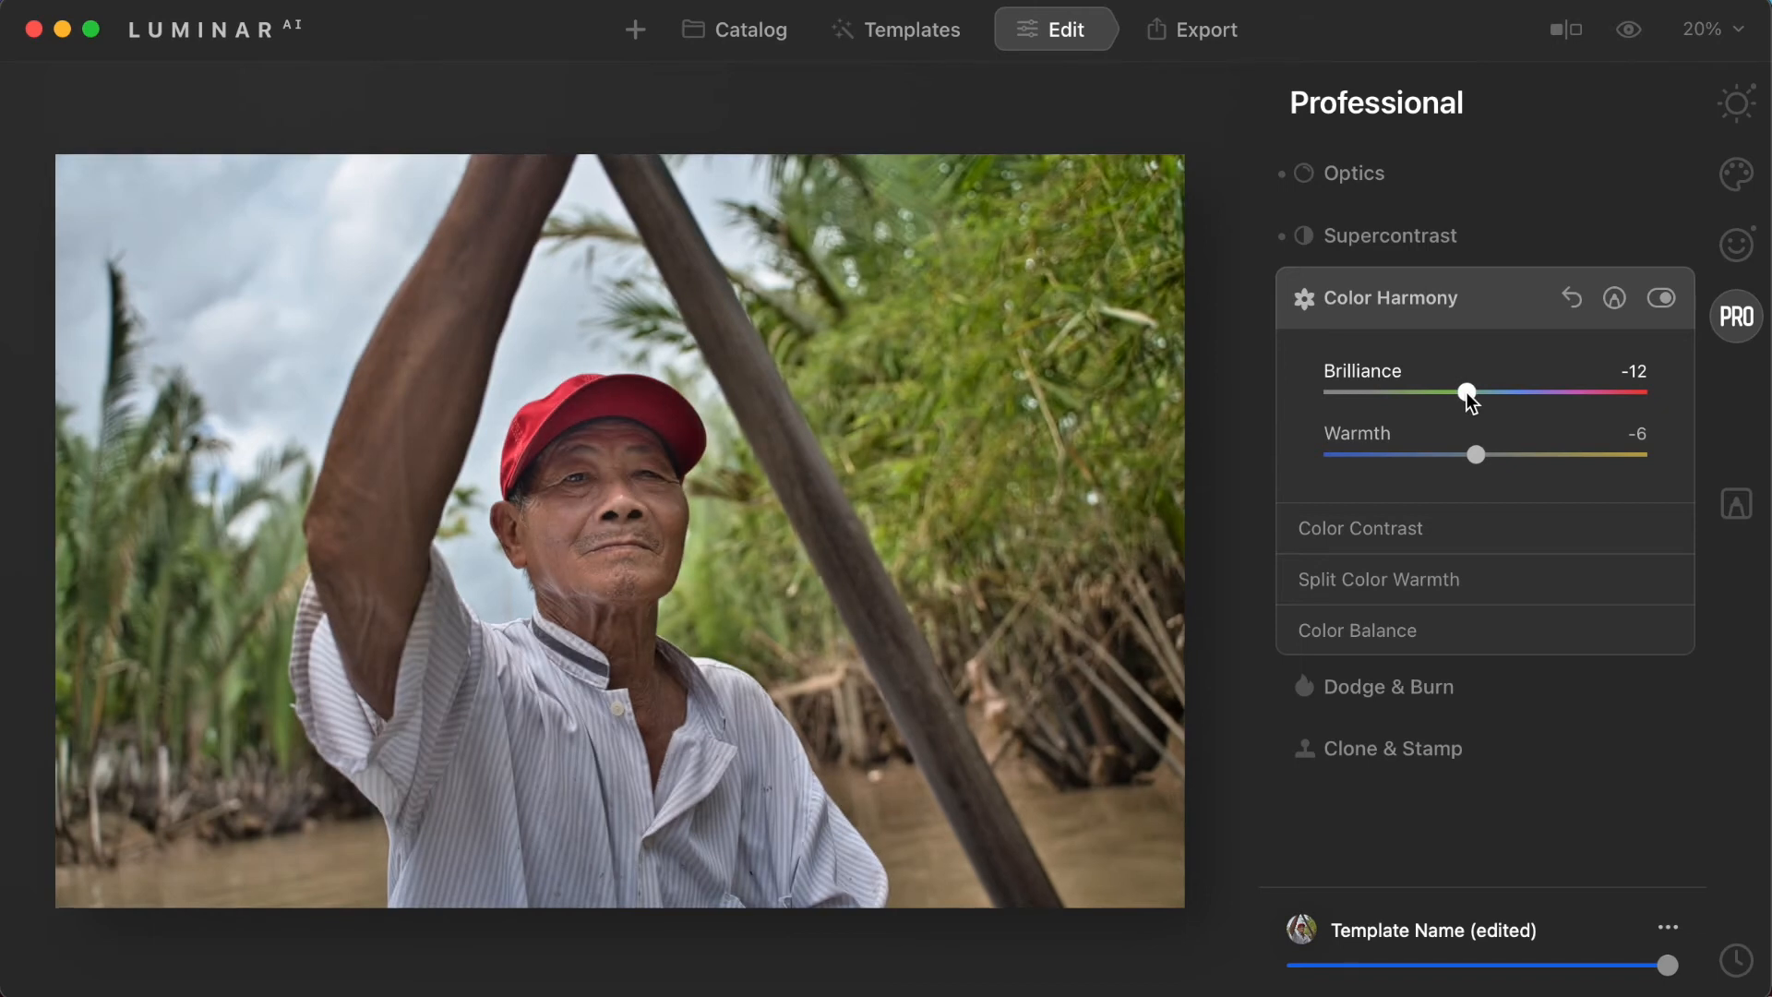
# Step: Compare the photo repeatedly with and without the Color Harmony adjustment, leaving it switched off
pyautogui.click(1659, 299)
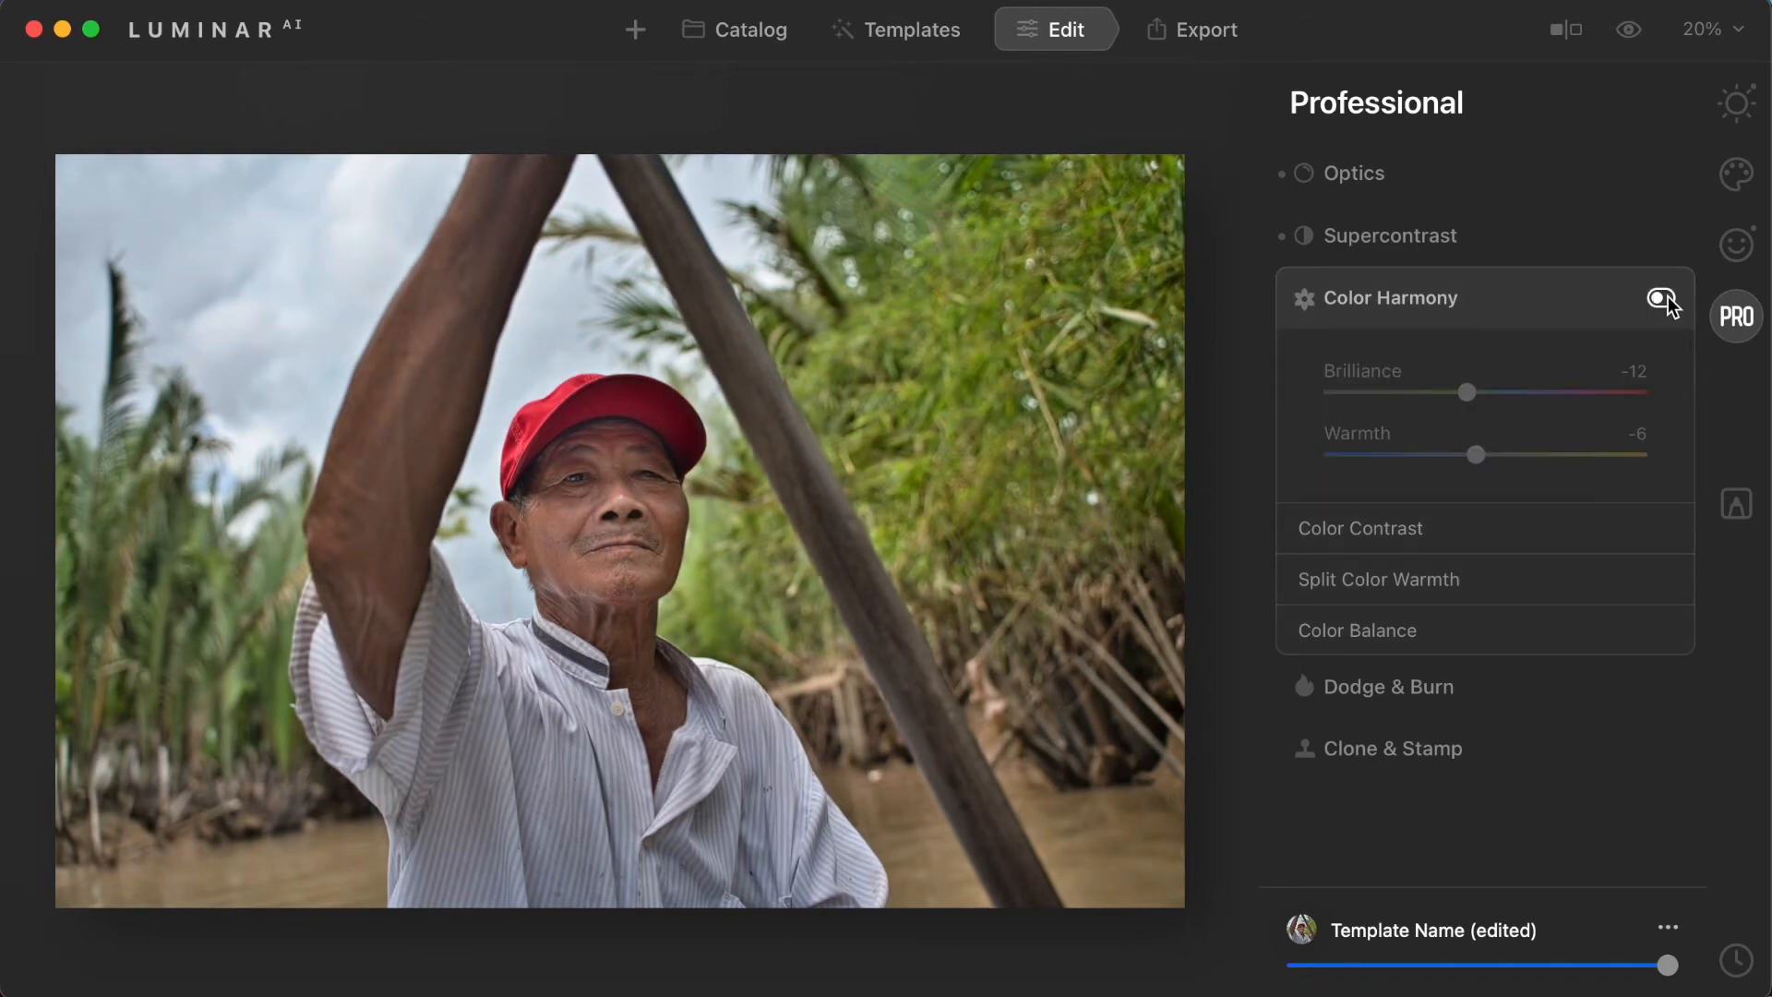
pyautogui.click(1668, 300)
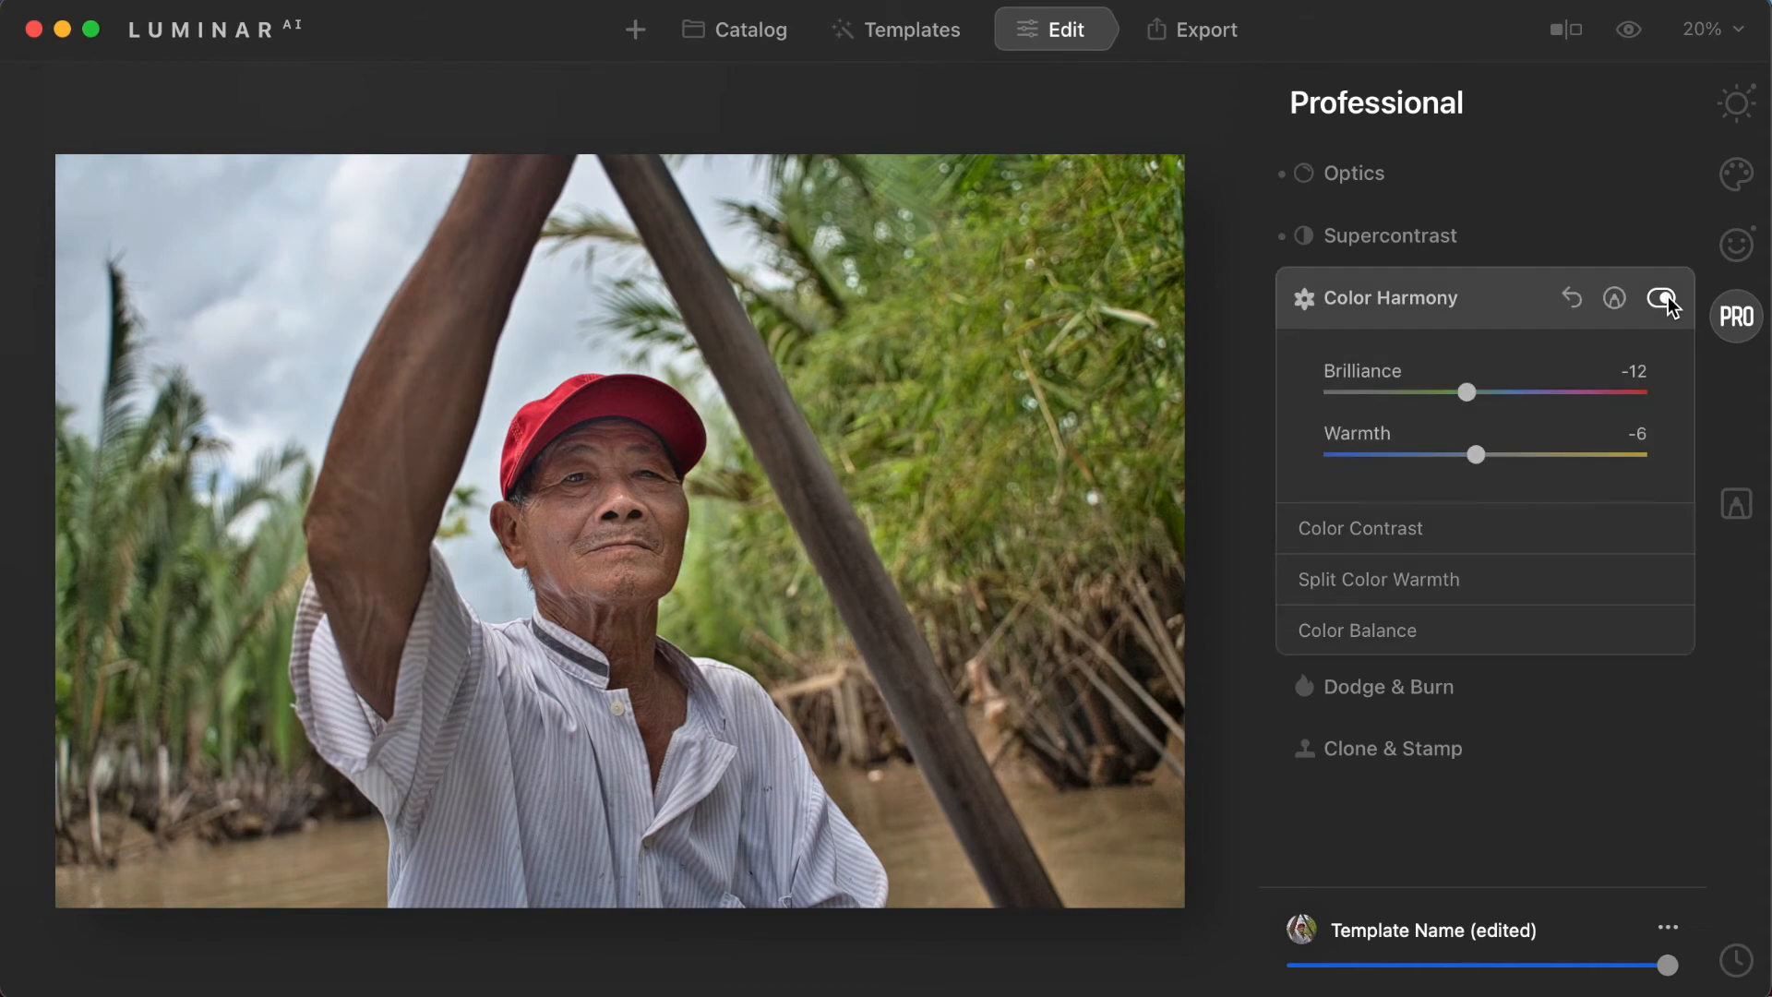
pyautogui.click(1662, 300)
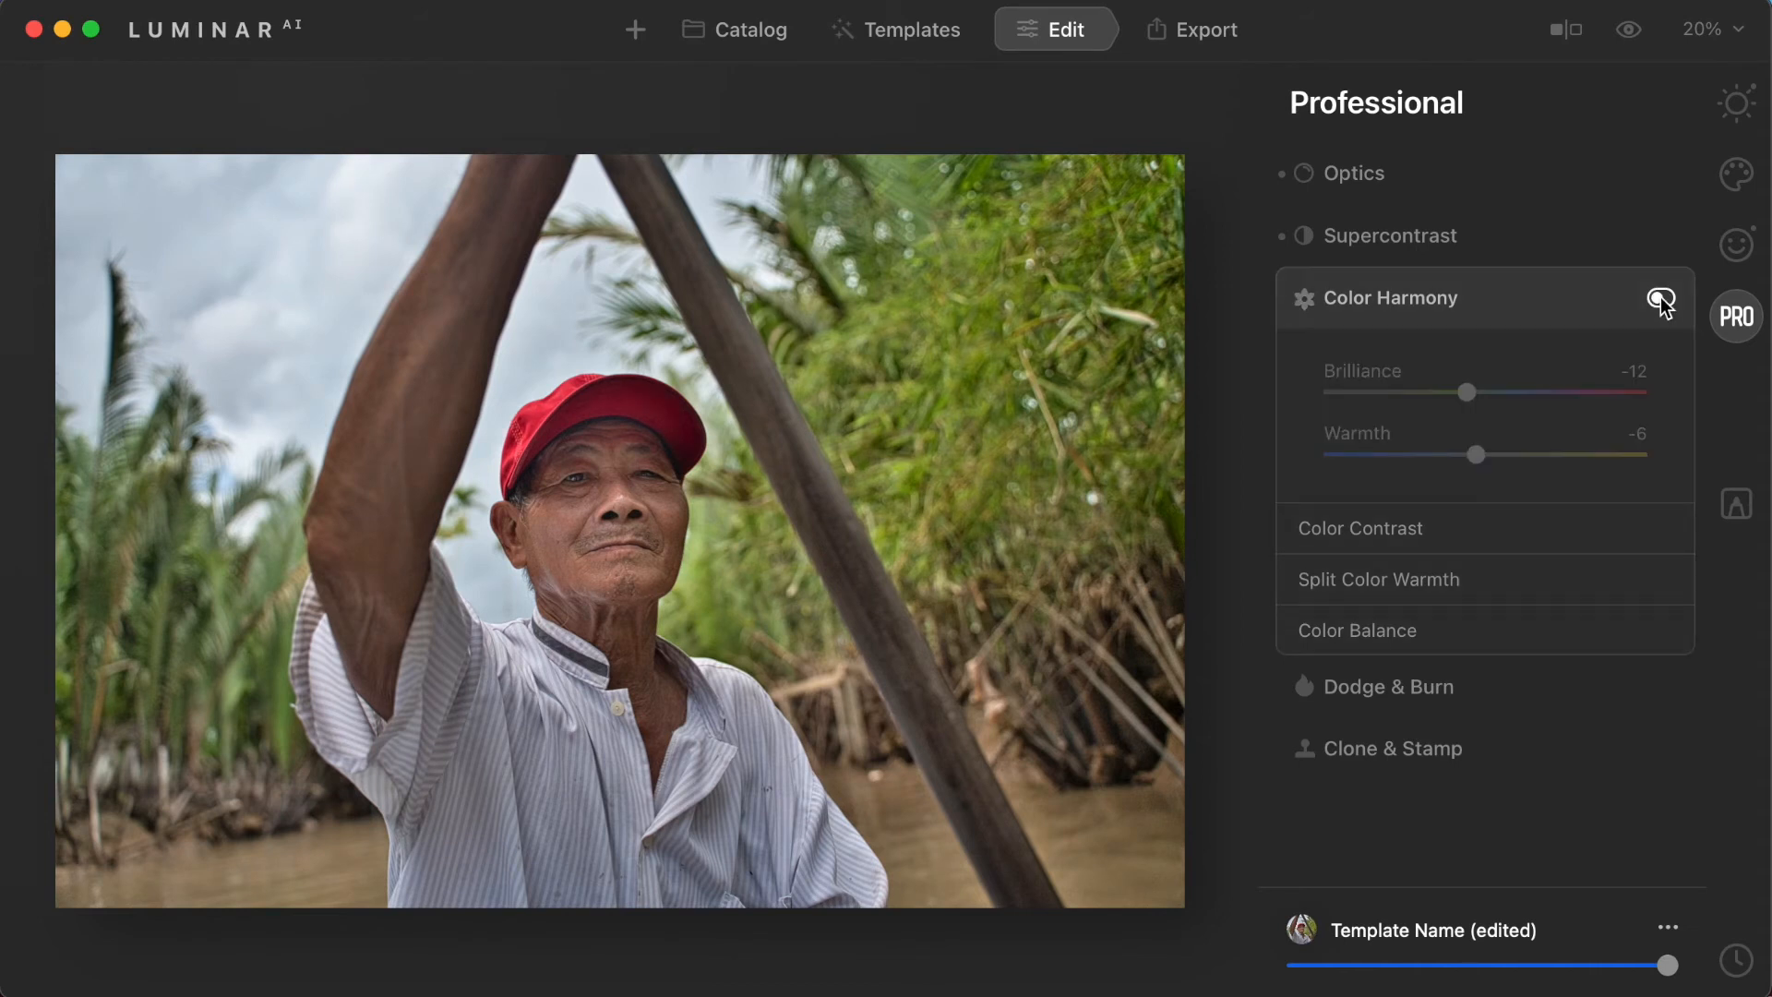
pyautogui.click(1666, 300)
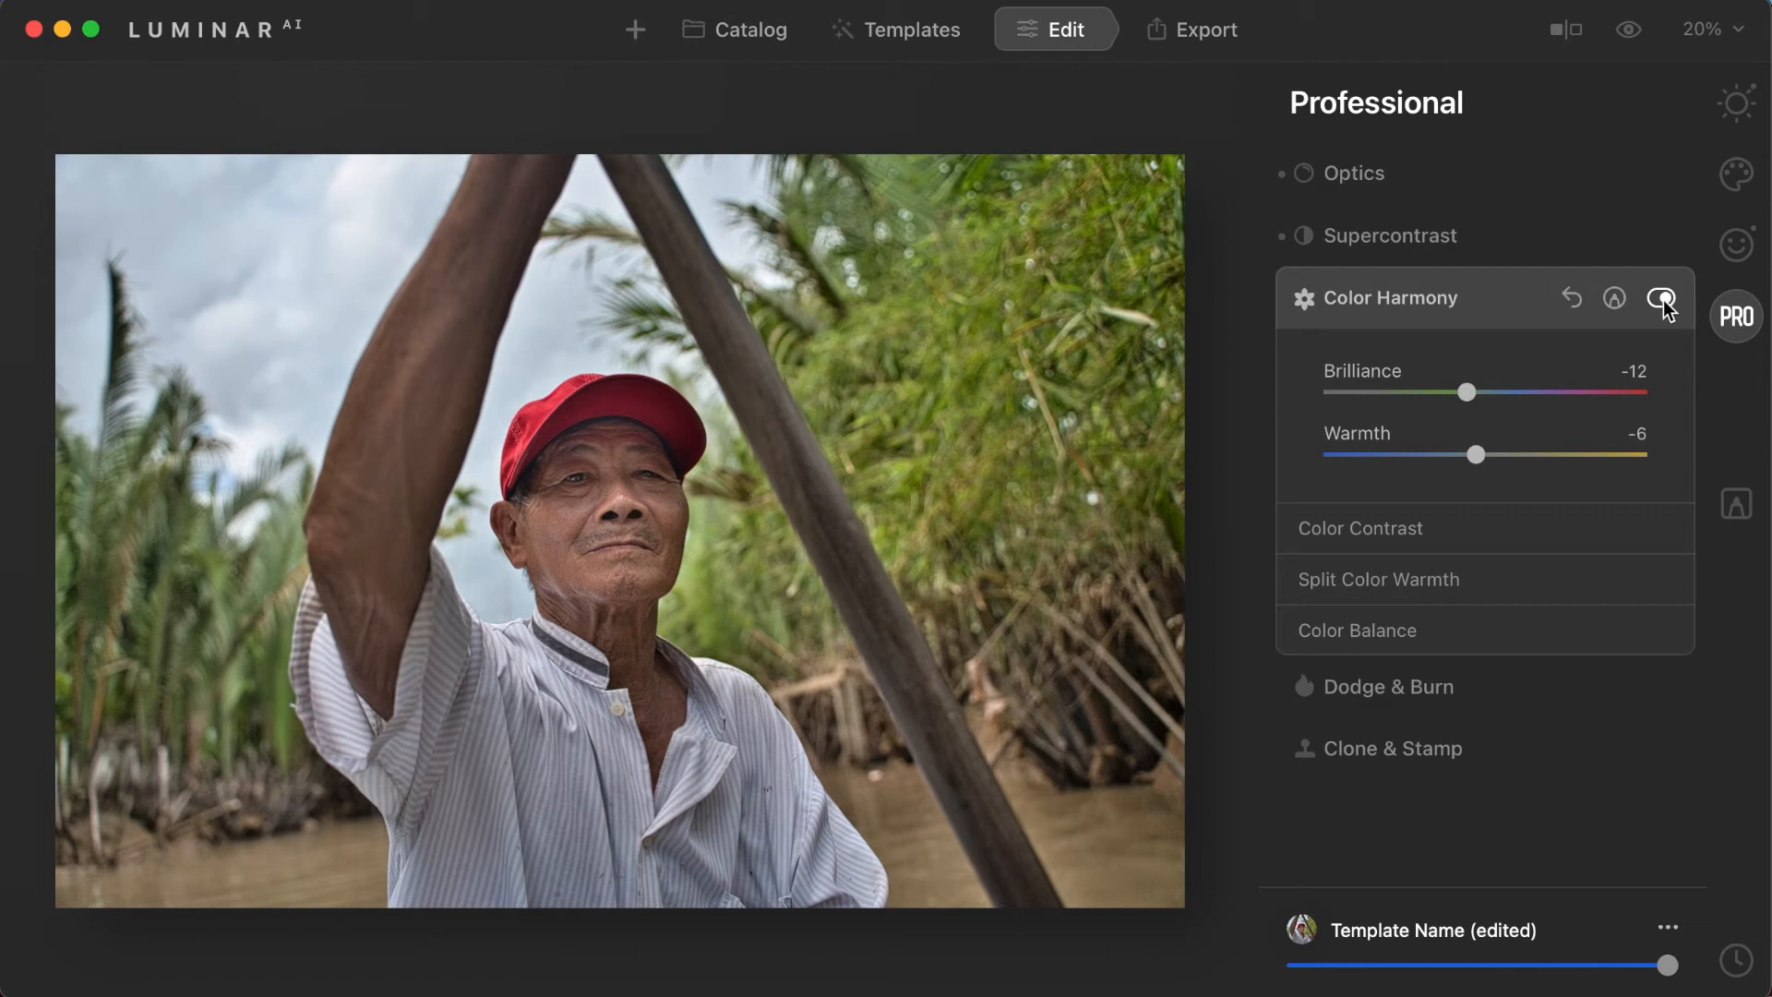
pyautogui.click(1658, 303)
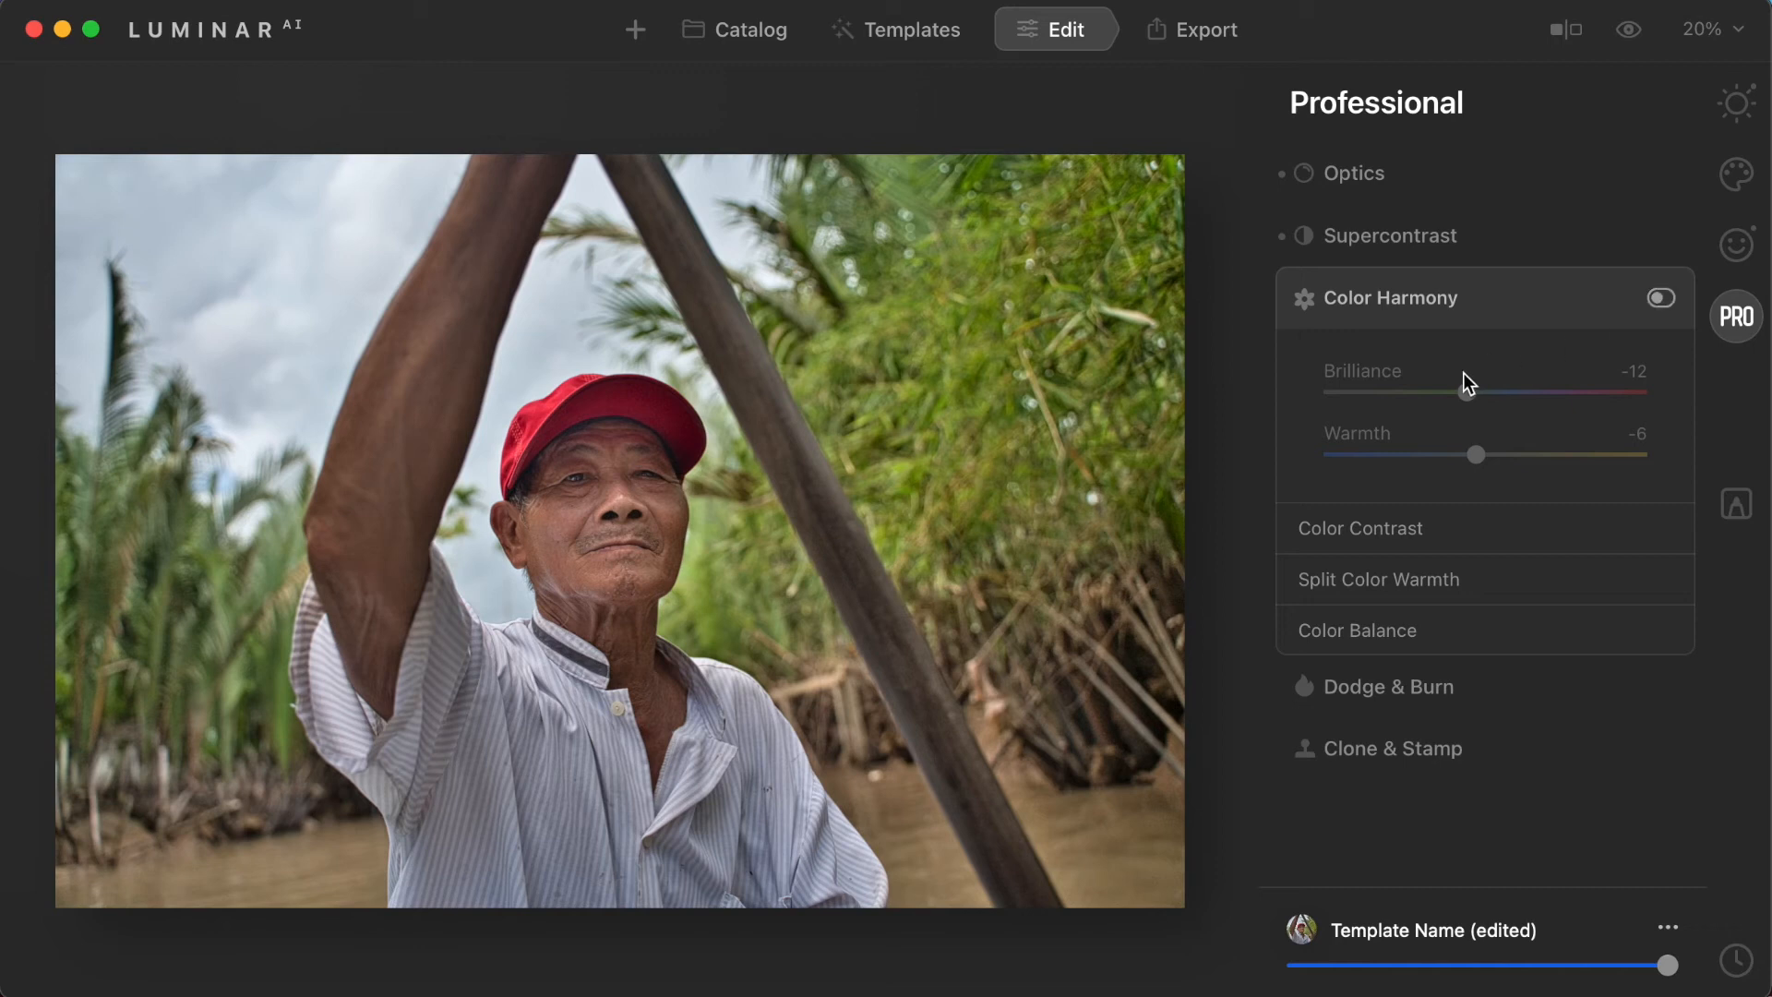
pyautogui.click(1554, 304)
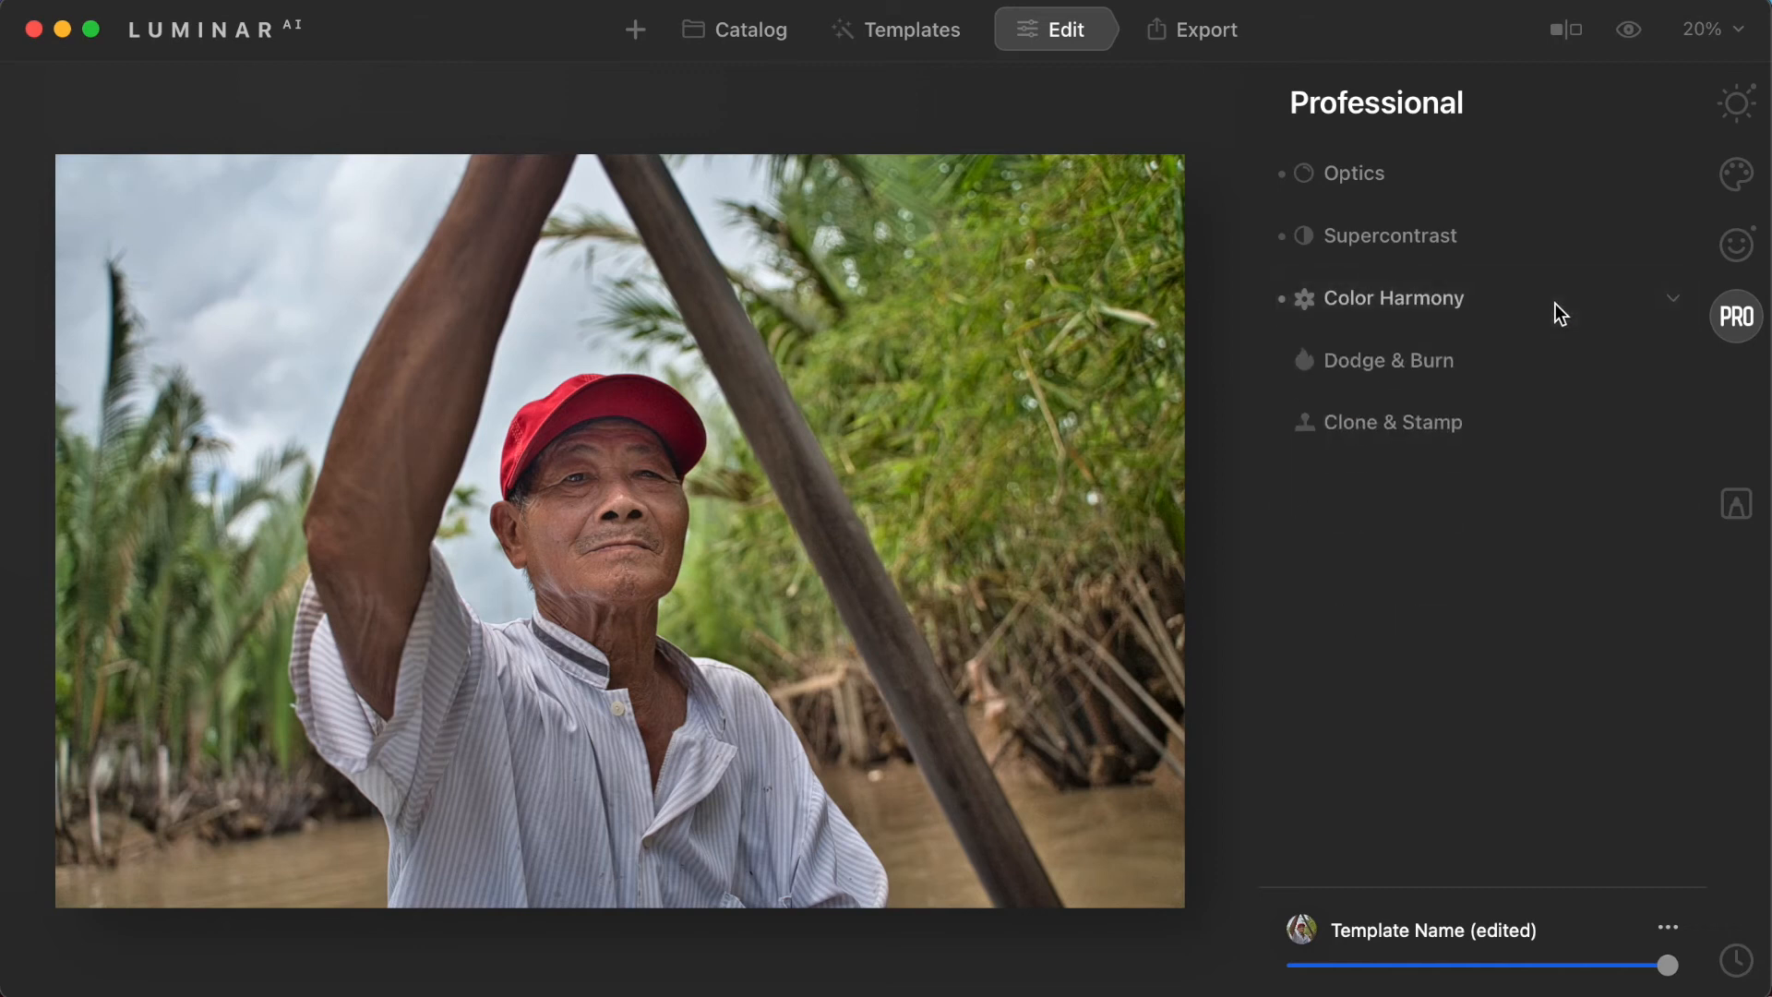
# Step: Reset the Color Harmony adjustments to their defaults and close their settings
pyautogui.click(1656, 301)
pyautogui.click(1573, 301)
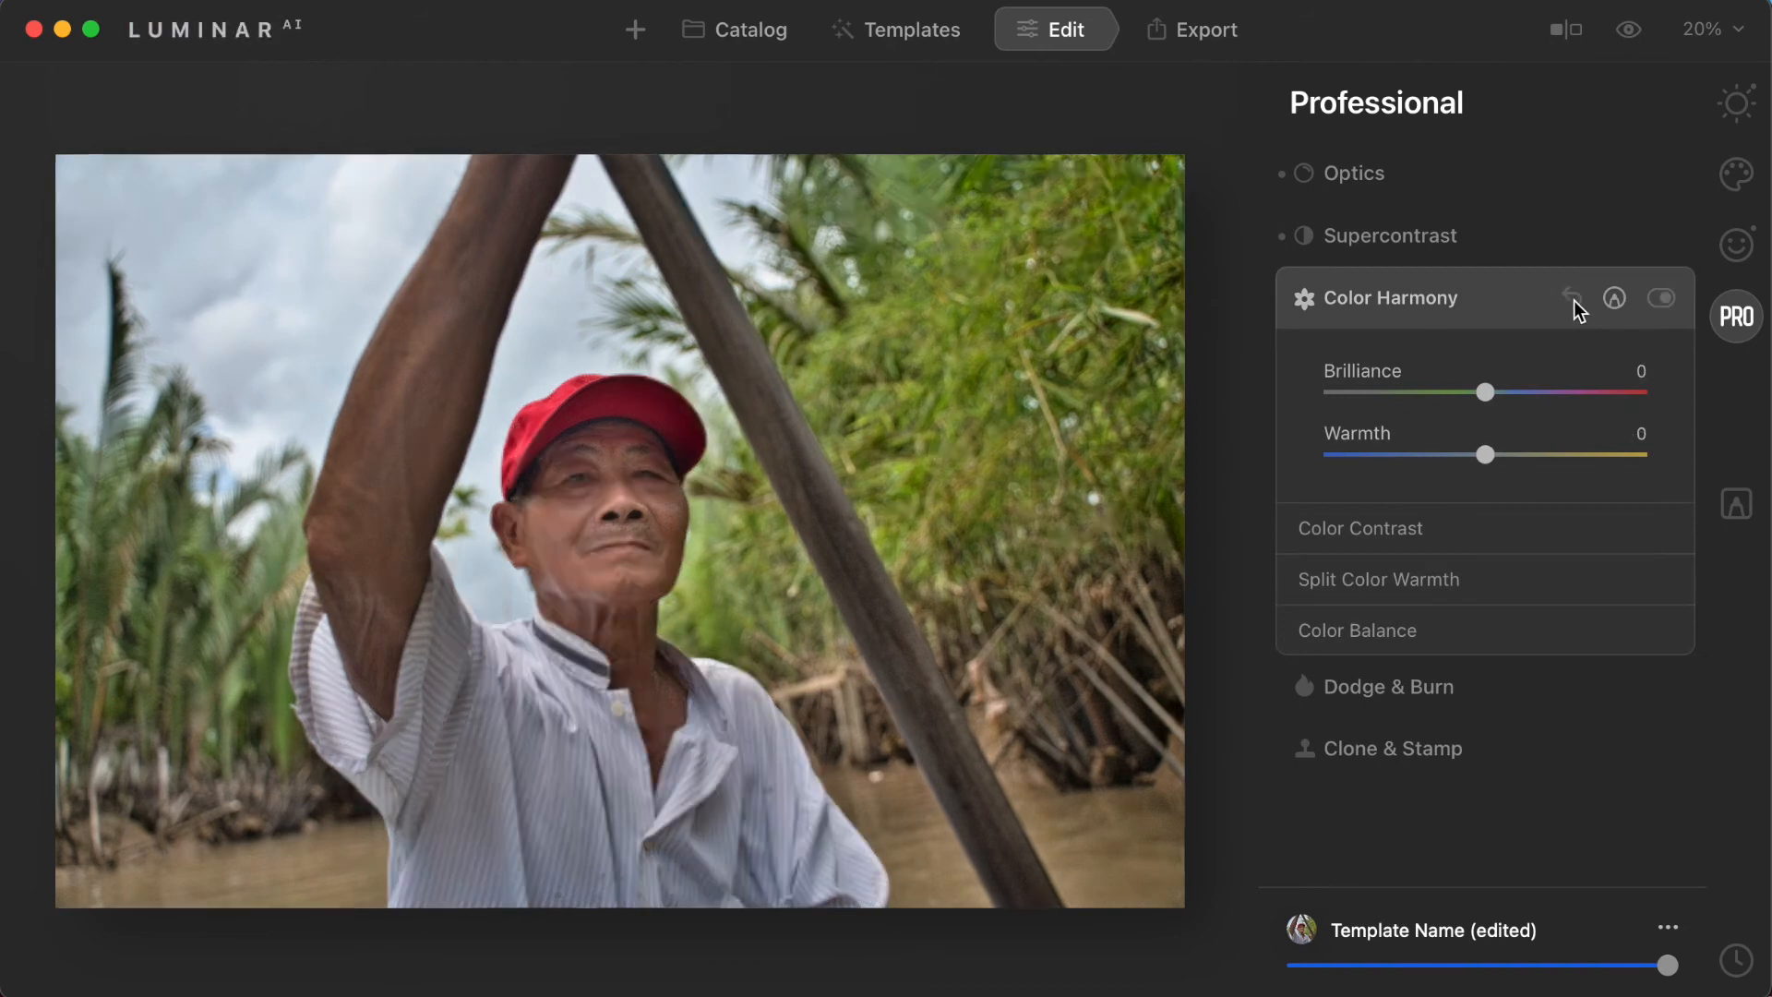
pyautogui.click(1502, 310)
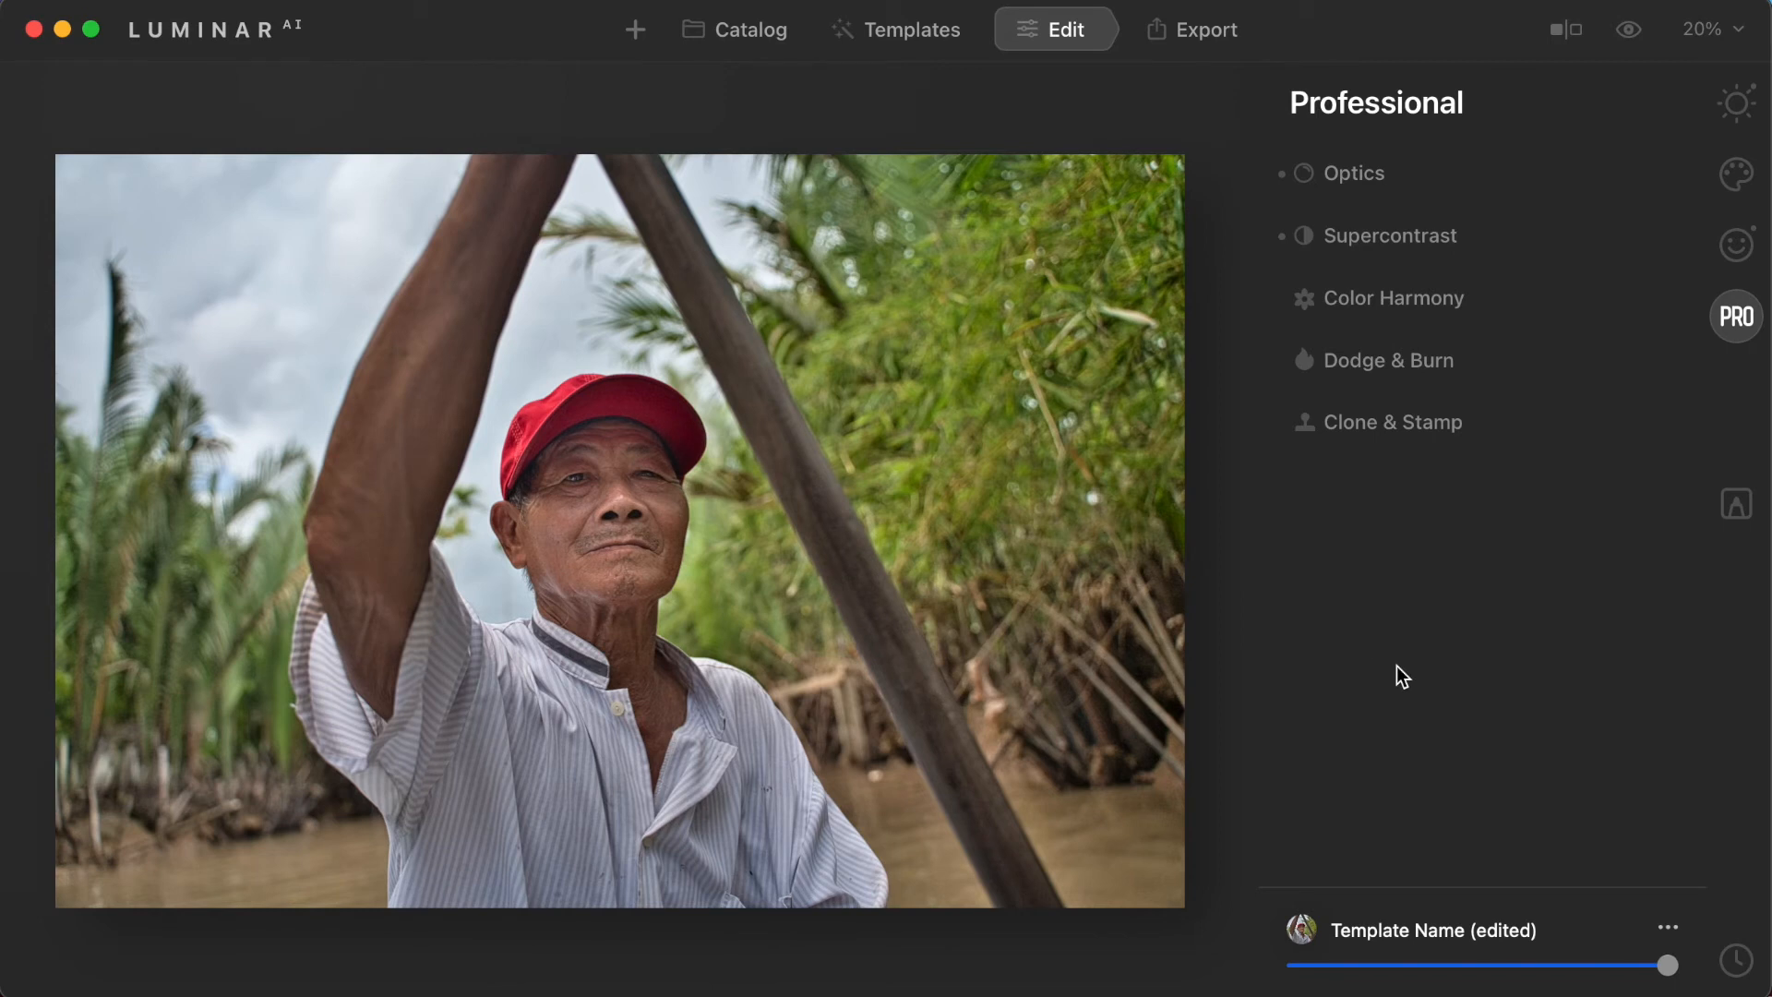
# Step: Compare the photo before and after all edits across a split view, moving the divider over the image
pyautogui.click(1568, 31)
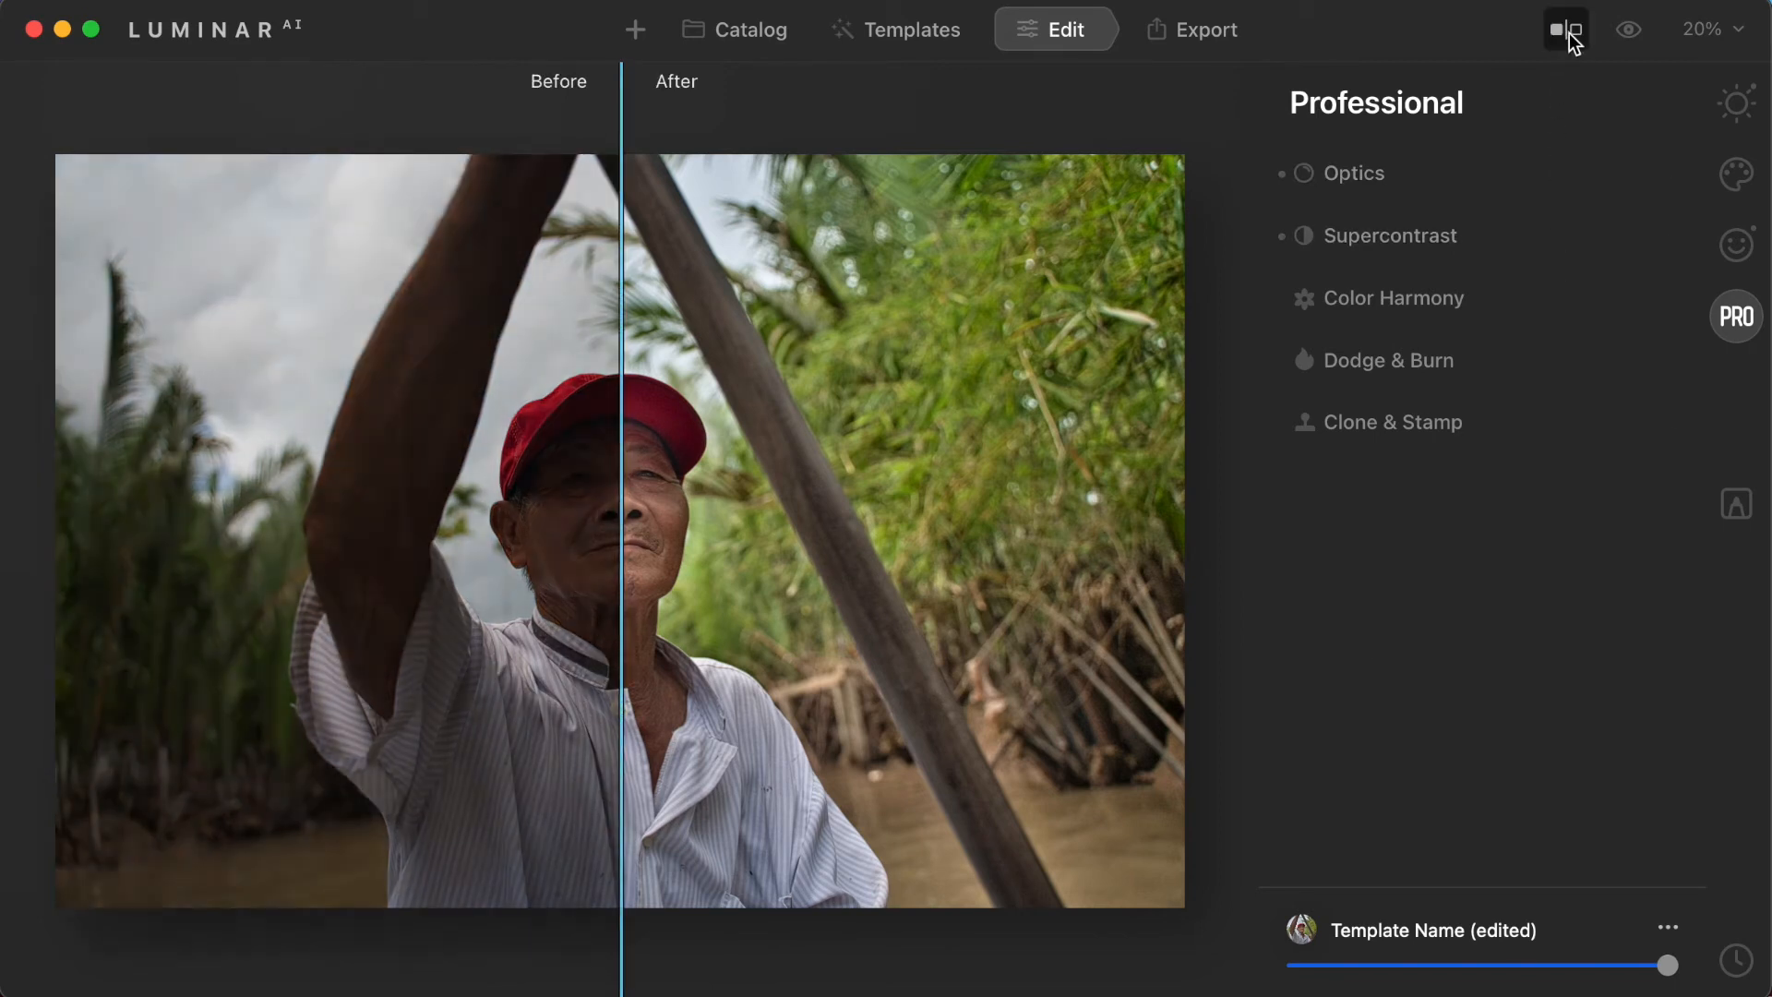
pyautogui.moveTo(617, 666); pyautogui.dragTo(923, 743)
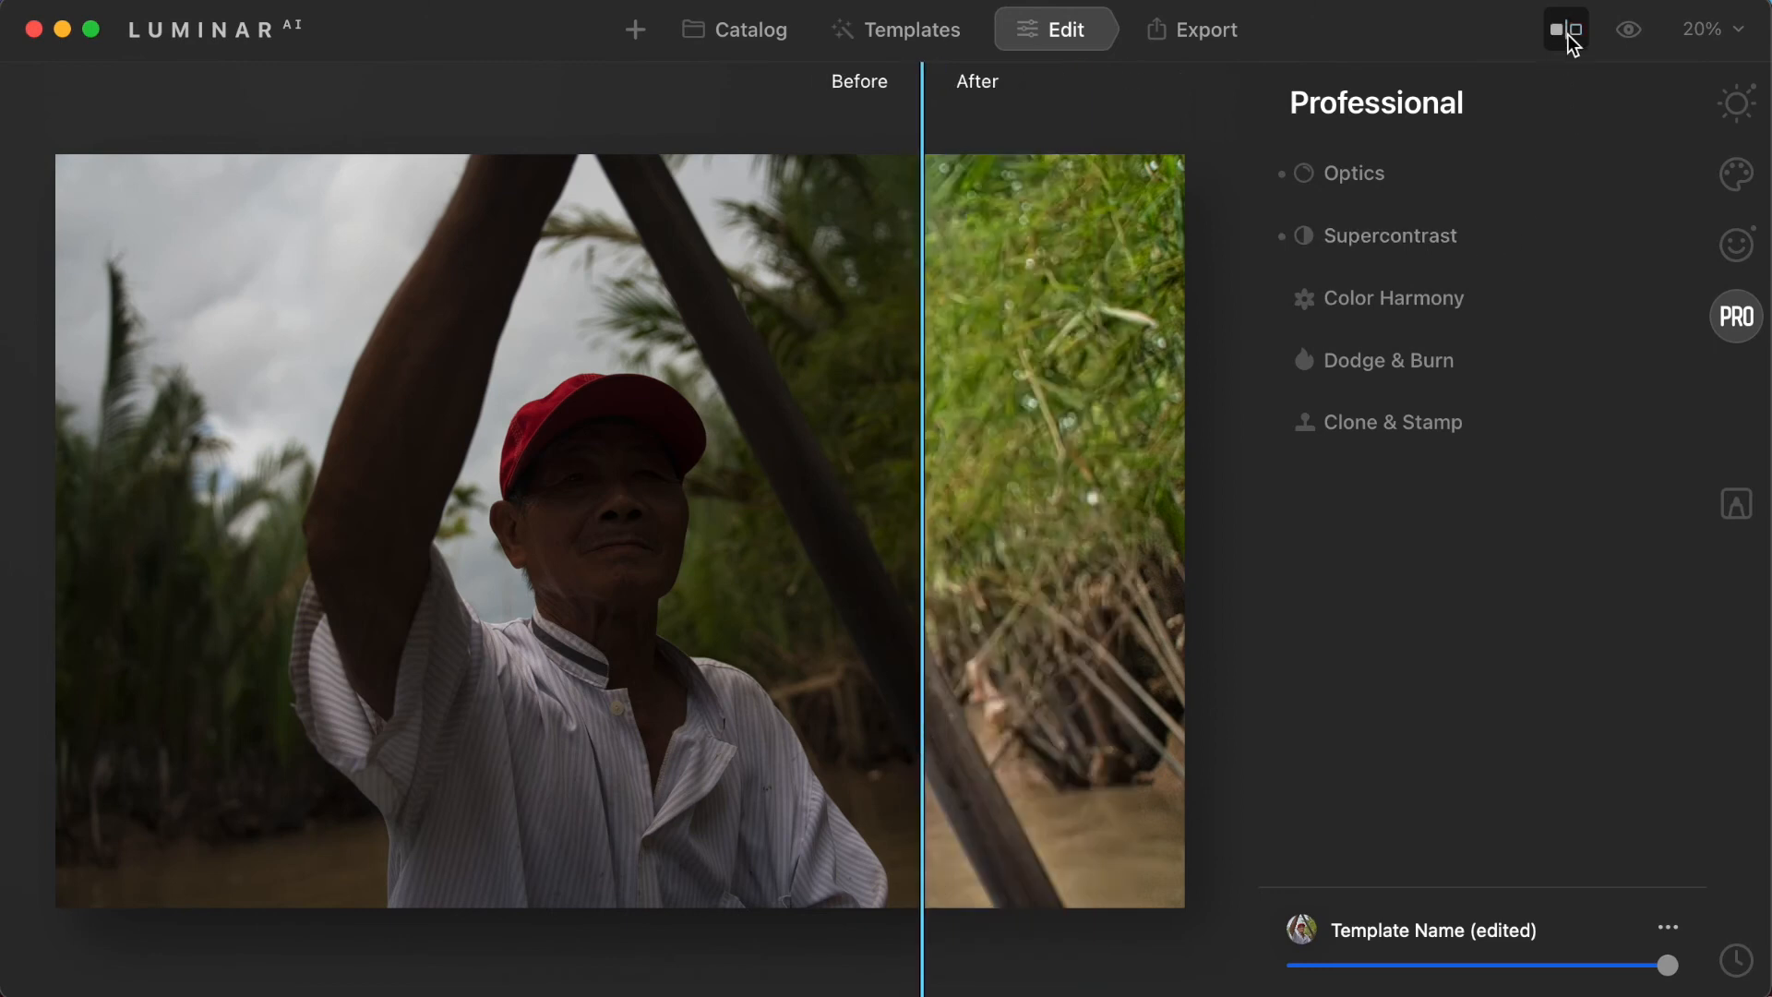
pyautogui.click(1568, 36)
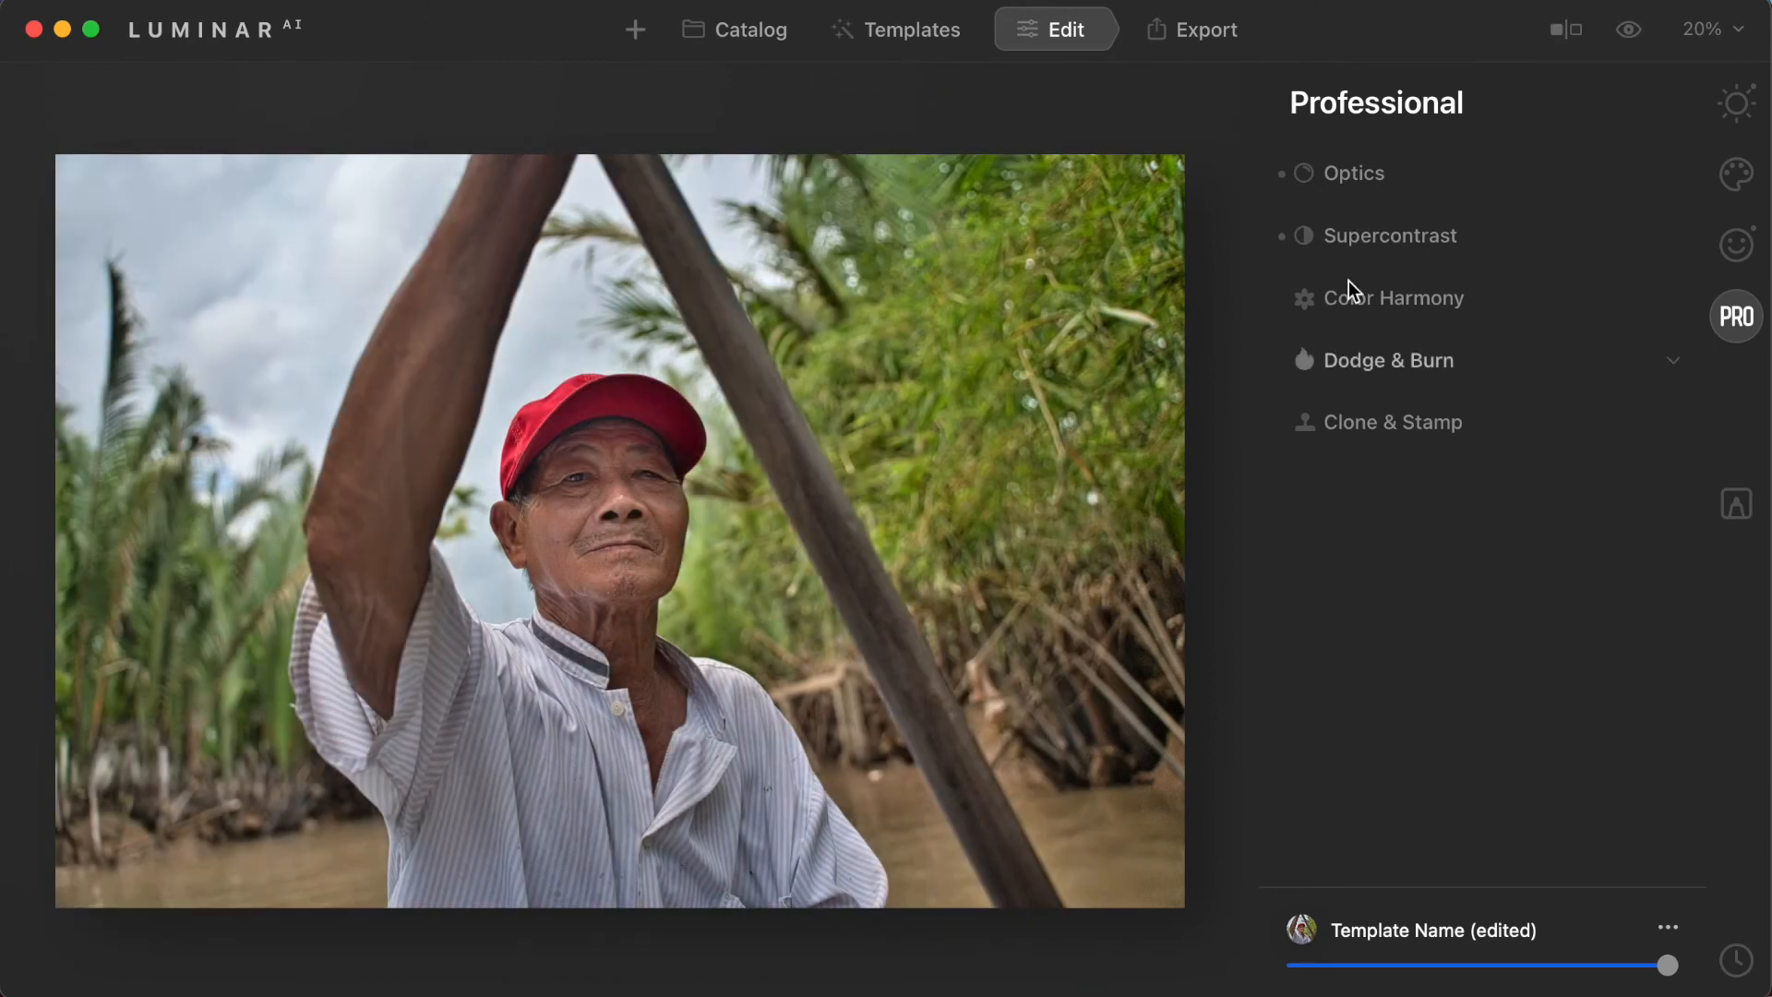
# Step: Add a darkening vignette to the photo with an Amount of -49 and a Size of 45
pyautogui.click(1735, 104)
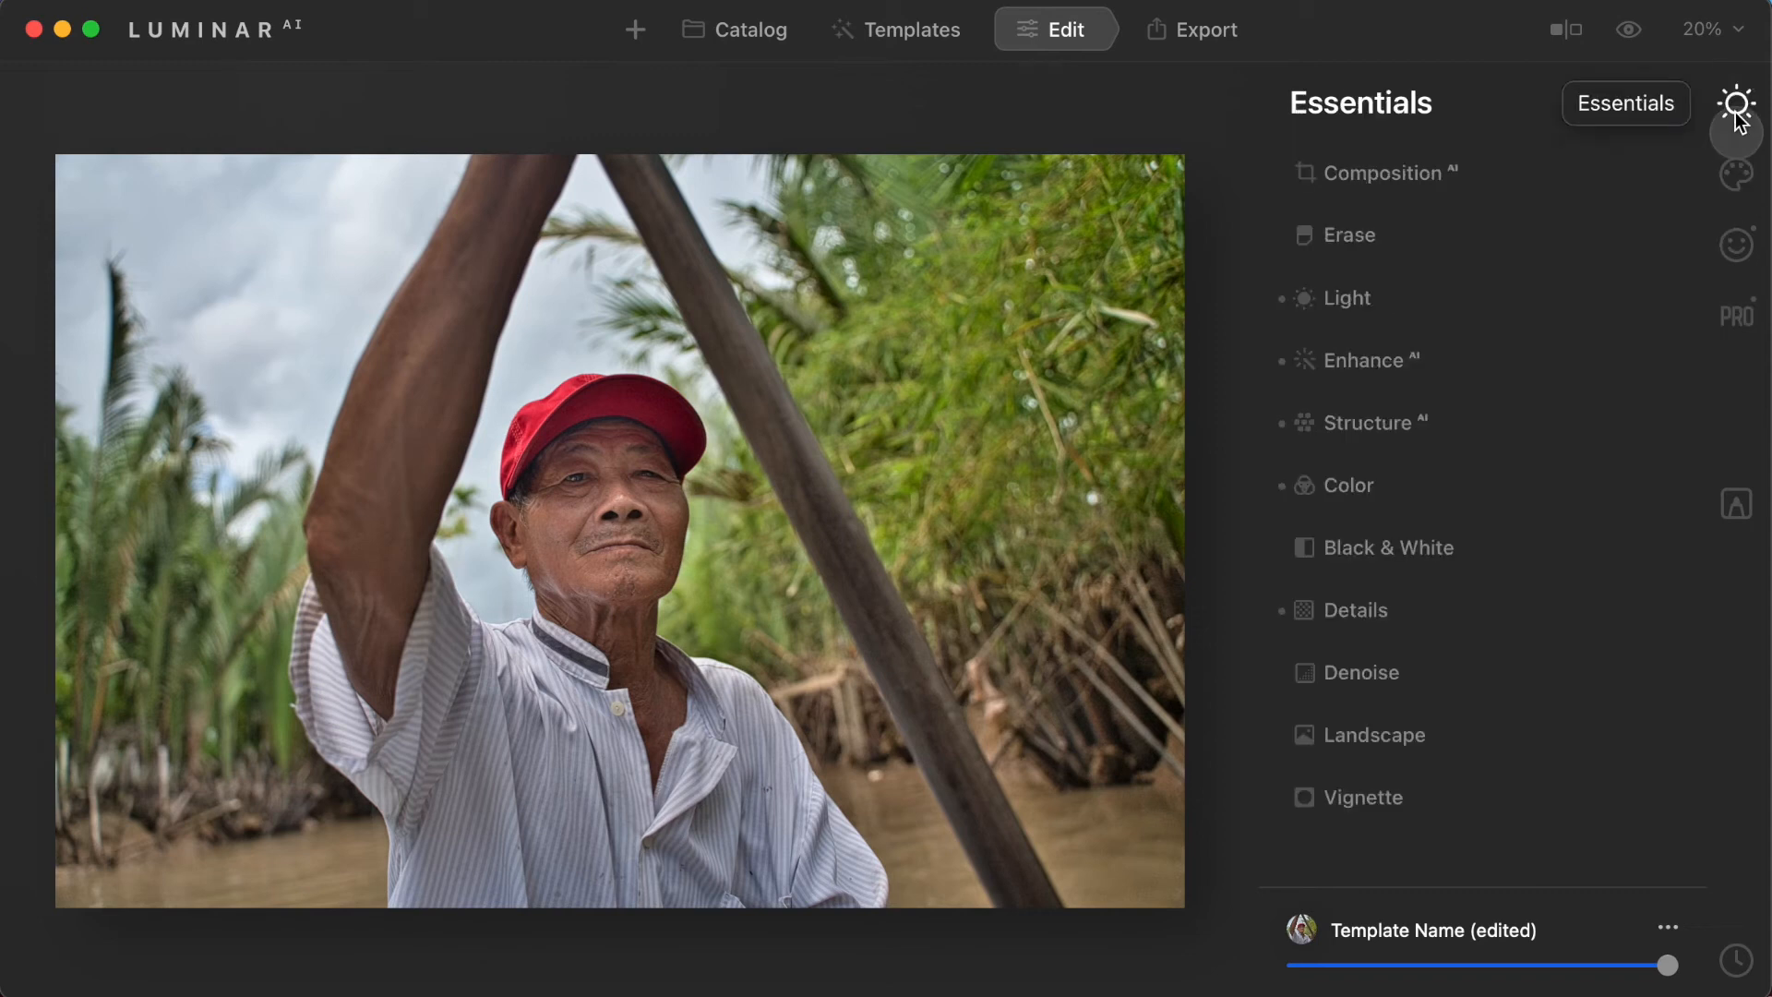
pyautogui.click(1353, 795)
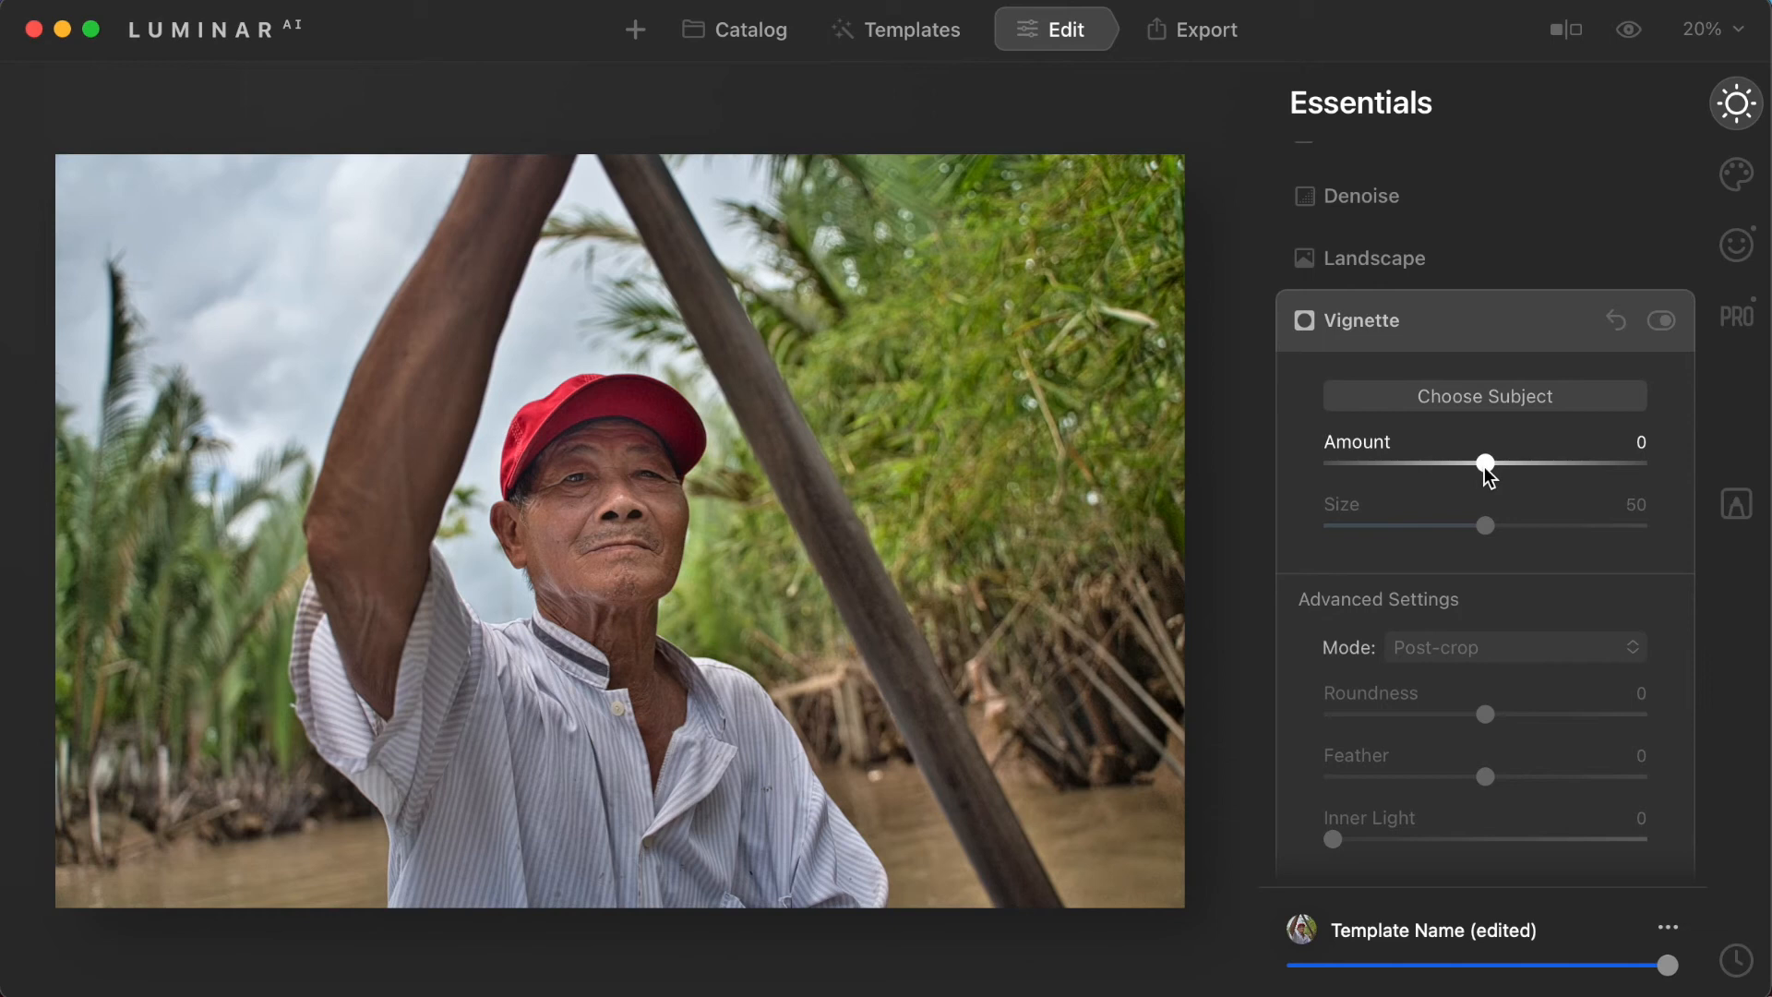
pyautogui.moveTo(1484, 466); pyautogui.dragTo(1405, 480)
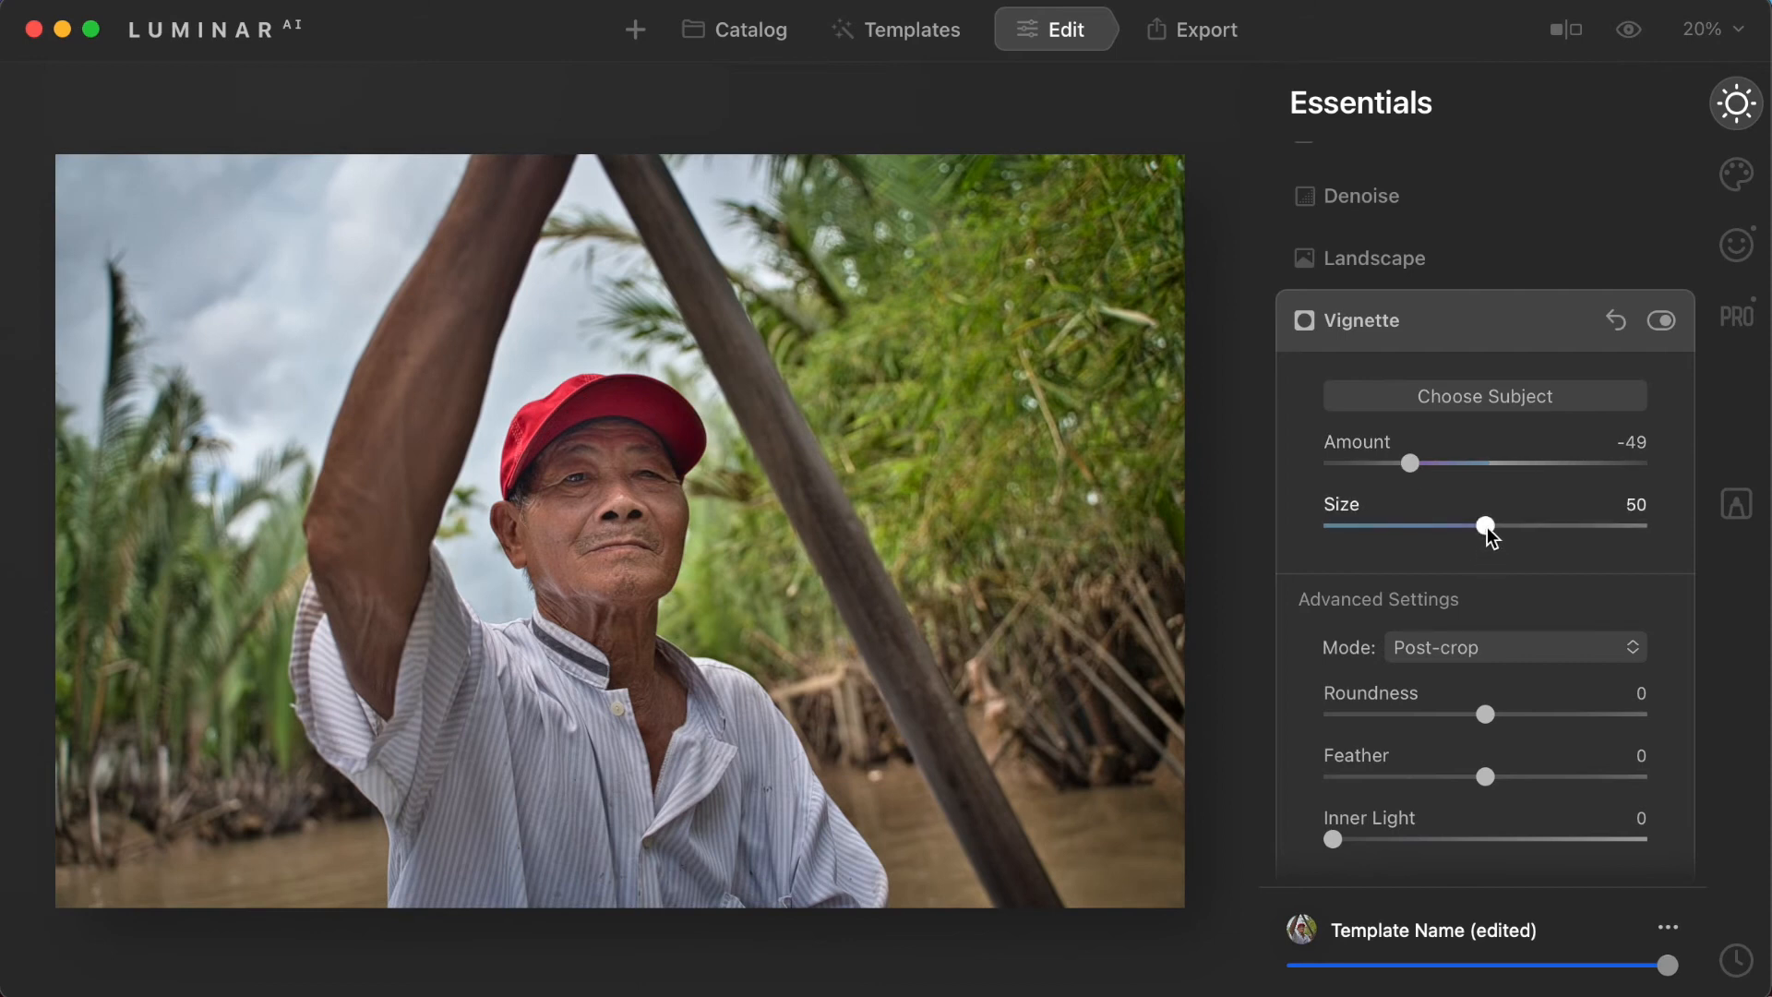
pyautogui.moveTo(1486, 531); pyautogui.dragTo(1473, 532)
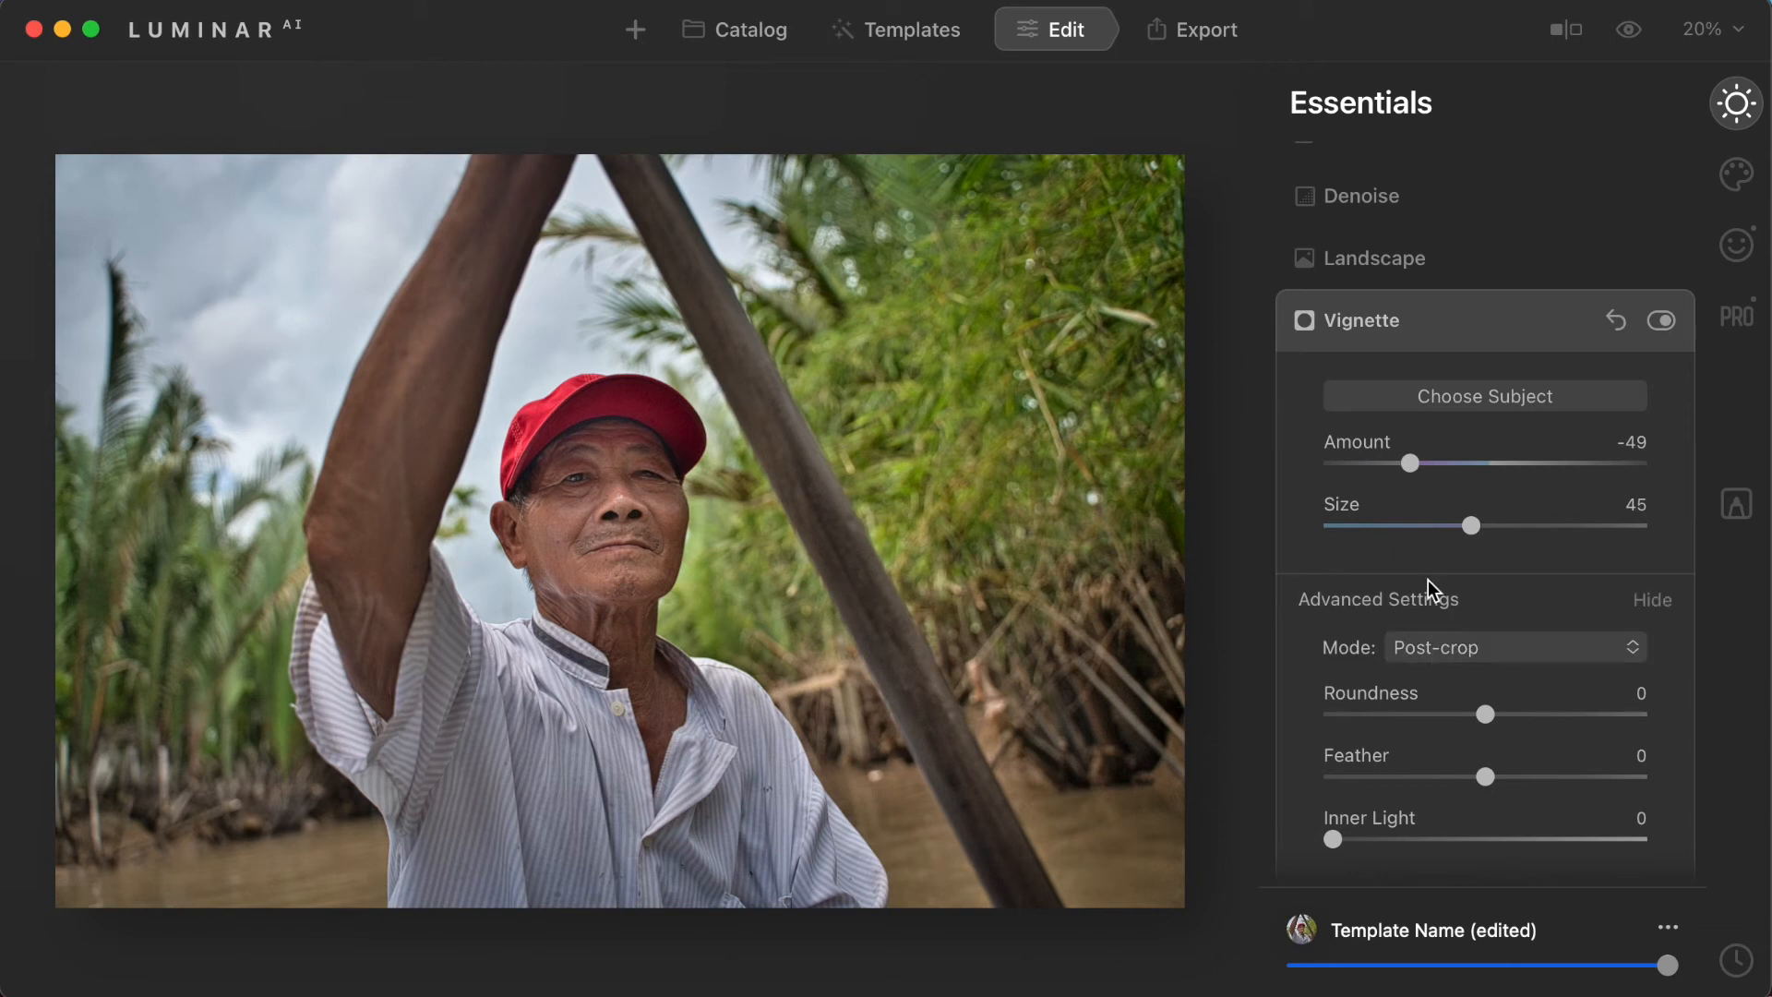
# Step: Show the vignette's advanced settings and check the available Mode options, keeping Post-crop
pyautogui.click(1416, 595)
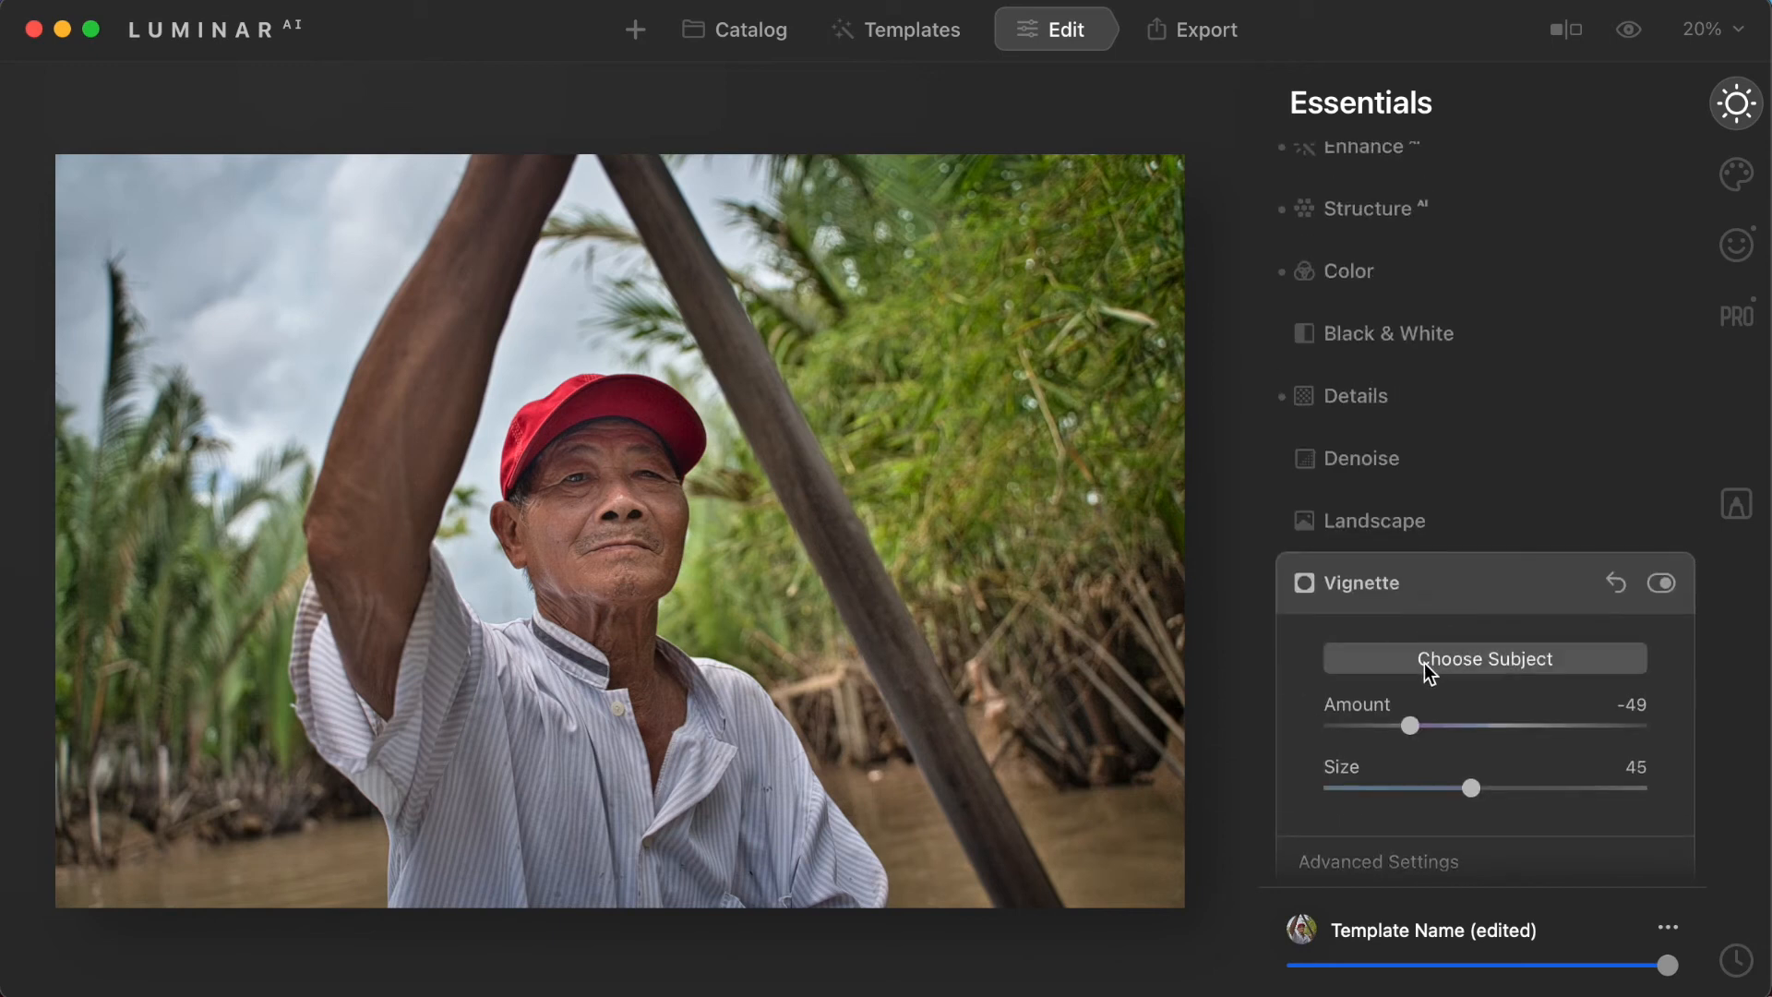
pyautogui.click(1418, 872)
pyautogui.scroll(-1, 1576, 598)
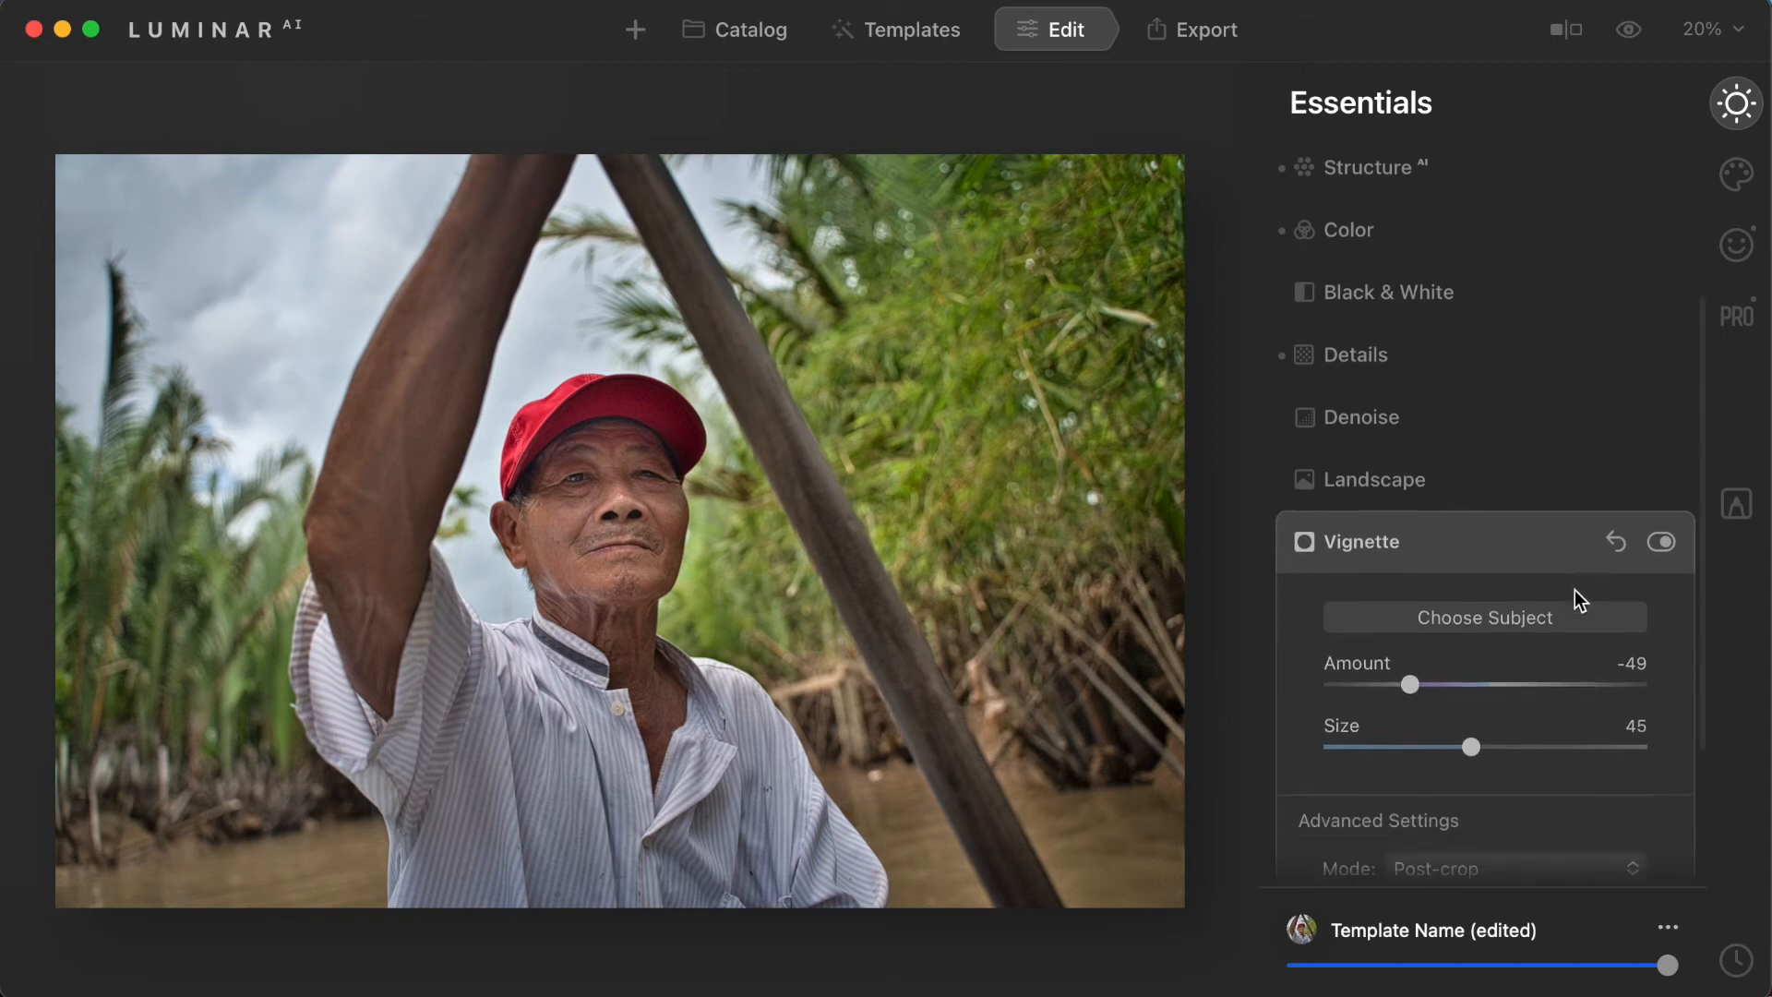
pyautogui.scroll(-3, 1574, 595)
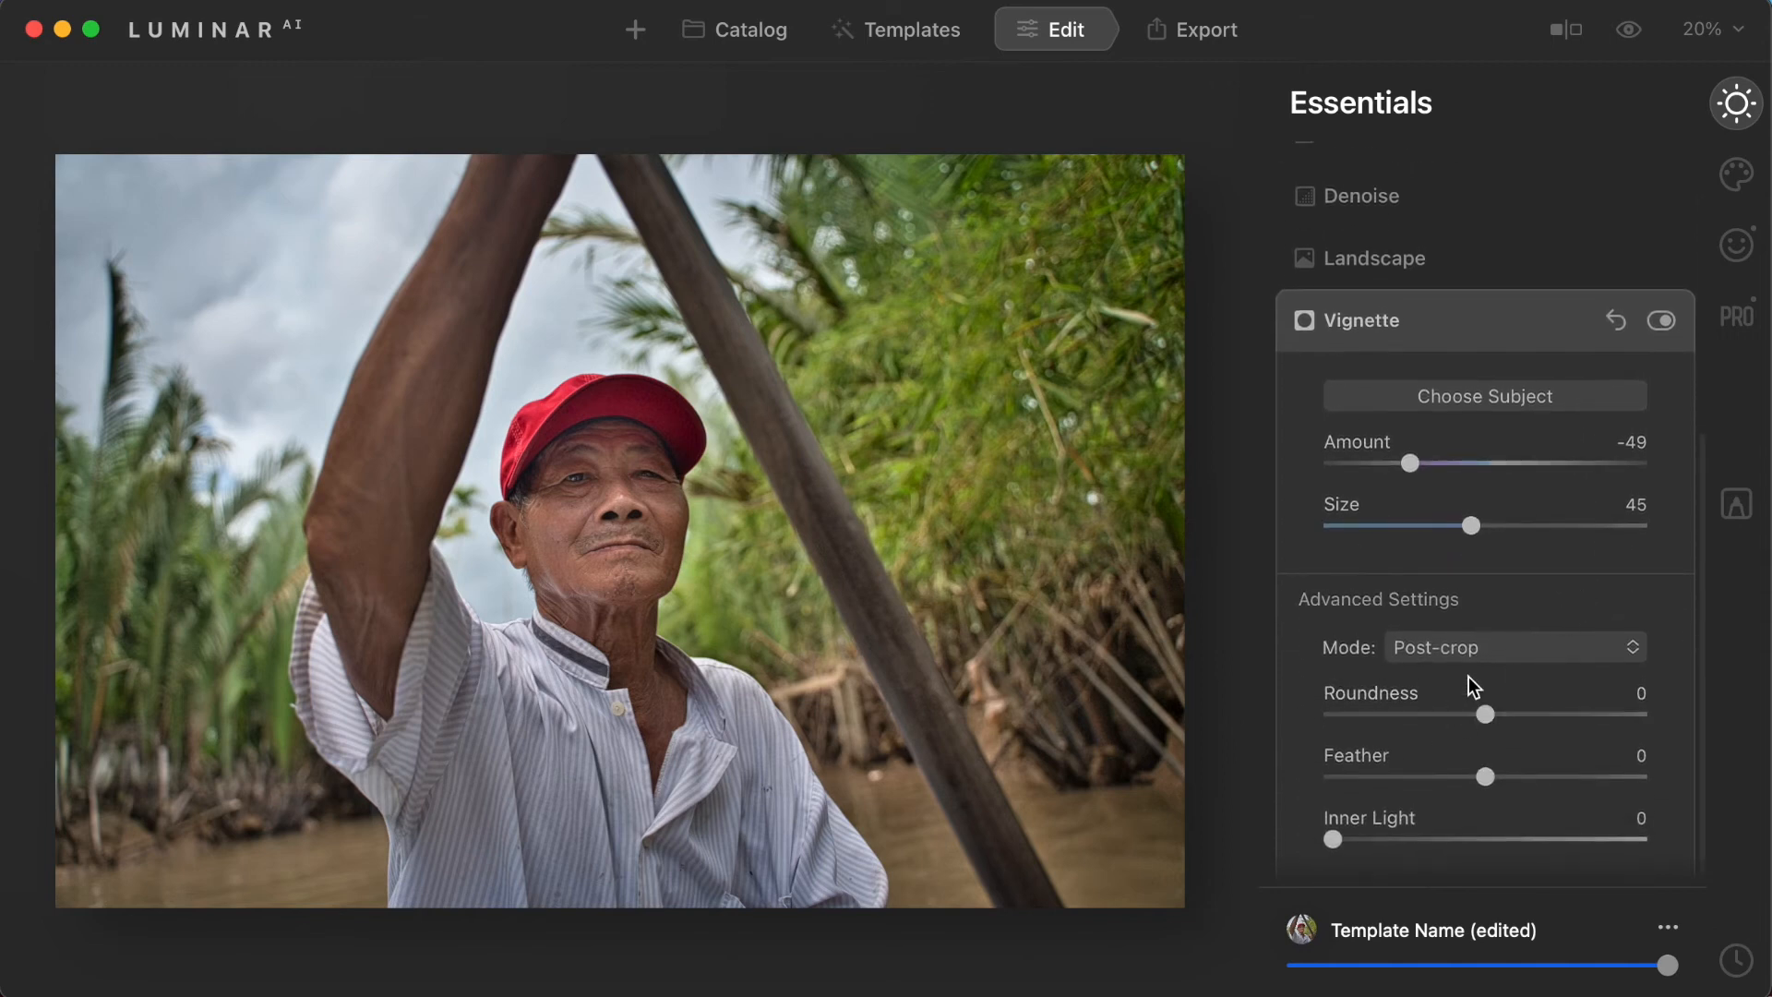
pyautogui.click(1632, 650)
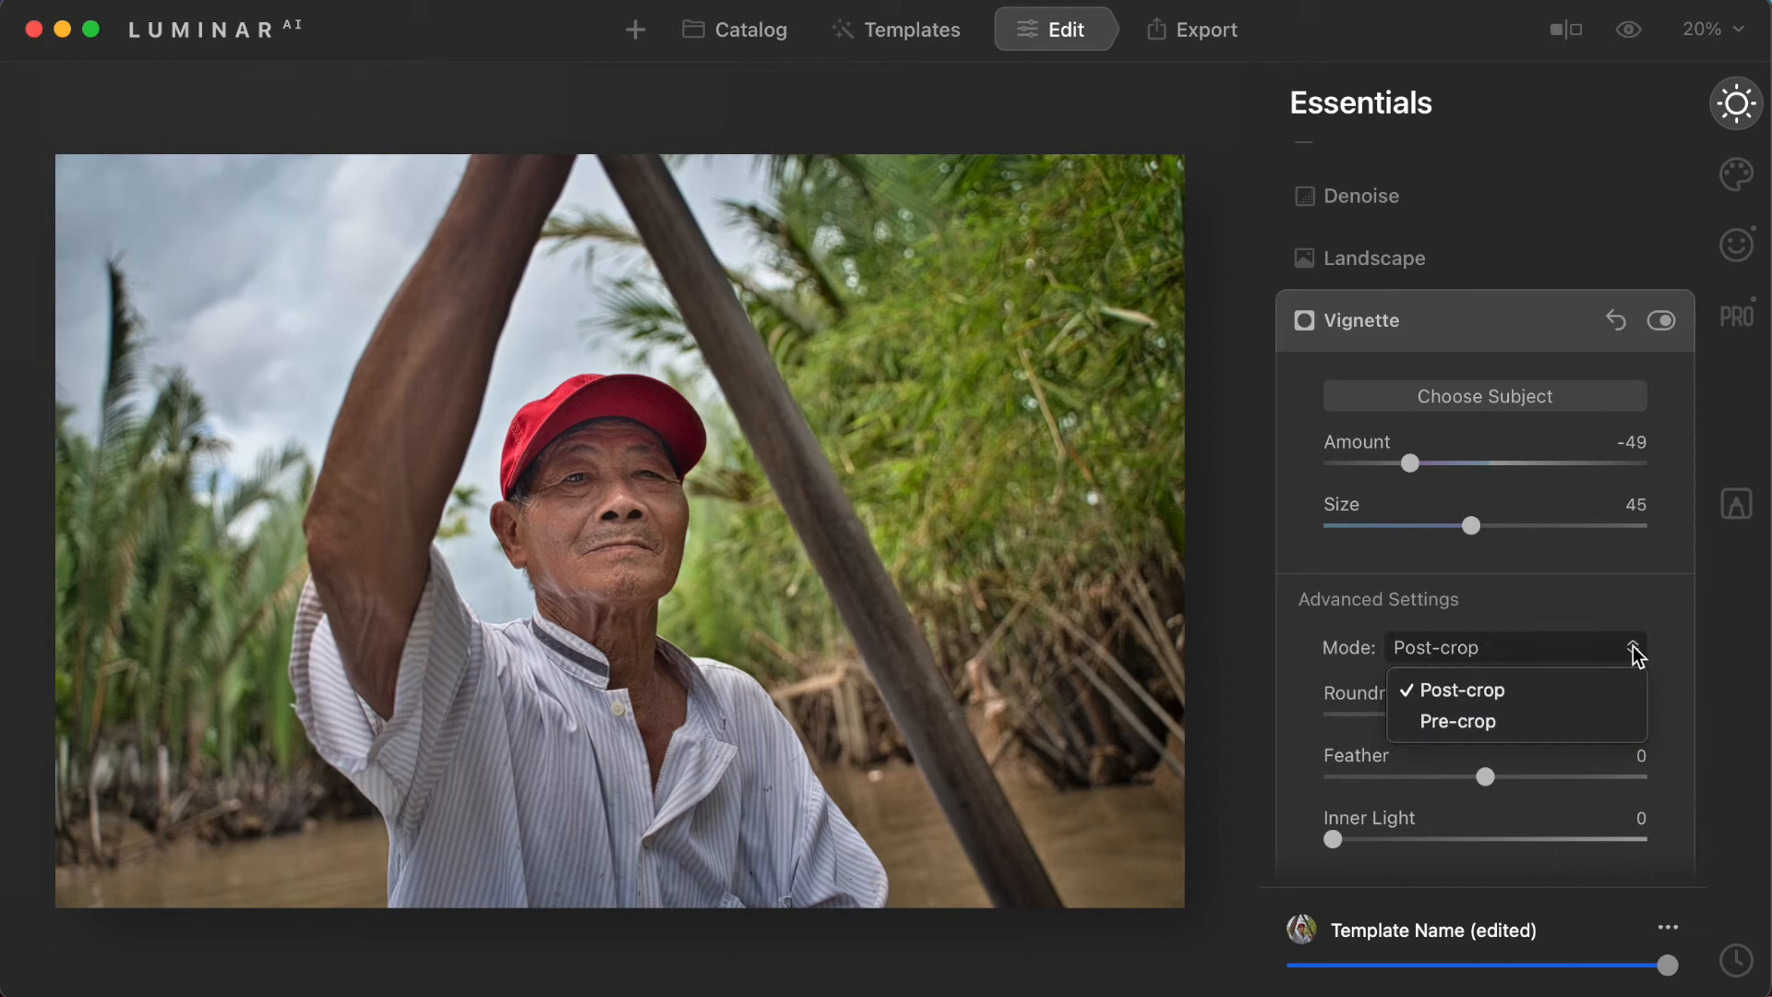
pyautogui.click(1636, 653)
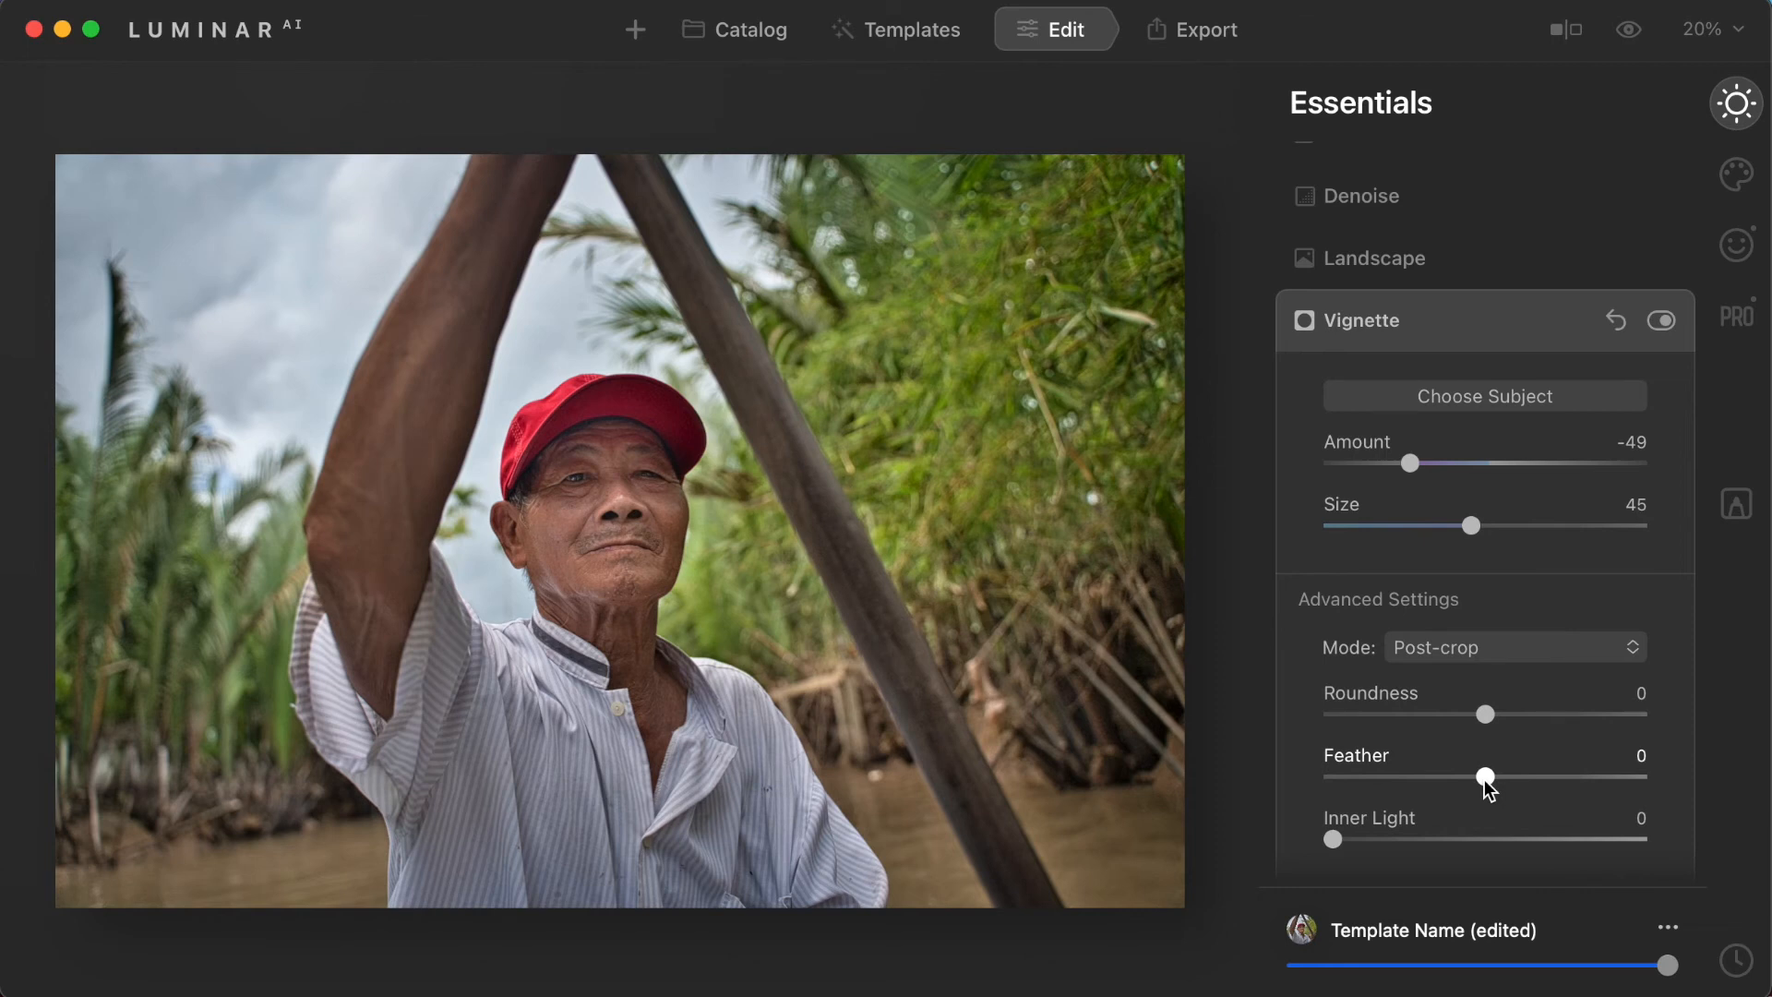
# Step: Try a Vignette Feather of -100, settle on a Feather of -4, and set the Roundness to 52
pyautogui.moveTo(1483, 784); pyautogui.dragTo(1179, 811)
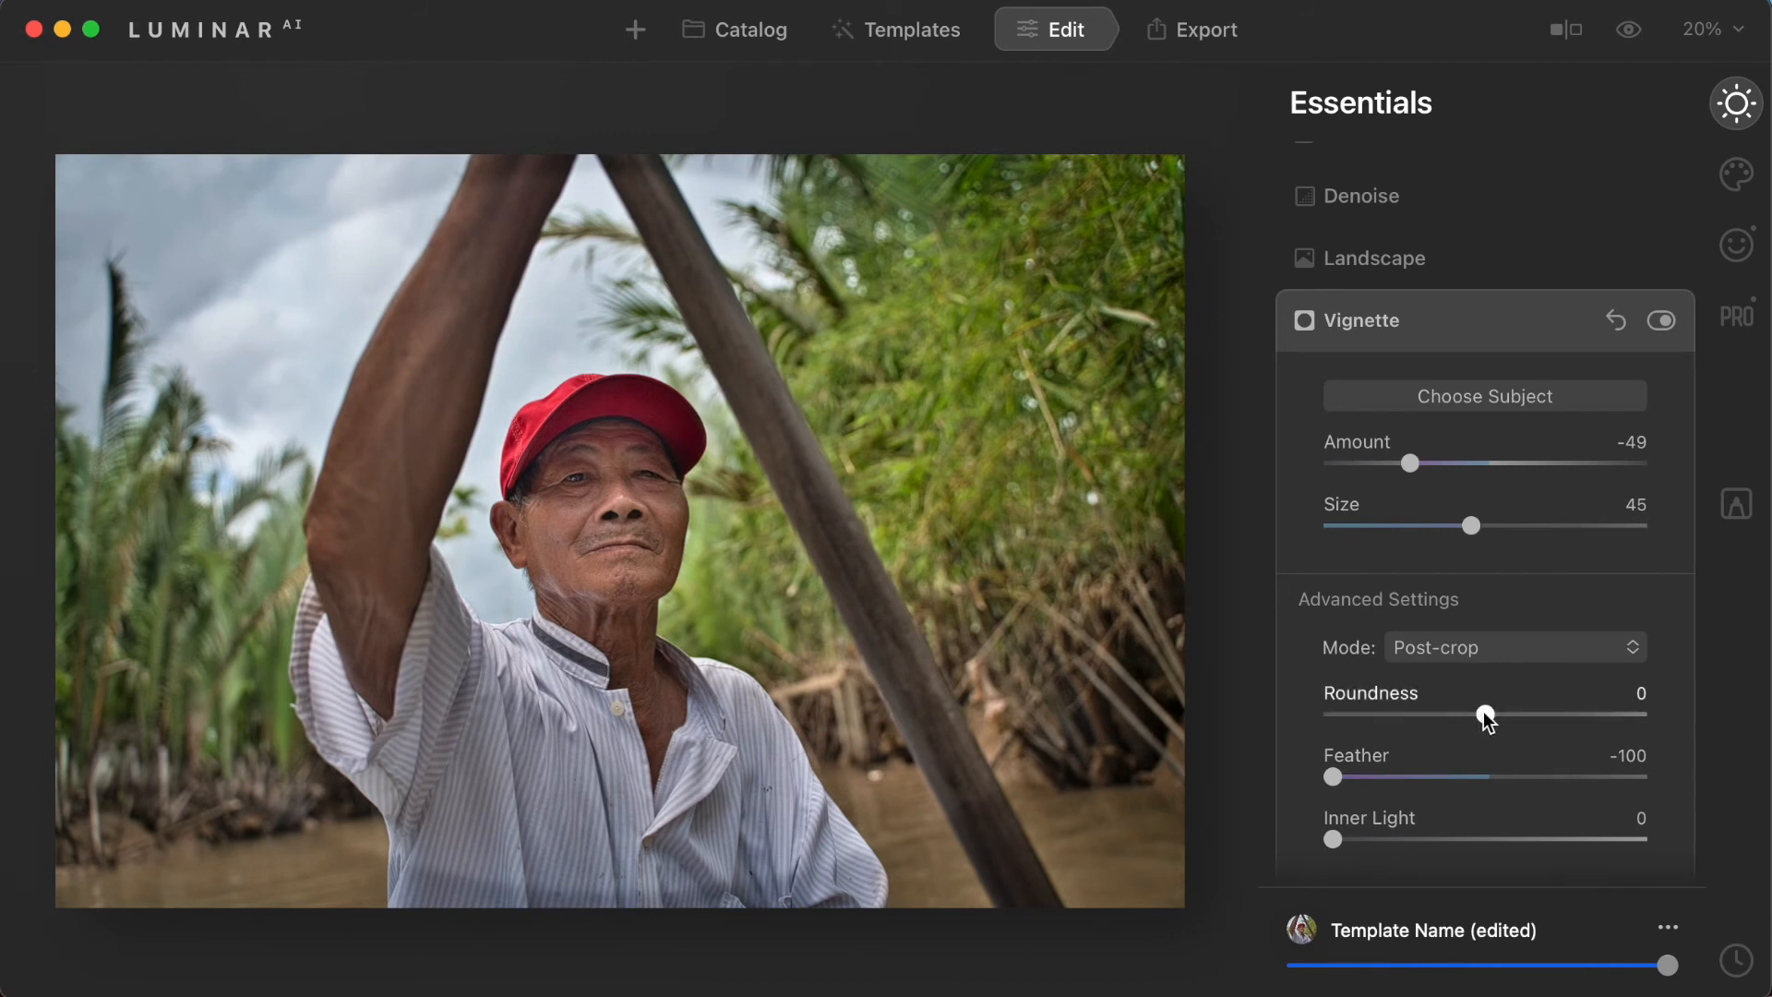
pyautogui.moveTo(1486, 716)
pyautogui.mouseDown()
pyautogui.moveTo(1408, 723)
pyautogui.moveTo(1542, 716)
pyautogui.moveTo(1488, 734)
pyautogui.mouseUp()
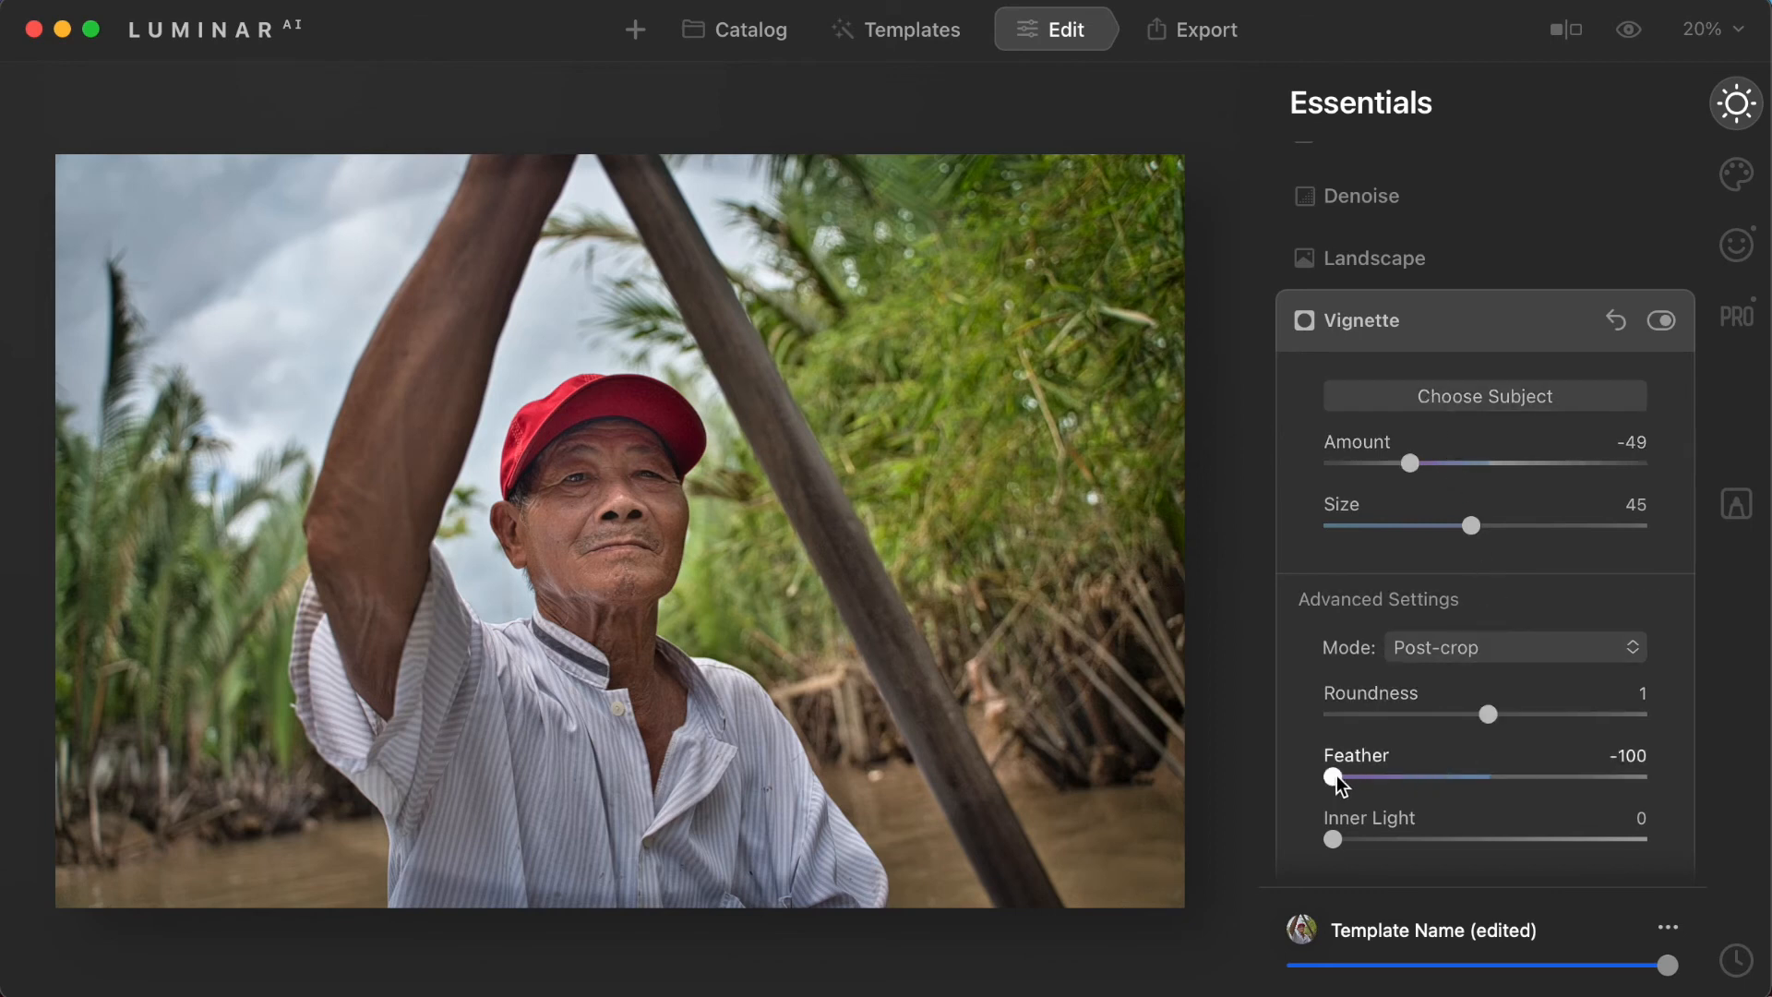
pyautogui.moveTo(1337, 777); pyautogui.dragTo(1499, 787)
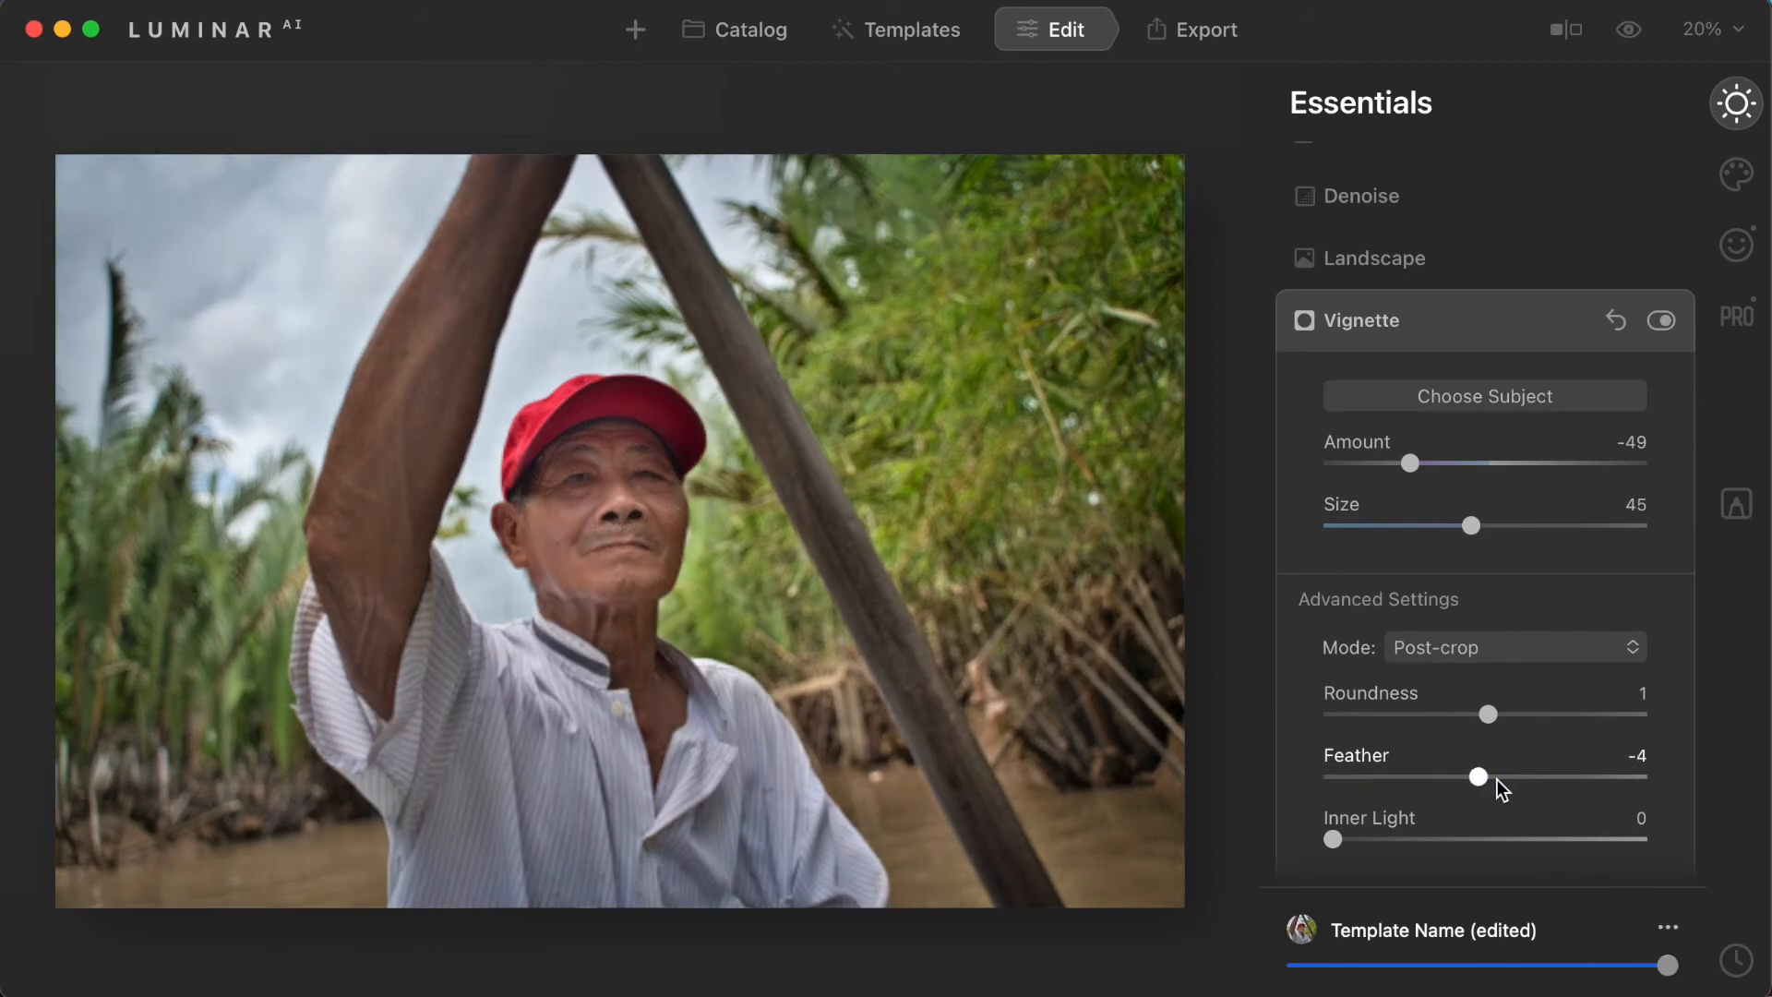
pyautogui.moveTo(1502, 789); pyautogui.dragTo(1503, 789)
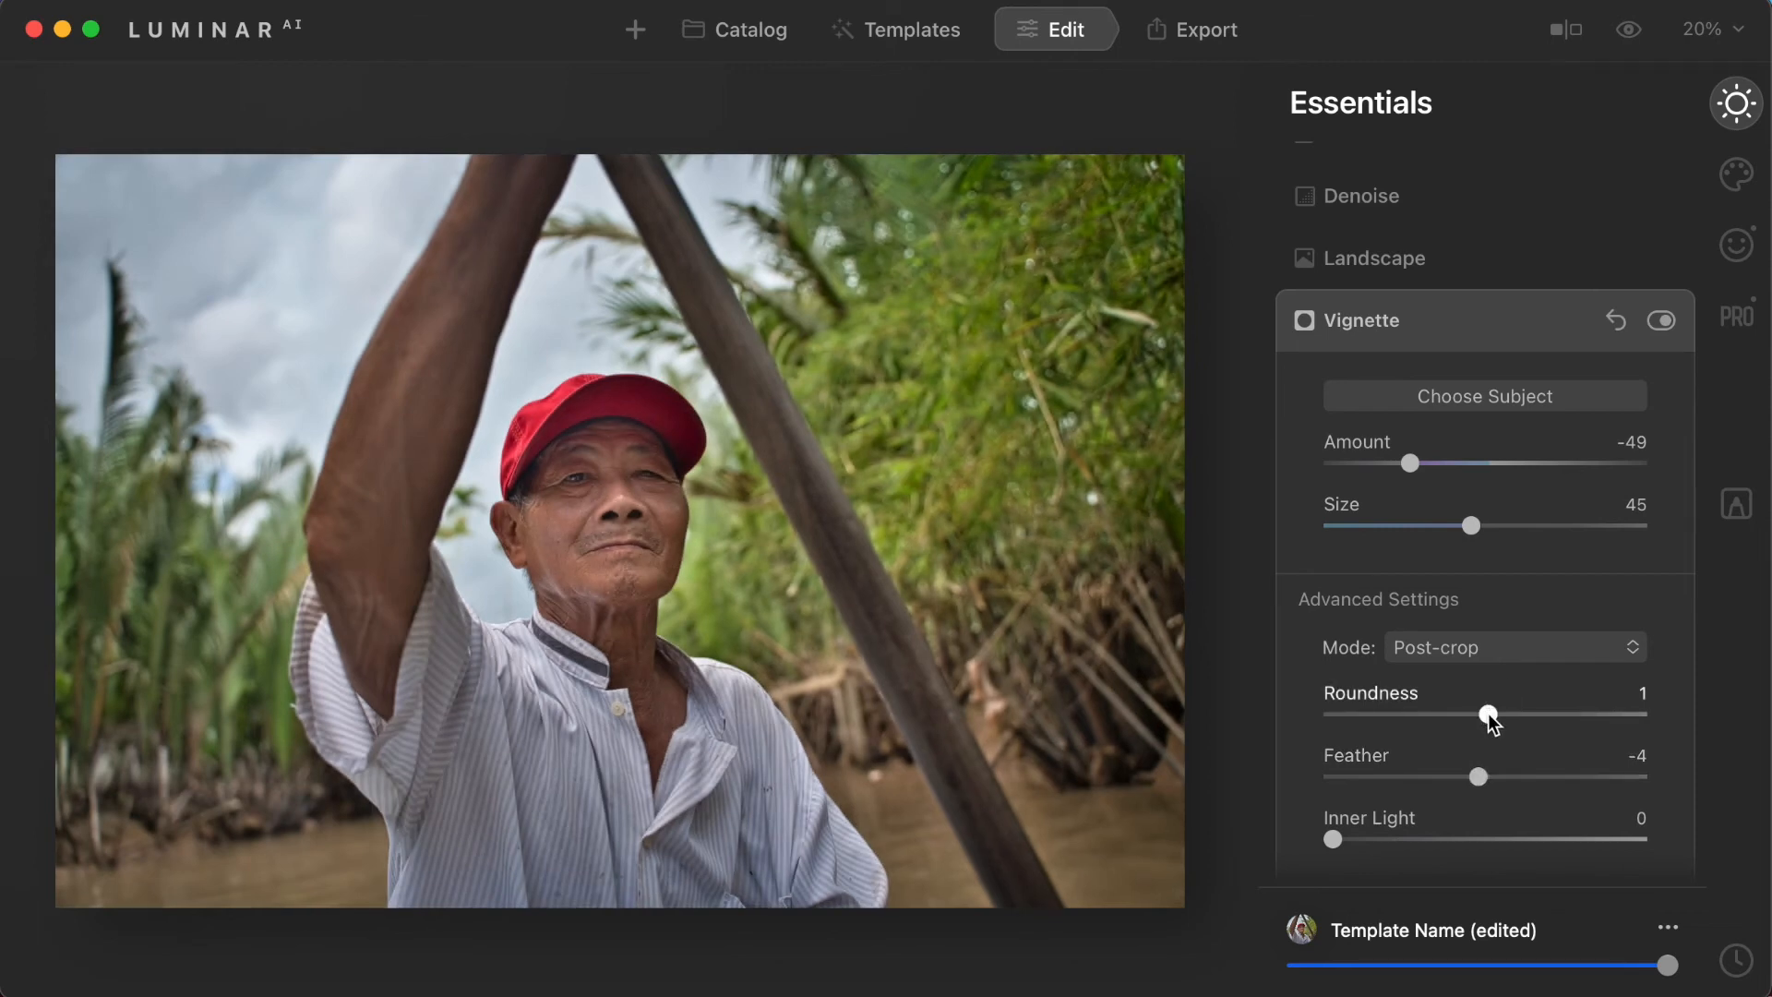
pyautogui.moveTo(1492, 723); pyautogui.dragTo(1575, 725)
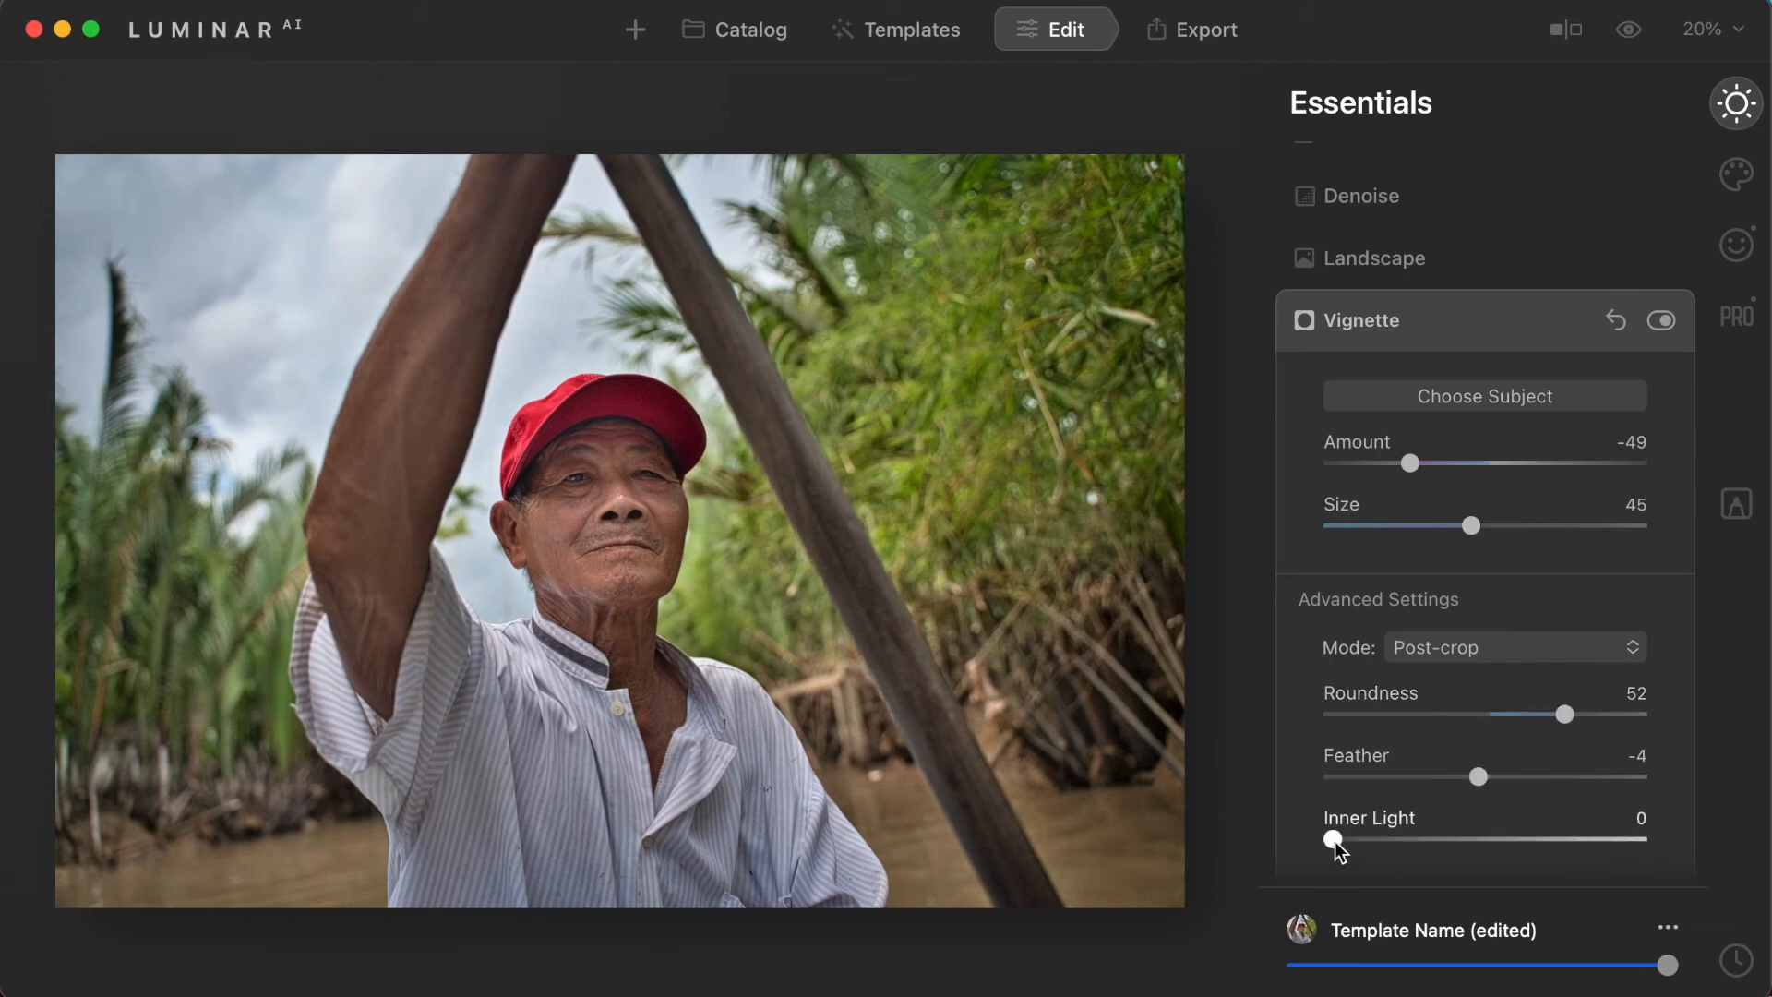
# Step: Set the Vignette Inner Light to 10, compare the photo with and without the vignette, and close its settings
pyautogui.moveTo(1335, 842); pyautogui.dragTo(1410, 844)
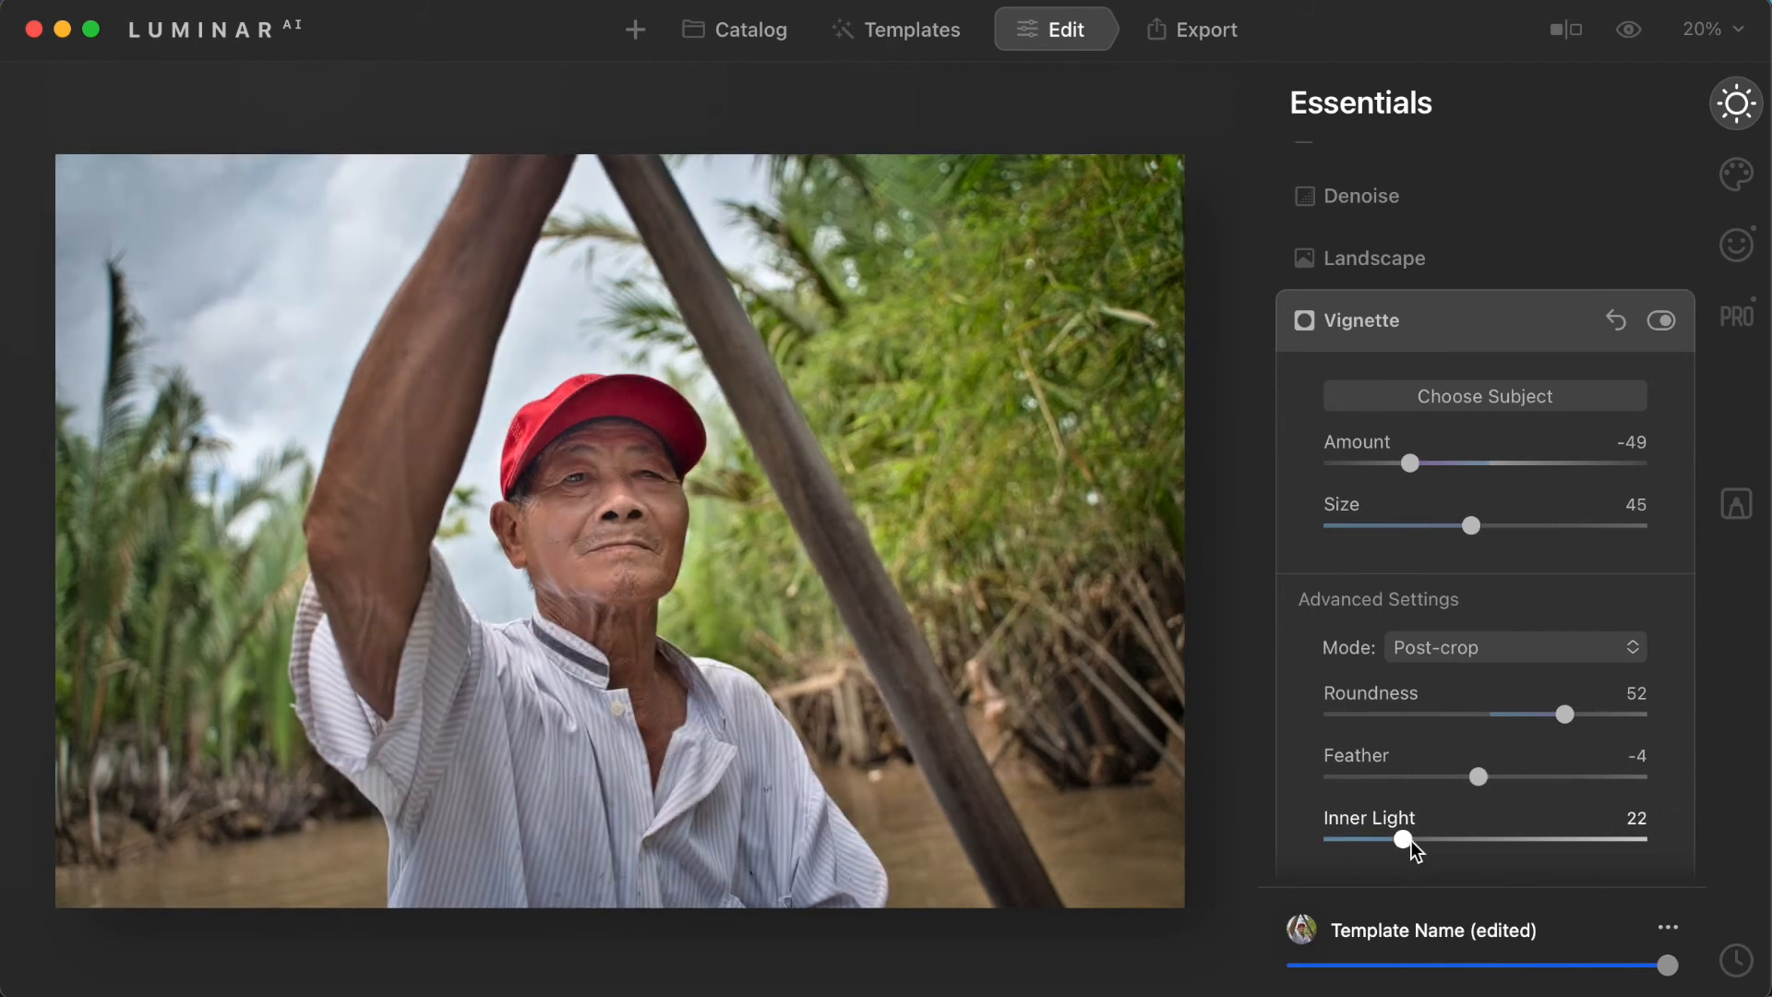
pyautogui.moveTo(1405, 843); pyautogui.dragTo(1367, 847)
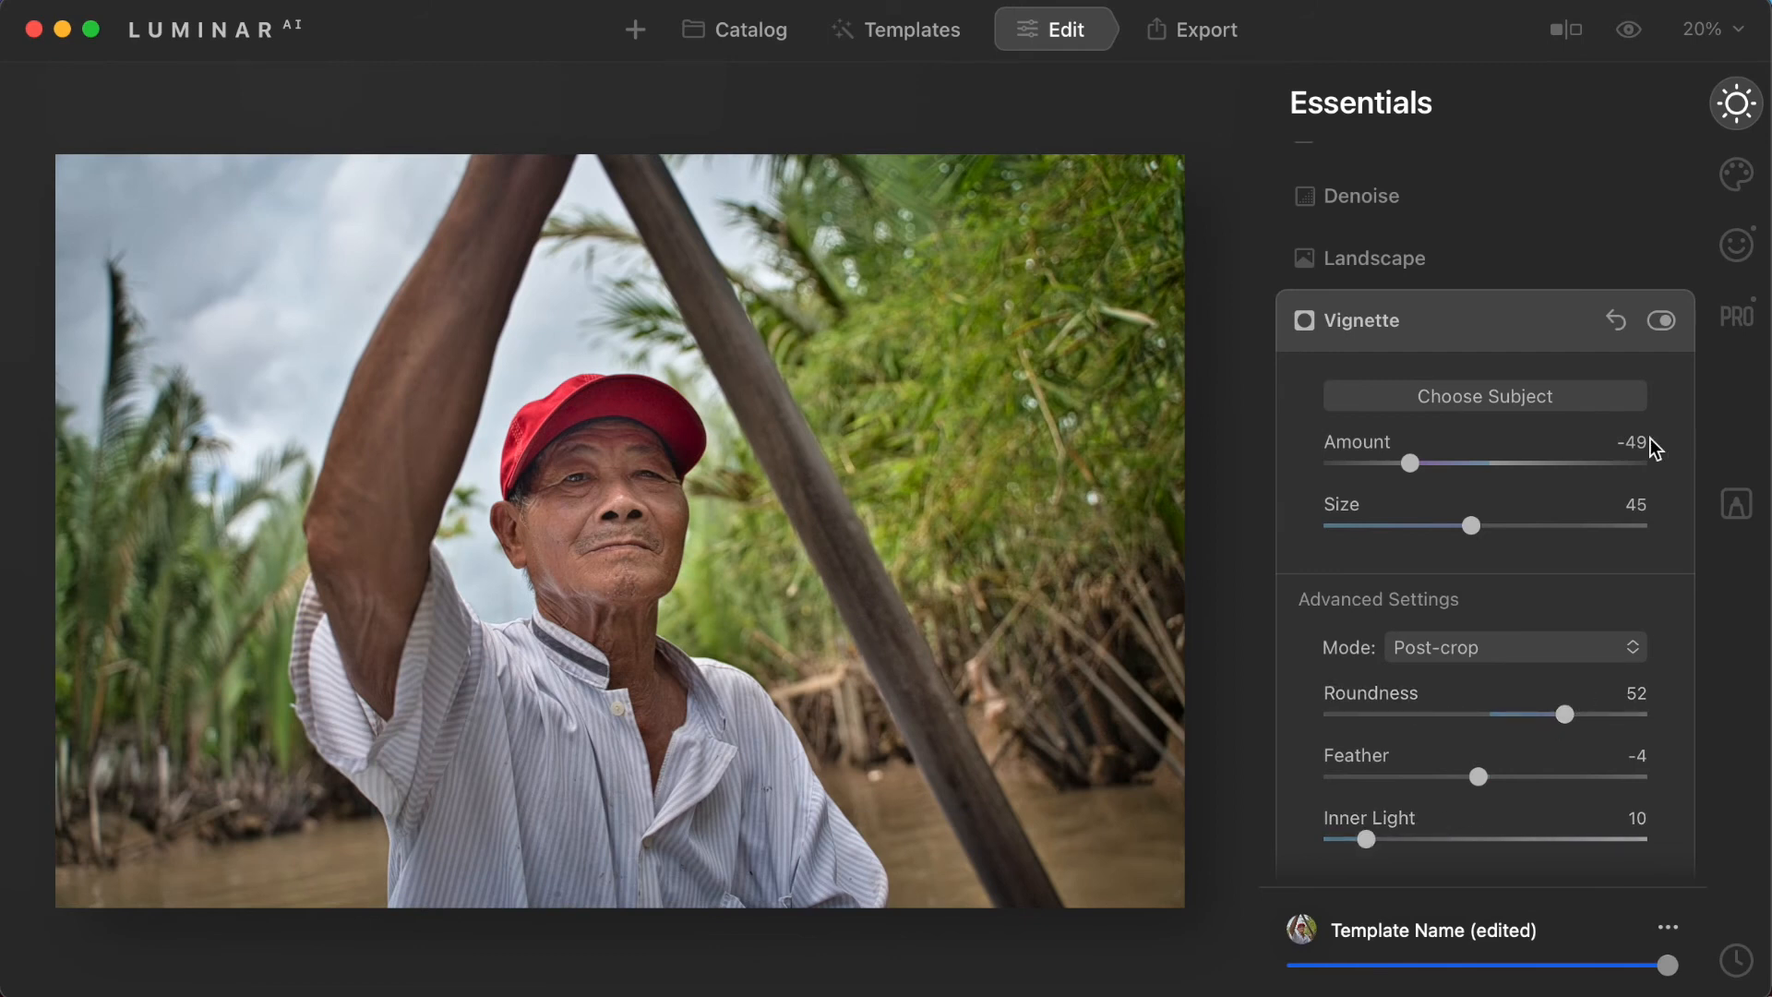
pyautogui.click(1661, 322)
pyautogui.click(1670, 325)
pyautogui.click(1549, 320)
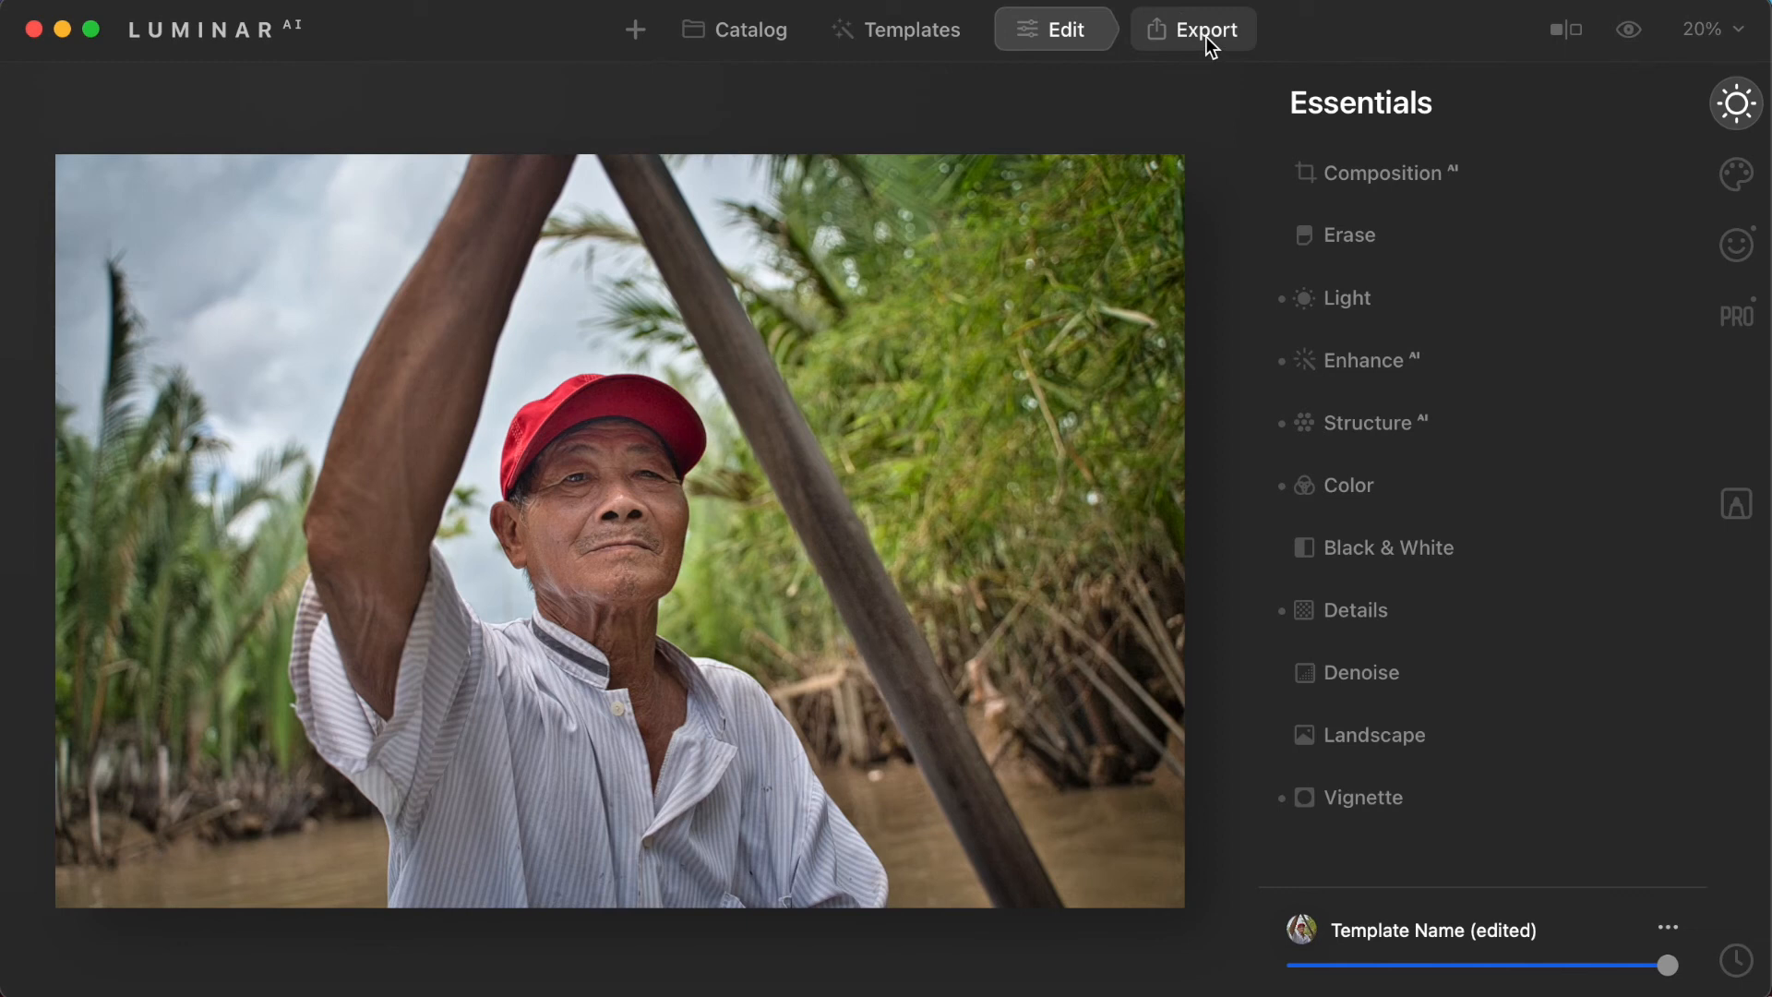
# Step: Go to the catalog, show the shooting information for DSC01273.ARW, and select DSC01273-Vietnamese Navigator.jpeg
pyautogui.click(635, 31)
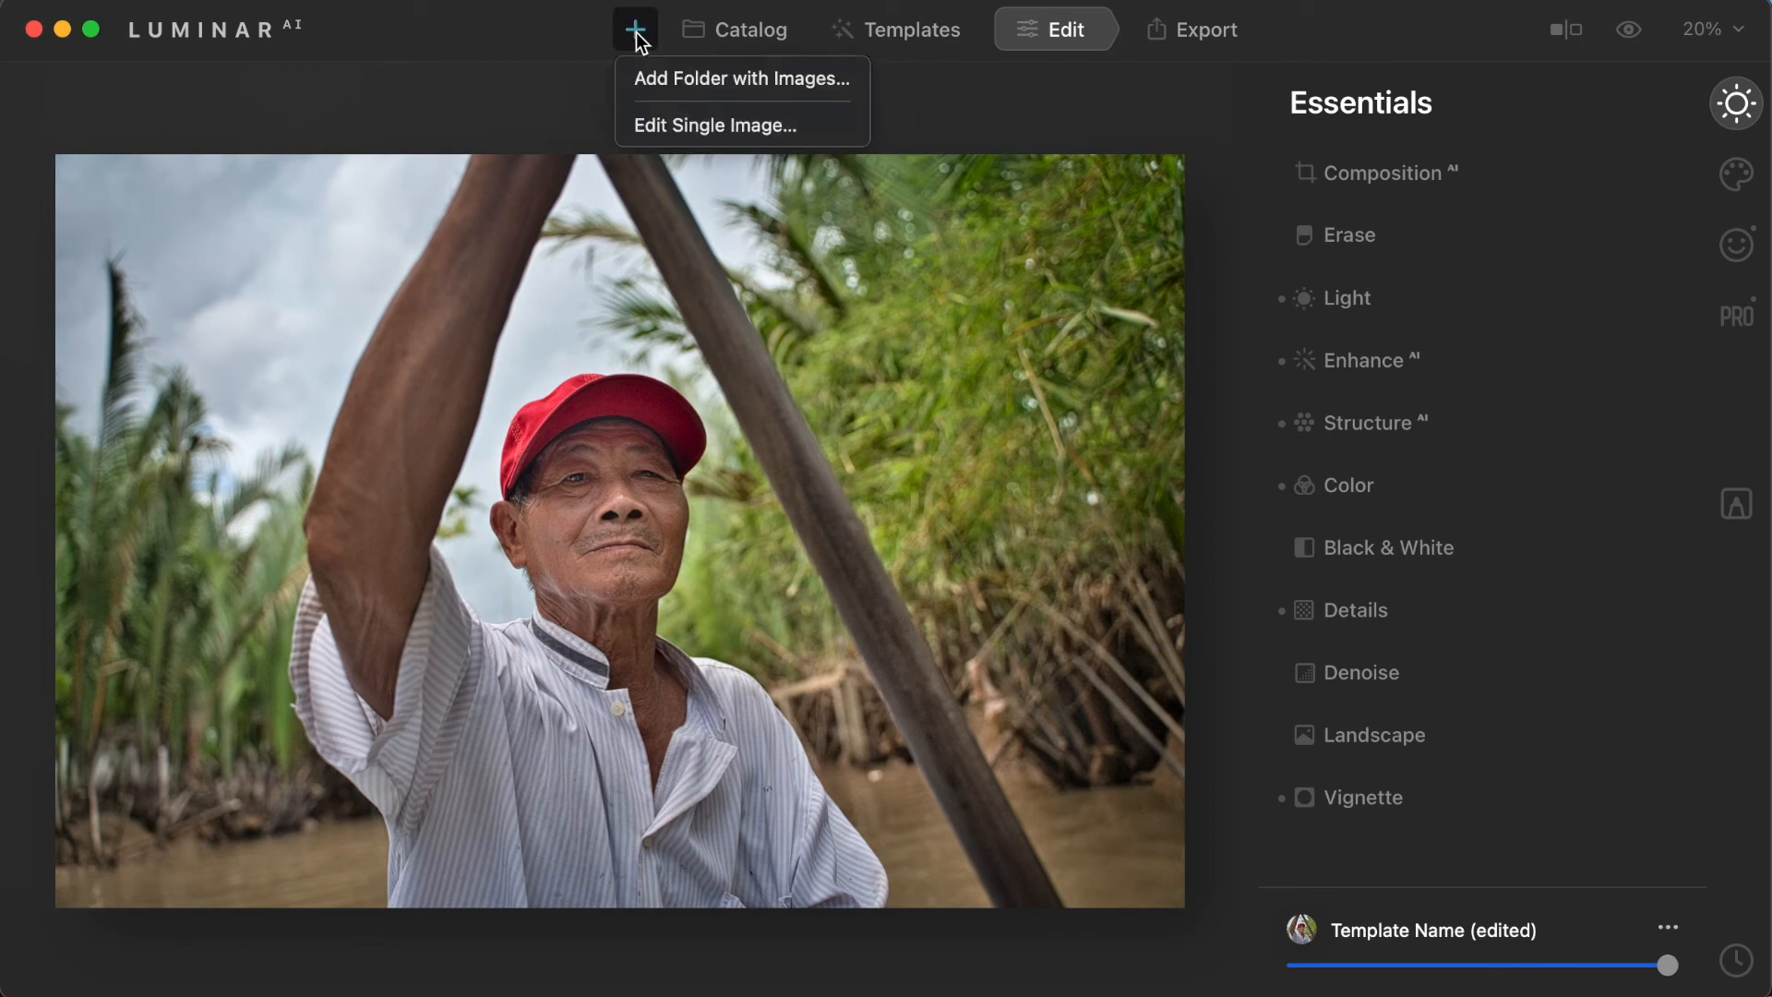
pyautogui.click(729, 34)
pyautogui.click(731, 33)
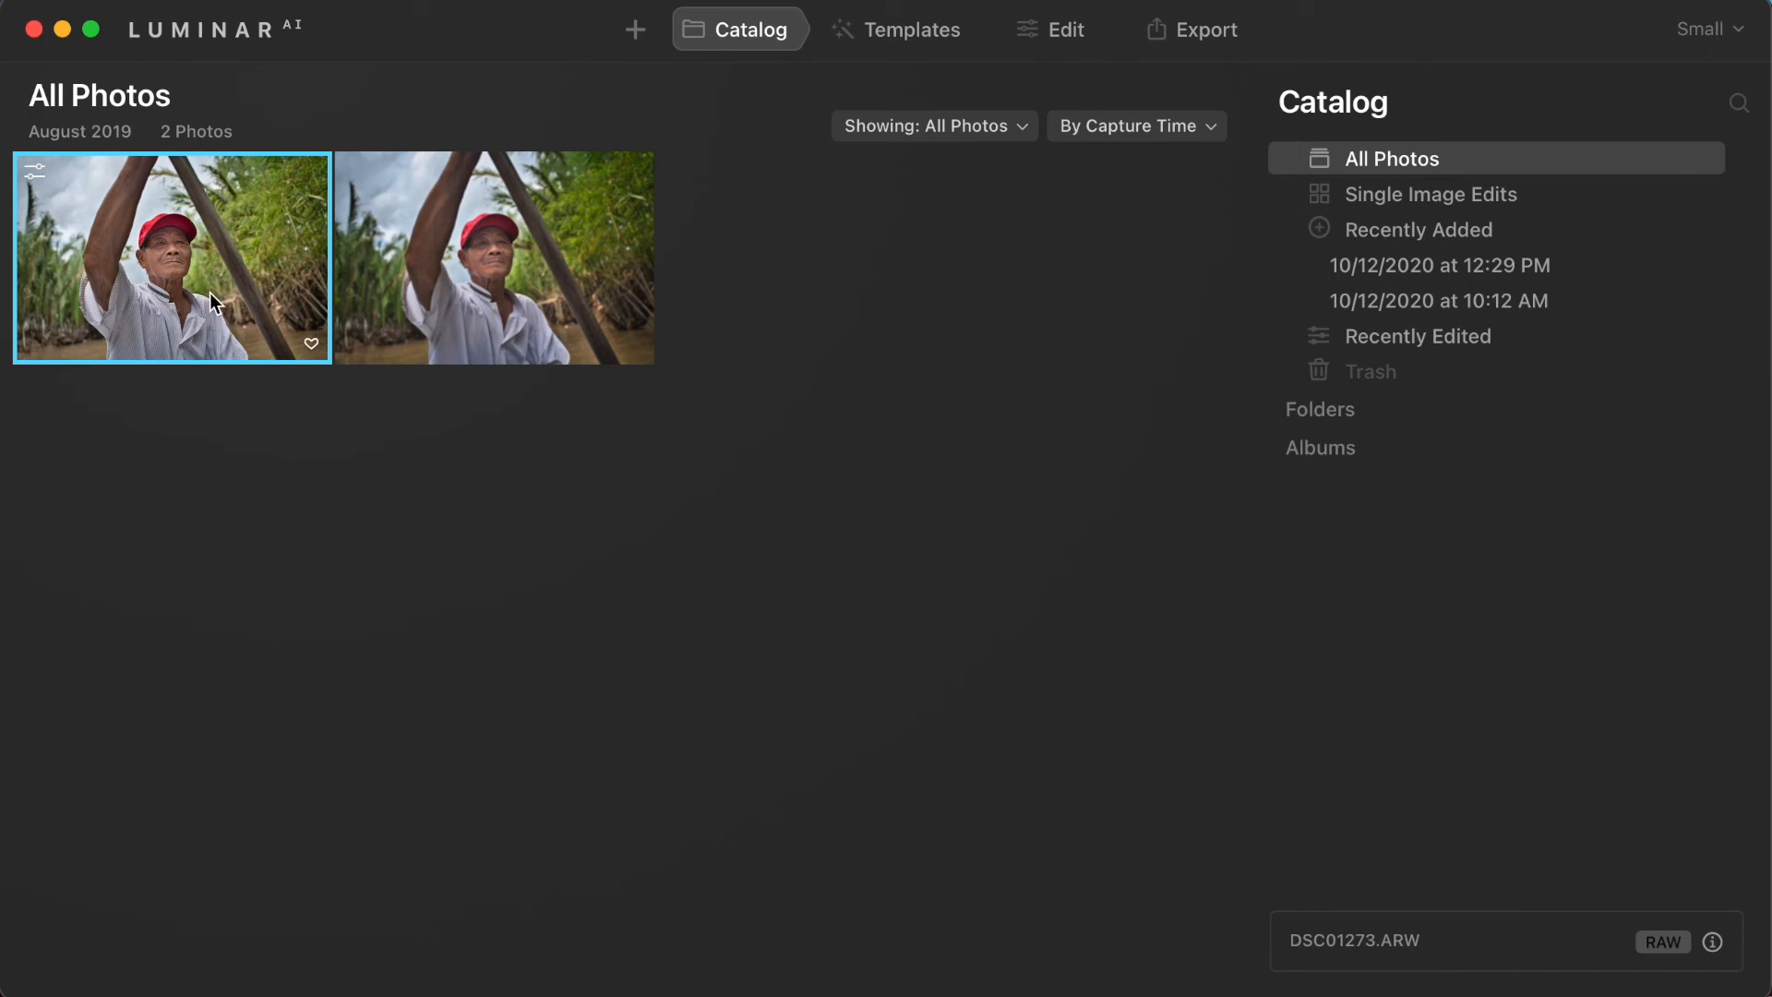
pyautogui.click(437, 277)
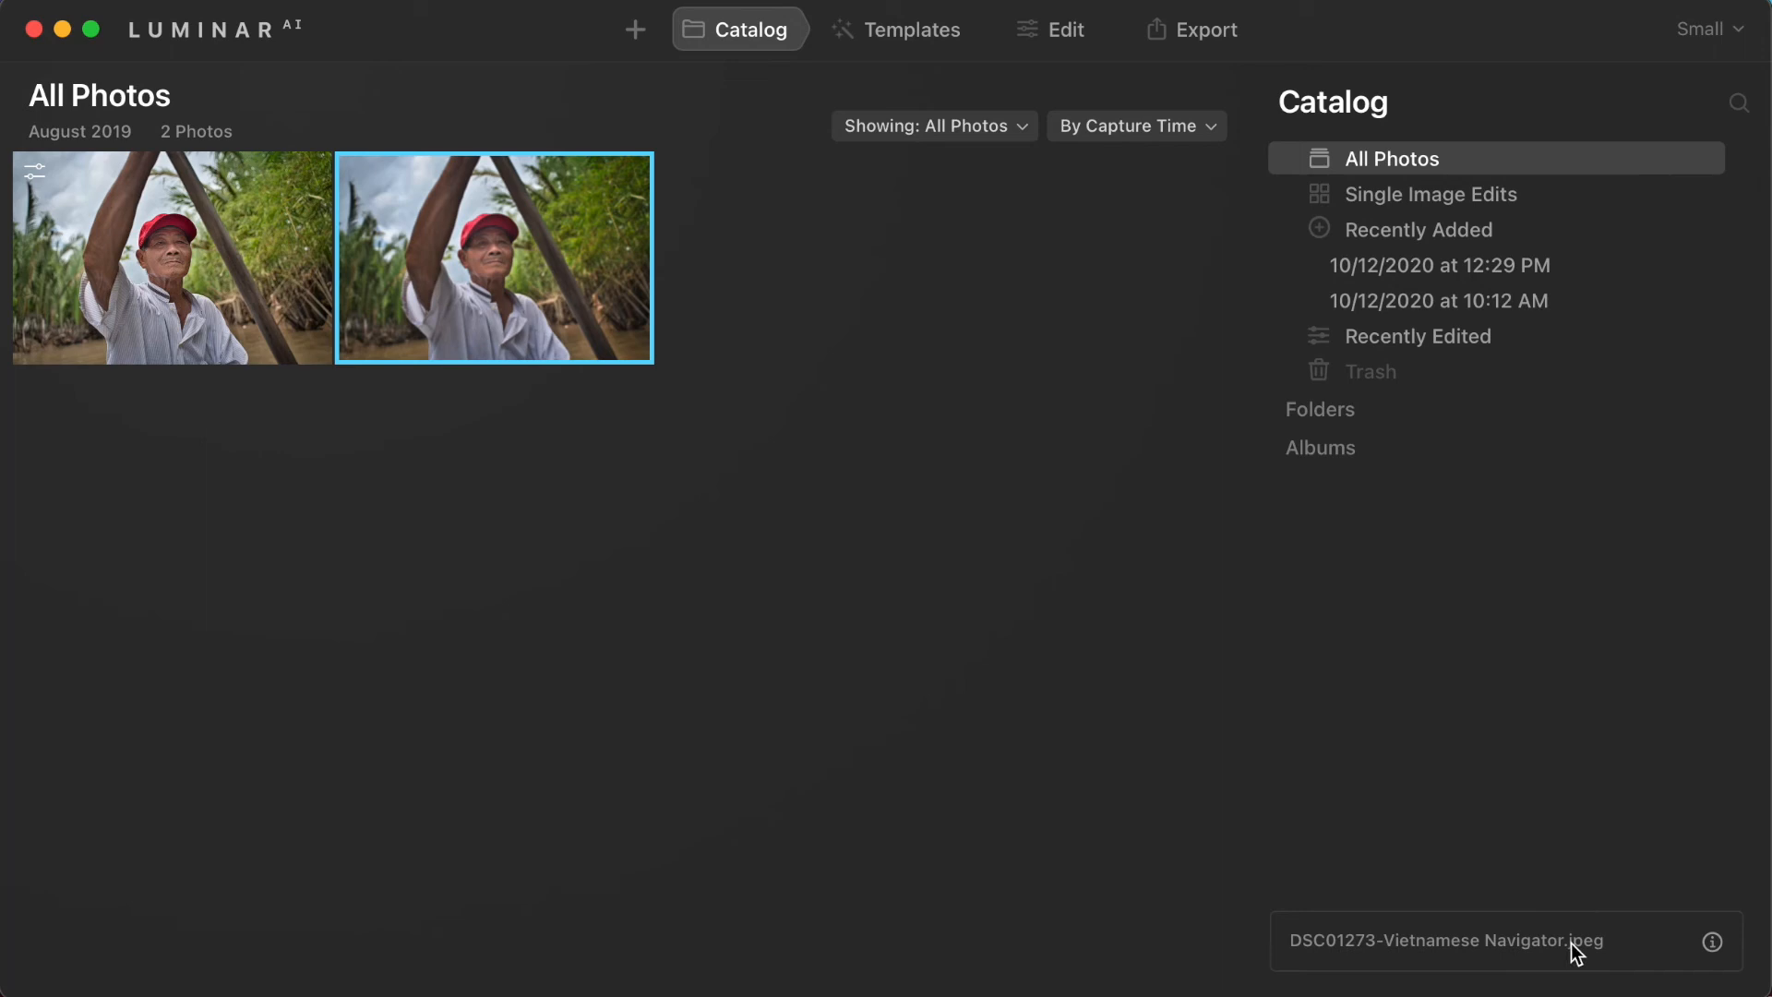
pyautogui.click(200, 343)
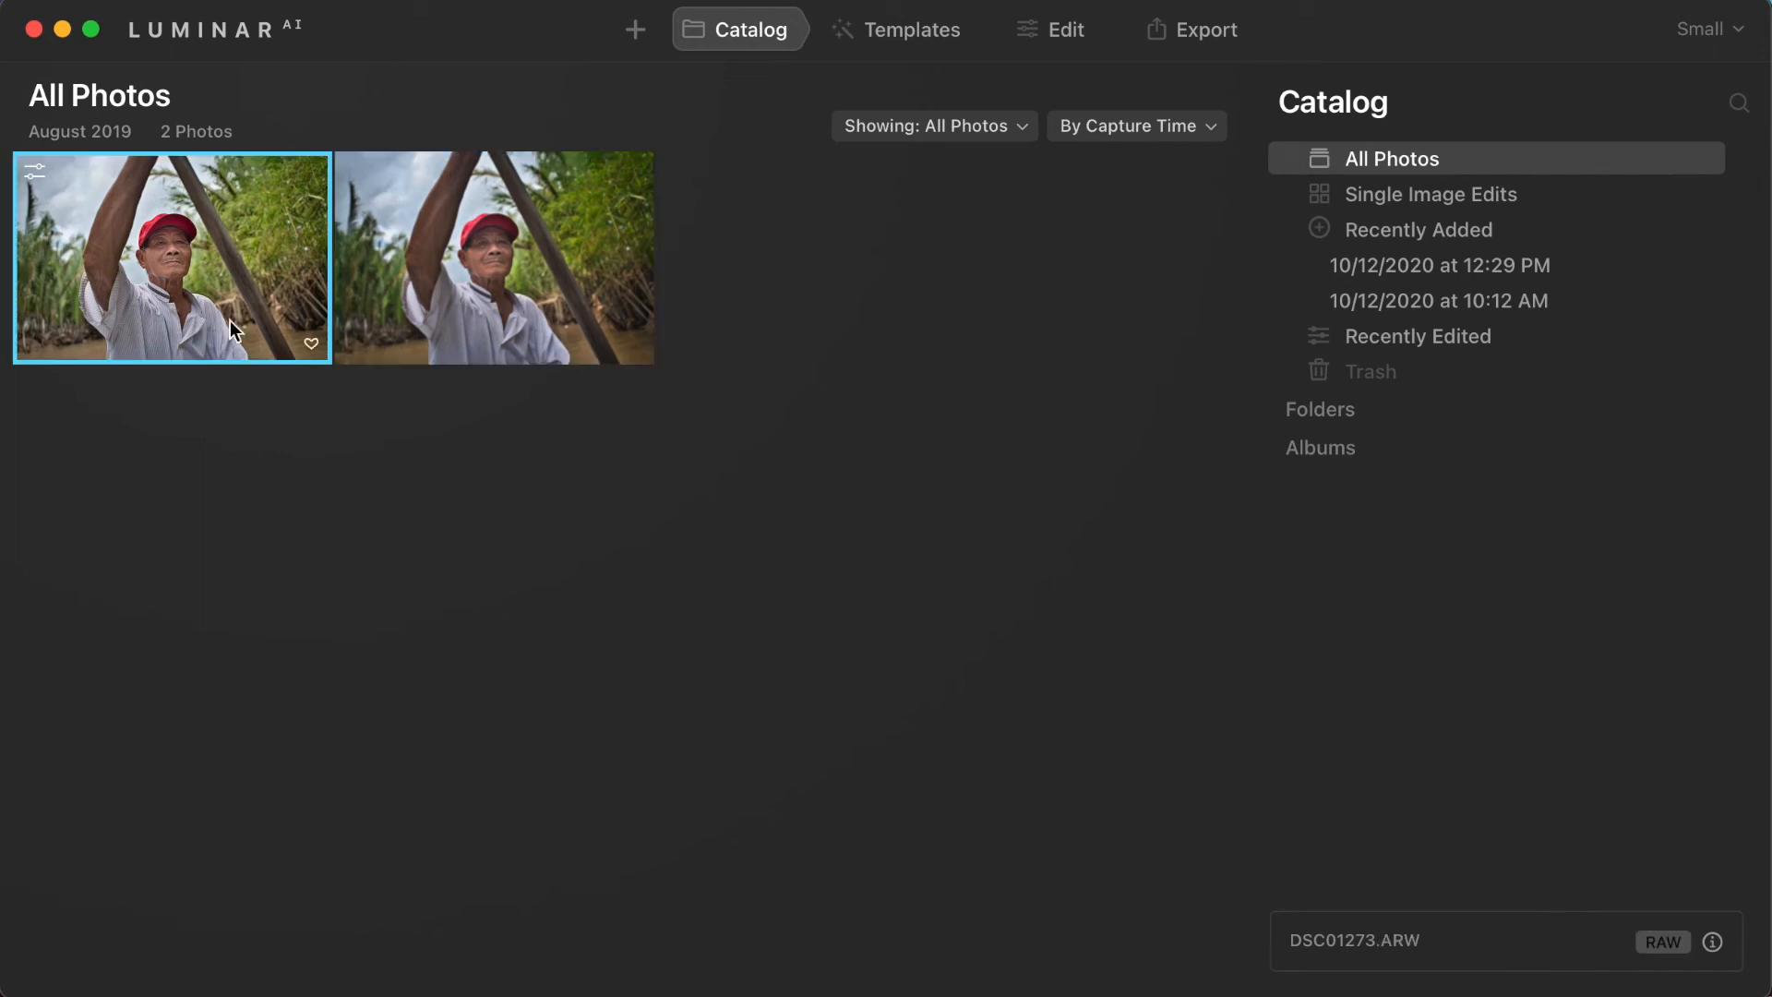
pyautogui.click(1711, 941)
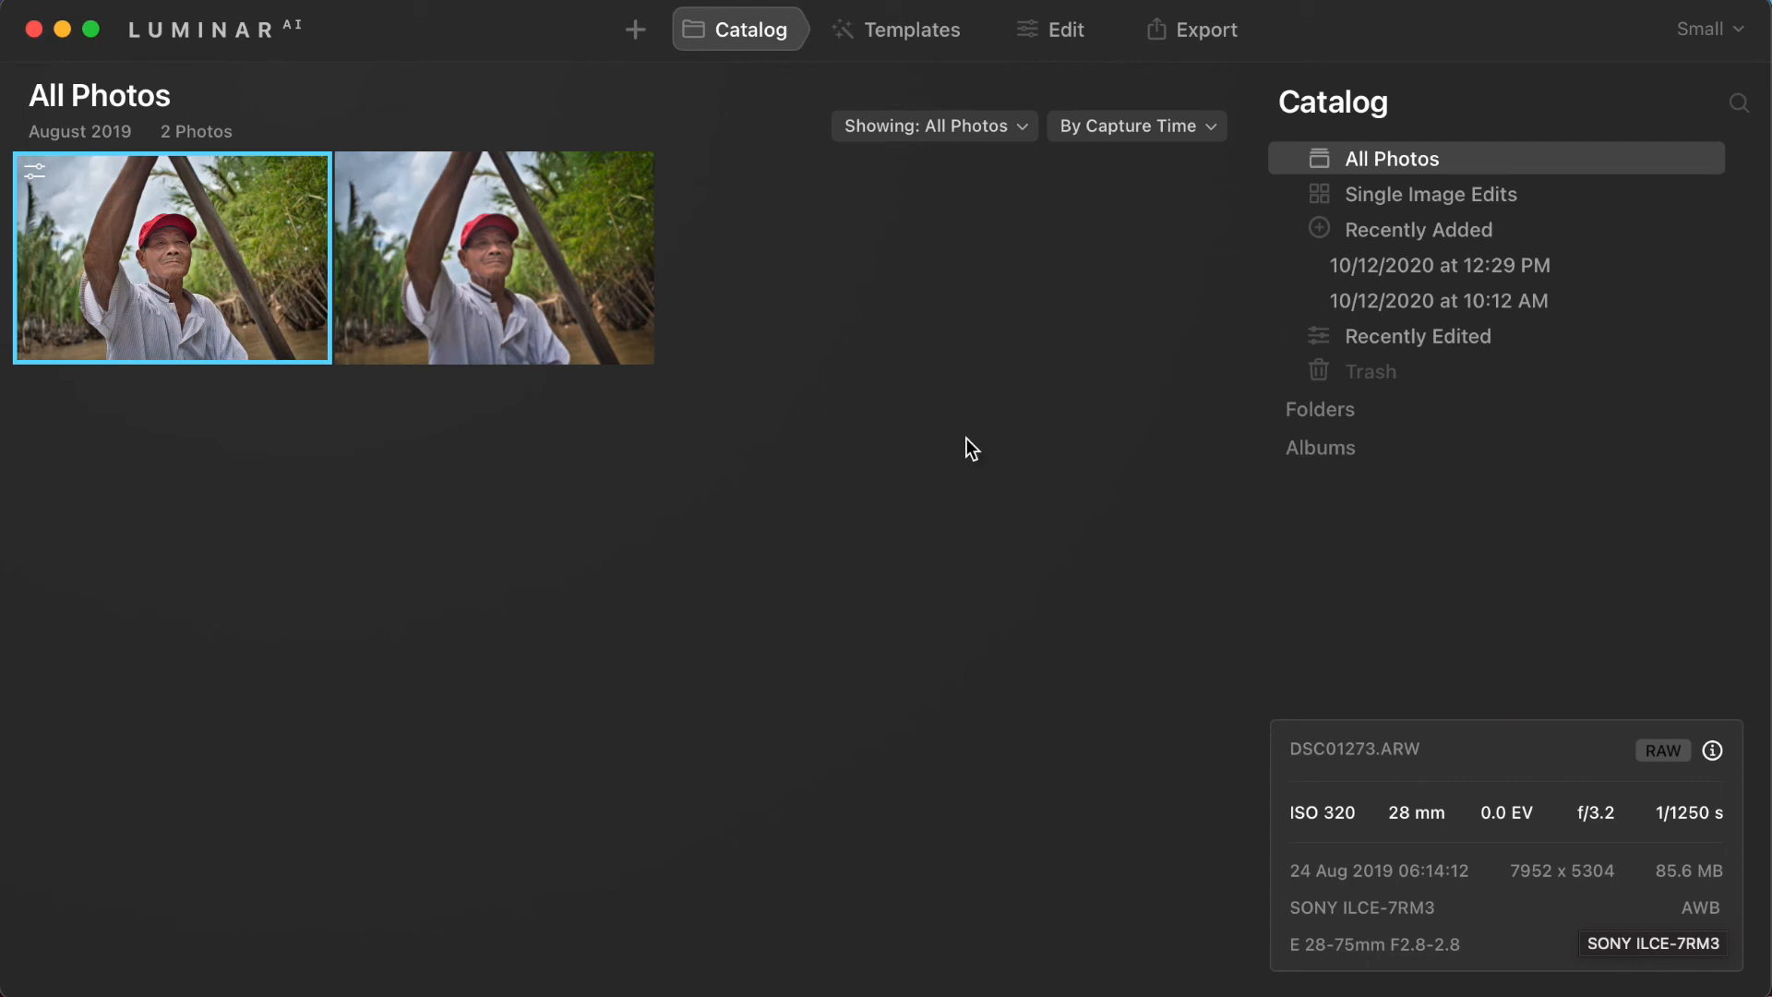
pyautogui.click(529, 201)
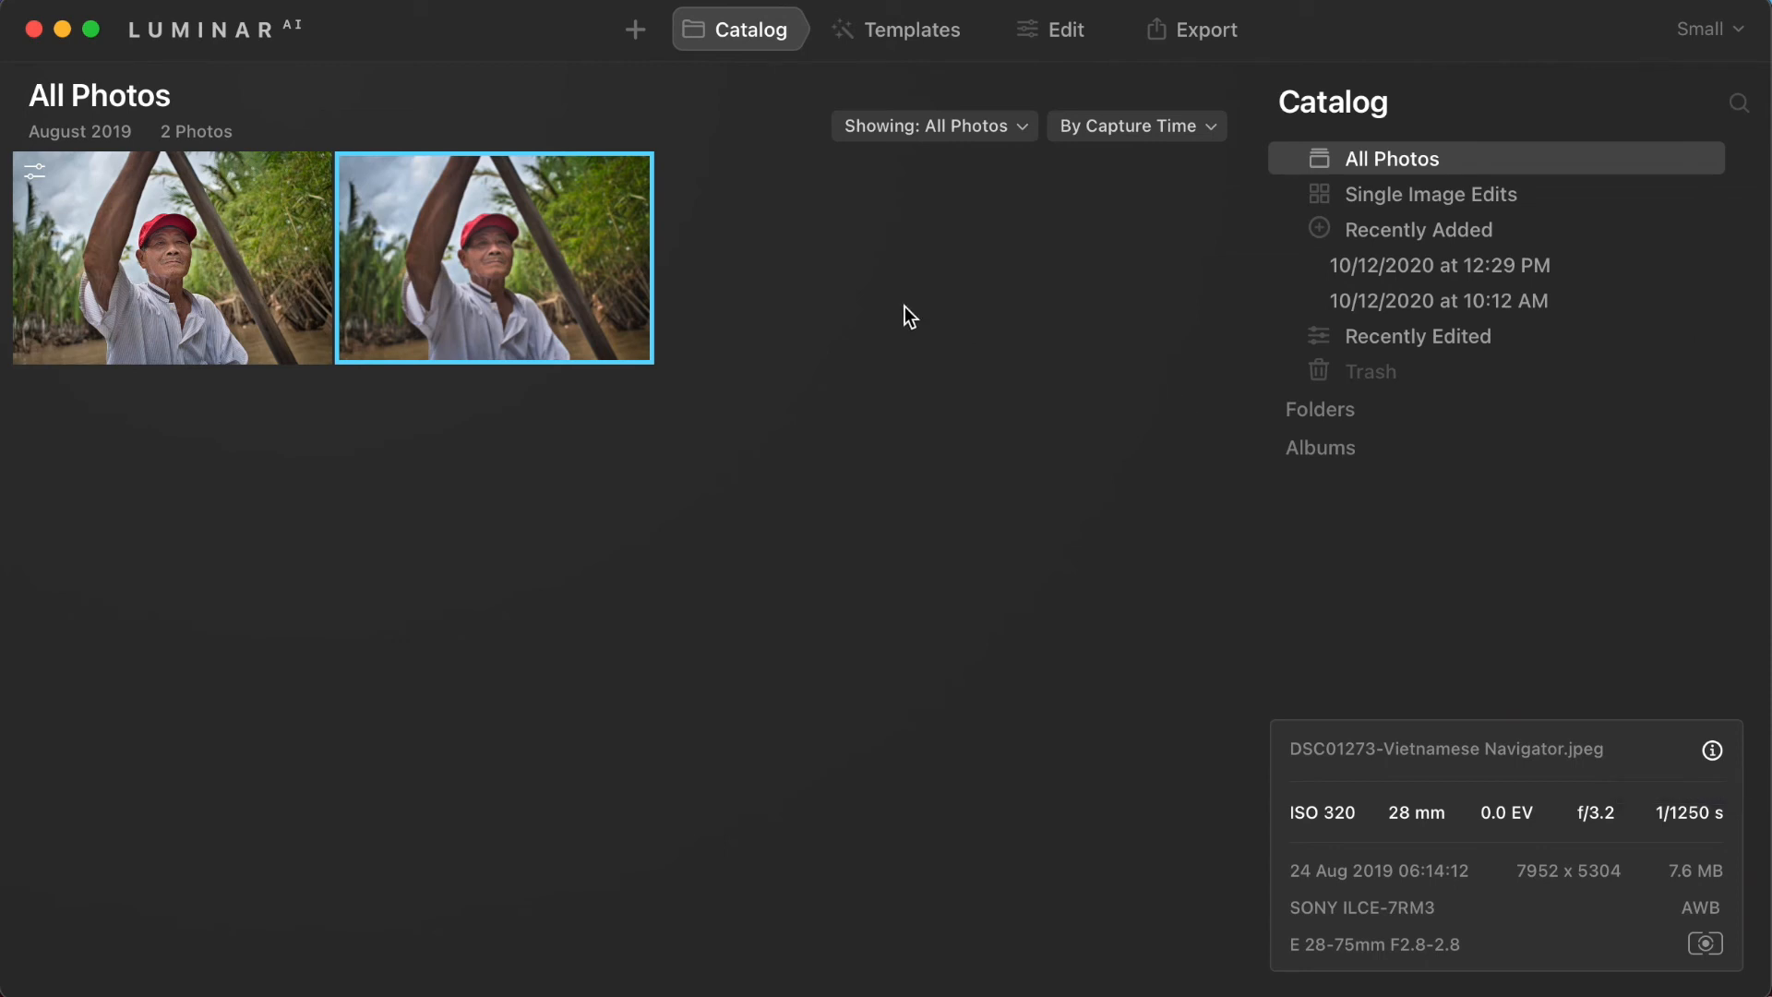
# Step: Browse the template collections suggested for the selected JPEG and open the Experimental collection
pyautogui.click(910, 29)
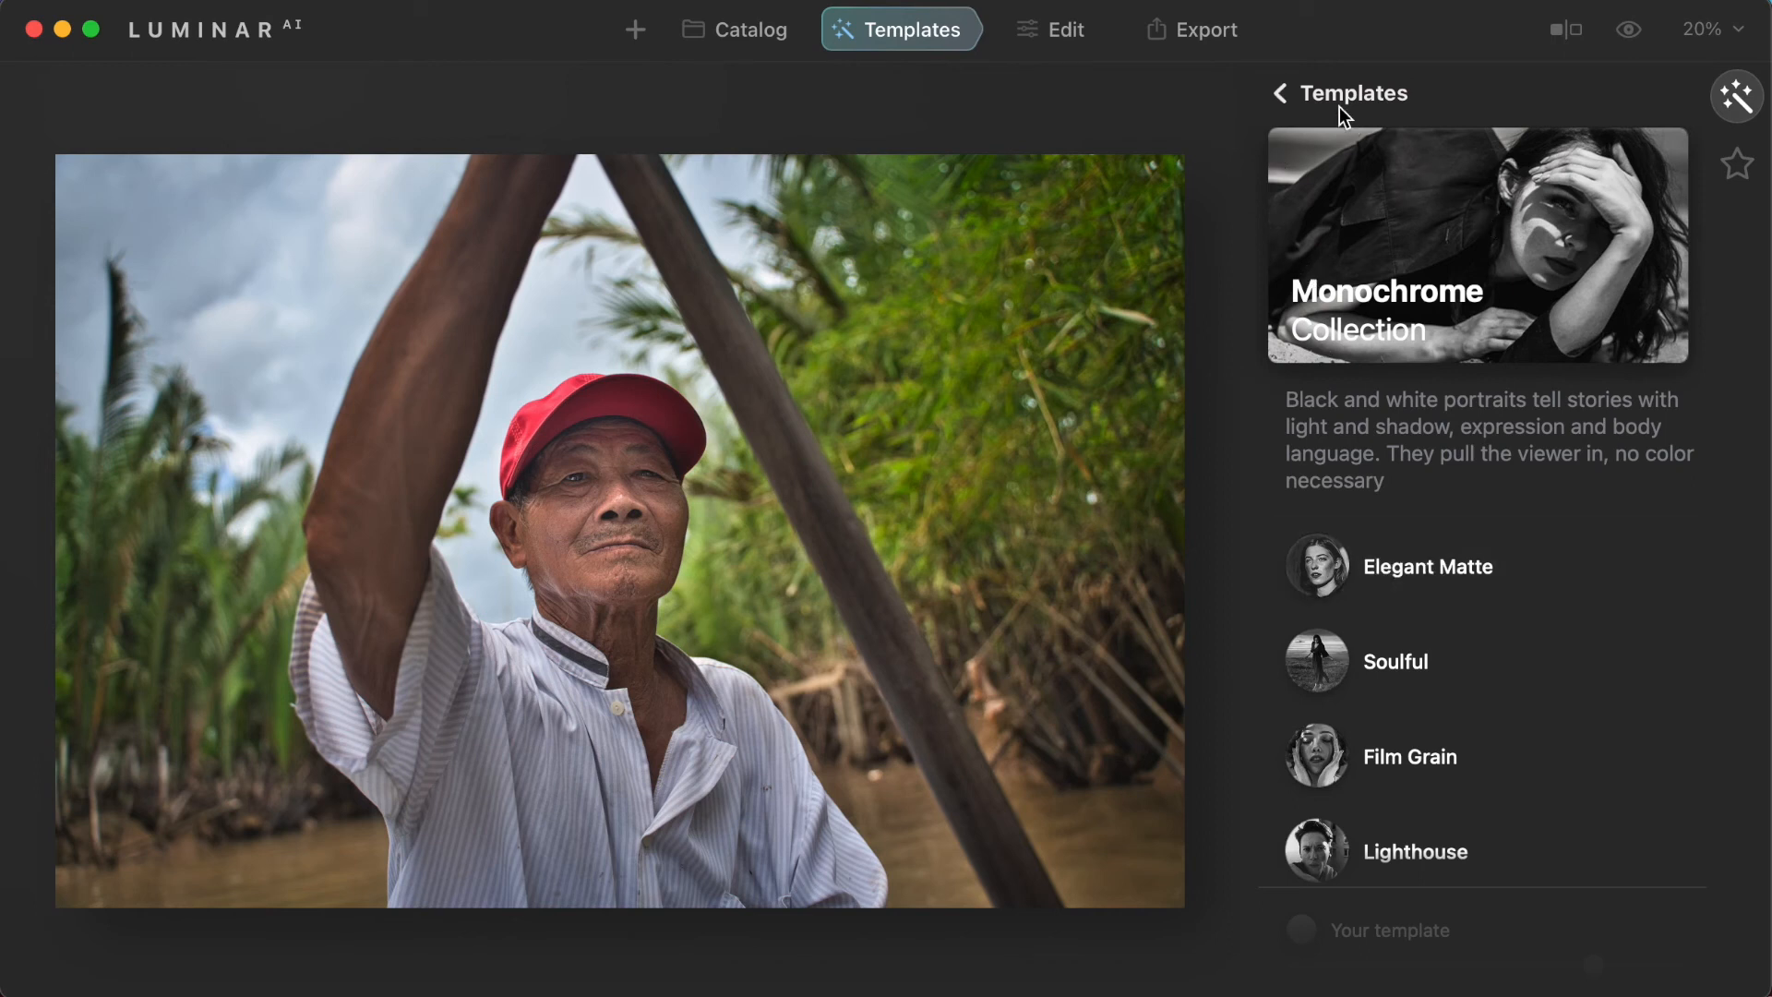
pyautogui.click(1281, 94)
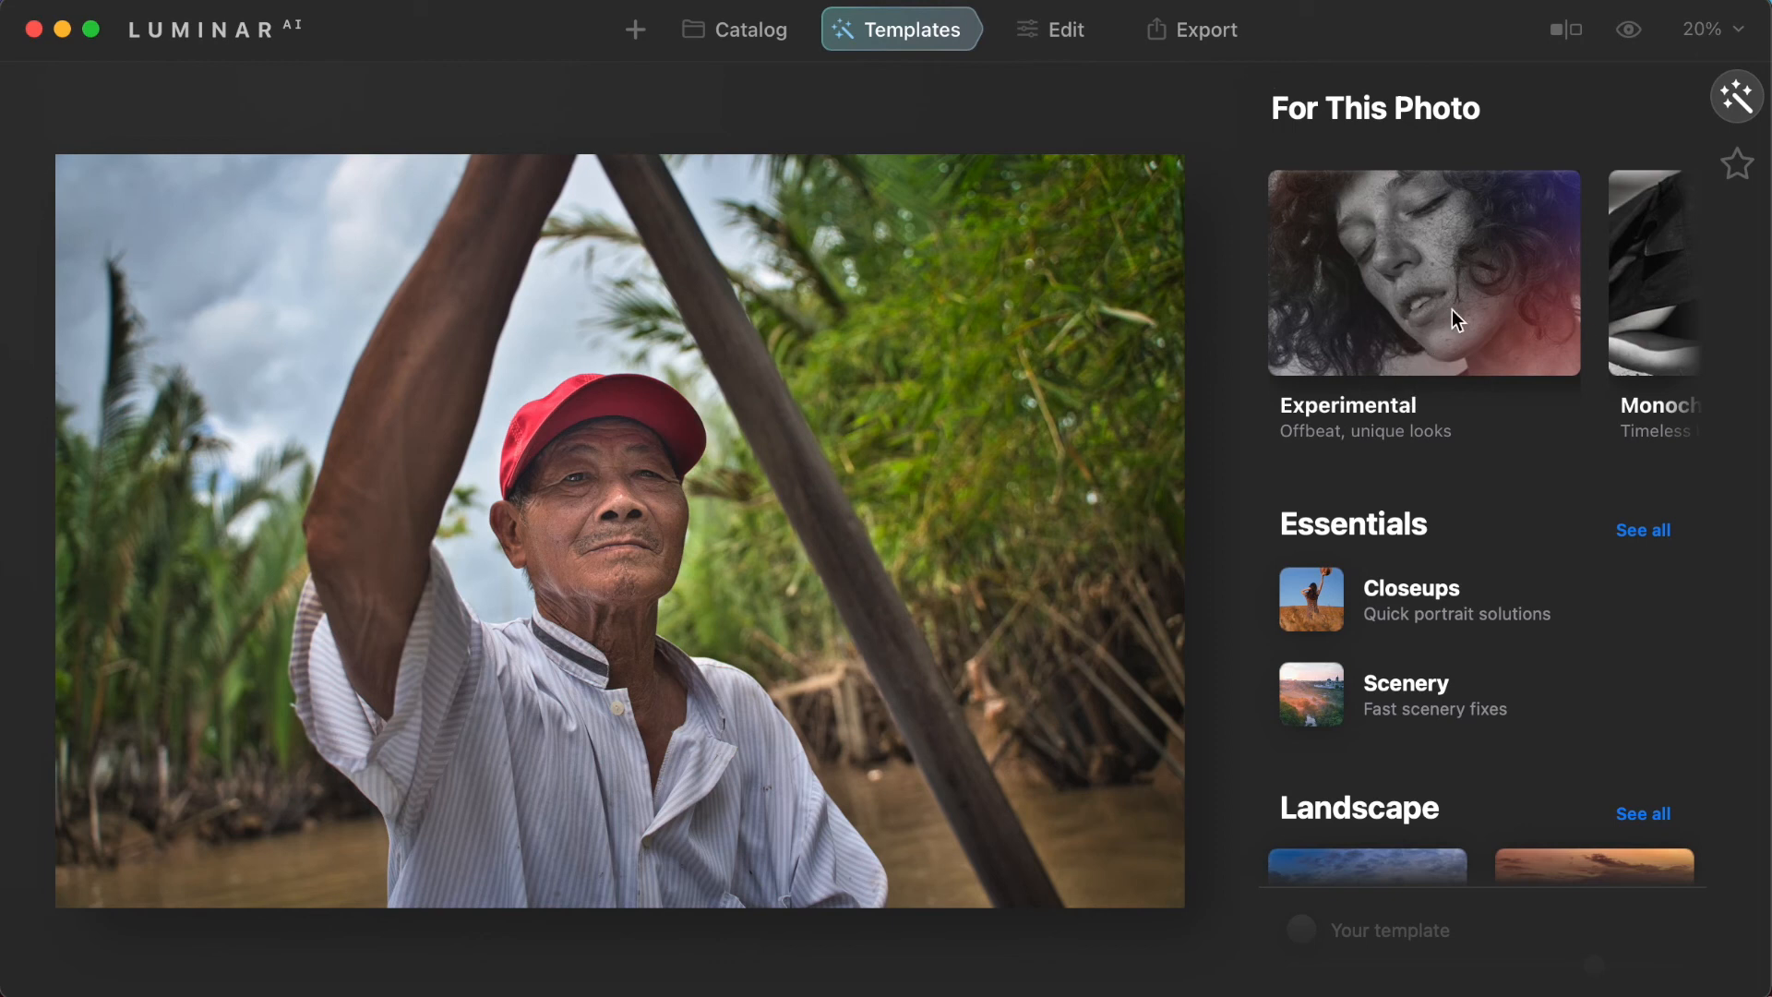
pyautogui.hscroll(5, 1452, 308)
pyautogui.hscroll(-4, 1452, 308)
pyautogui.click(1408, 299)
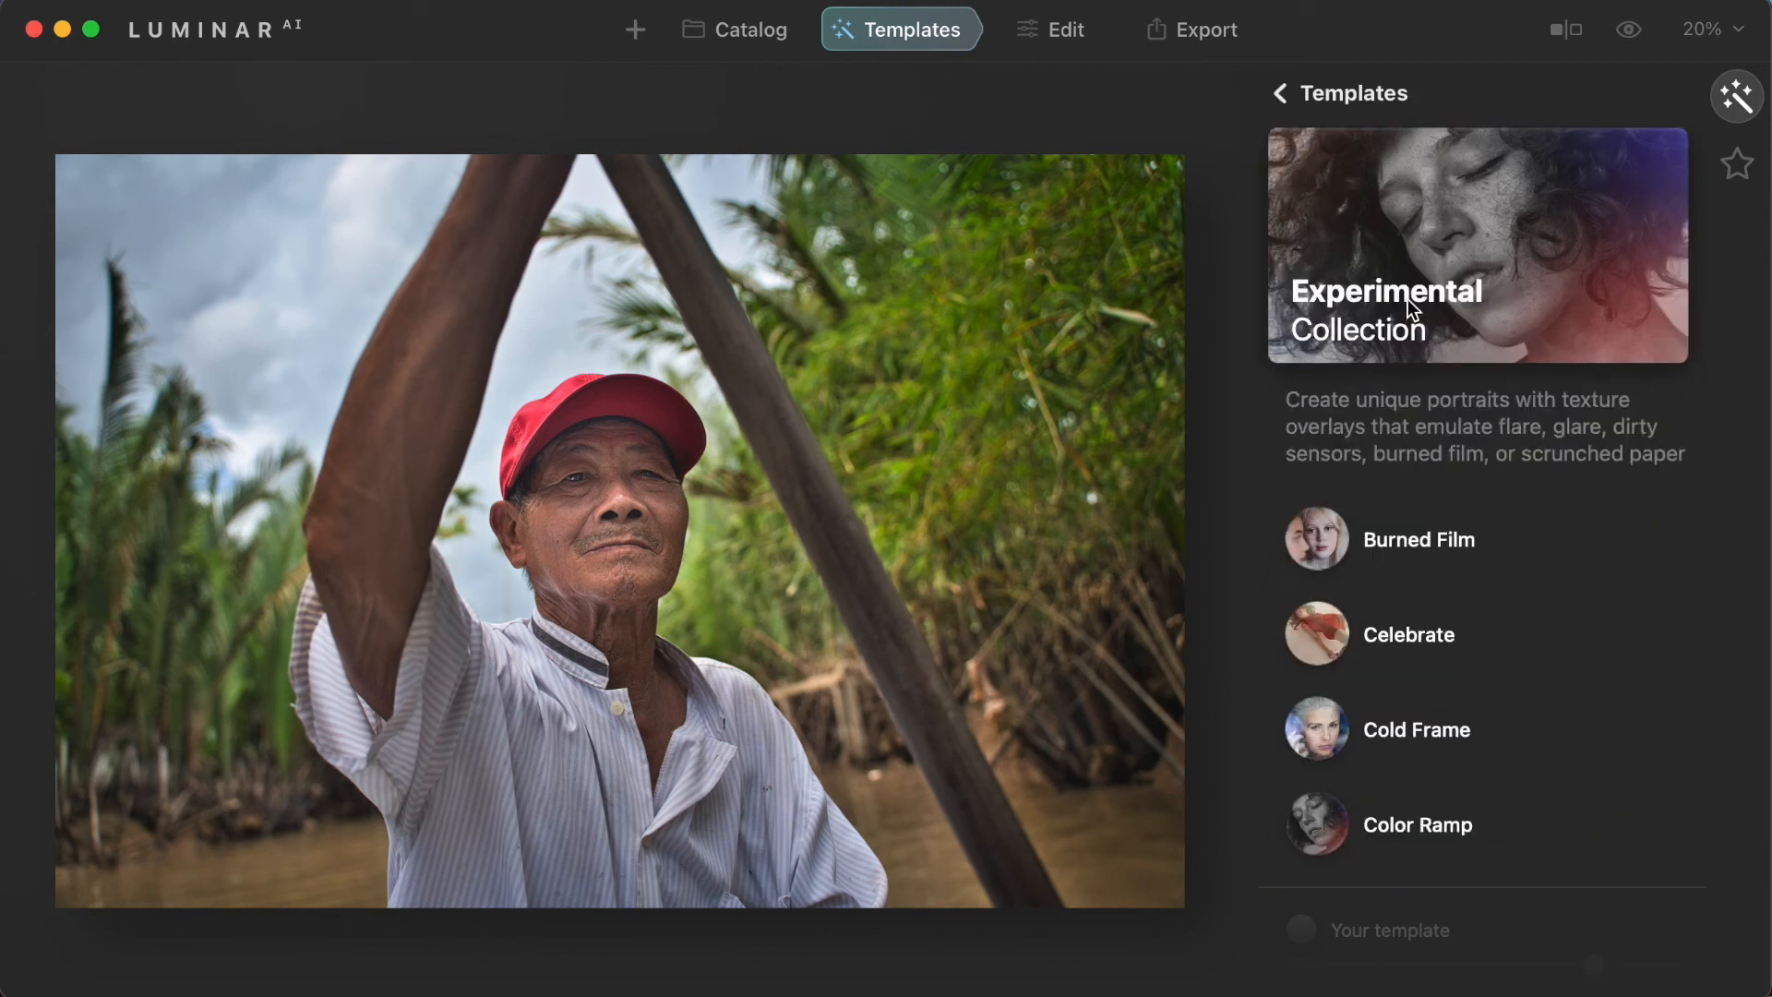
# Step: Try the Burned Film, Celebrate and Cold Frame templates on the photo and apply Color Ramp
pyautogui.click(1377, 529)
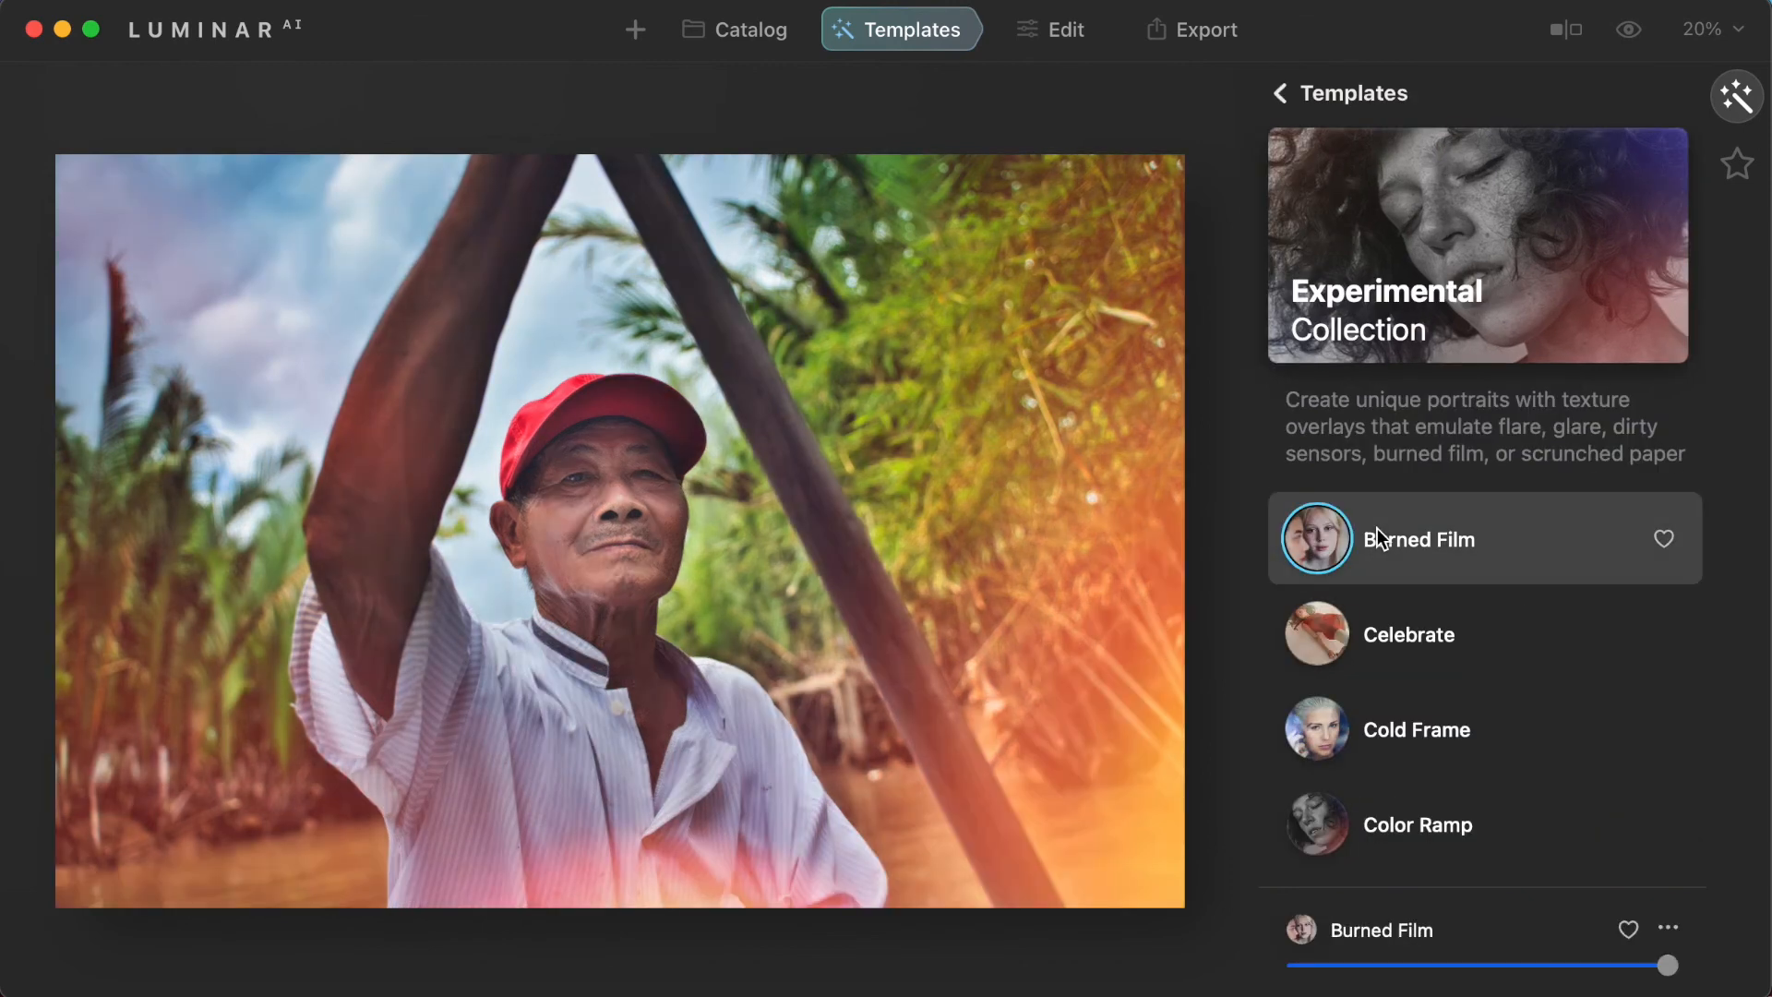
pyautogui.click(1392, 652)
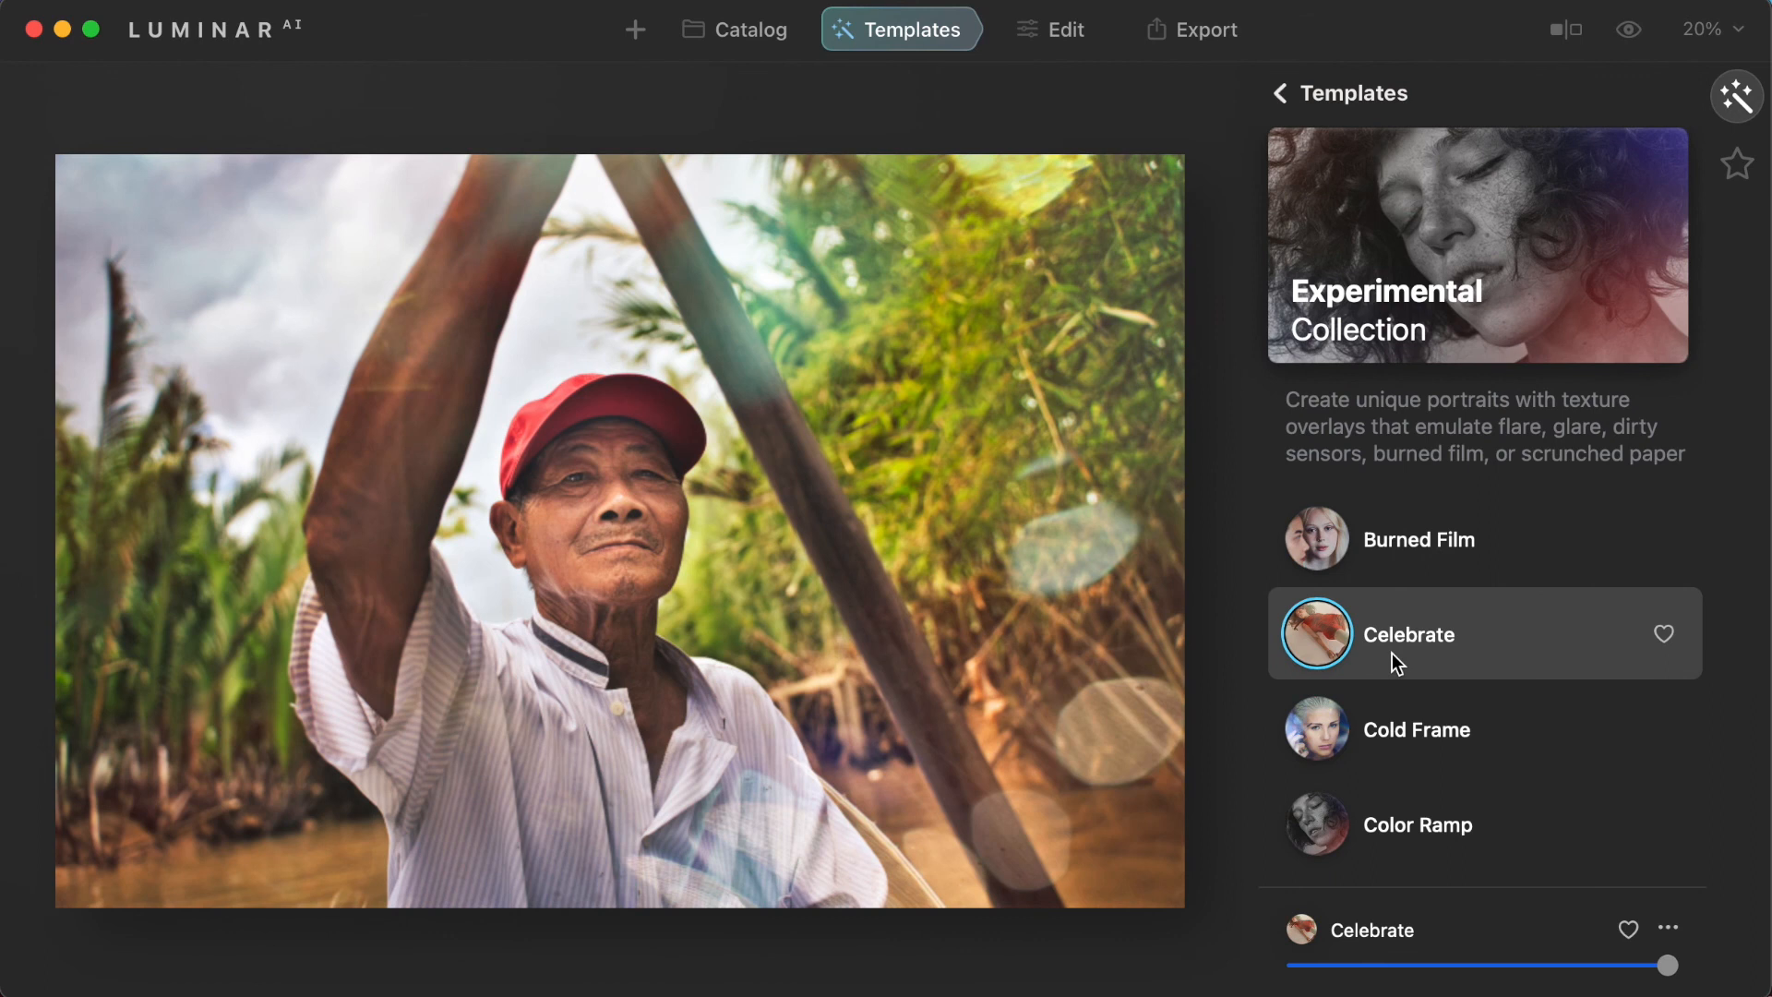
pyautogui.click(1401, 741)
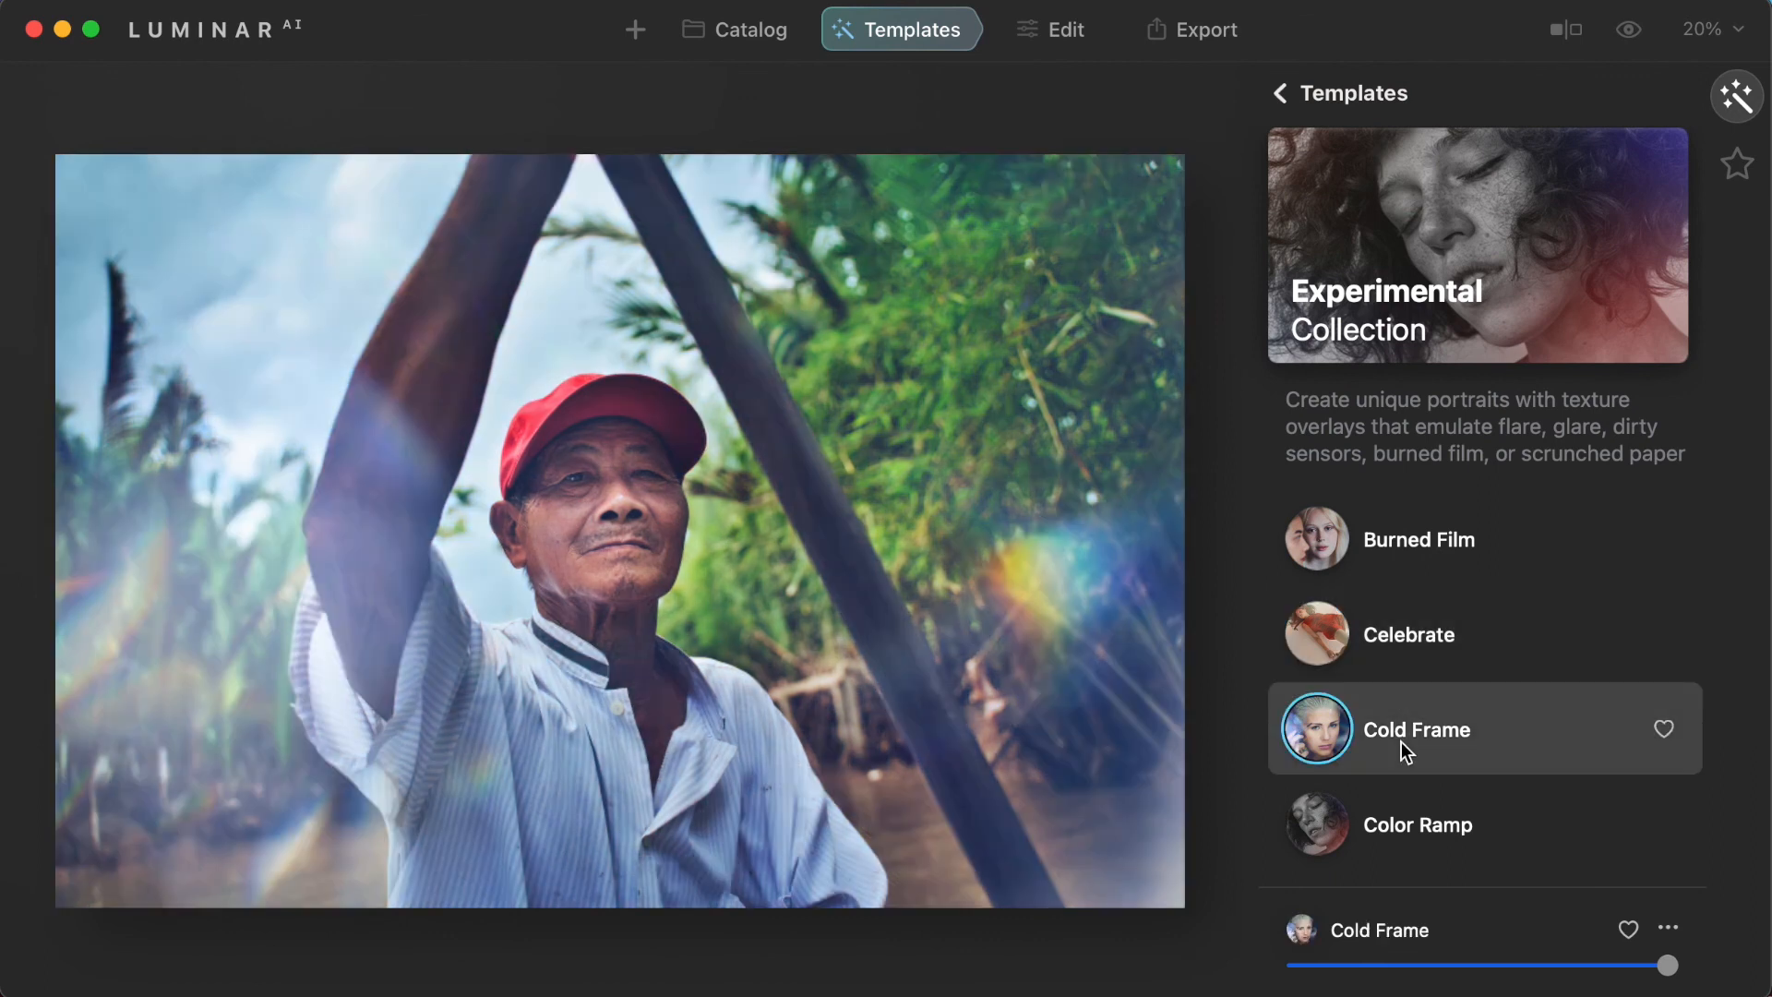
pyautogui.click(1415, 837)
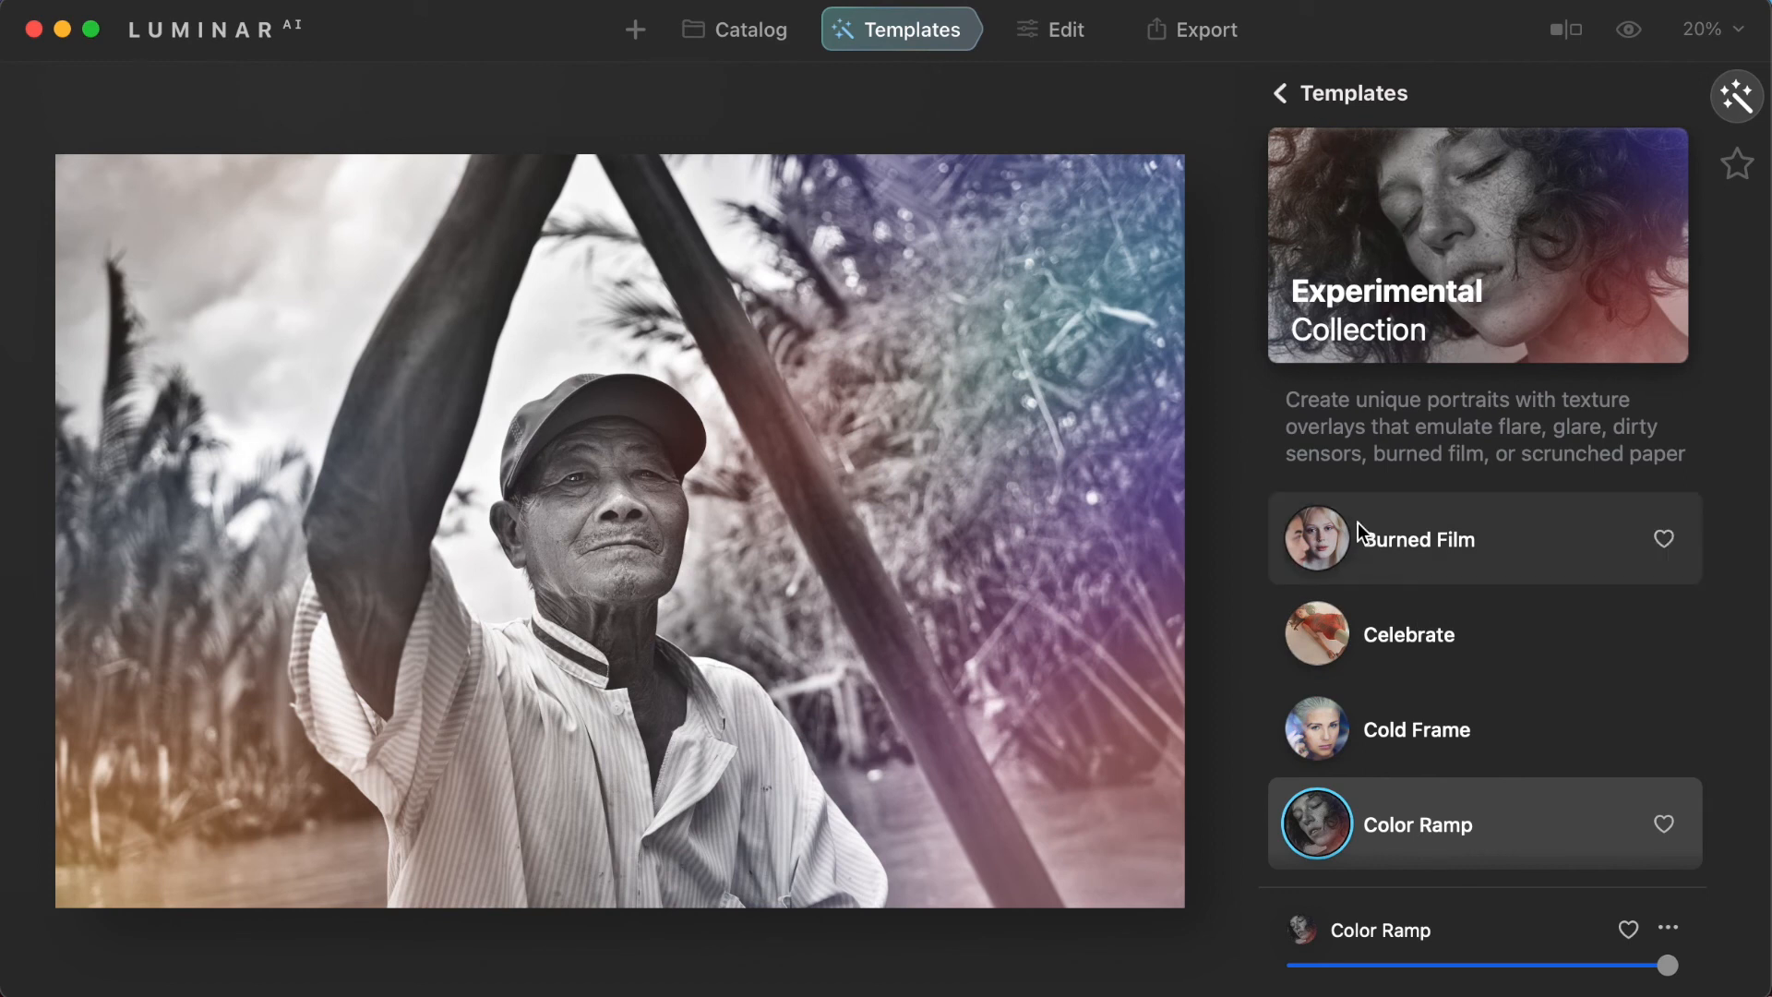
# Step: Browse through the full list of template collections and open the Monochrome collection in the Portrait category
pyautogui.click(1279, 90)
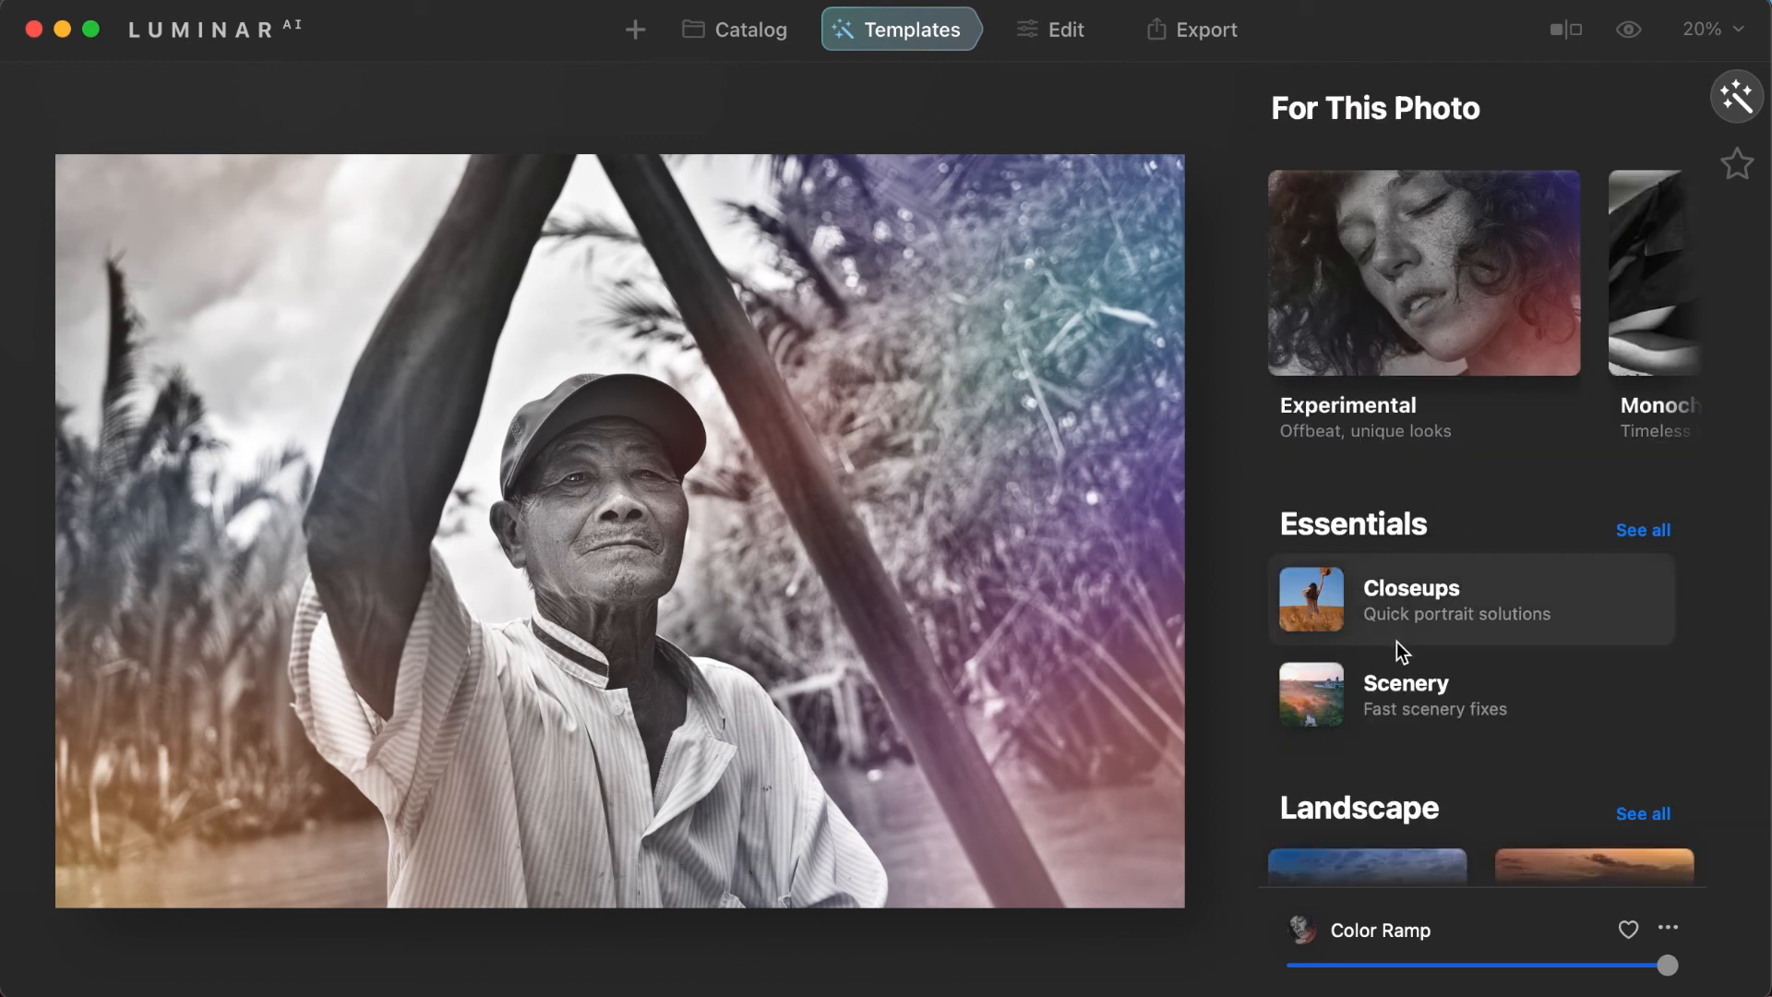
pyautogui.scroll(-10, 1397, 640)
pyautogui.scroll(-10, 1397, 640)
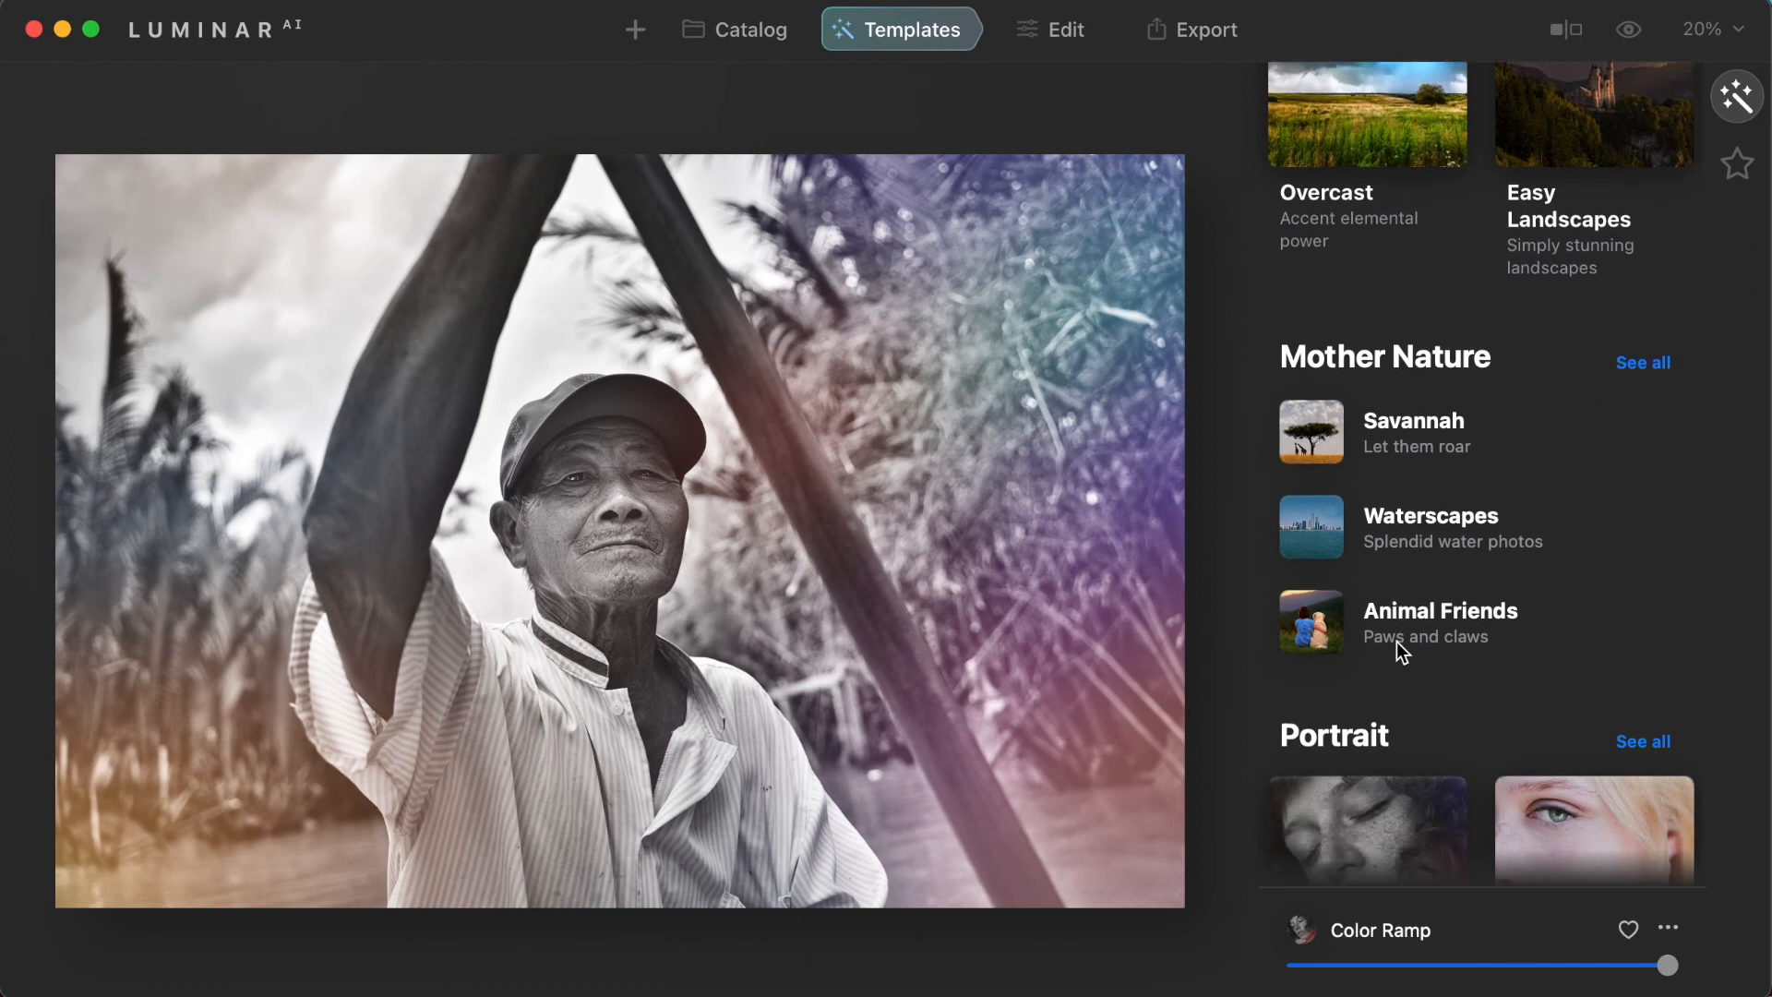
pyautogui.scroll(-10, 1397, 640)
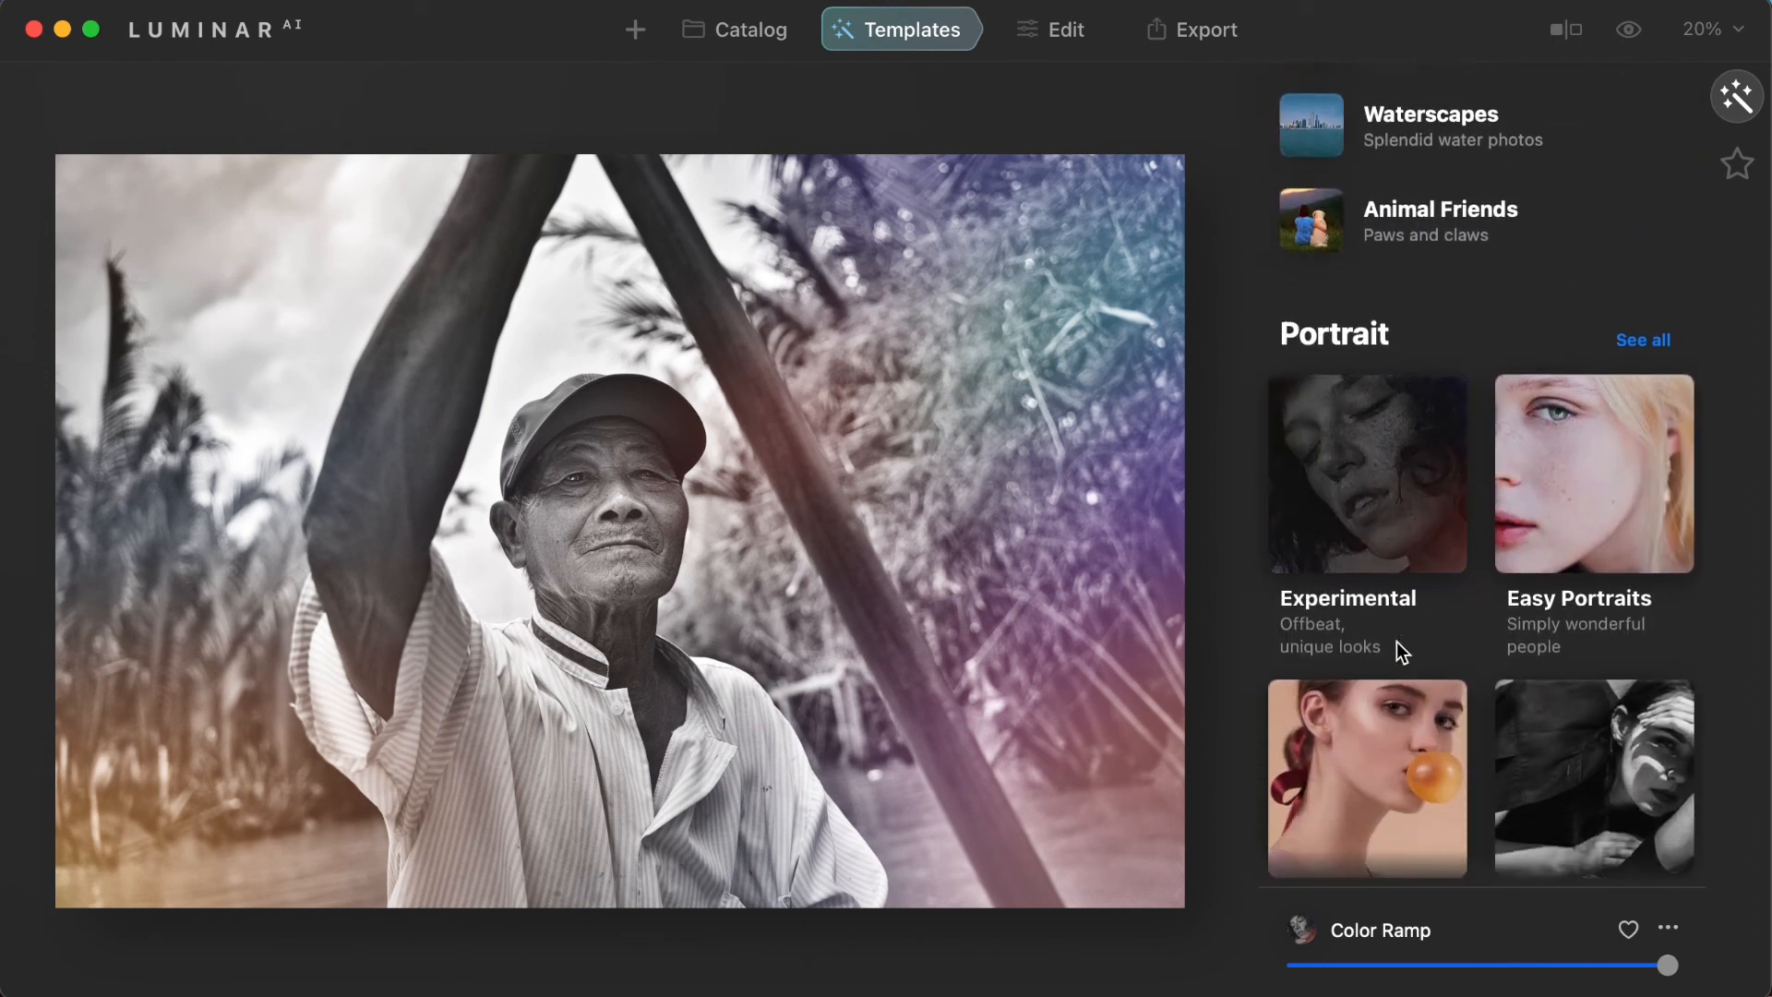
pyautogui.scroll(-10, 1397, 650)
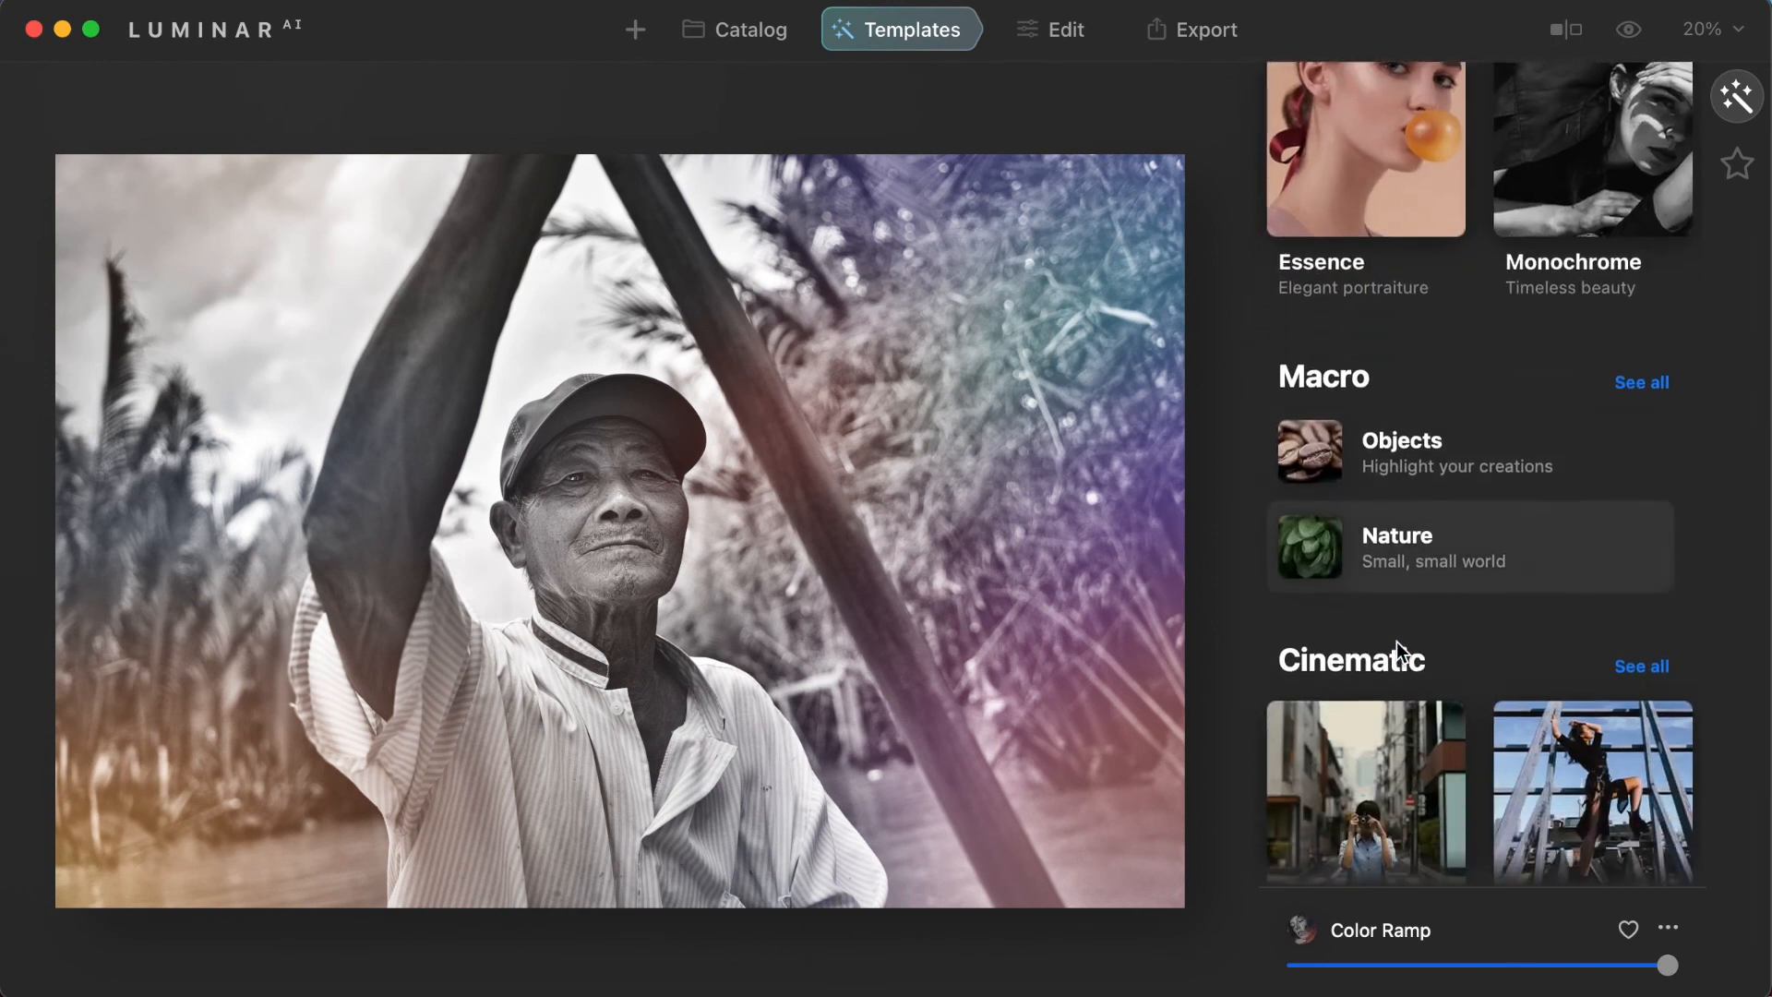
pyautogui.scroll(-8, 1397, 645)
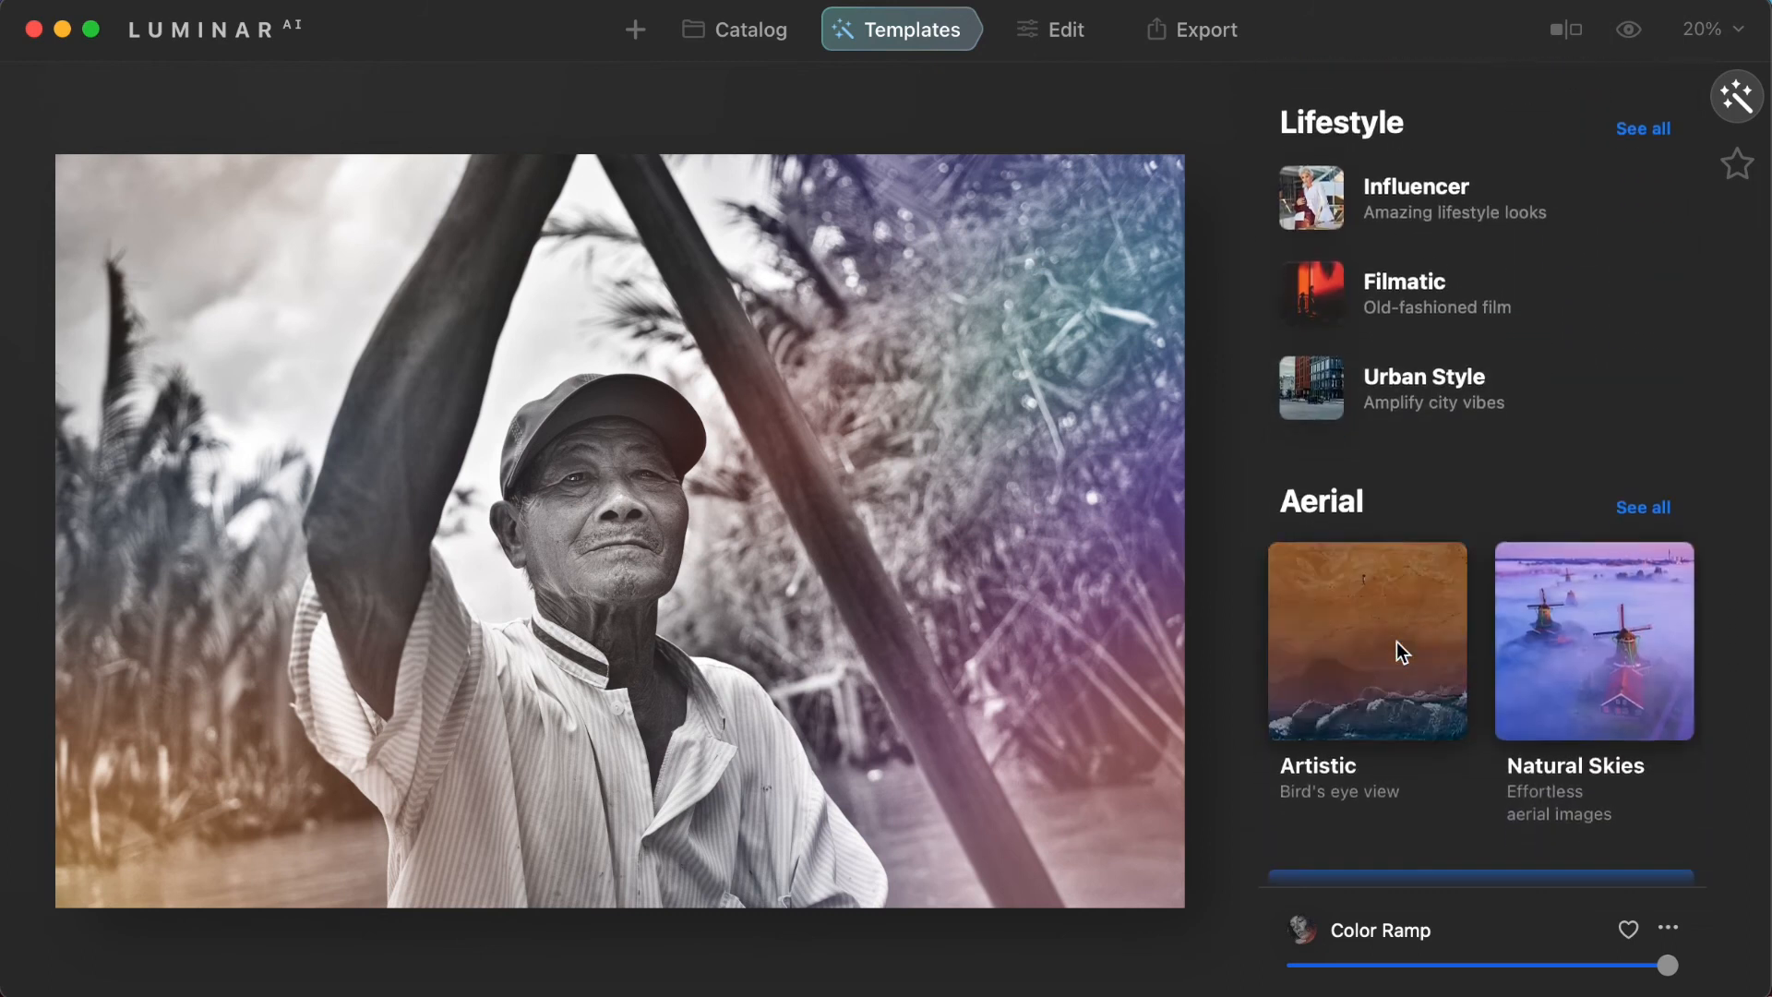
pyautogui.scroll(3, 1397, 641)
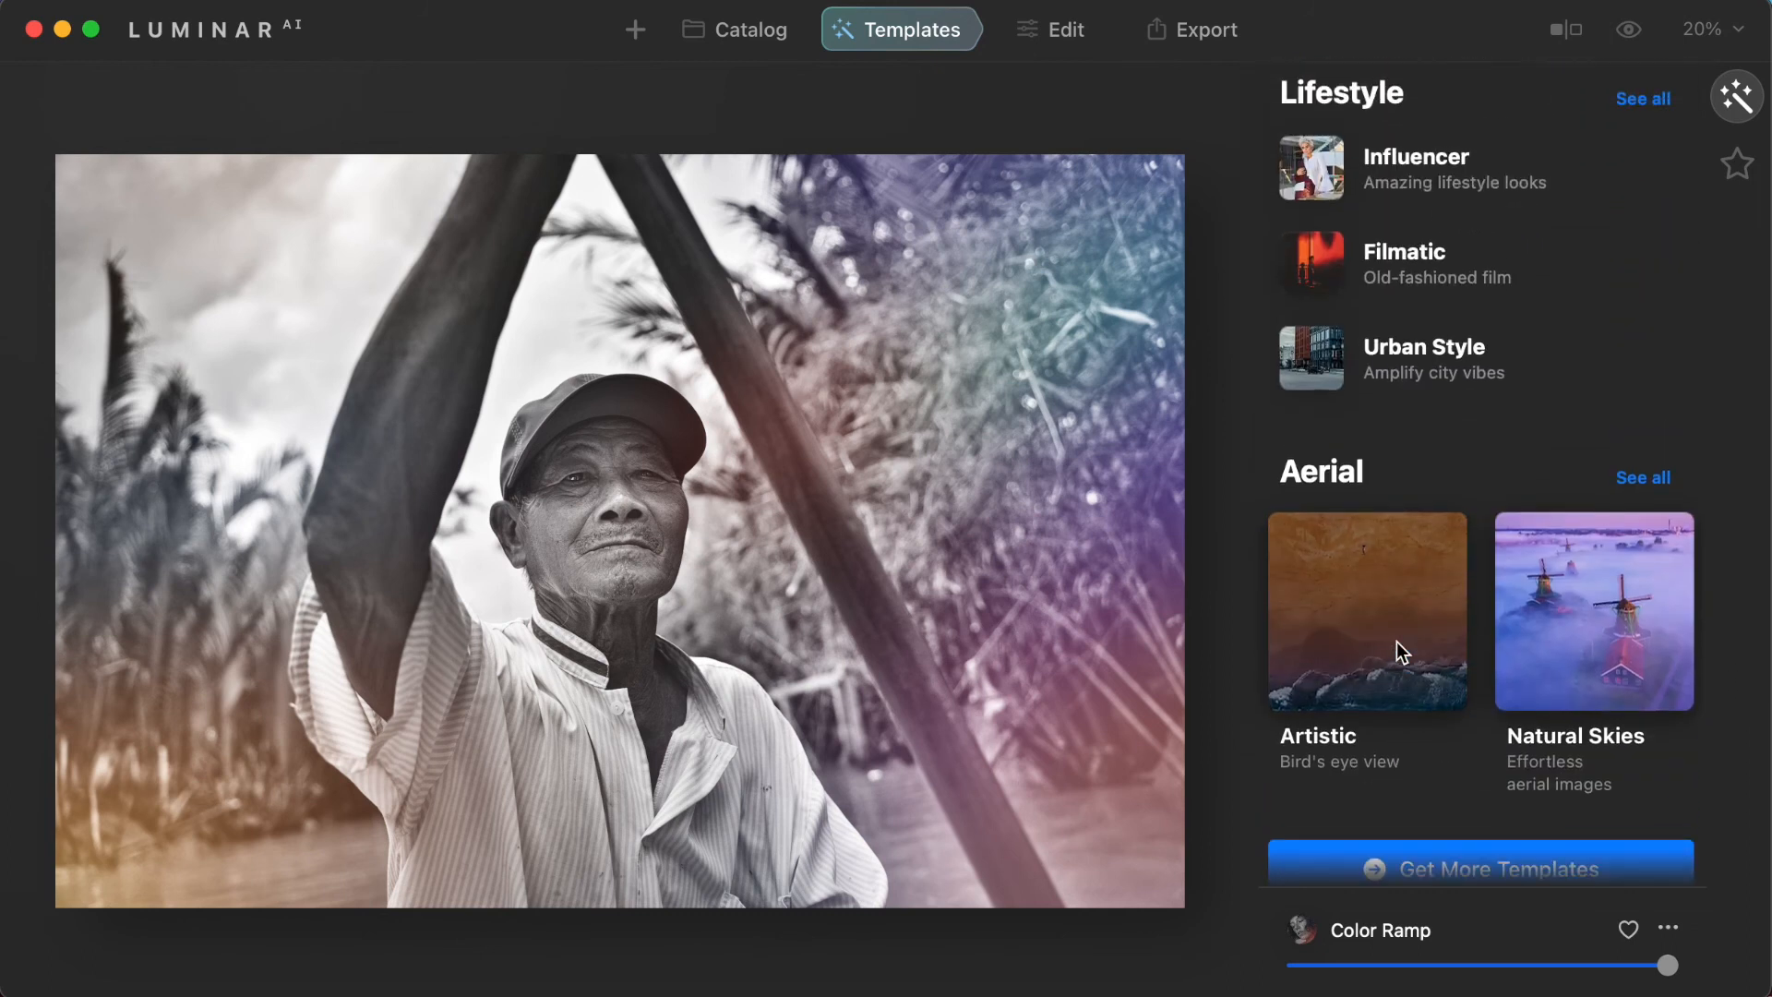
pyautogui.scroll(2, 1368, 426)
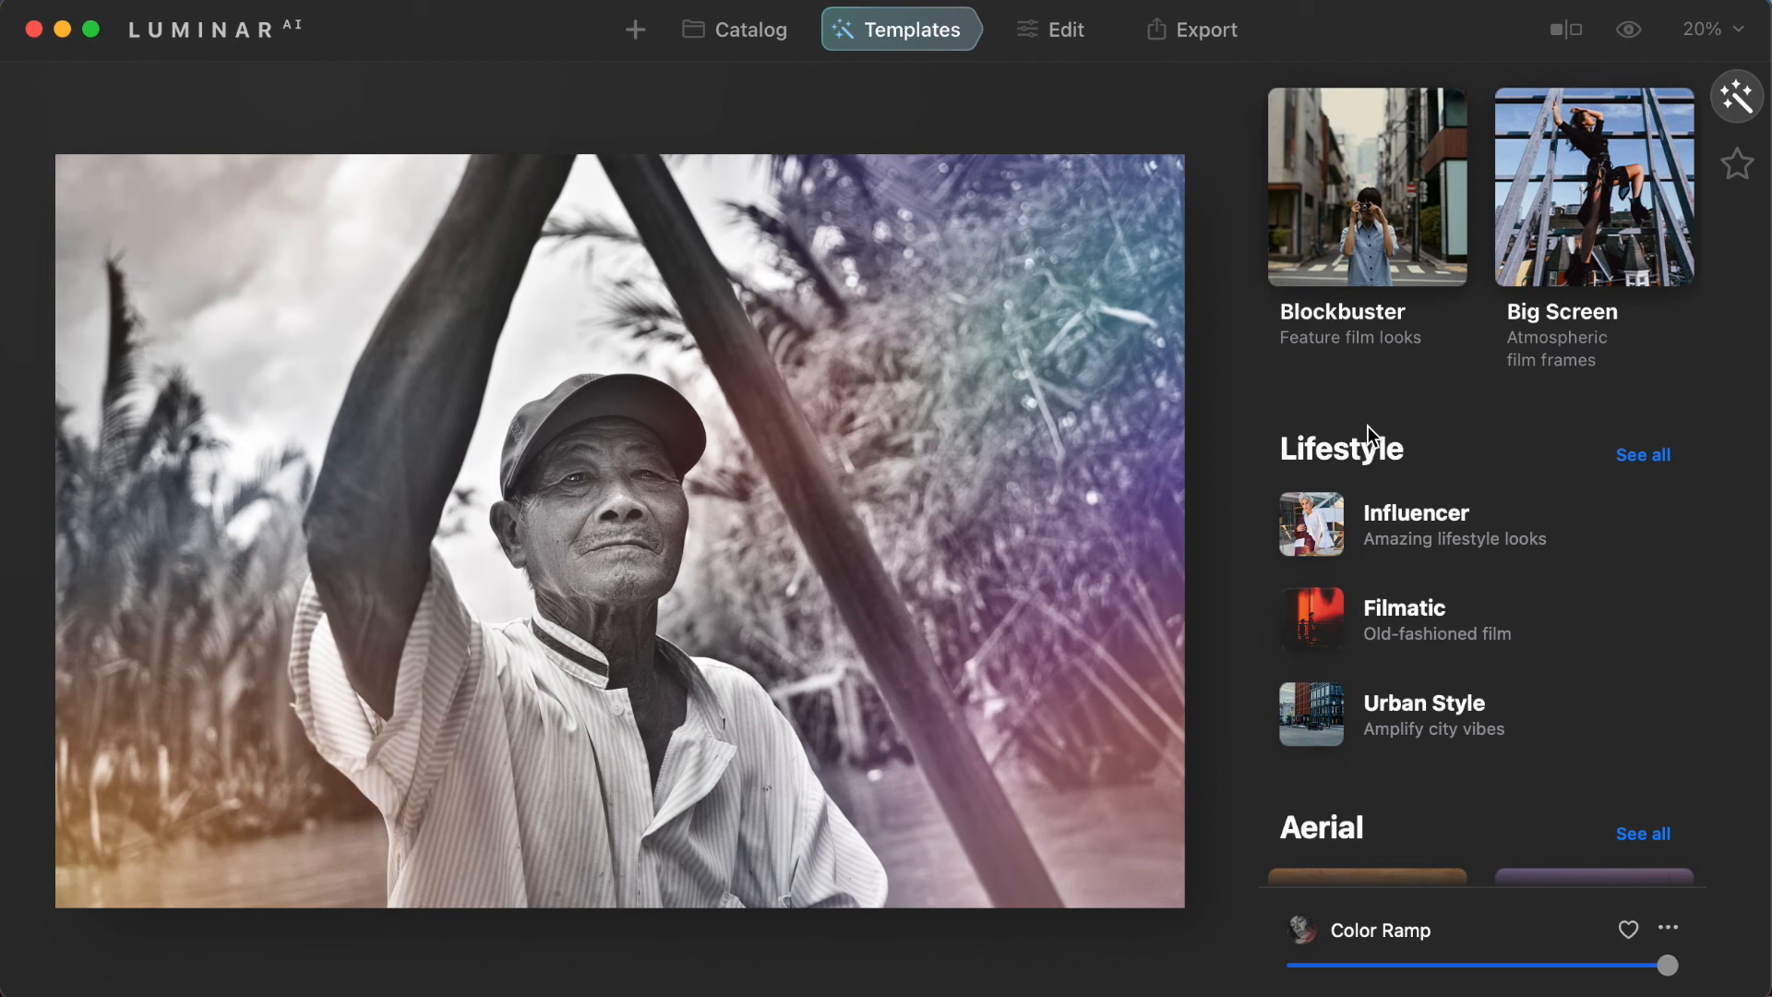
pyautogui.scroll(8, 1368, 426)
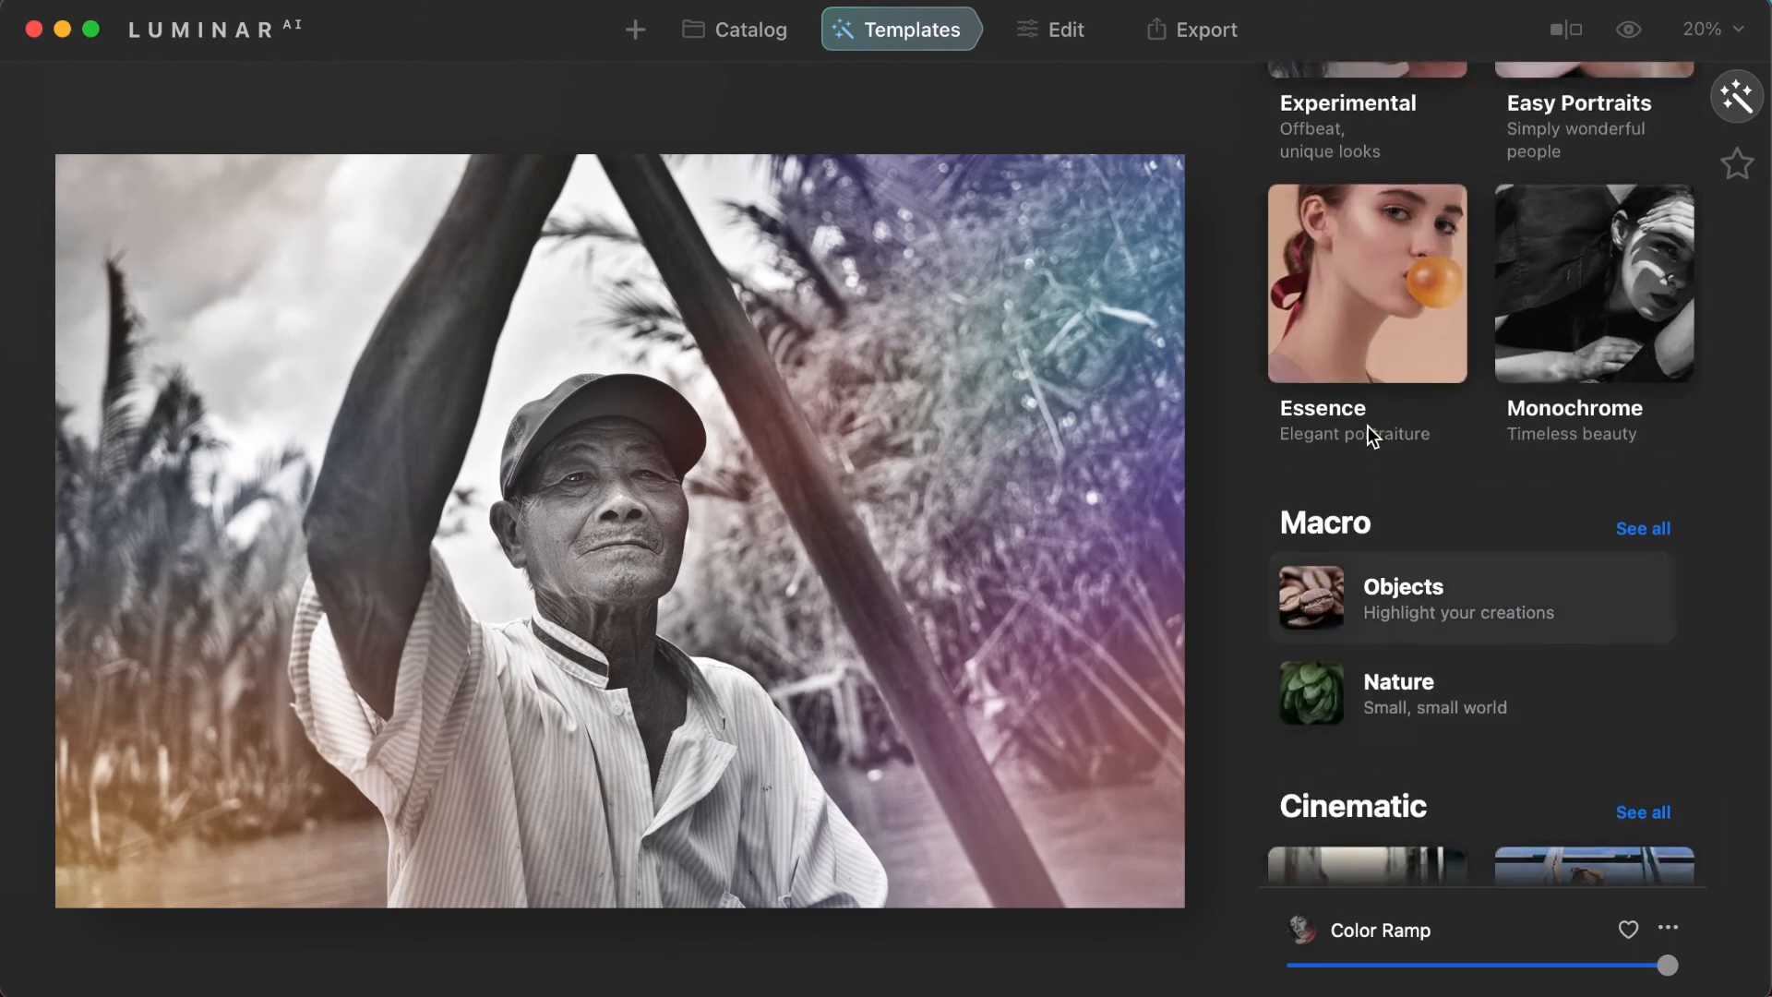
pyautogui.scroll(1, 1368, 427)
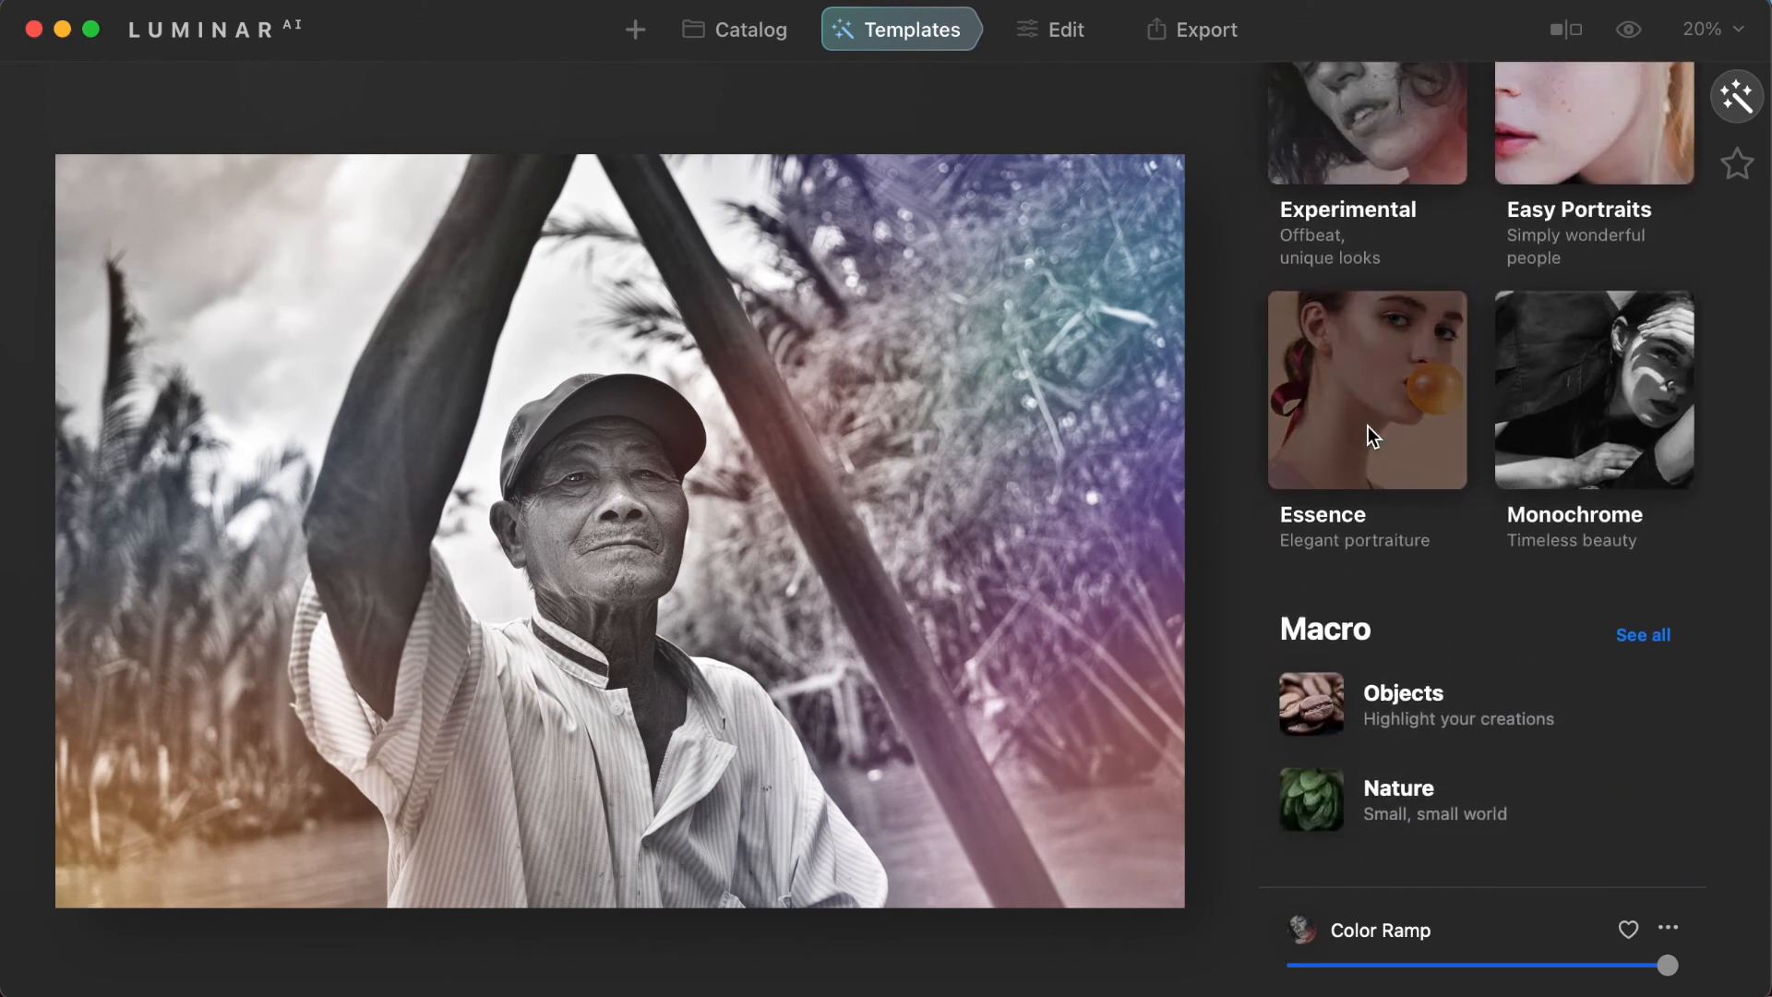
pyautogui.scroll(5, 1368, 426)
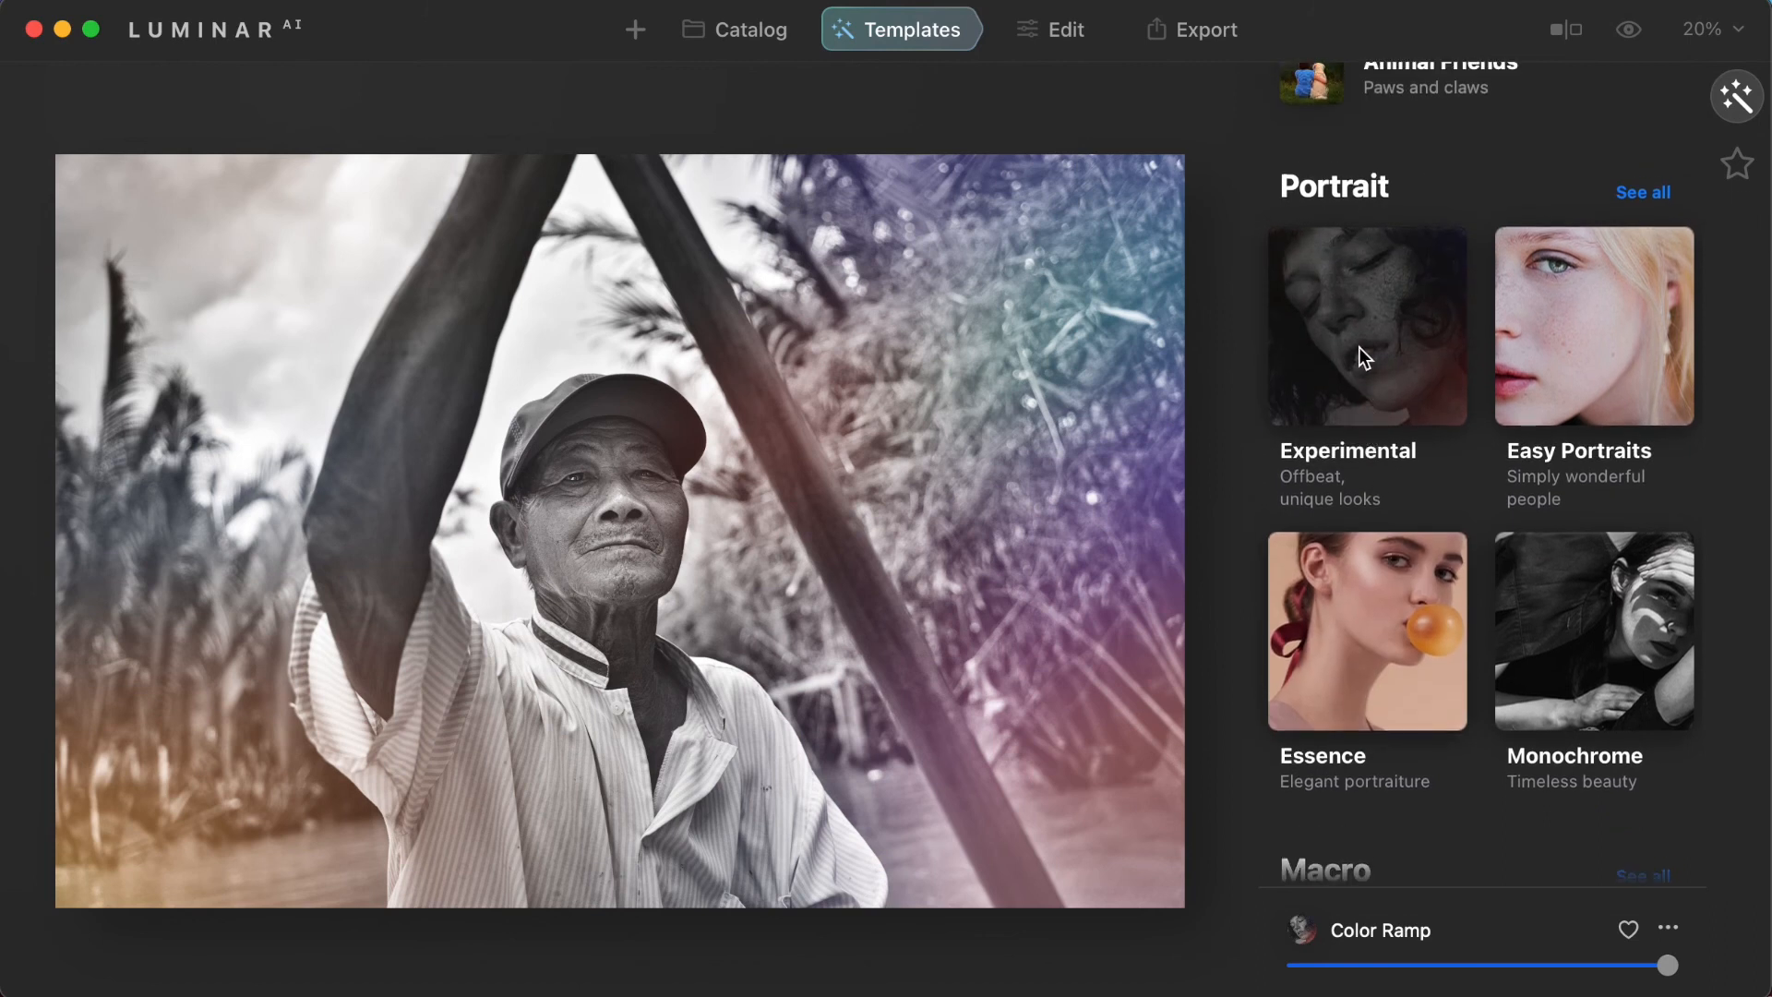
pyautogui.click(1613, 678)
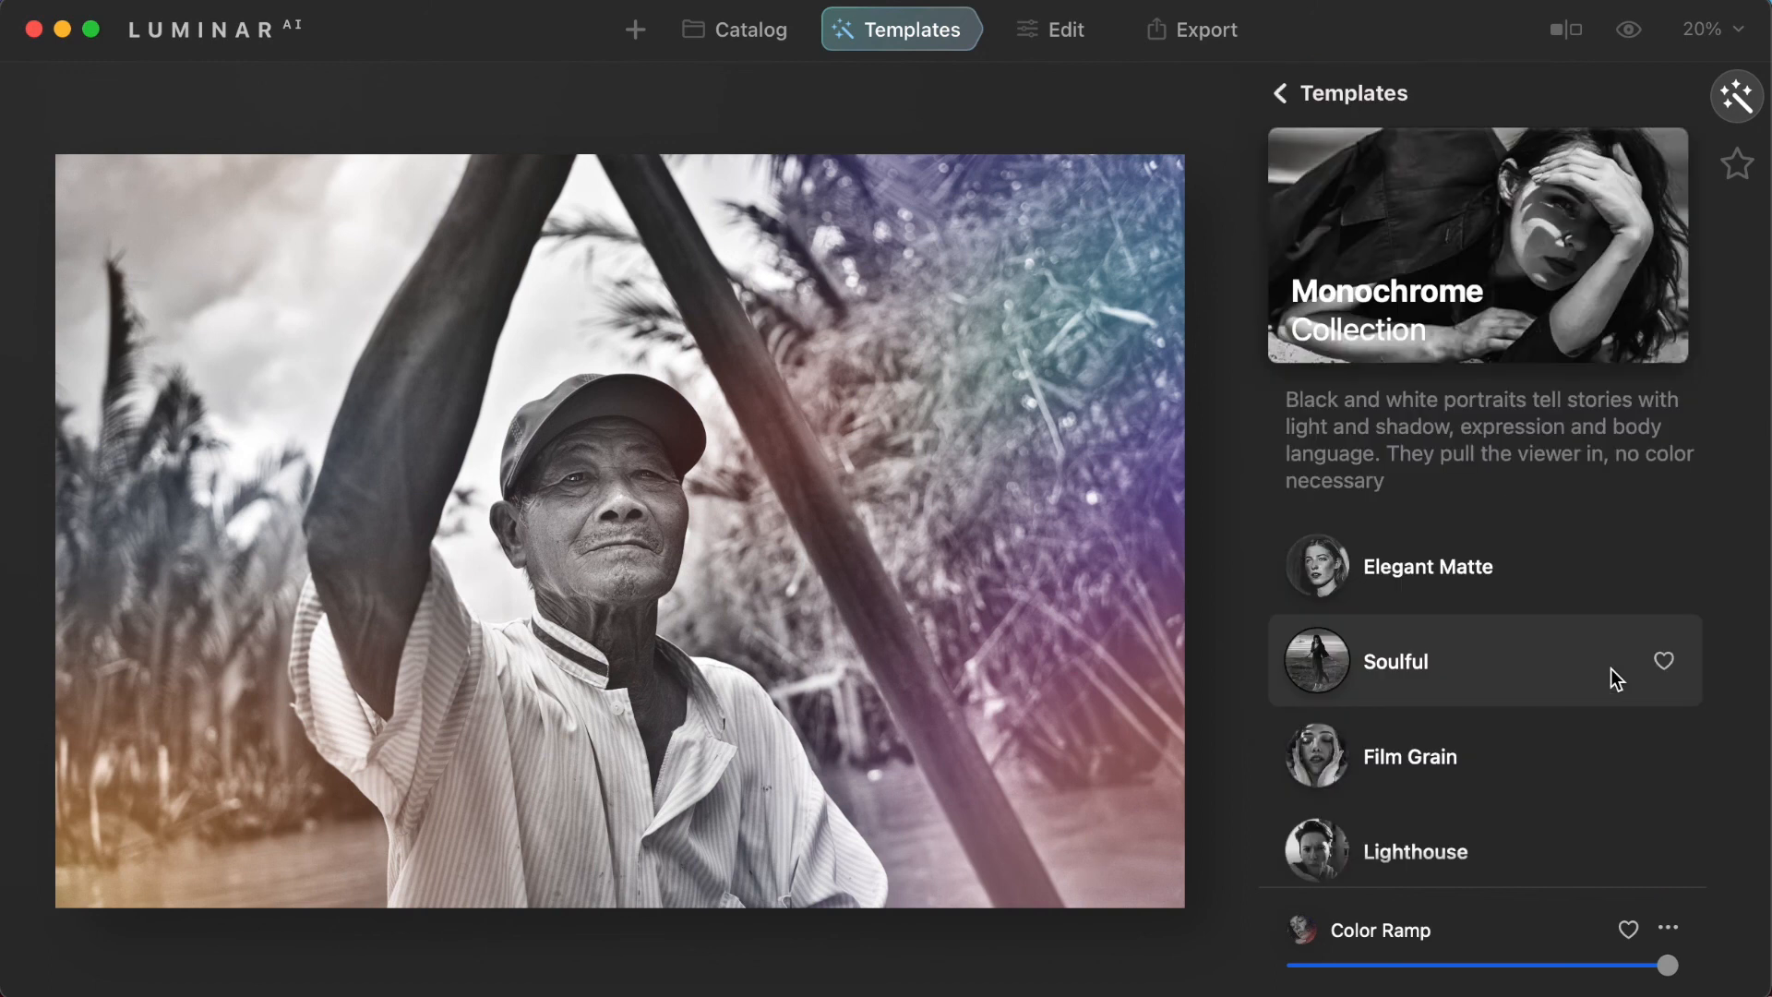
# Step: Try the Elegant Matte, Soulful, Film Grain, Lighthouse and Low Key templates on the photo
pyautogui.click(1421, 570)
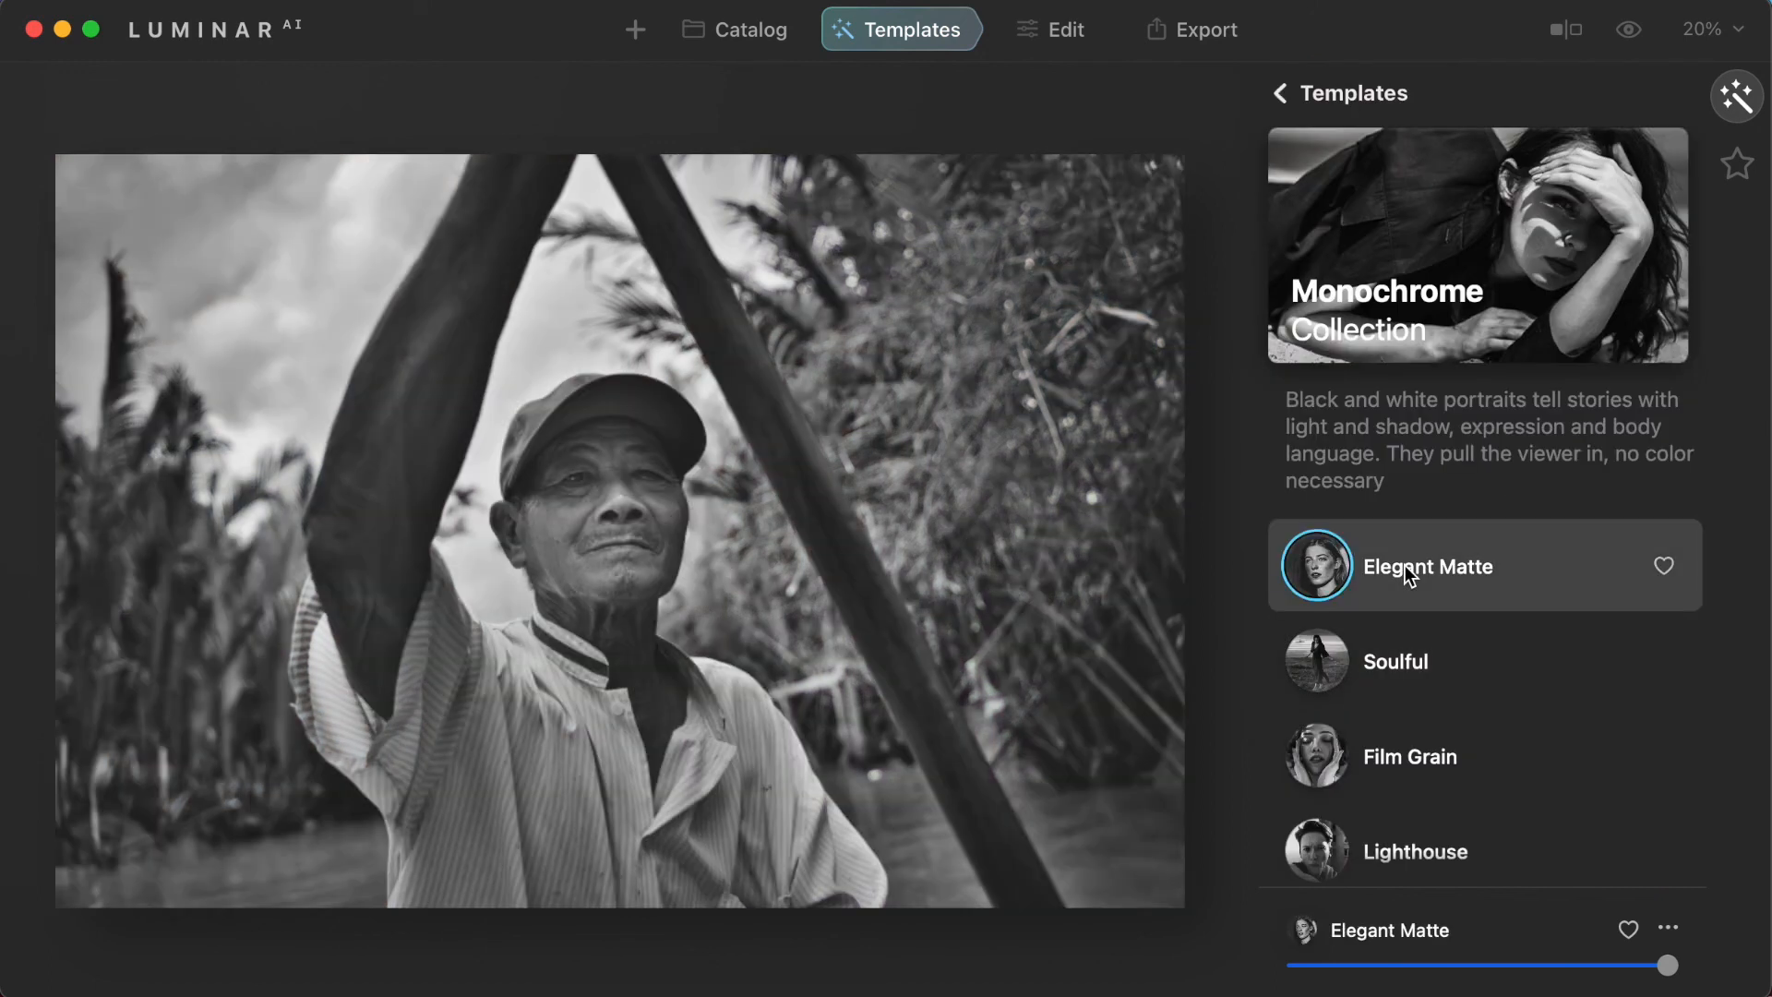
pyautogui.click(1481, 662)
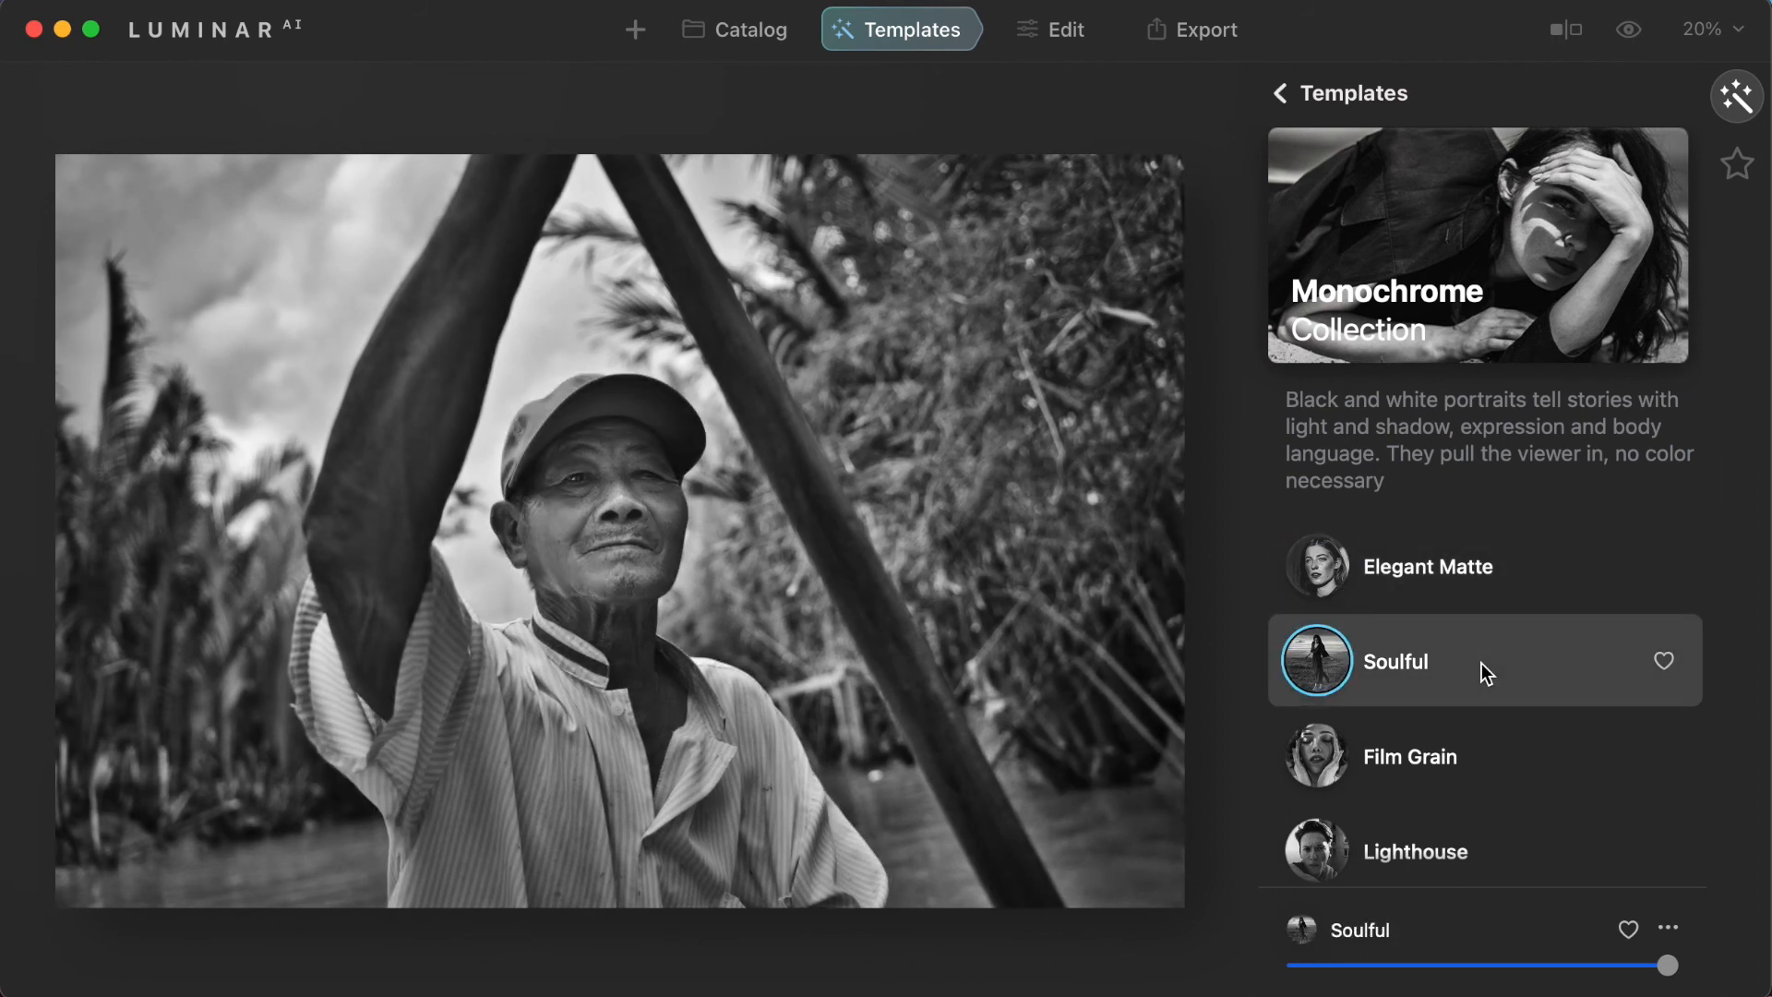
pyautogui.scroll(-2, 1481, 663)
pyautogui.click(1498, 667)
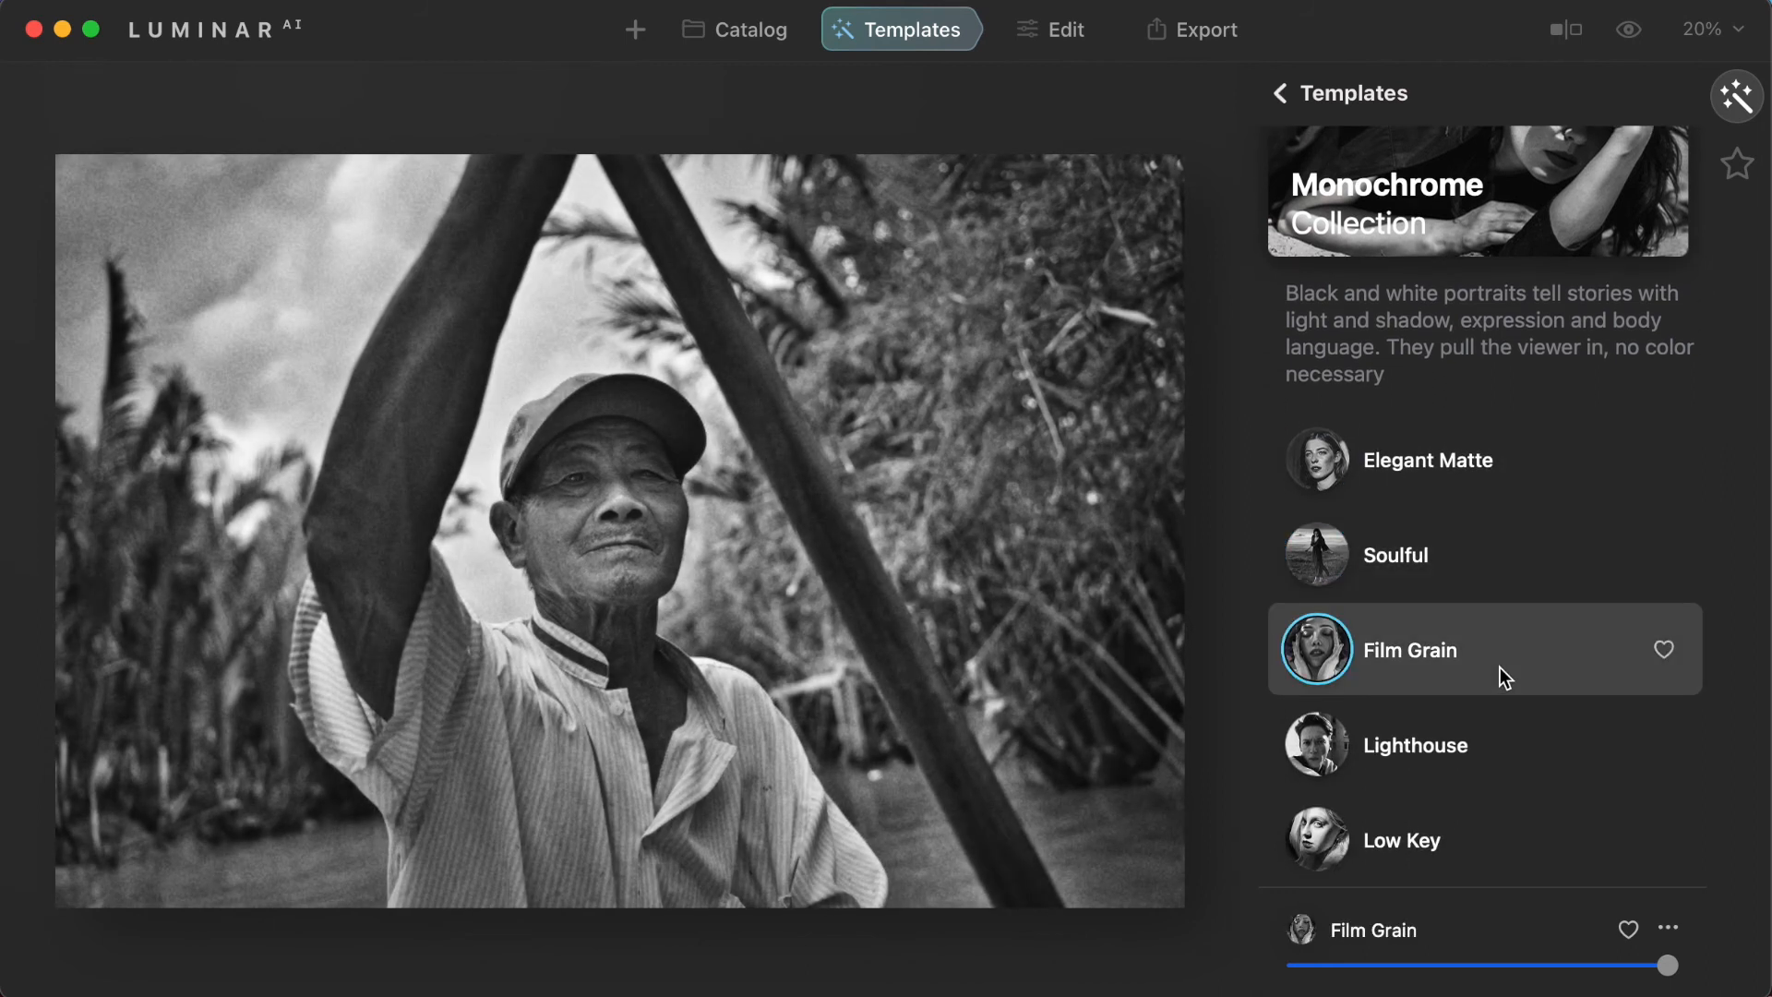
pyautogui.click(1523, 759)
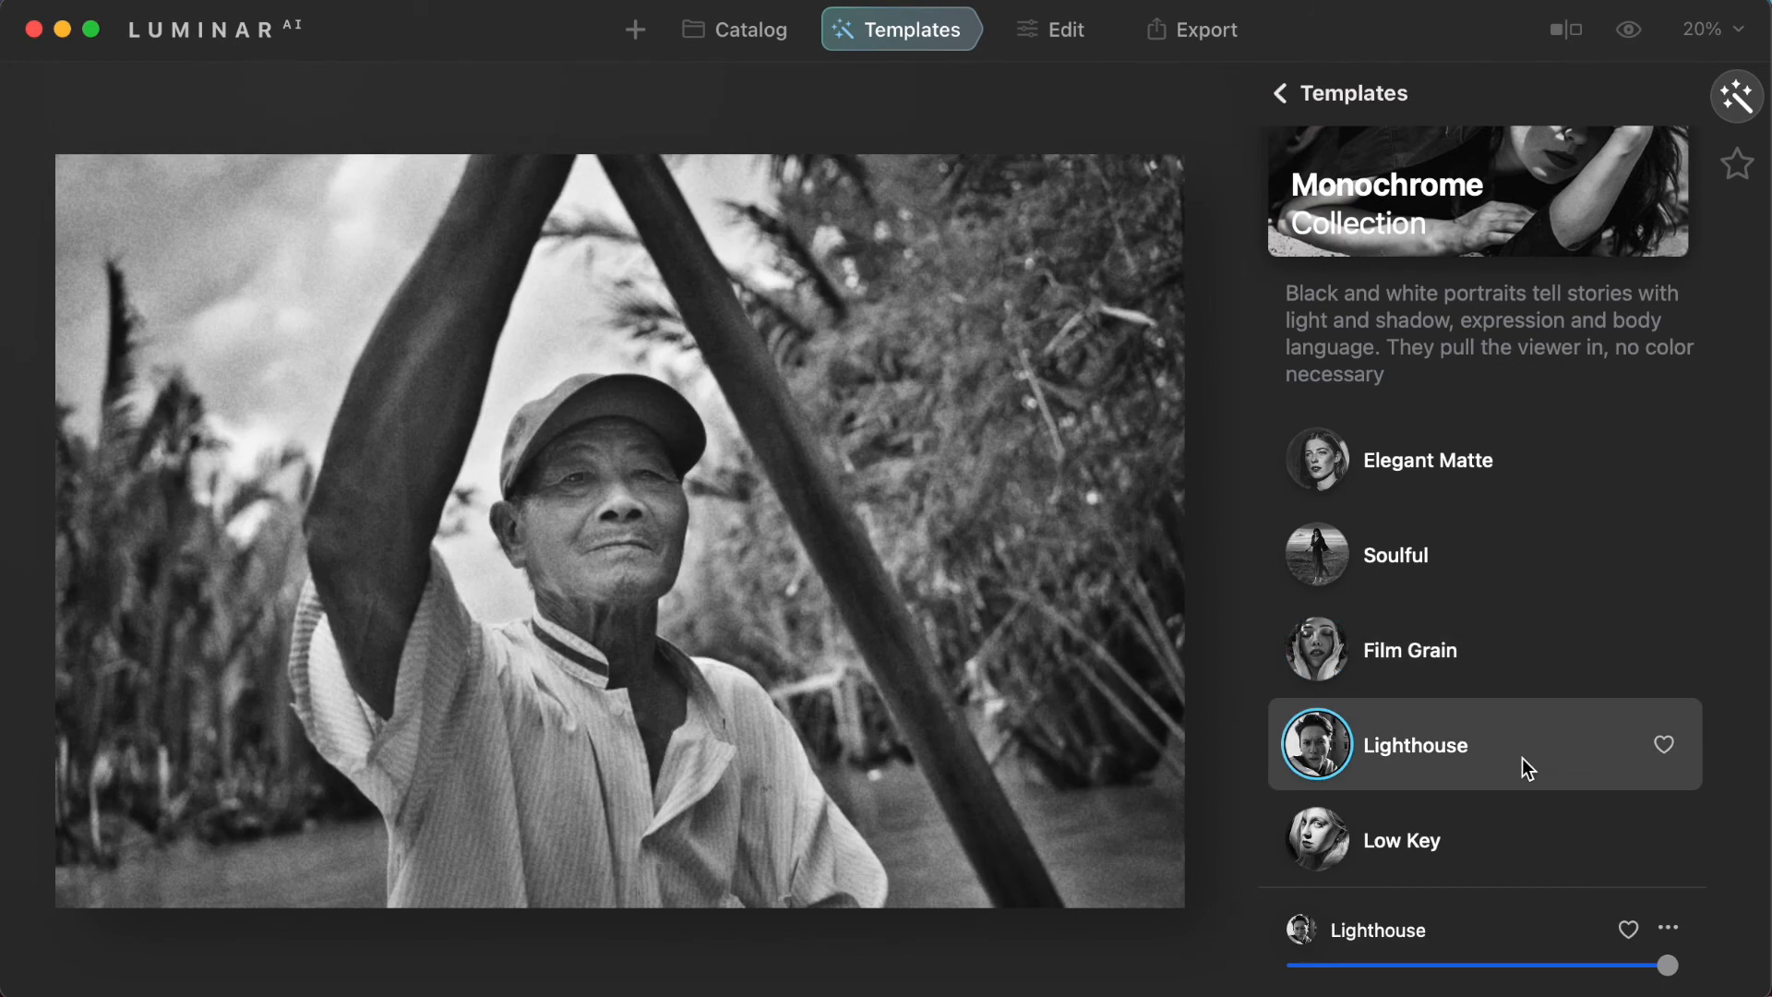
pyautogui.click(1470, 839)
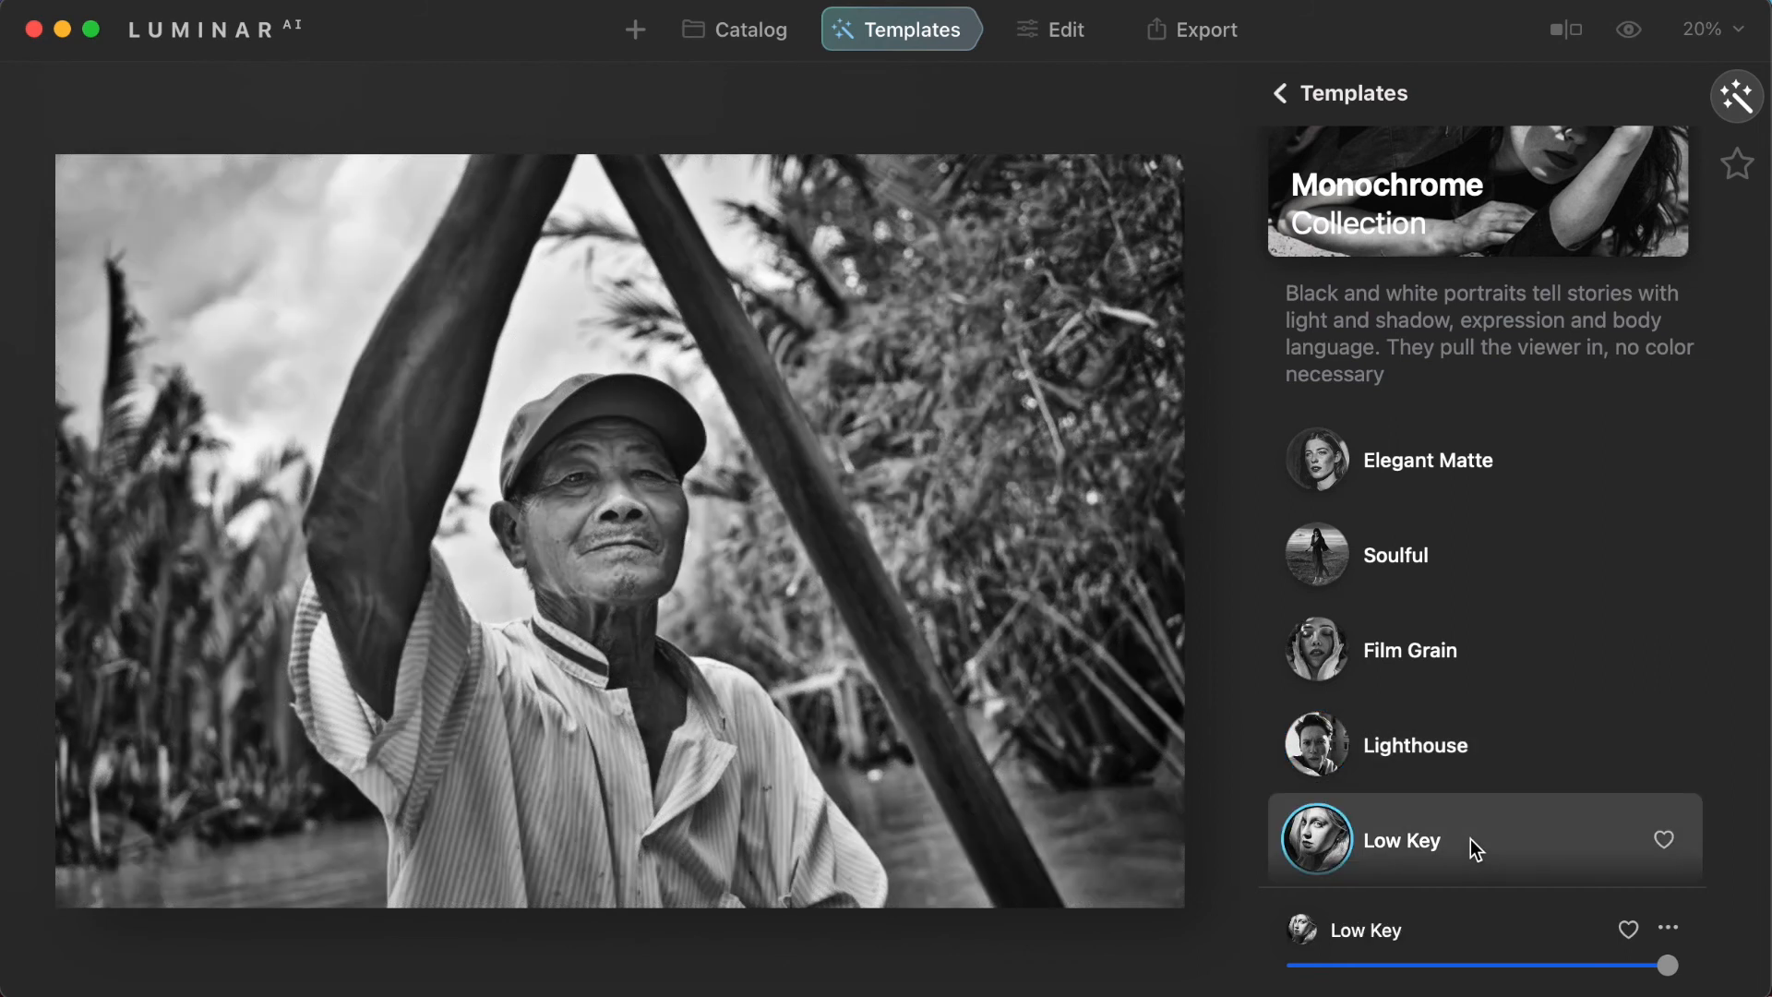
# Step: Revisit the Lighthouse, Film Grain and Soulful looks and apply the Elegant Matte template to the photo
pyautogui.click(1469, 763)
pyautogui.click(1504, 660)
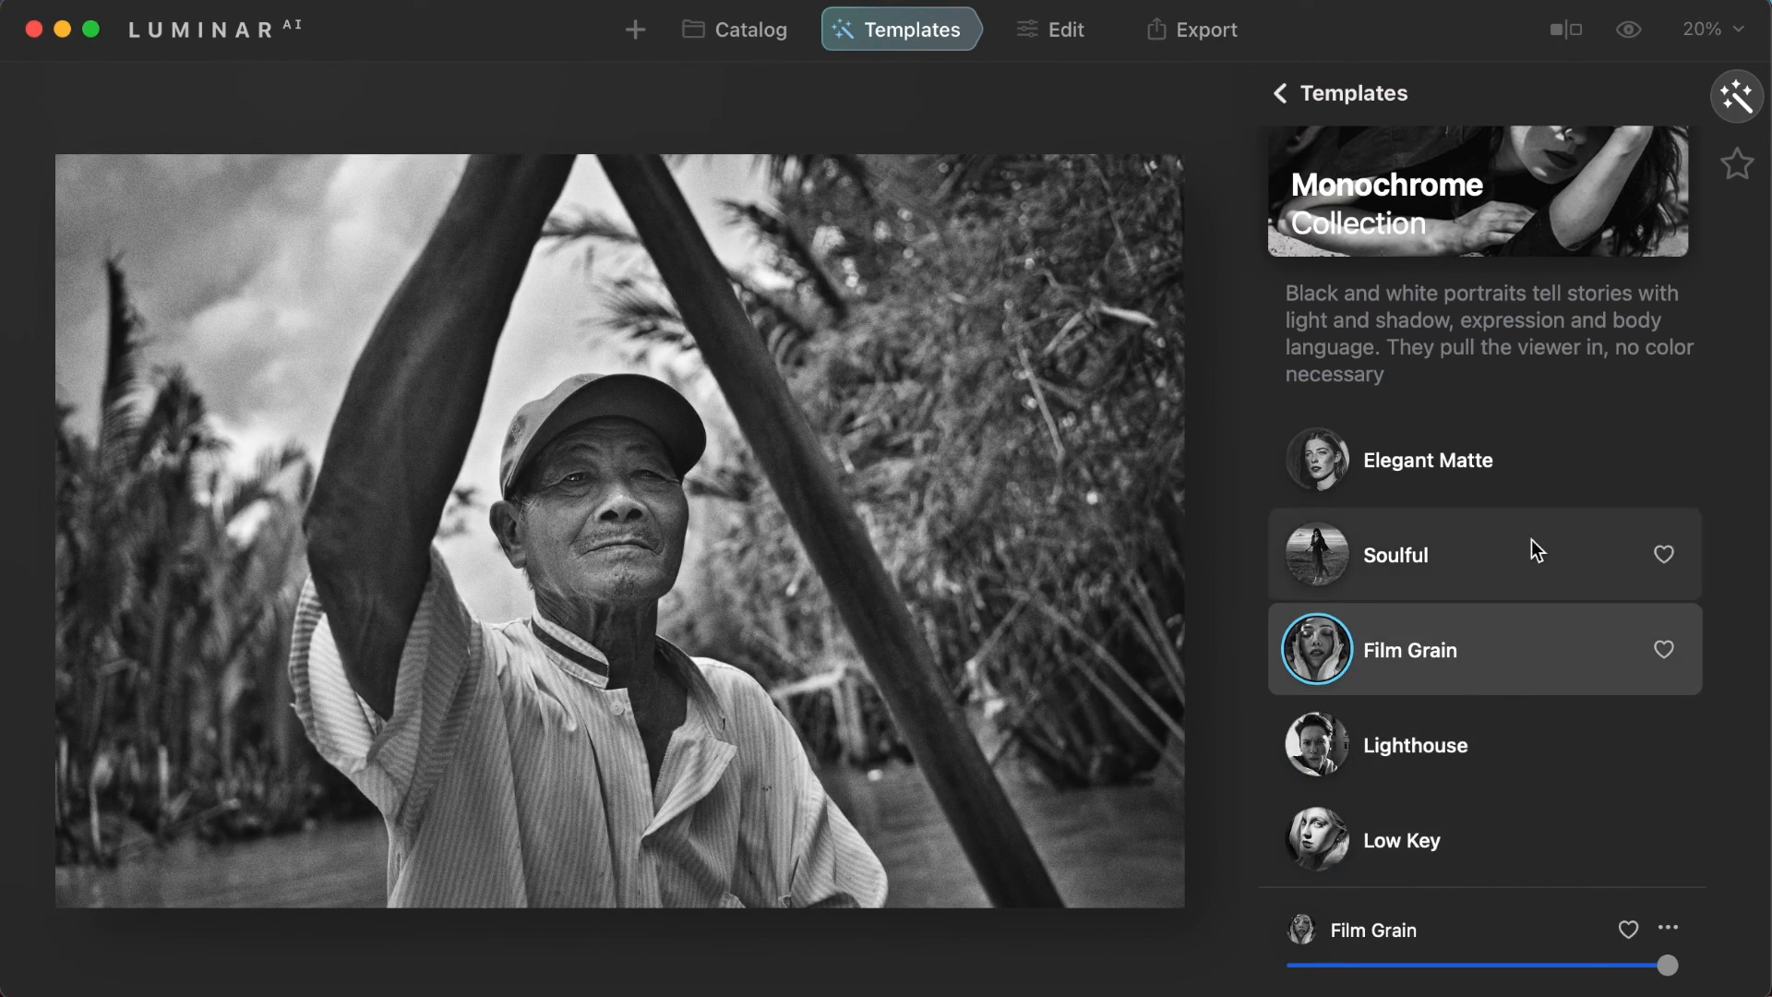
pyautogui.click(1501, 555)
pyautogui.click(1502, 484)
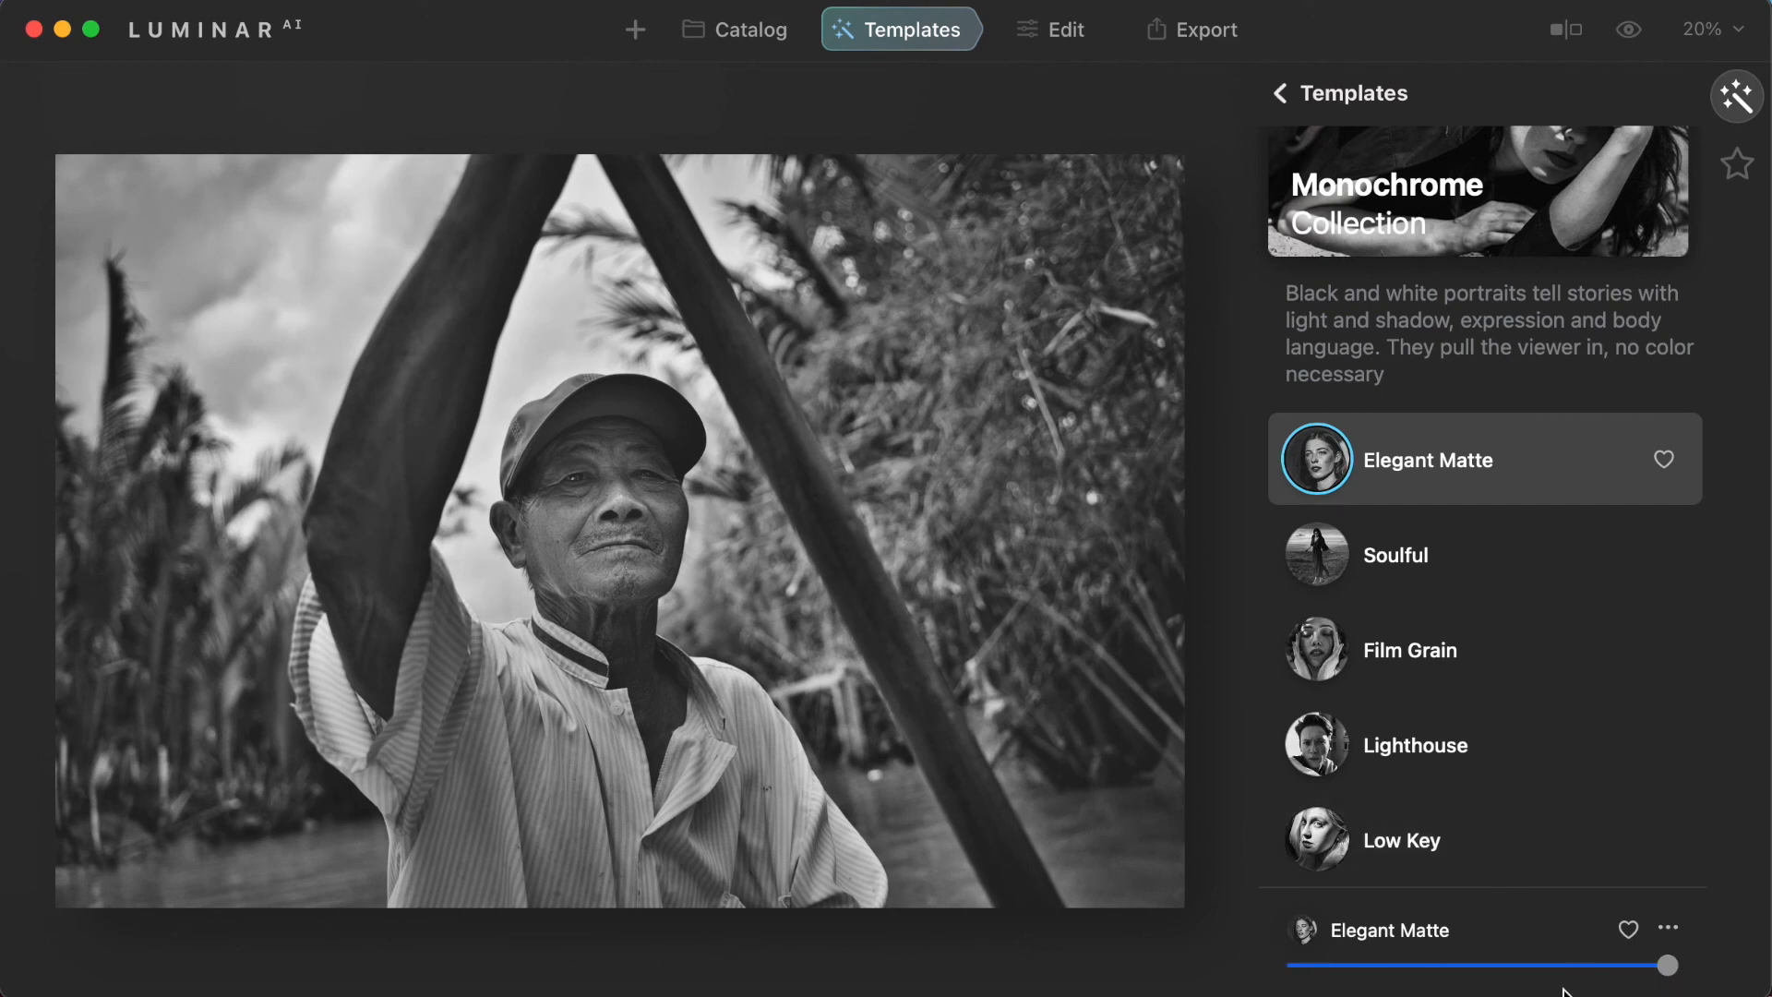
# Step: Try a reduced strength for the Elegant Matte template, switch to the editing tools, and restore the template to full strength
pyautogui.moveTo(1661, 975); pyautogui.dragTo(1510, 989)
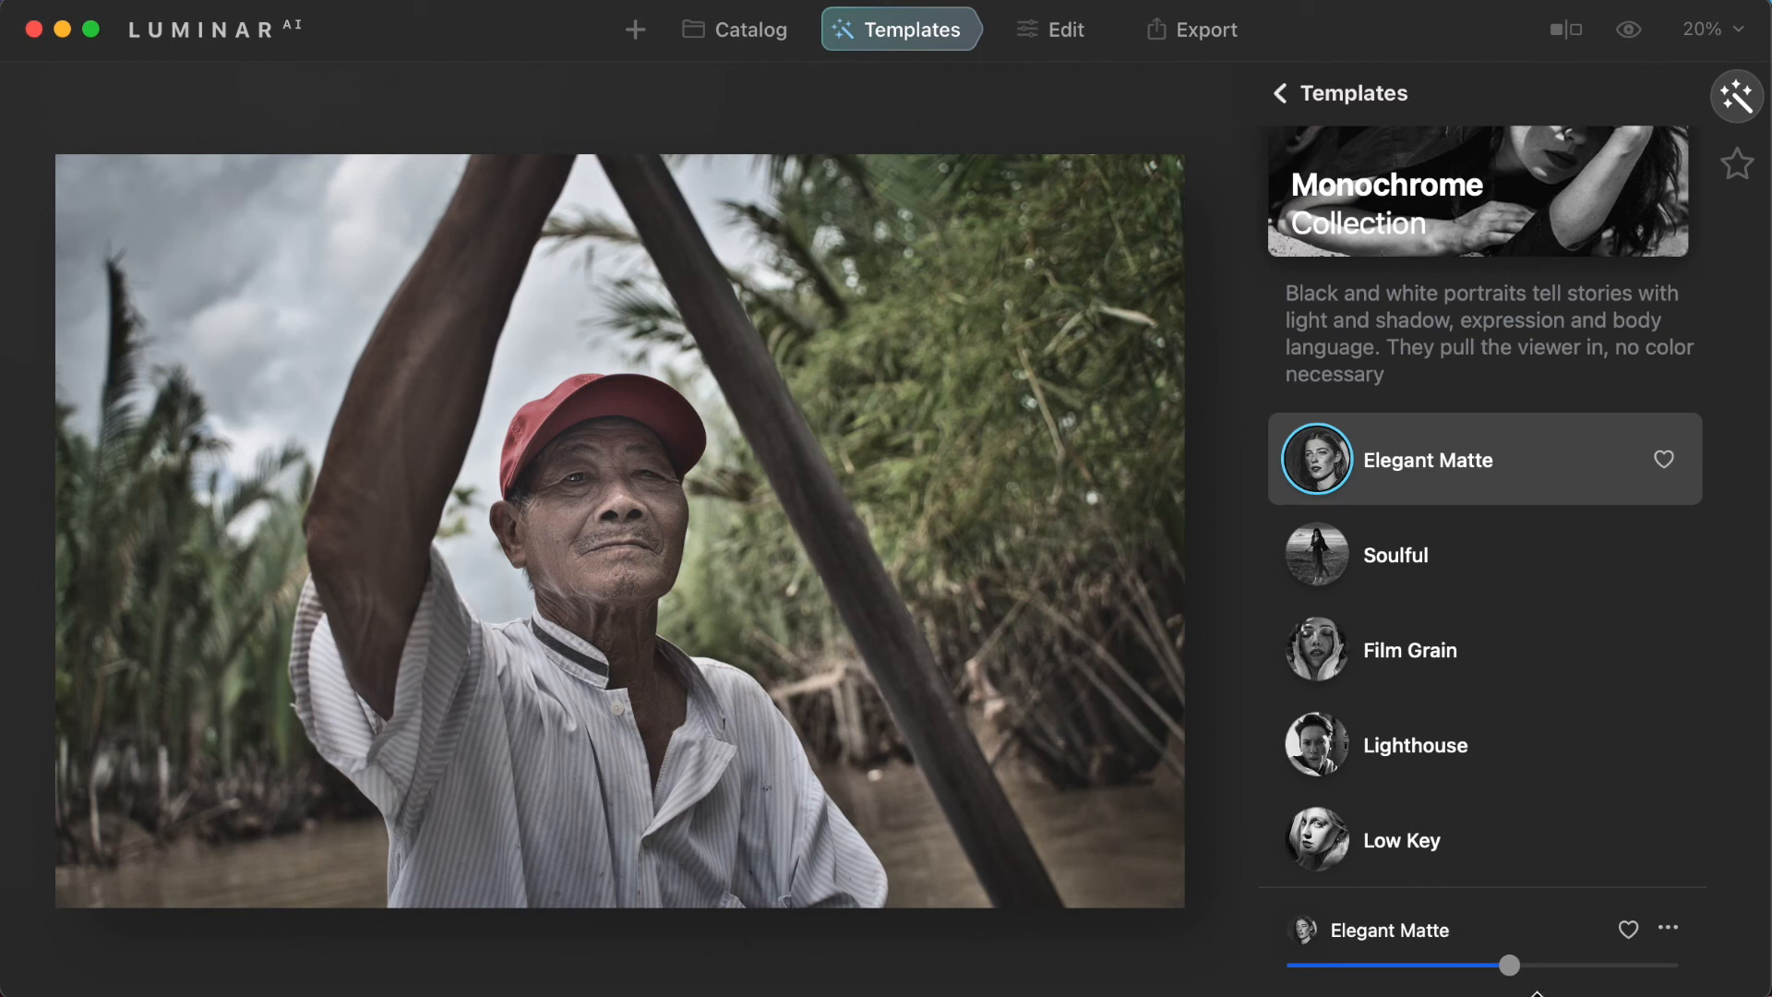
pyautogui.moveTo(1510, 965)
pyautogui.mouseDown()
pyautogui.moveTo(1250, 990)
pyautogui.moveTo(1492, 969)
pyautogui.moveTo(1475, 963)
pyautogui.moveTo(1755, 979)
pyautogui.moveTo(1476, 989)
pyautogui.moveTo(1525, 992)
pyautogui.mouseUp()
pyautogui.click(1063, 33)
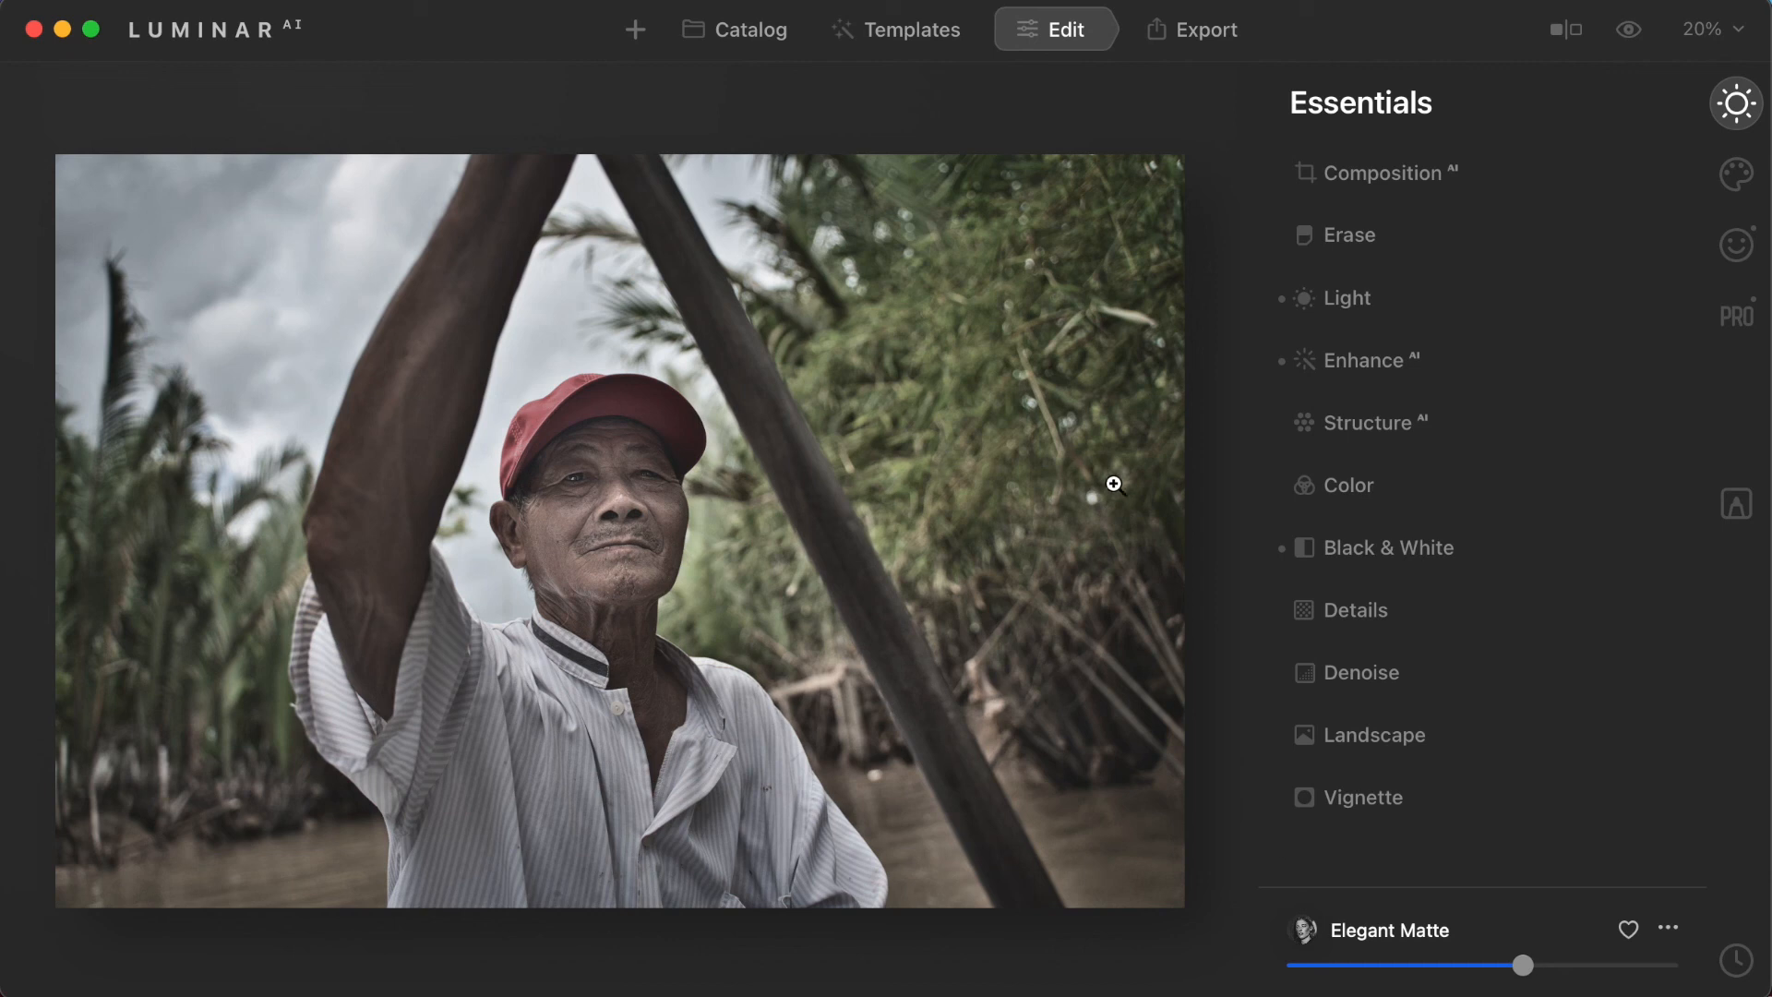
pyautogui.moveTo(1523, 965); pyautogui.dragTo(1672, 966)
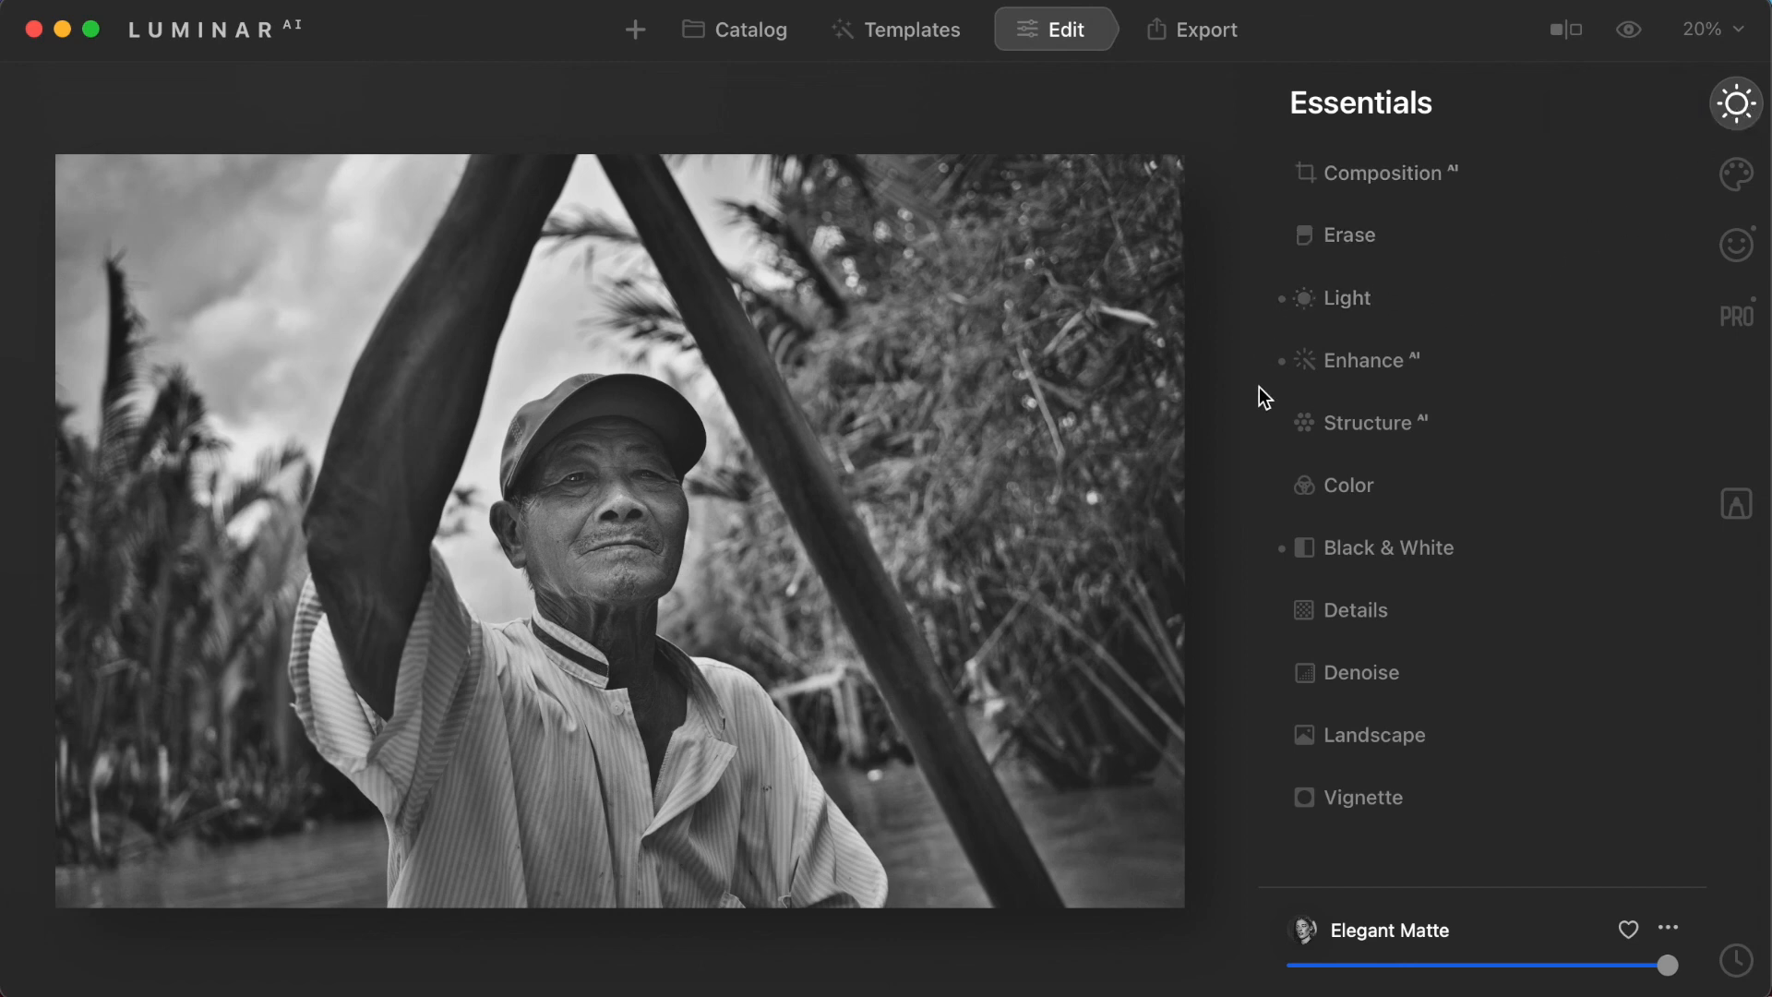
# Step: Adjust the Light settings to Exposure 0.54, Smart Contrast 50 and Highlights -56
pyautogui.click(1366, 297)
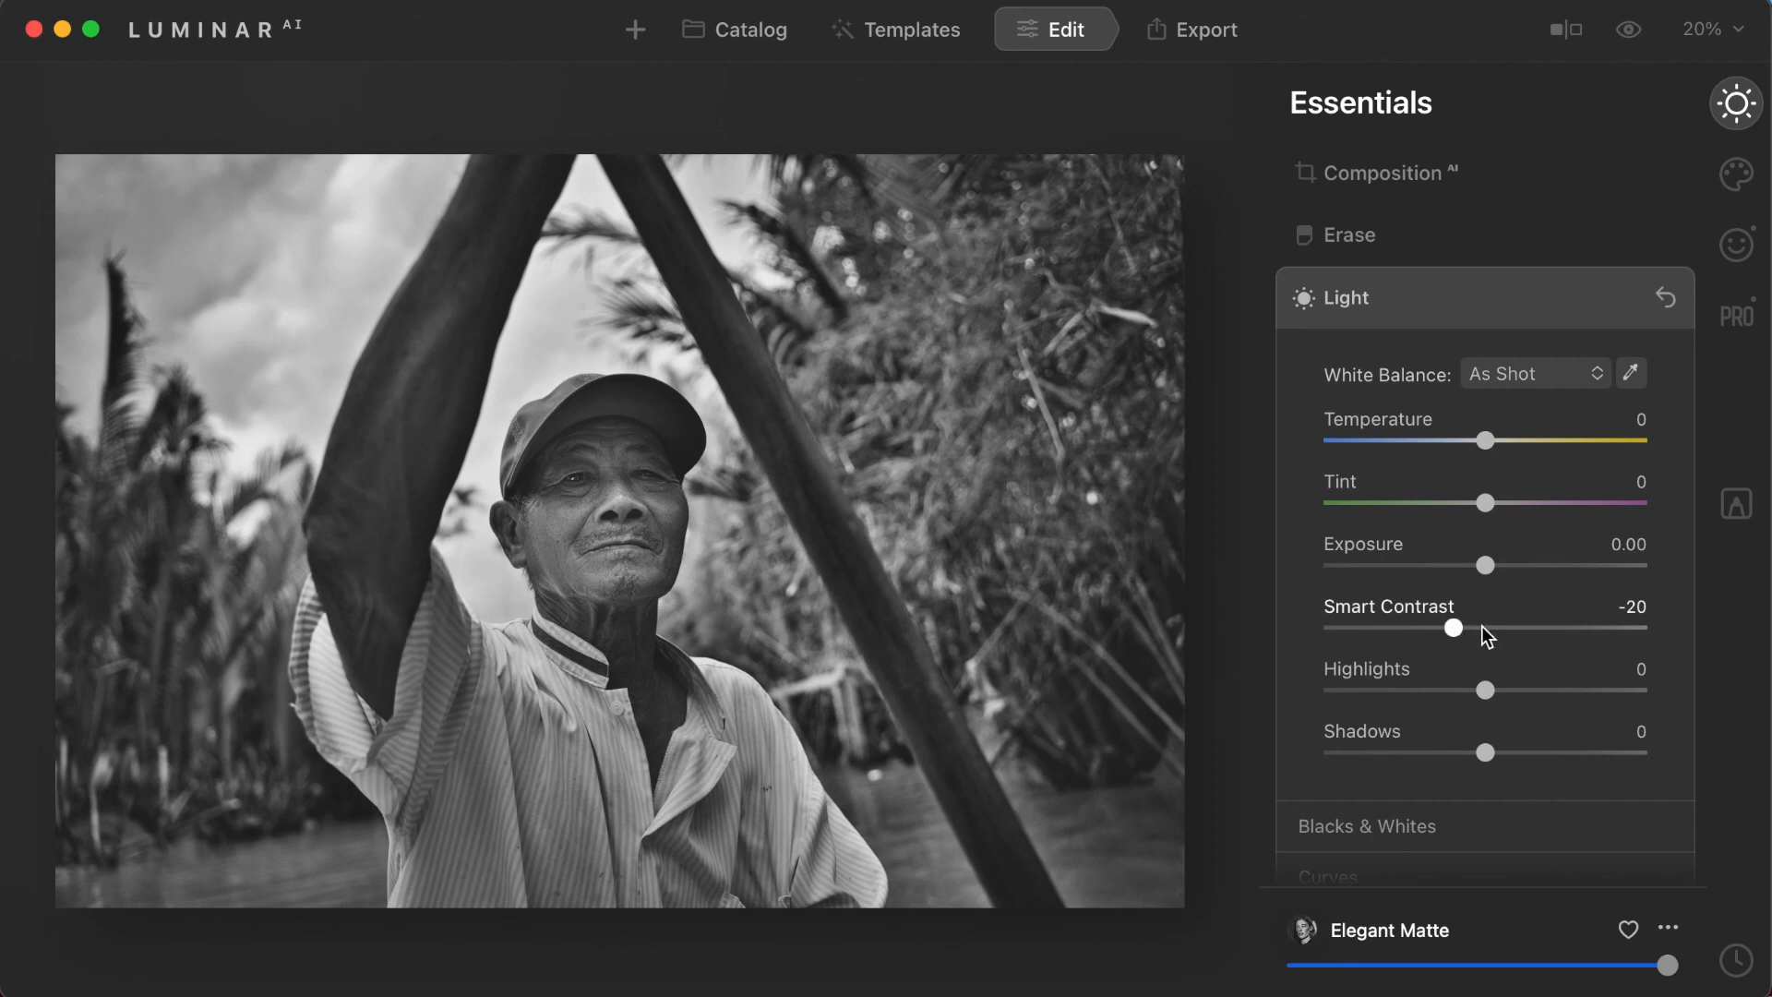
pyautogui.moveTo(1454, 633); pyautogui.dragTo(1384, 635)
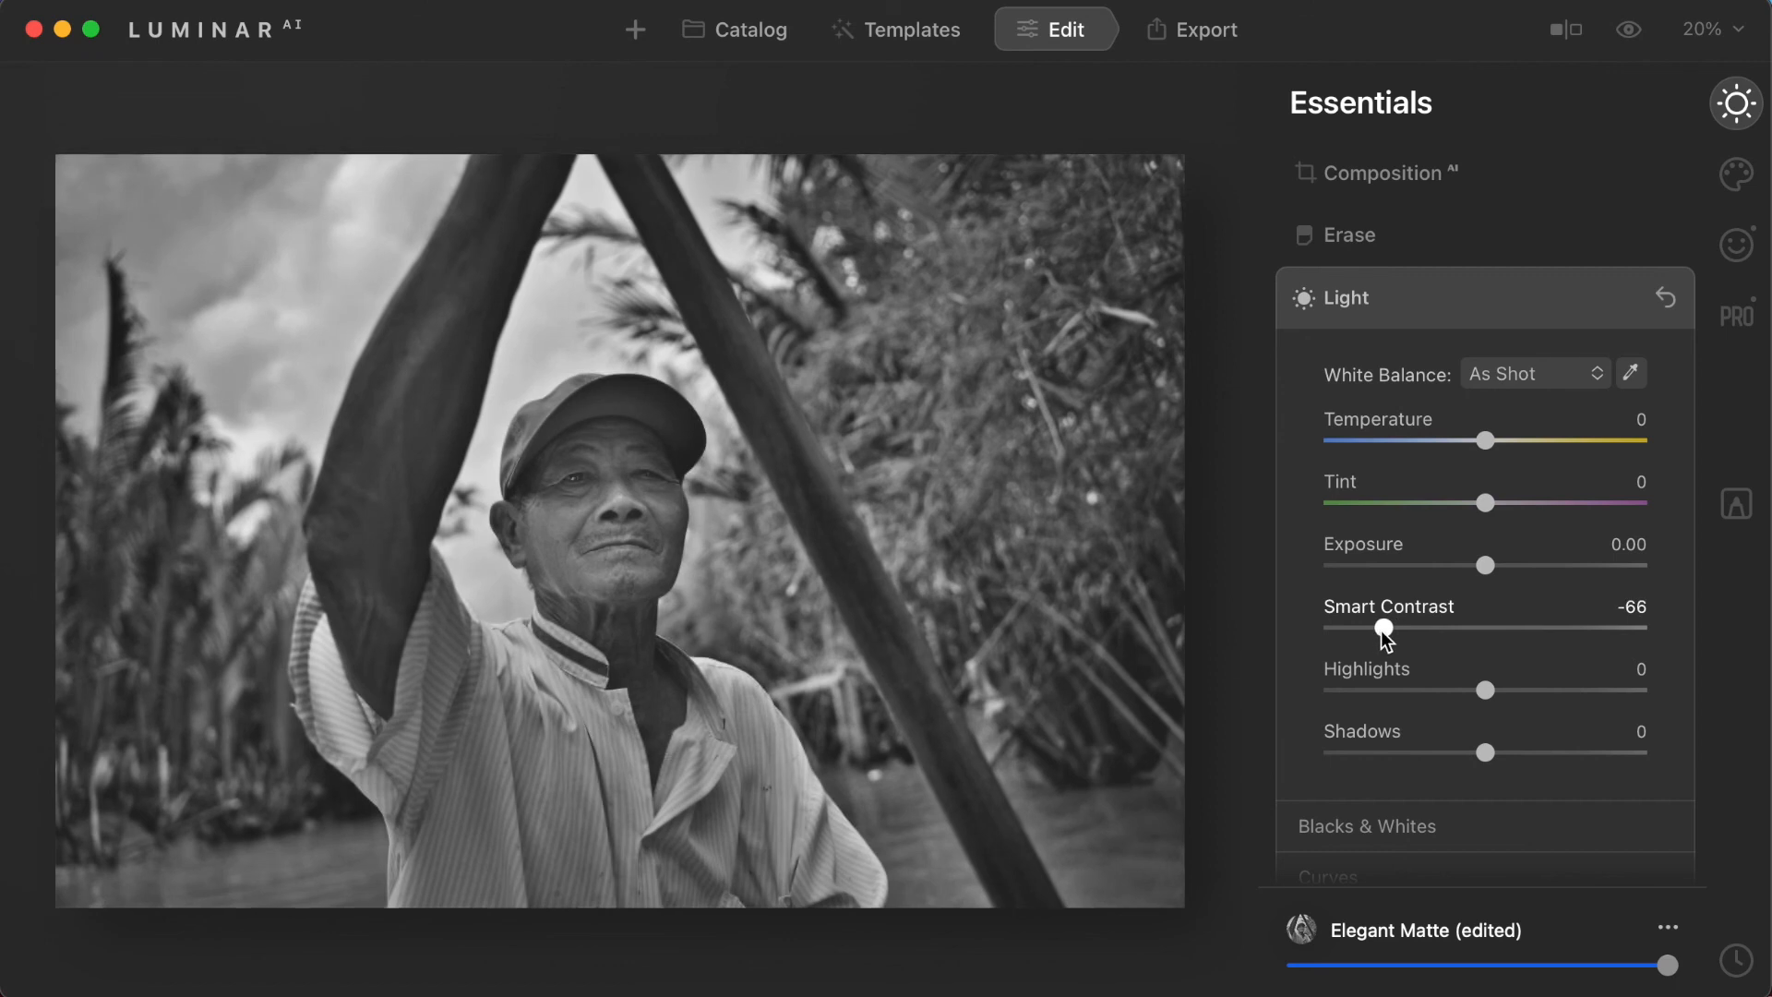
pyautogui.moveTo(1384, 637); pyautogui.dragTo(1587, 648)
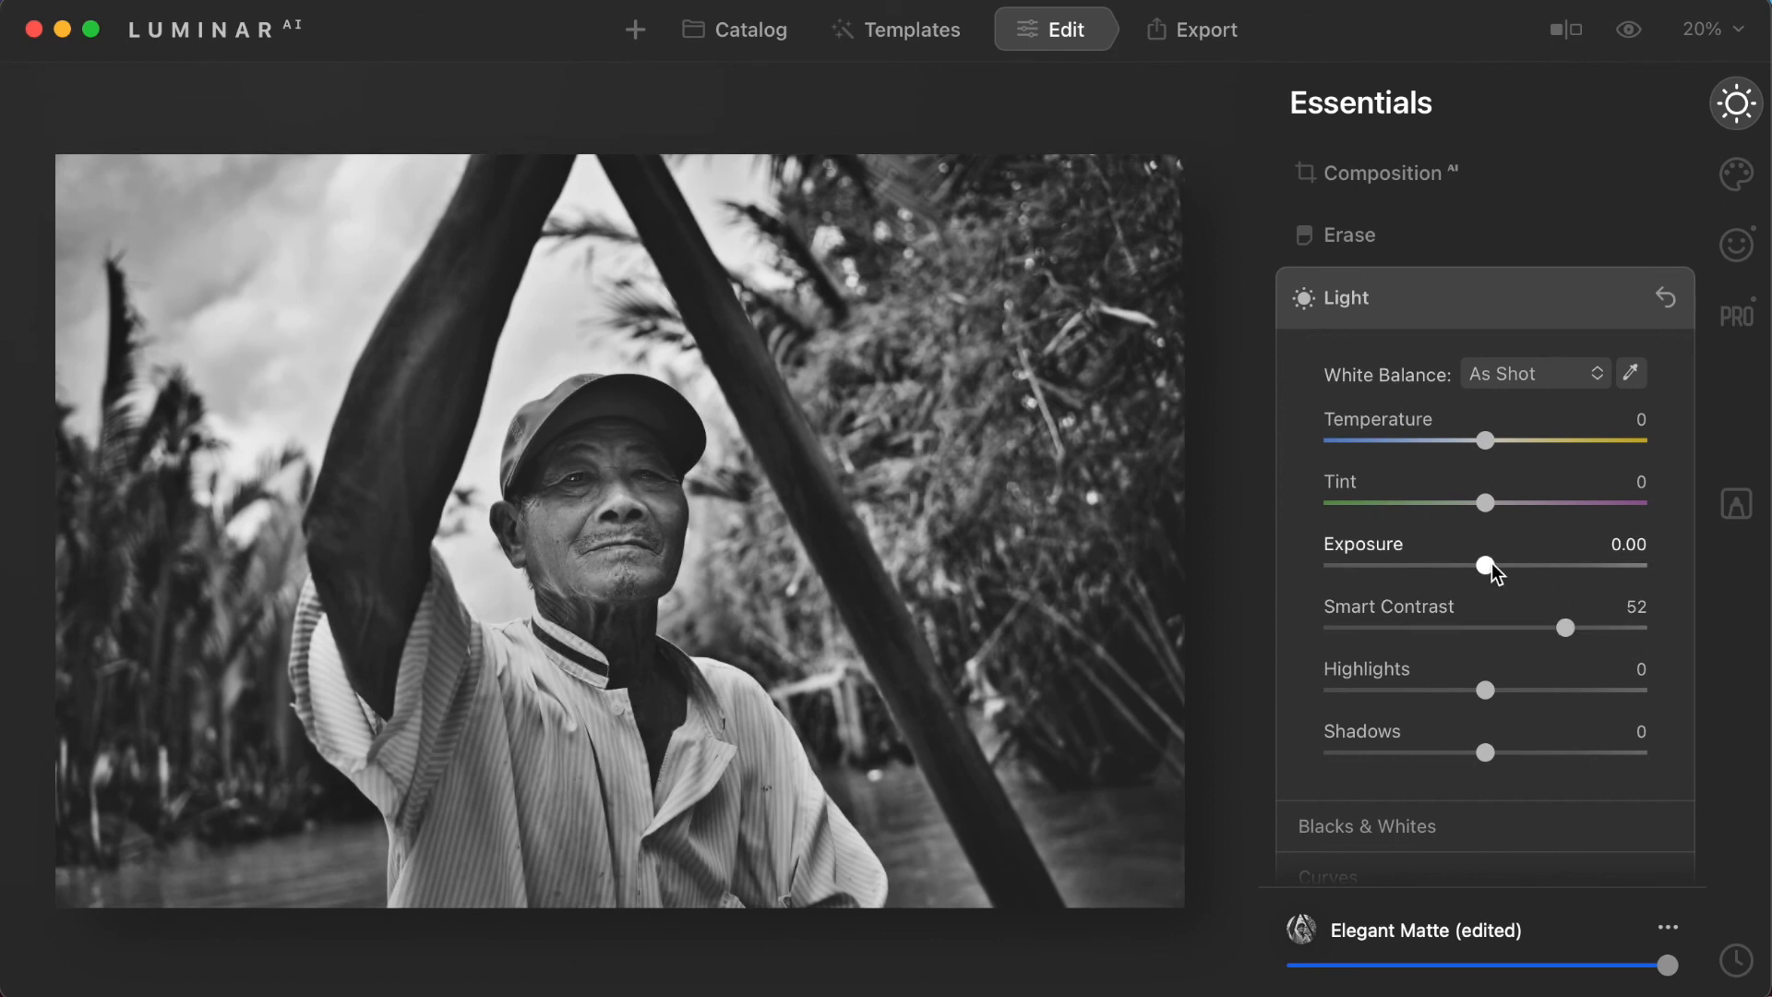
pyautogui.moveTo(1490, 569)
pyautogui.mouseDown()
pyautogui.moveTo(1542, 570)
pyautogui.moveTo(1508, 579)
pyautogui.mouseUp()
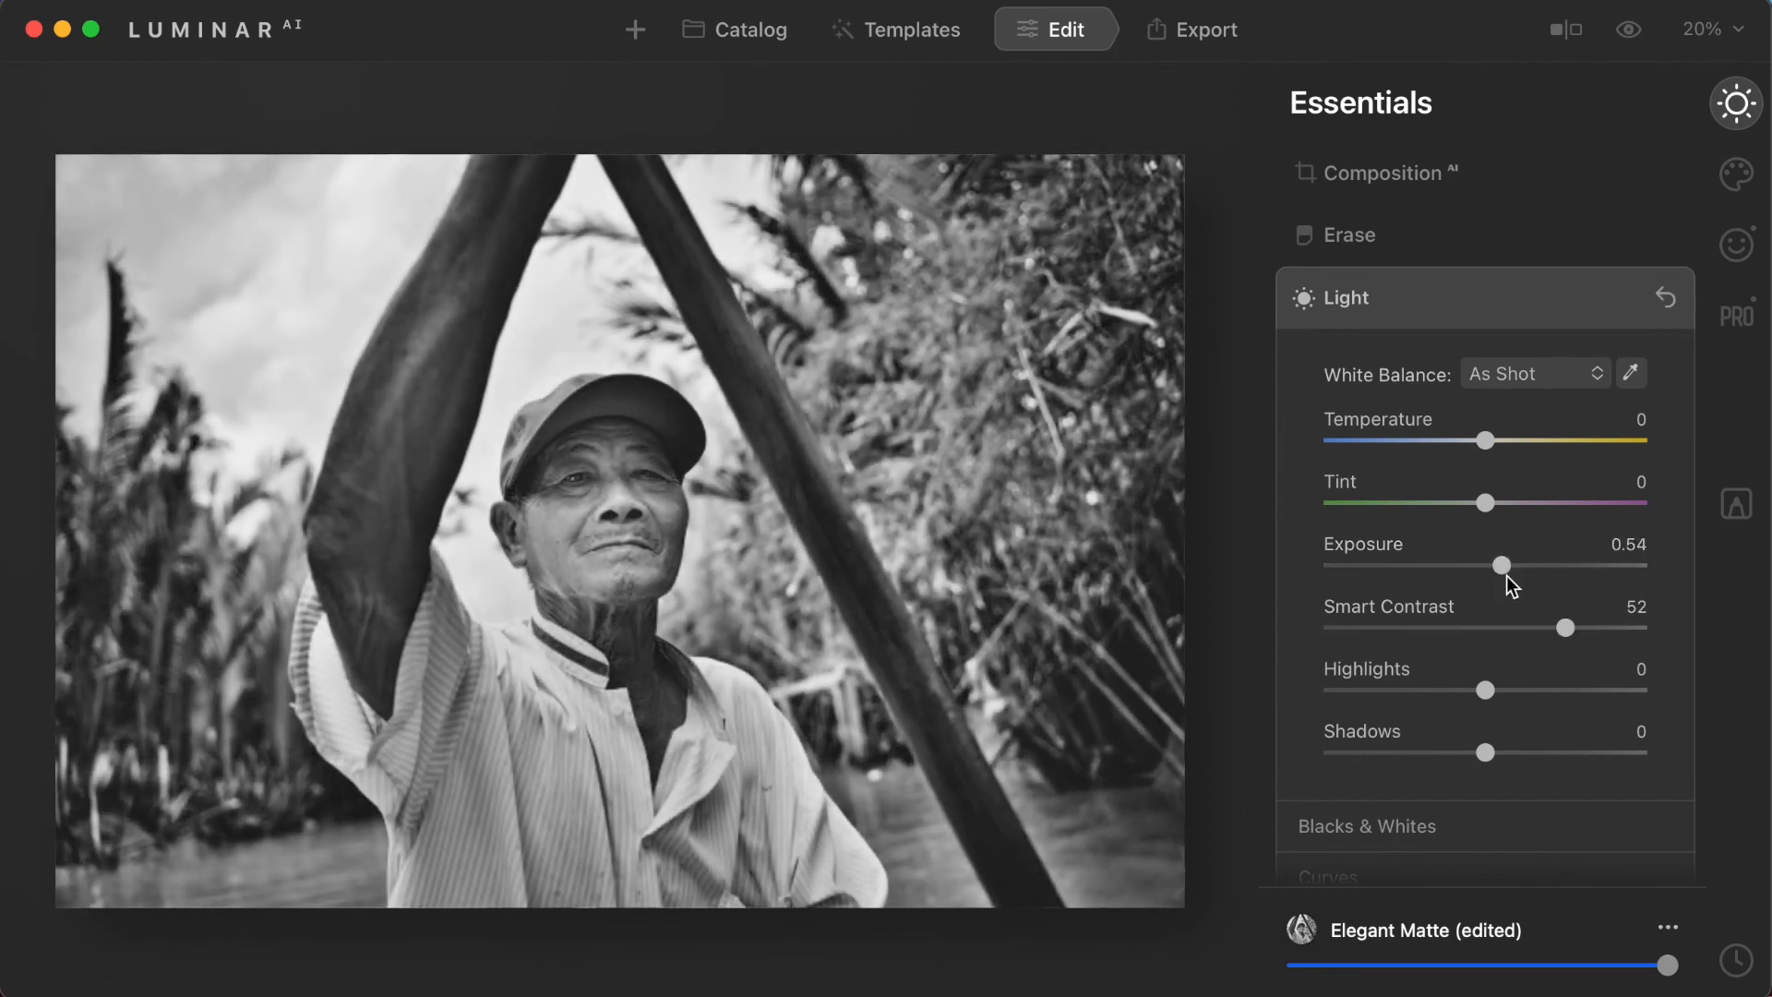
pyautogui.moveTo(1568, 630); pyautogui.dragTo(1561, 628)
pyautogui.moveTo(1483, 690); pyautogui.dragTo(1395, 706)
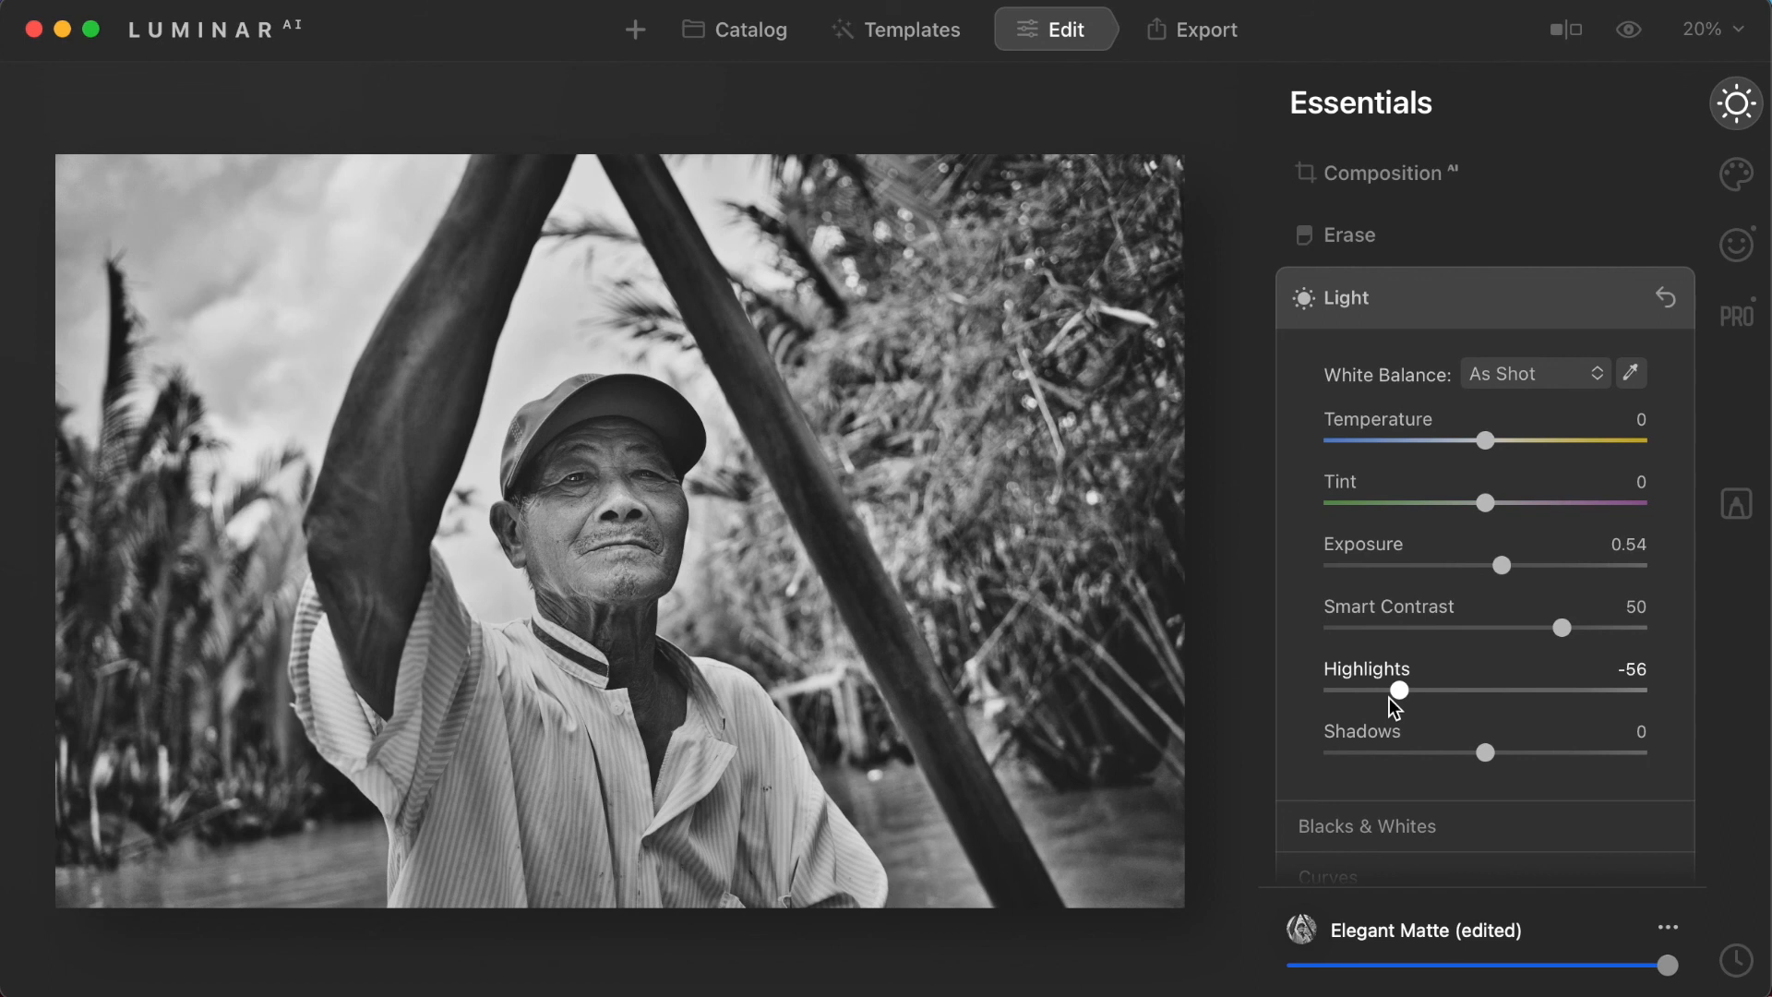
# Step: Save the edited Elegant Matte look as a template and display the user templates in My Collection
pyautogui.click(1668, 930)
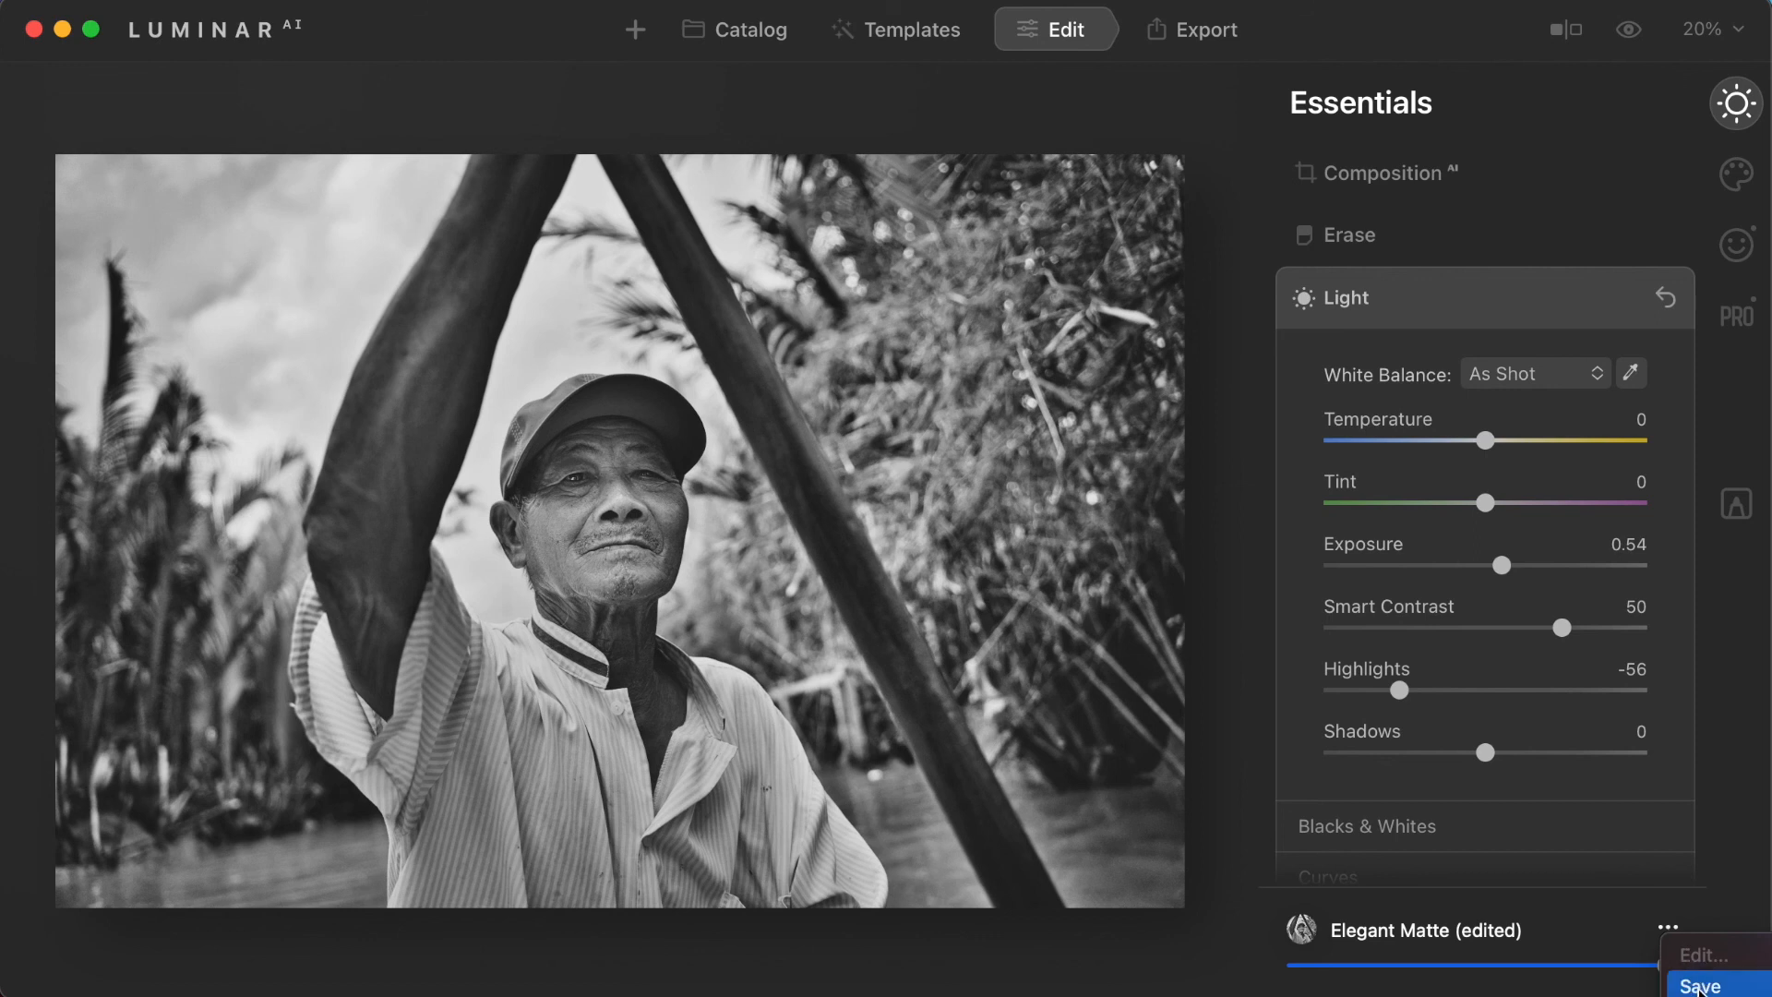
pyautogui.click(1698, 988)
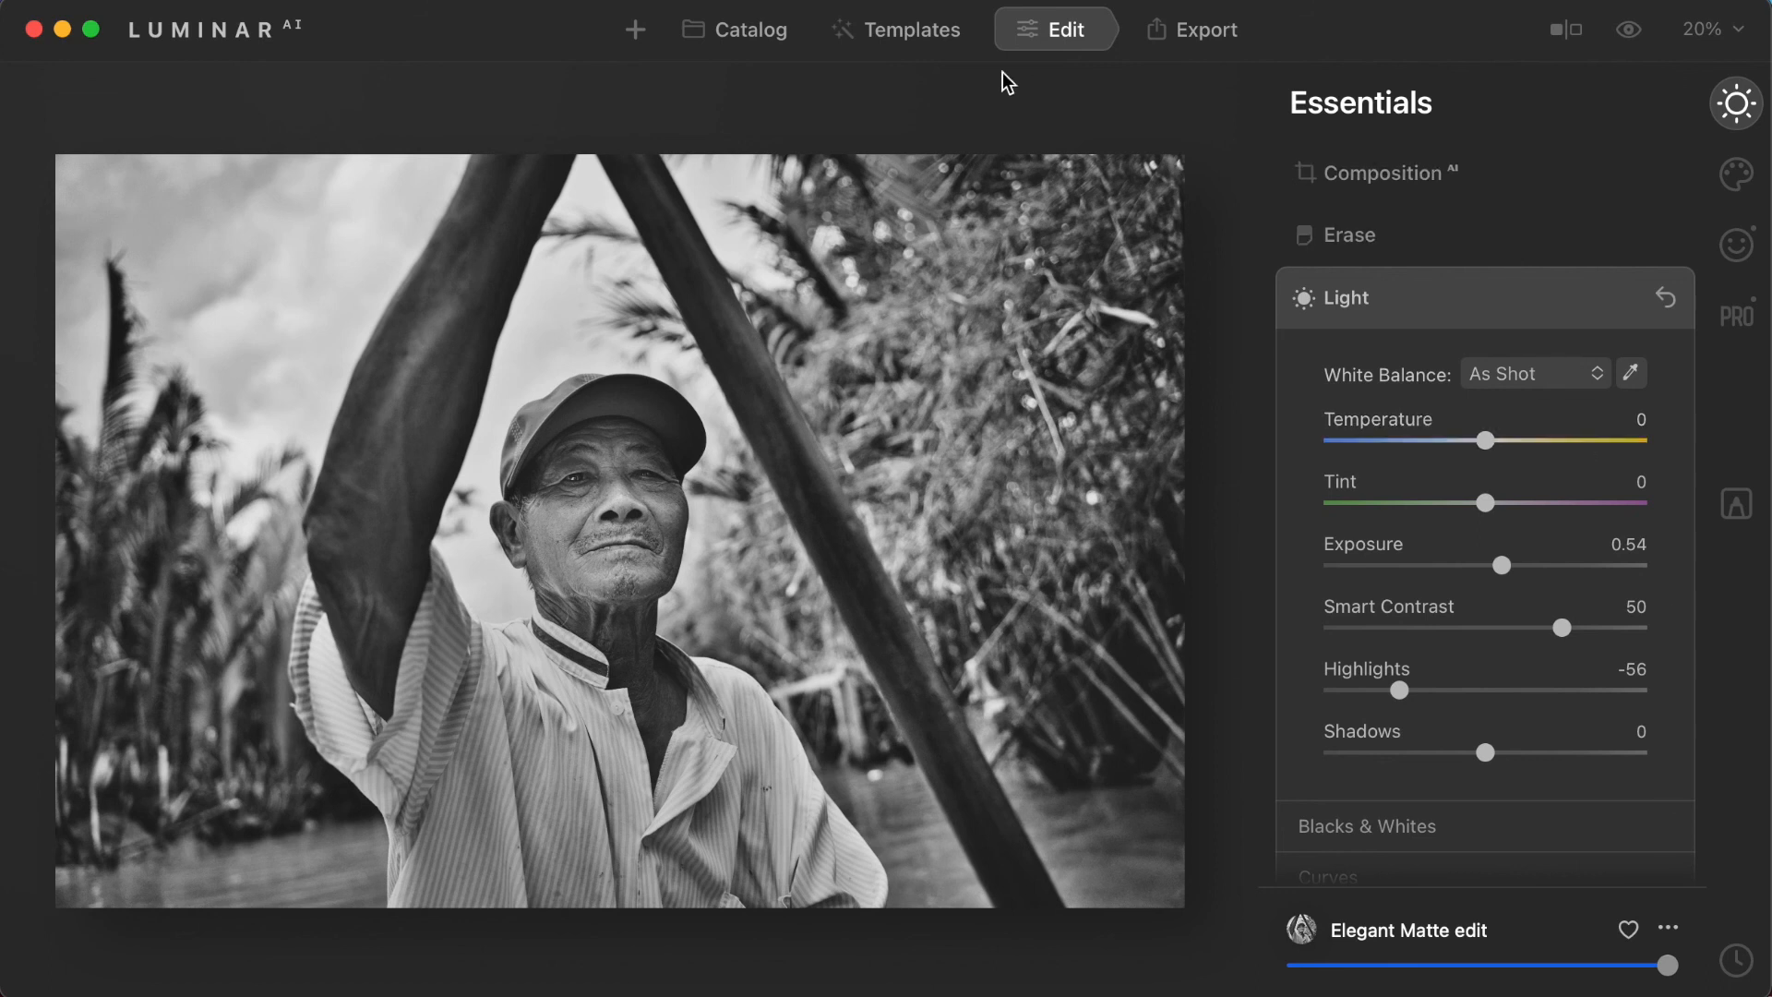
pyautogui.click(920, 36)
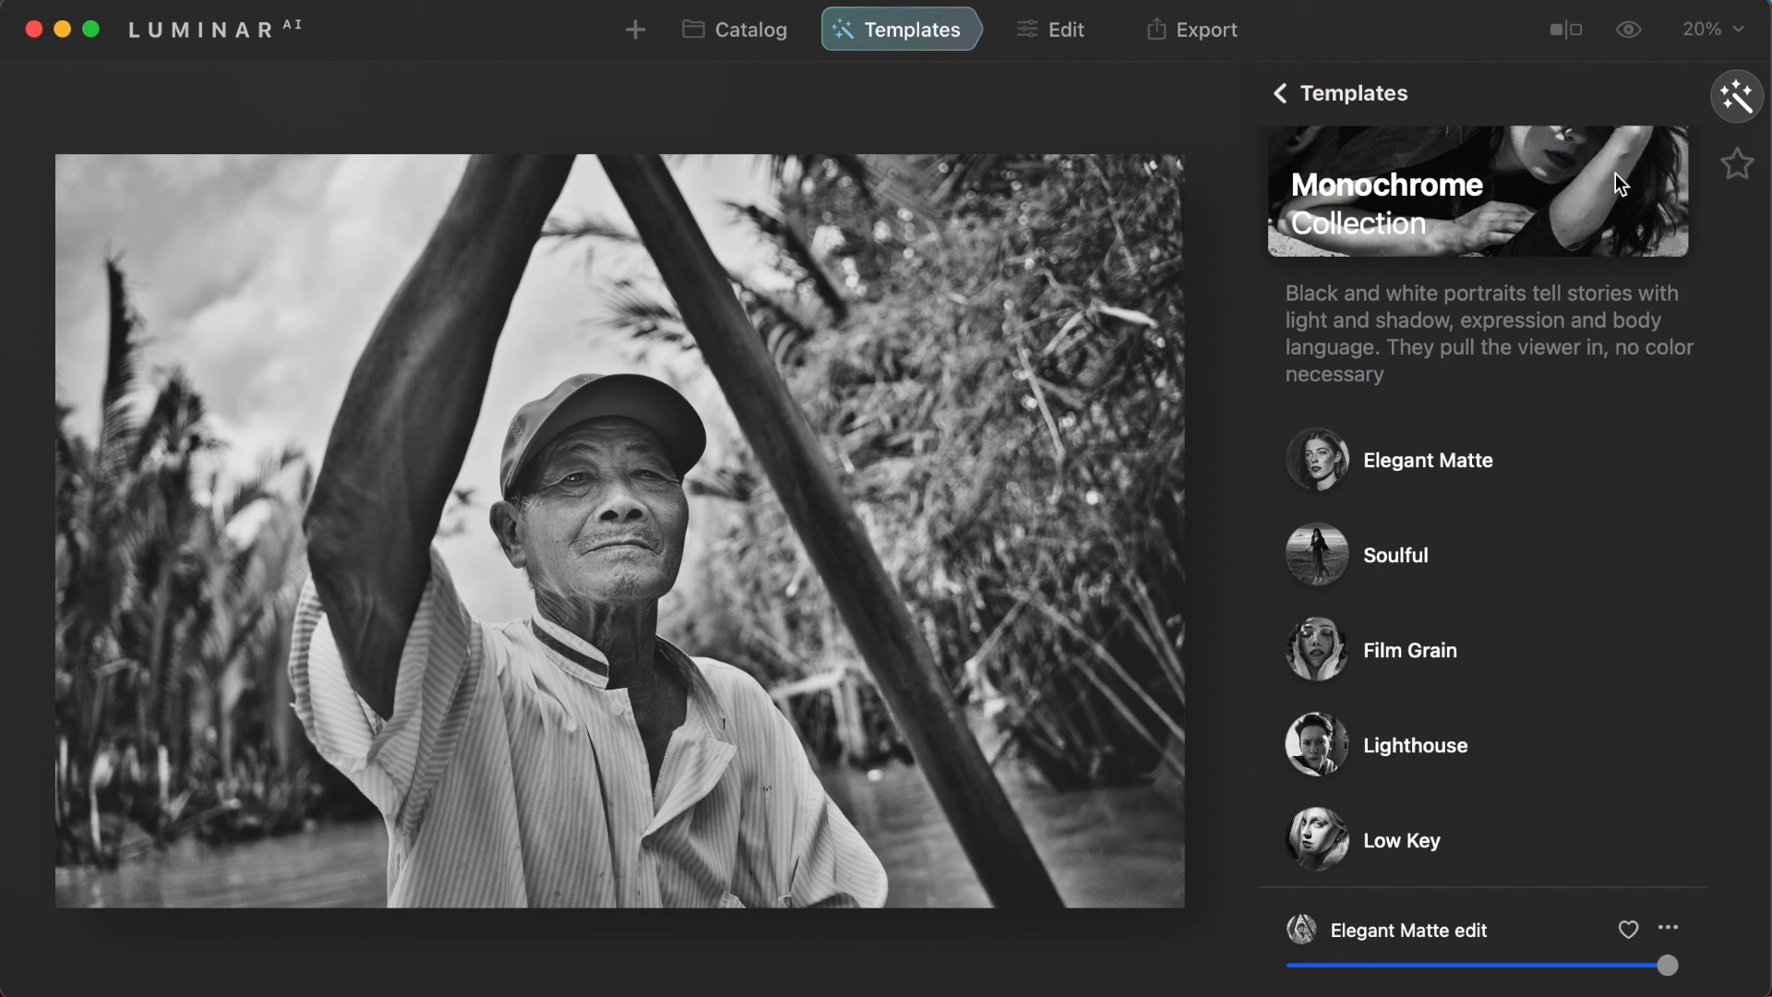
pyautogui.click(1742, 180)
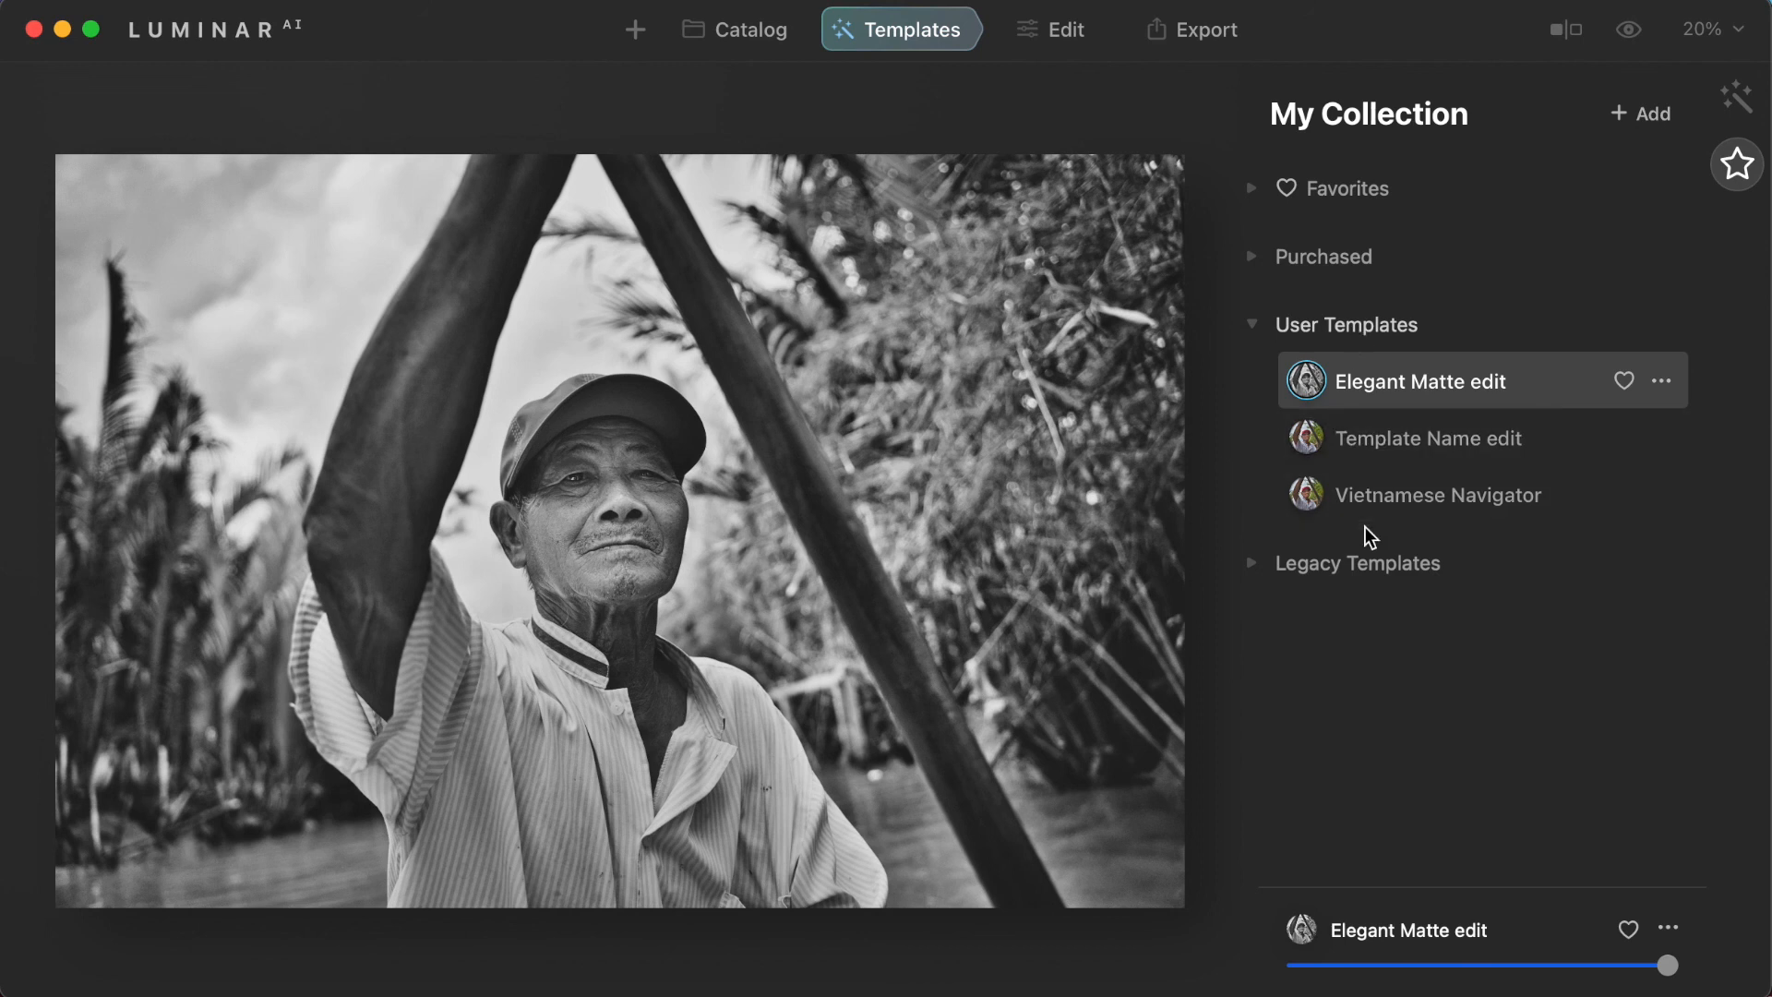
# Step: Compare the Vietnamese Navigator and Template Name edit user templates on the photo, and reapply Elegant Matte edit
pyautogui.click(1377, 503)
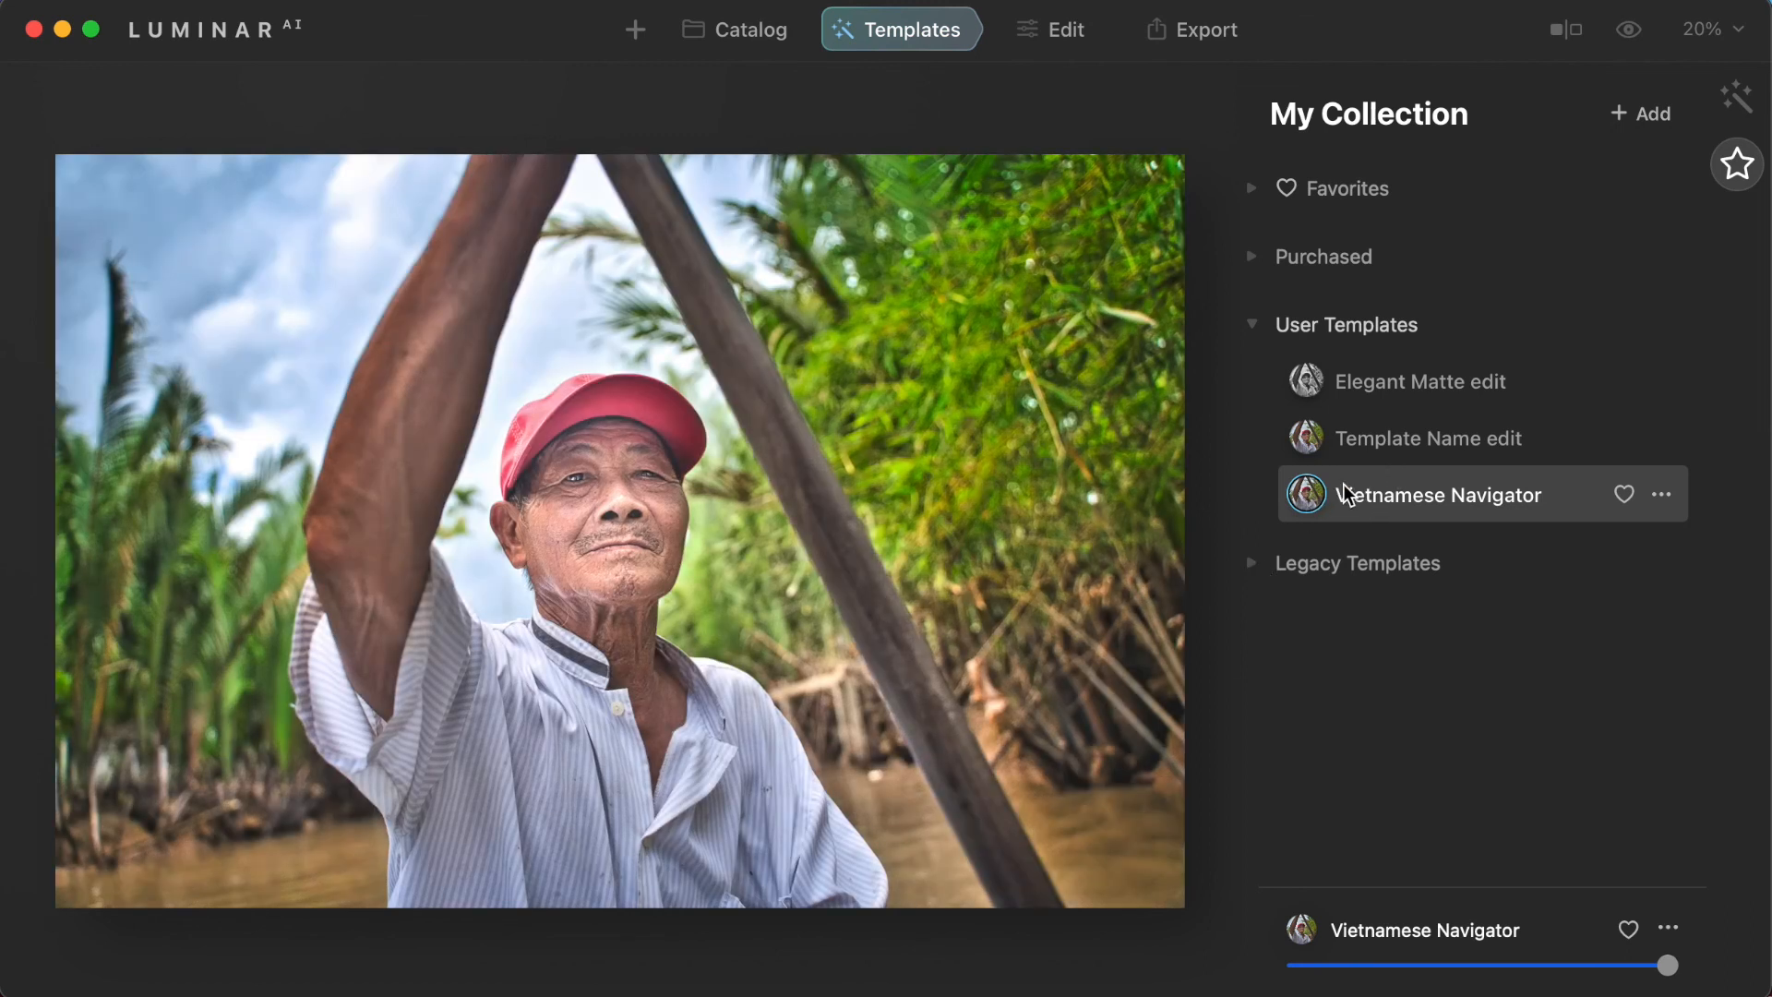
pyautogui.click(1375, 447)
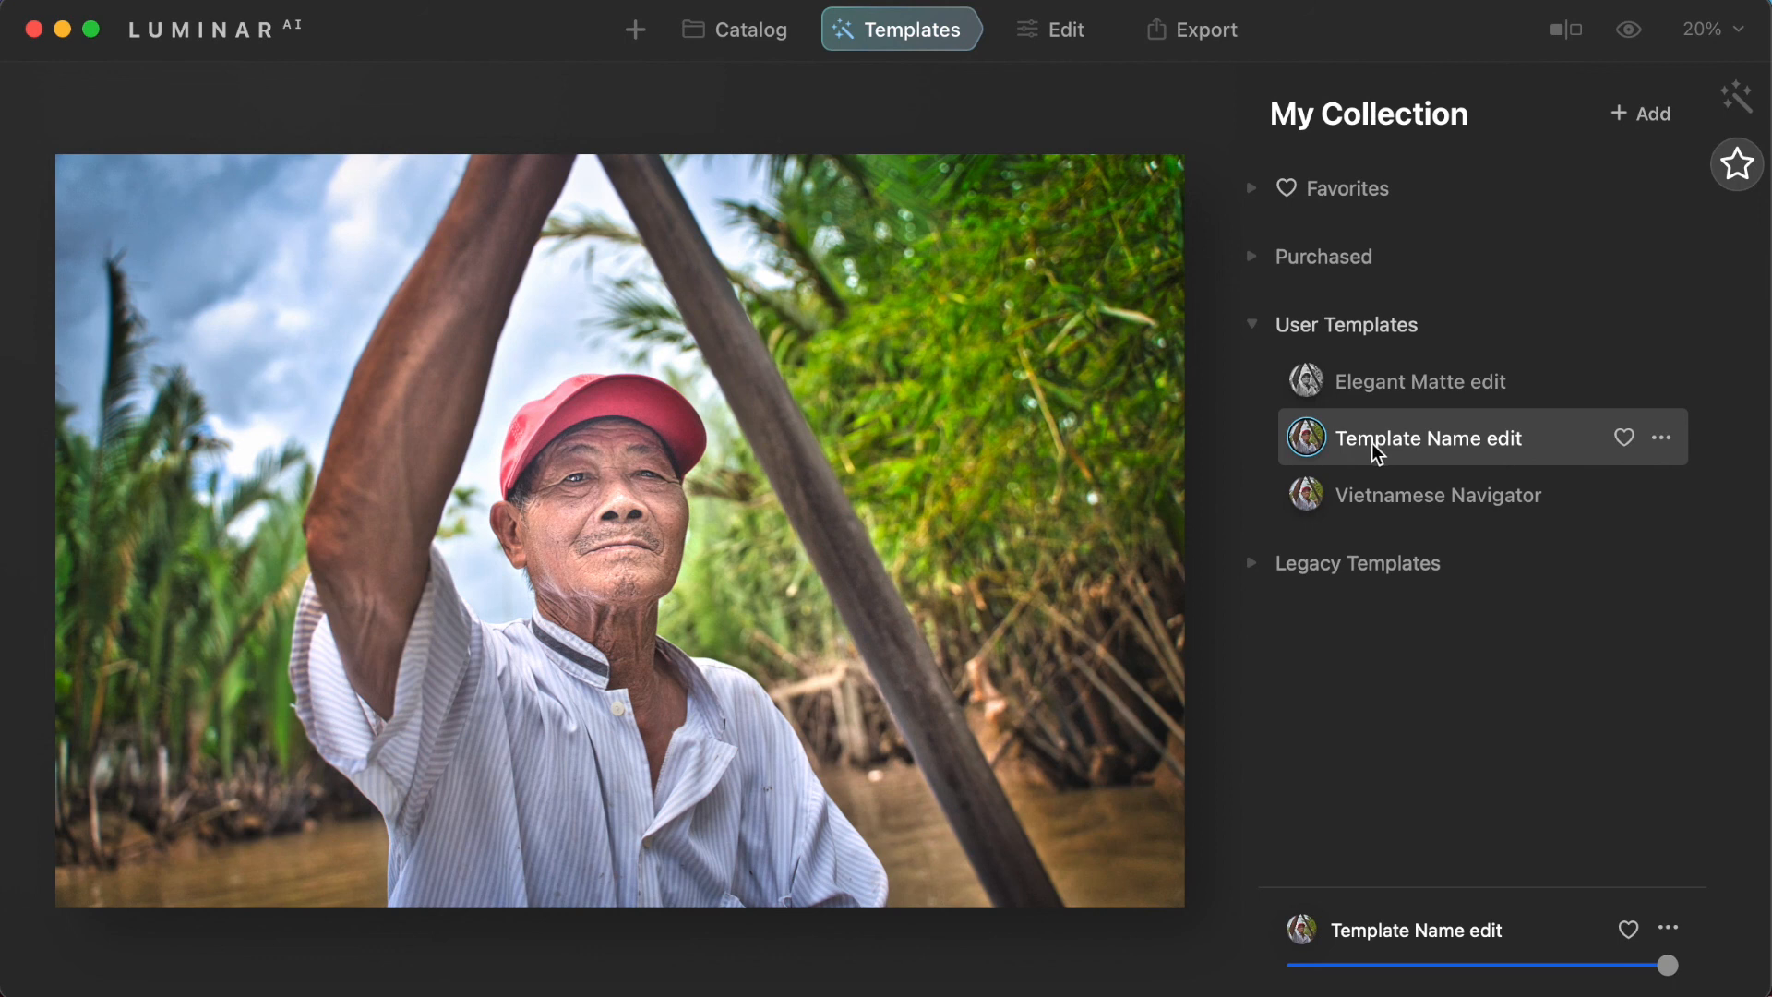
pyautogui.click(1367, 500)
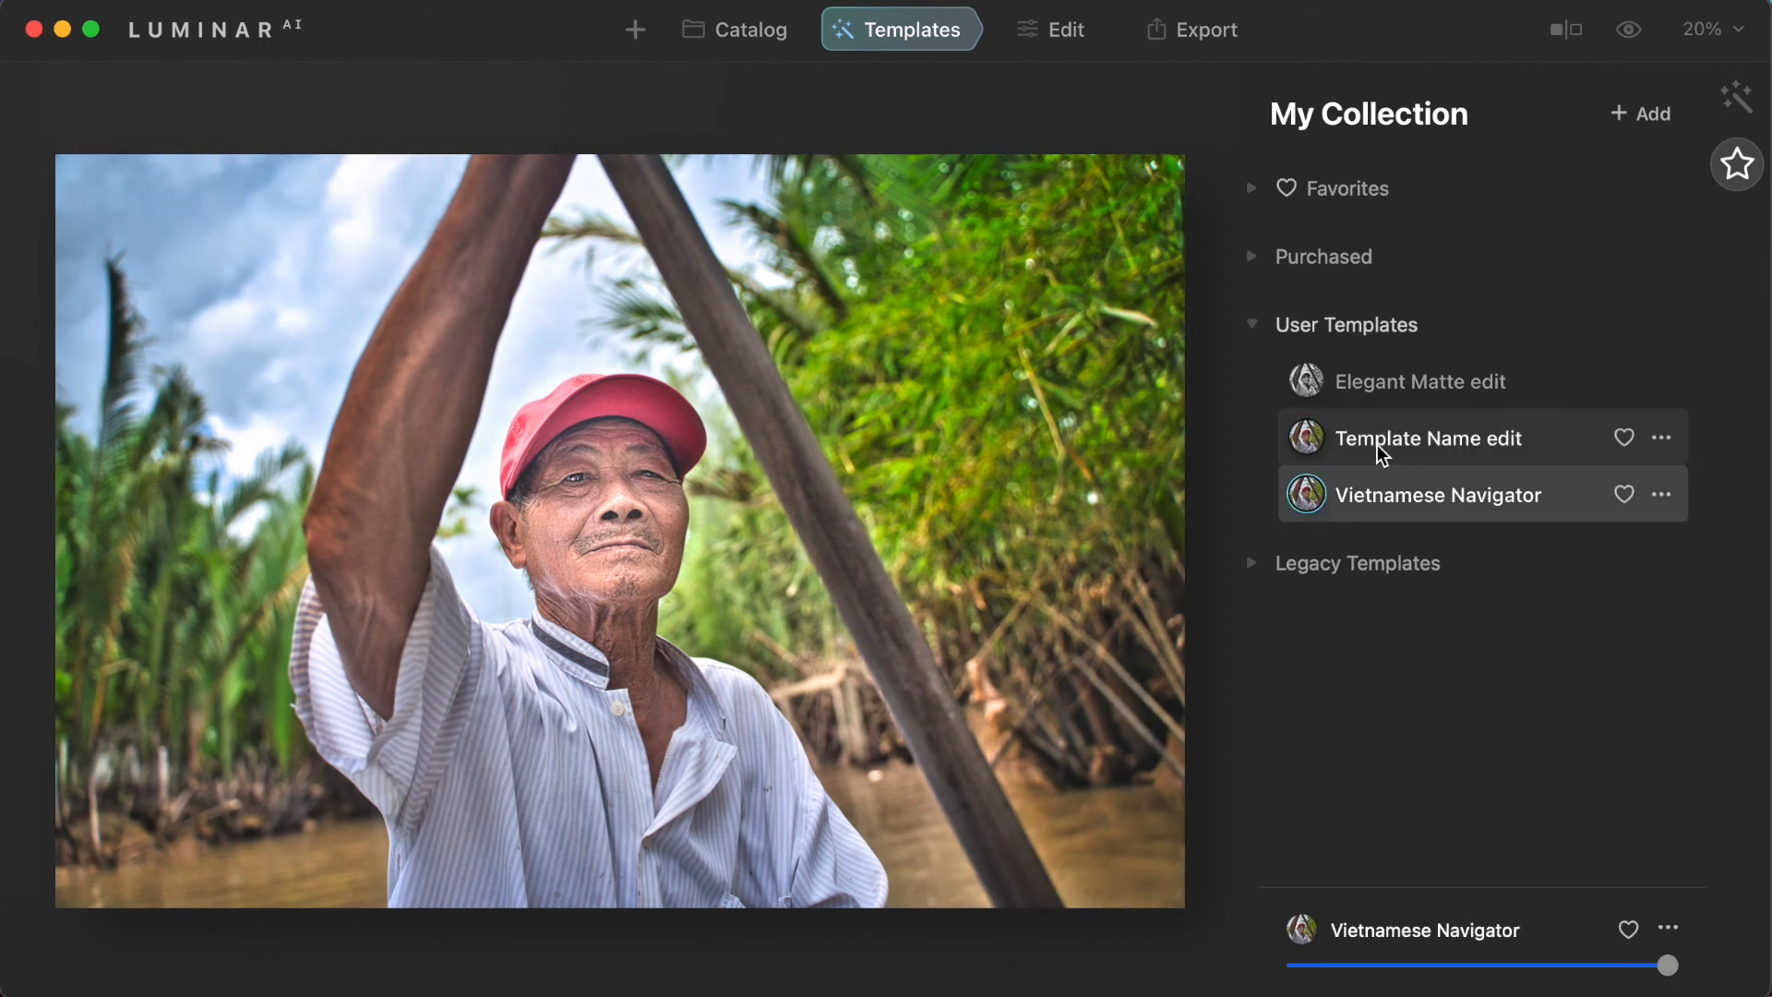
pyautogui.click(1375, 449)
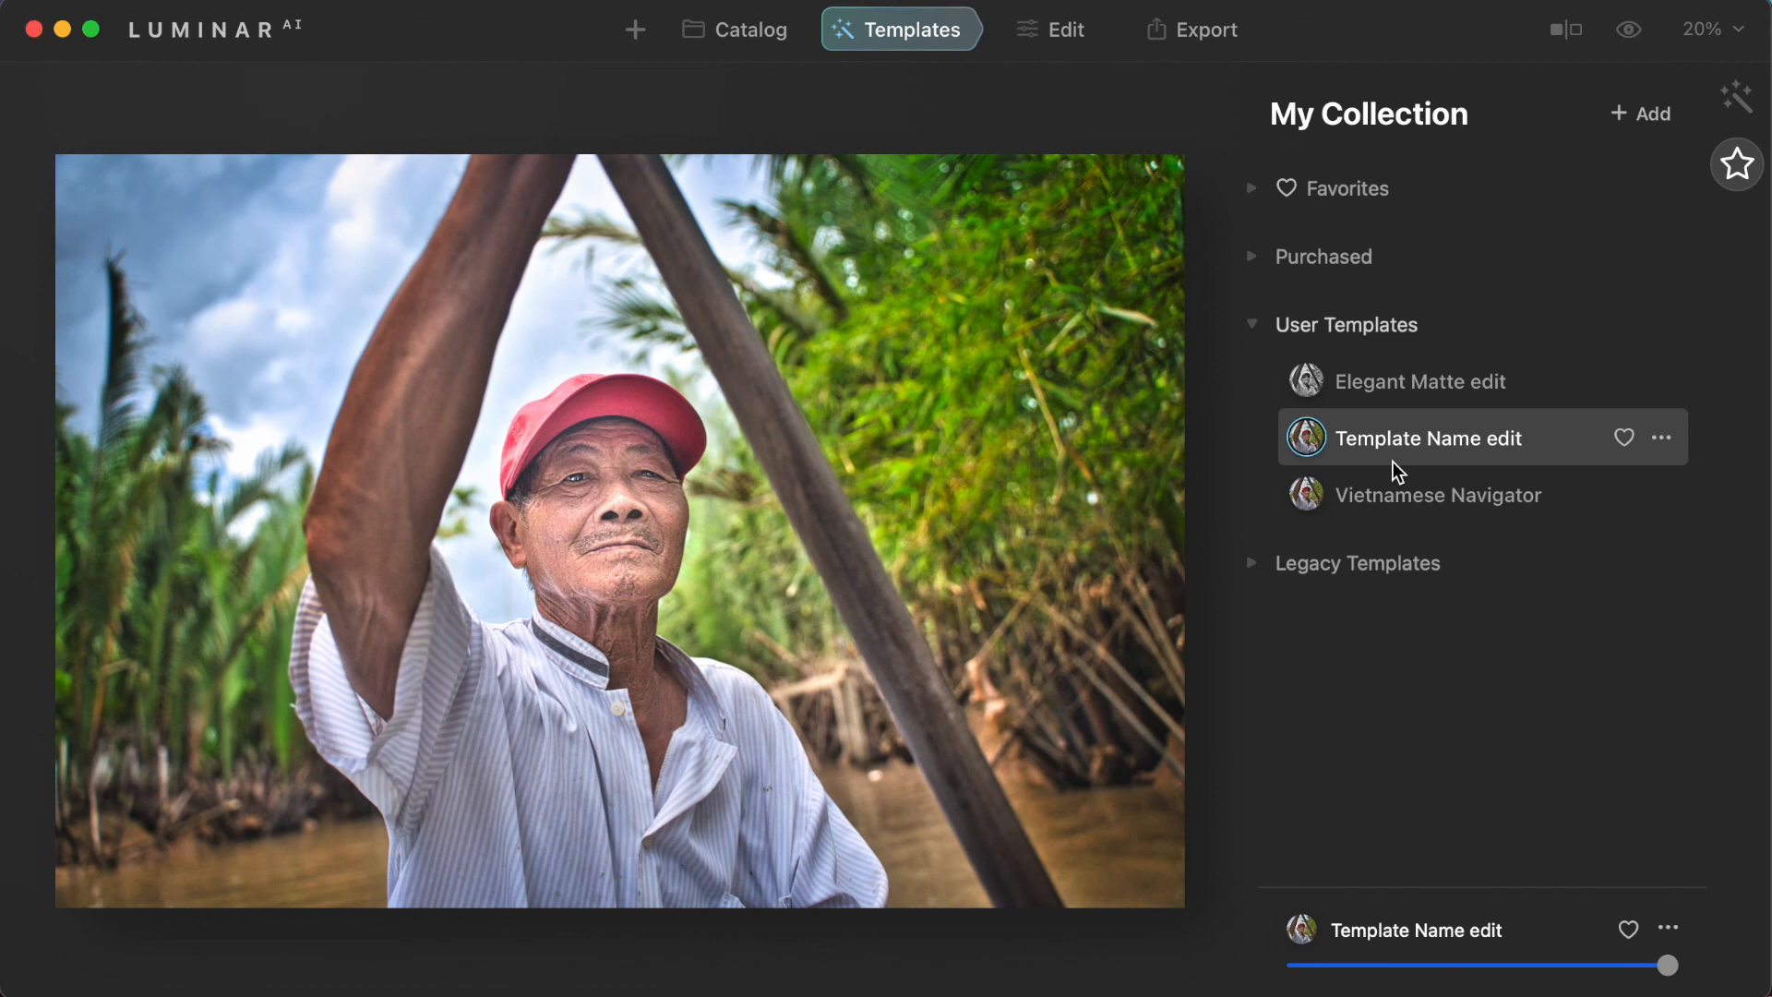
pyautogui.click(1360, 381)
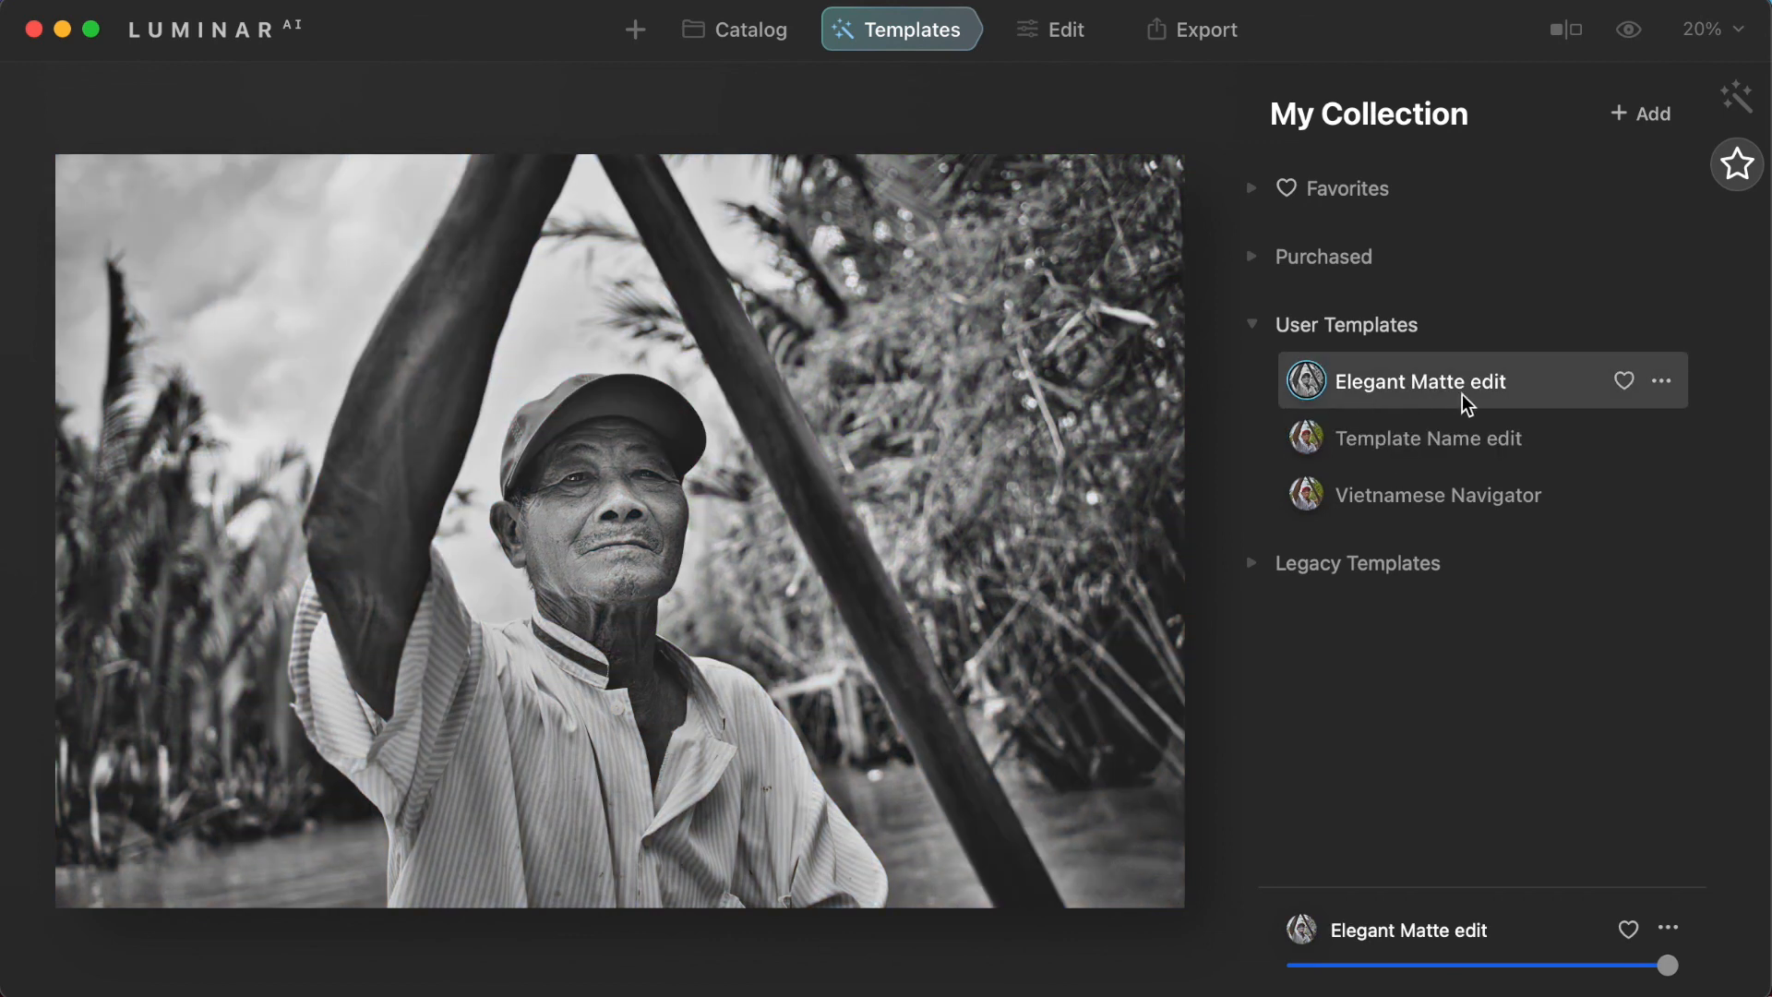
pyautogui.click(1661, 381)
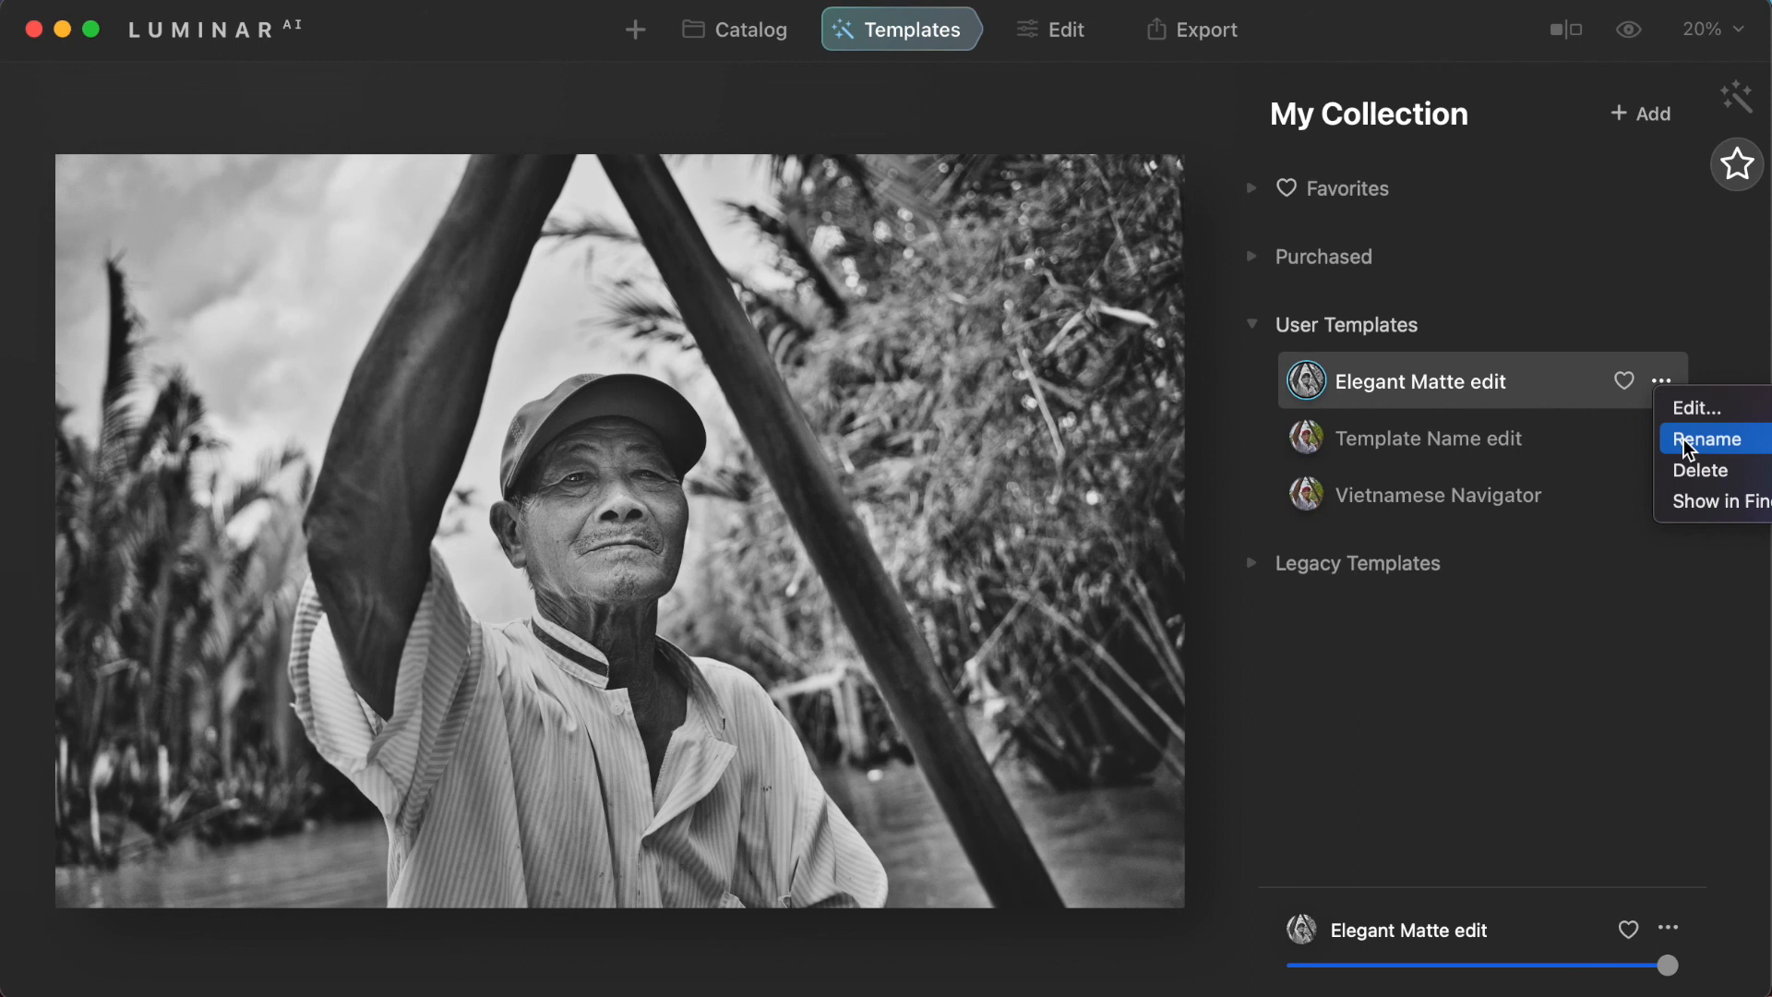
pyautogui.click(1573, 399)
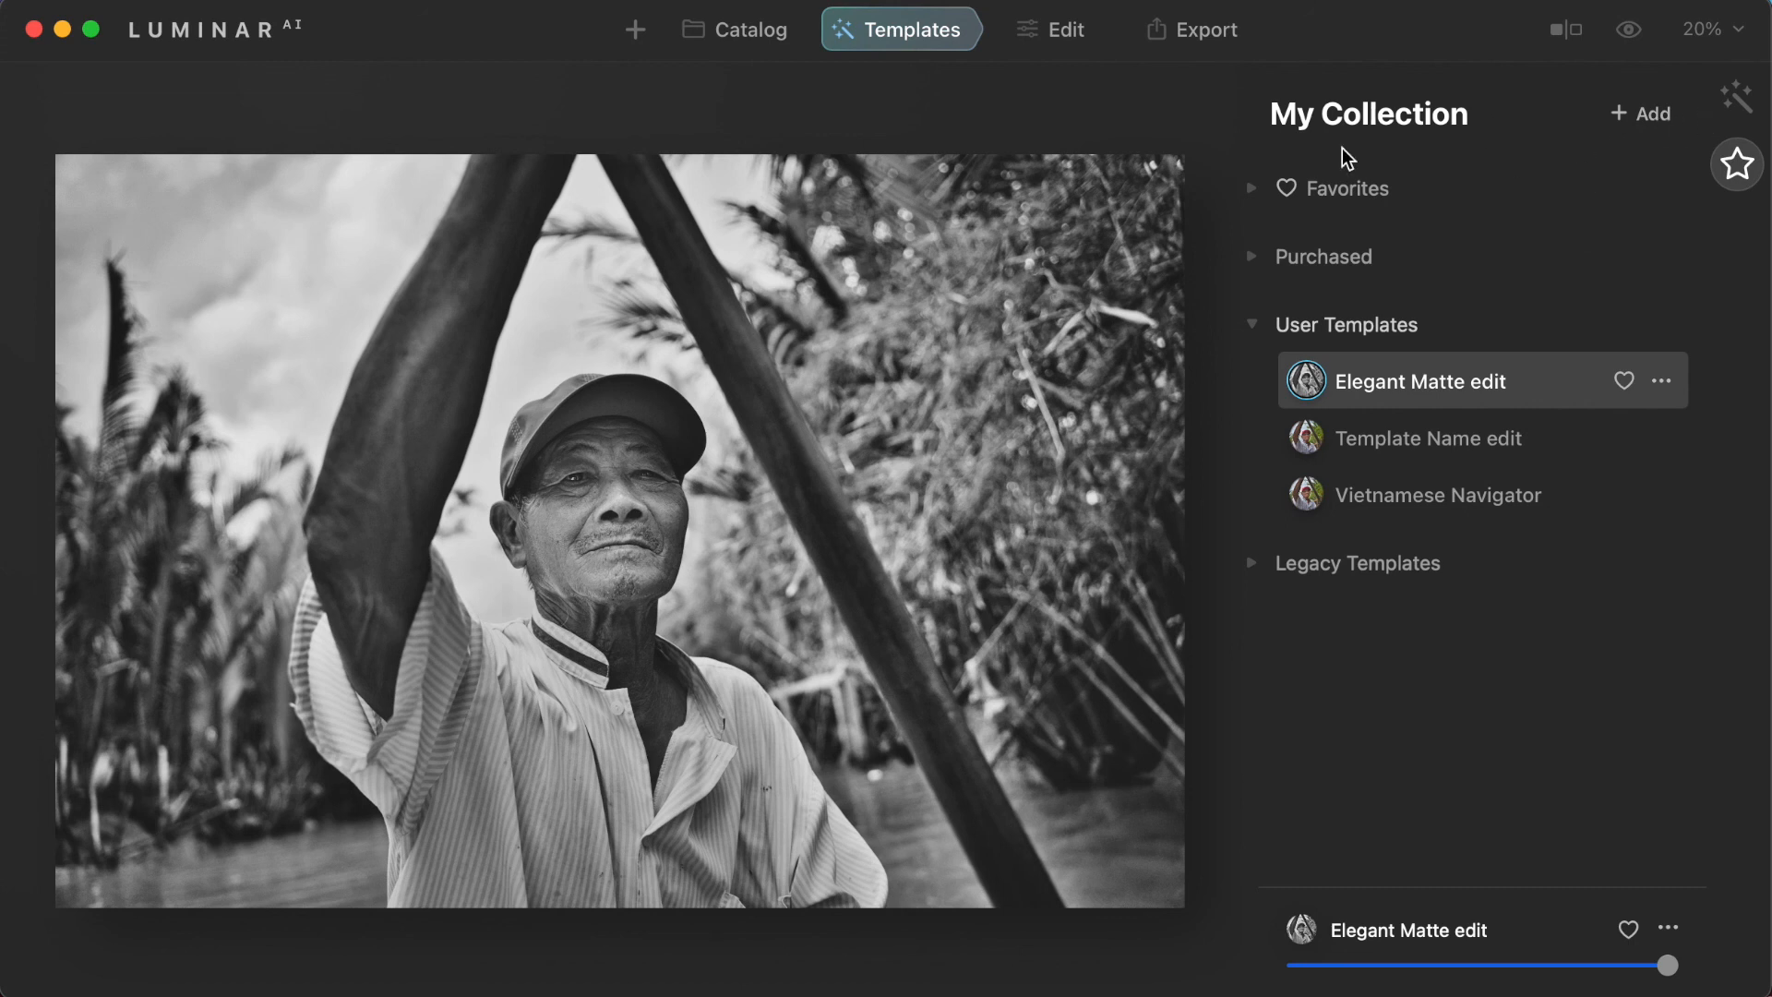
# Step: Revert the boatman JPEG to its original state through the edit history and return to the photo catalog
pyautogui.click(1070, 31)
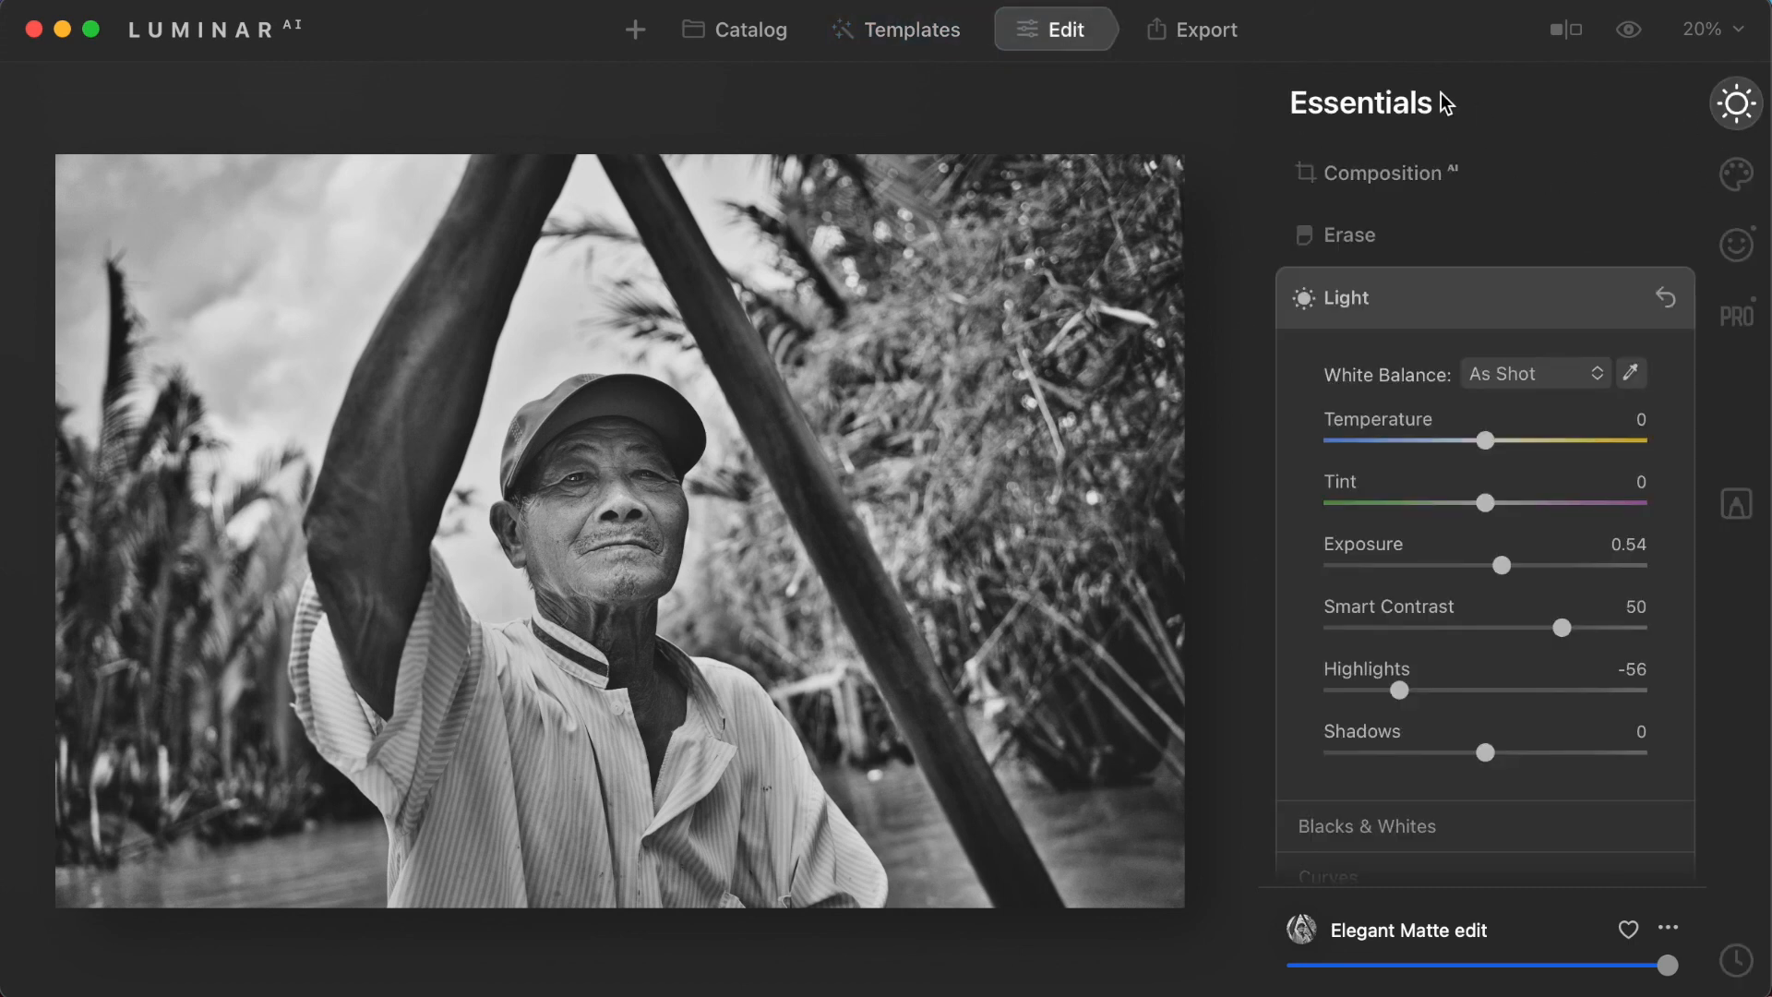
pyautogui.click(1739, 951)
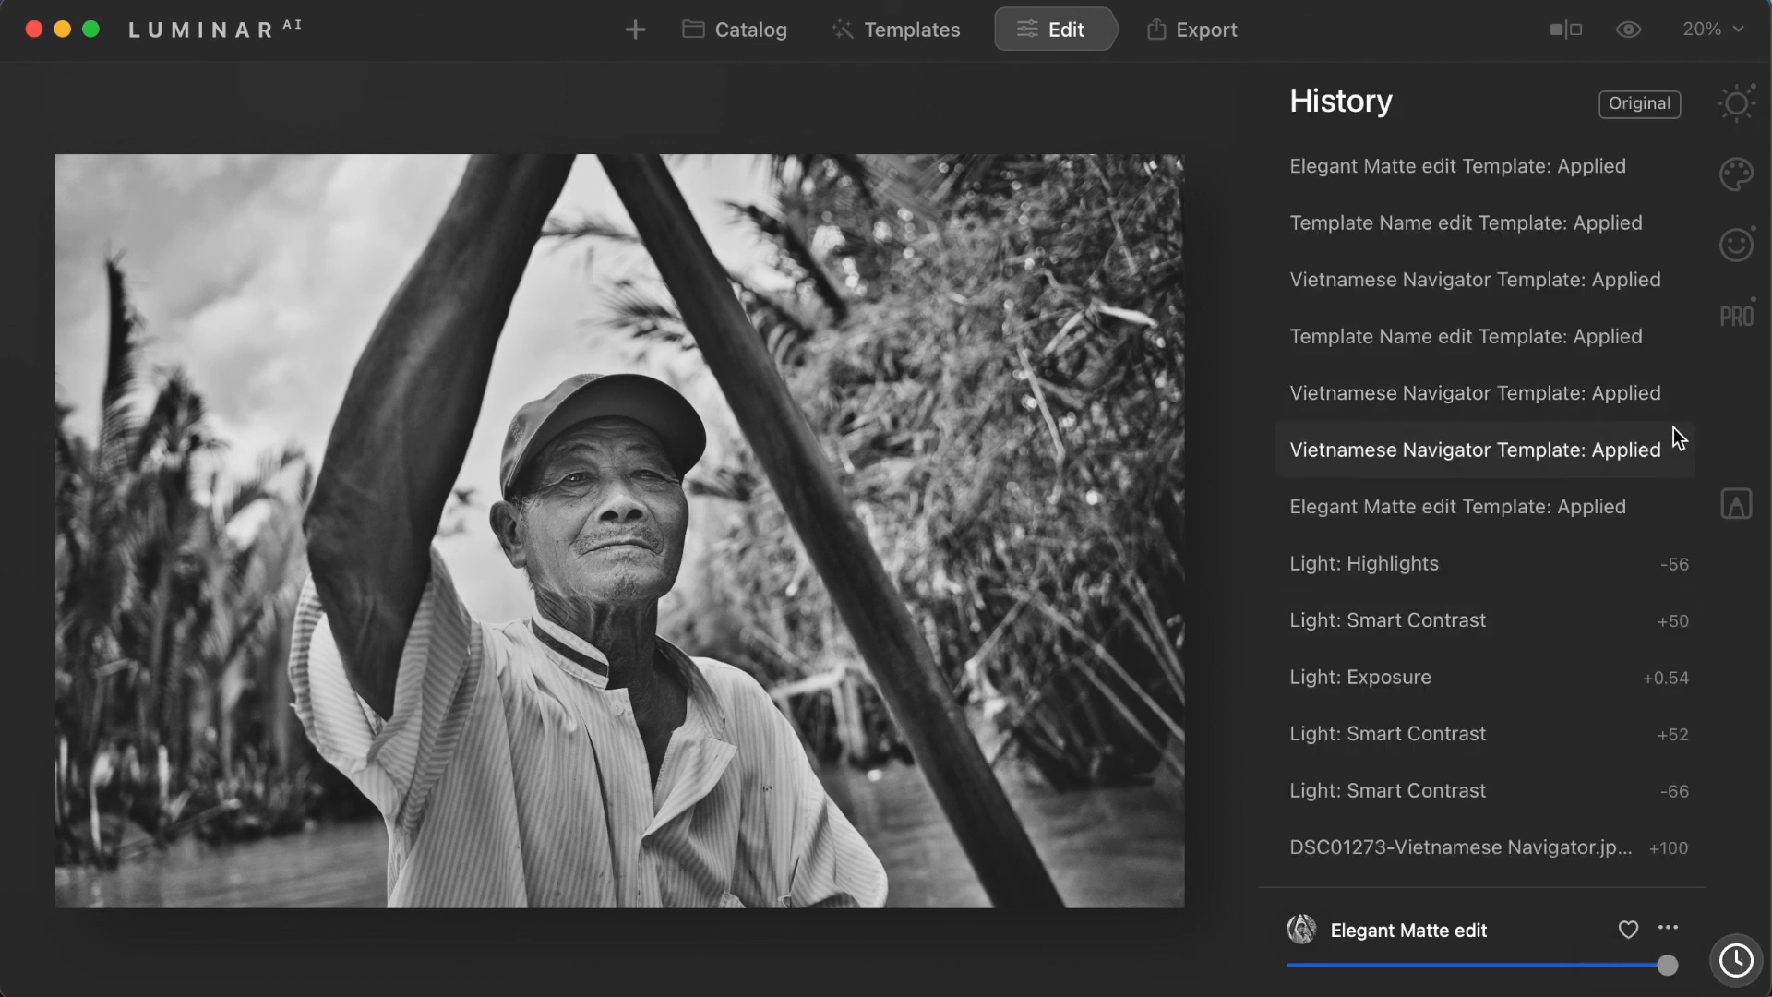
pyautogui.click(1637, 107)
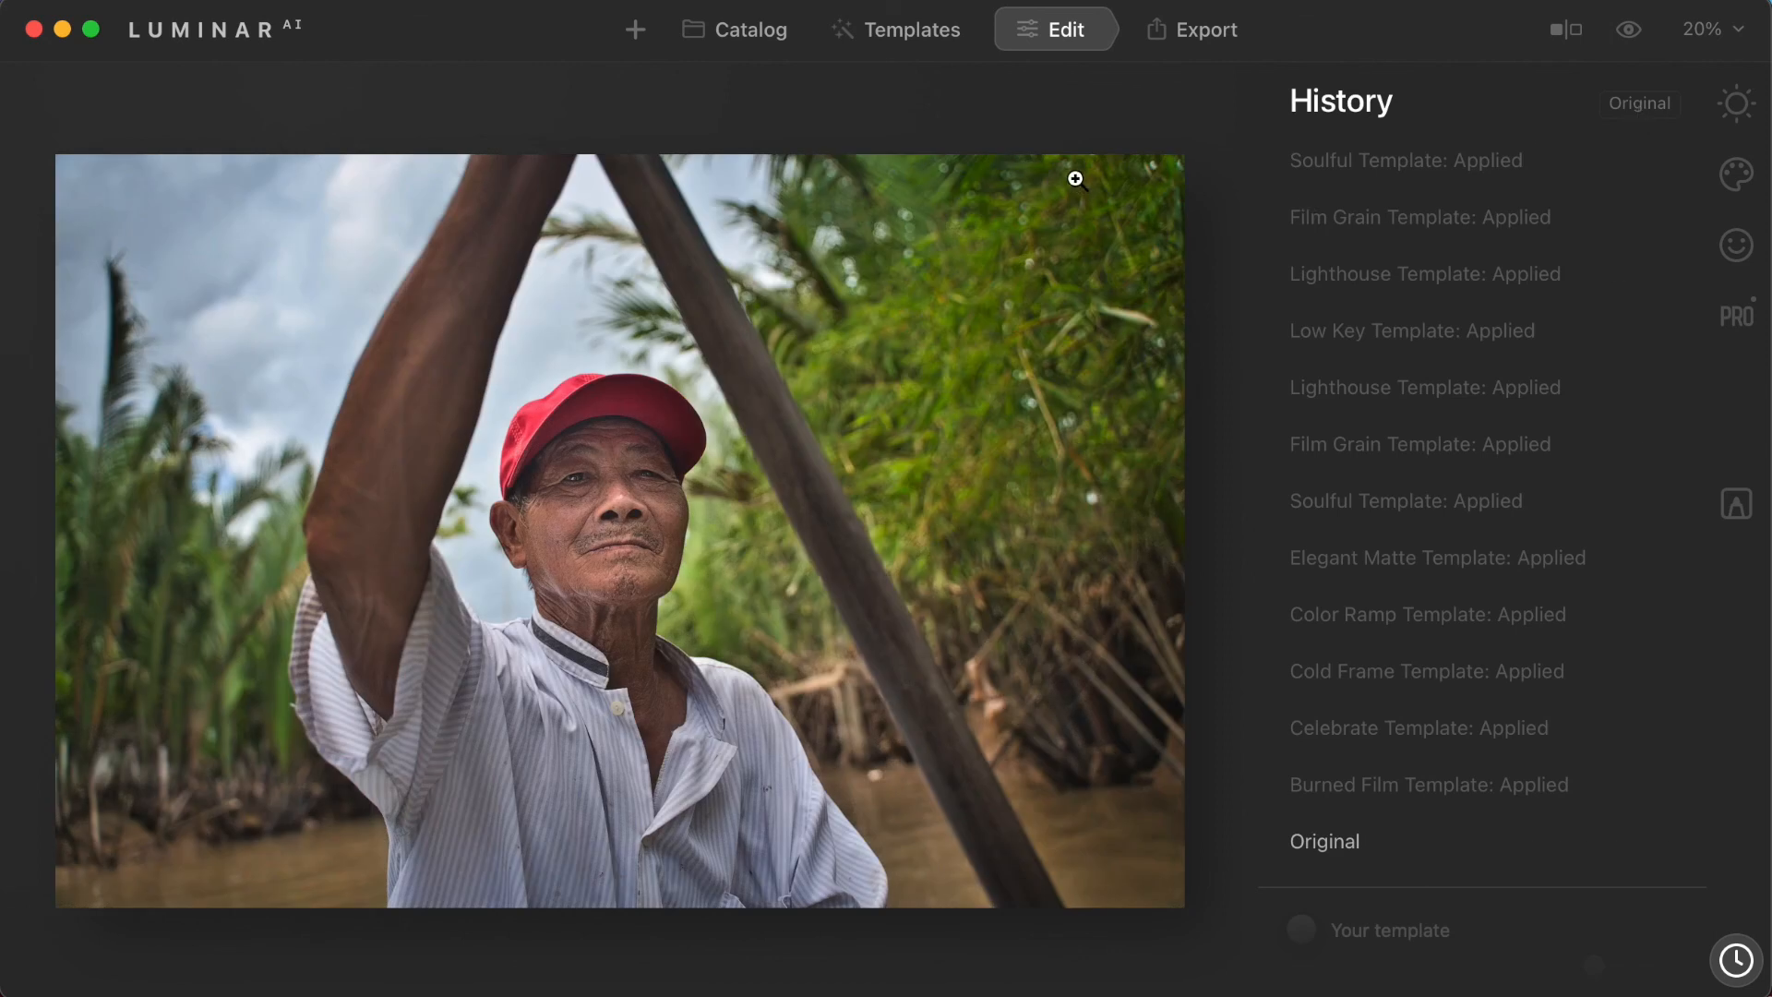
pyautogui.click(711, 42)
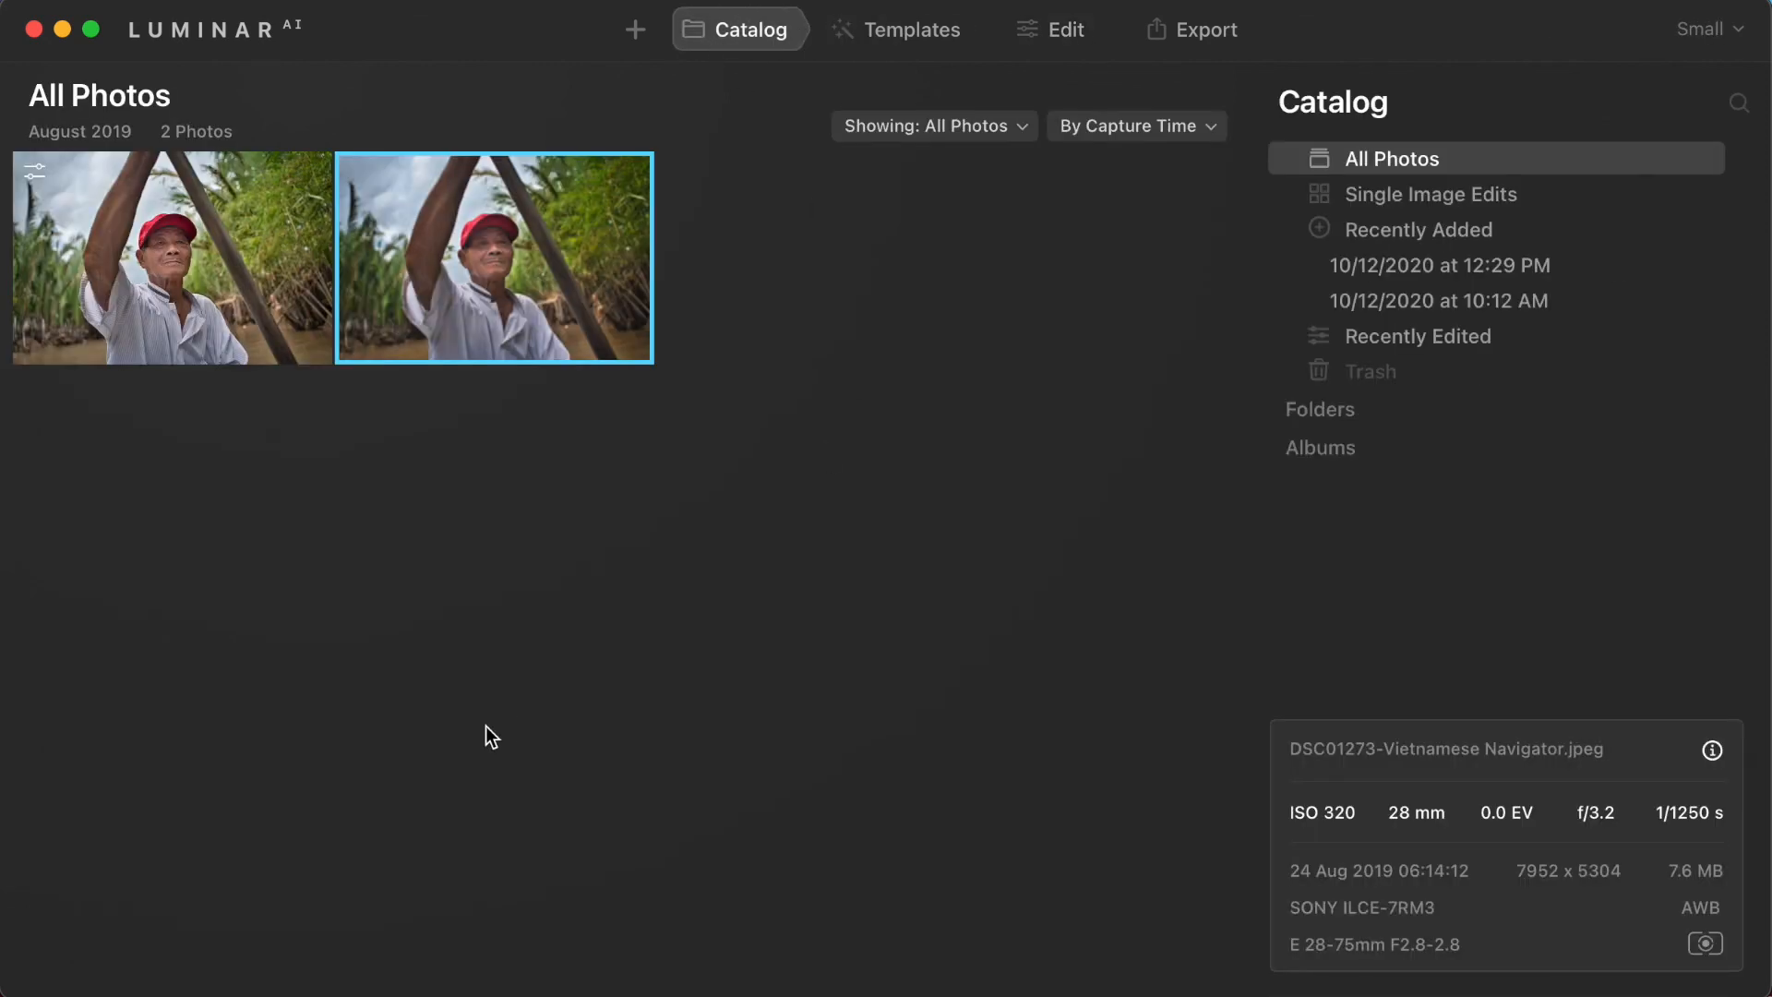